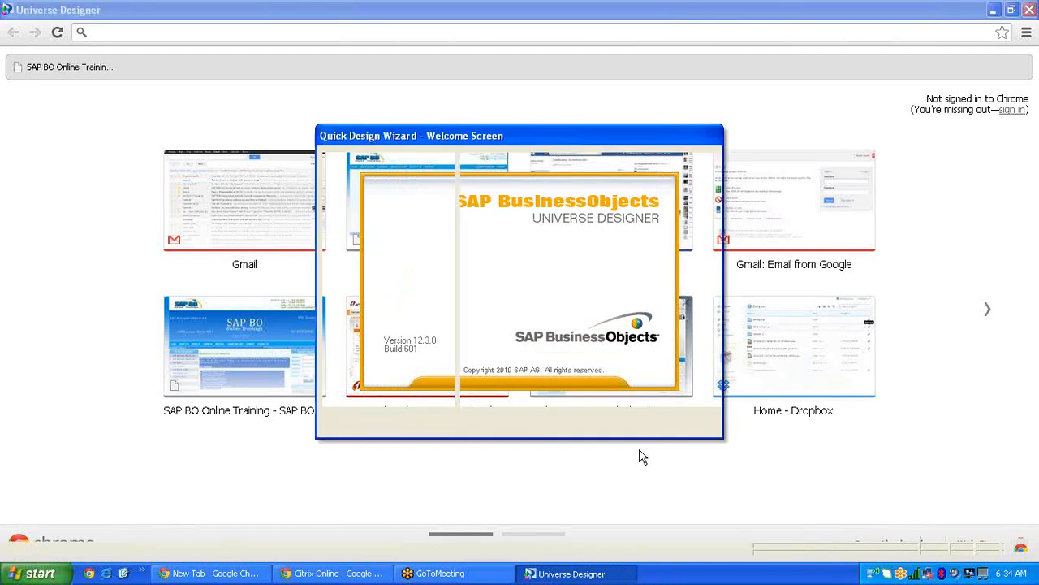
- Import and open the 6_Emp_Info universe from the /webi universes repository folder
{"action": "left_click", "coordinate": [685, 422]}
{"action": "left_click", "coordinate": [23, 33]}
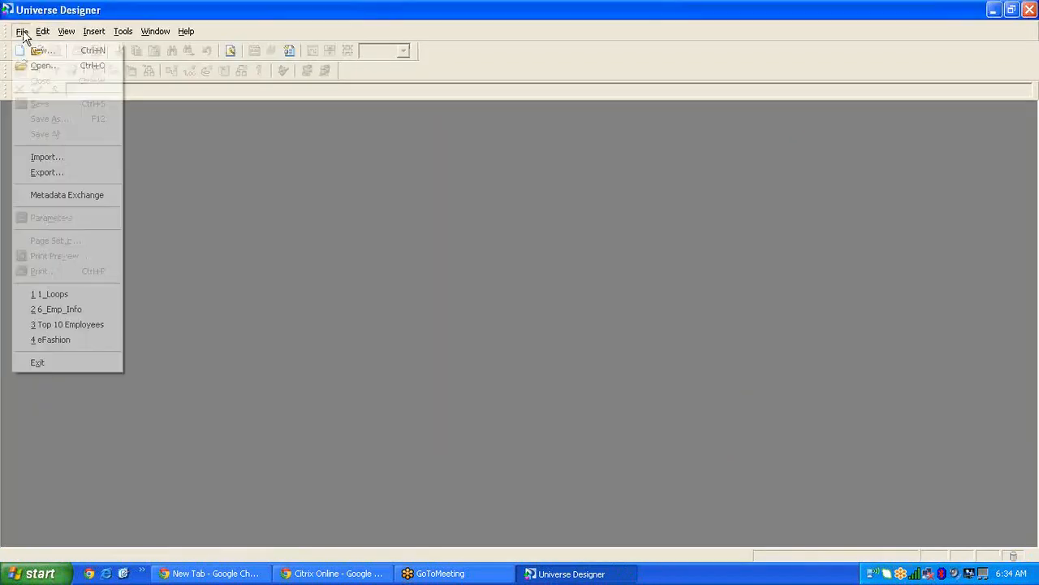
{"action": "left_click", "coordinate": [35, 158]}
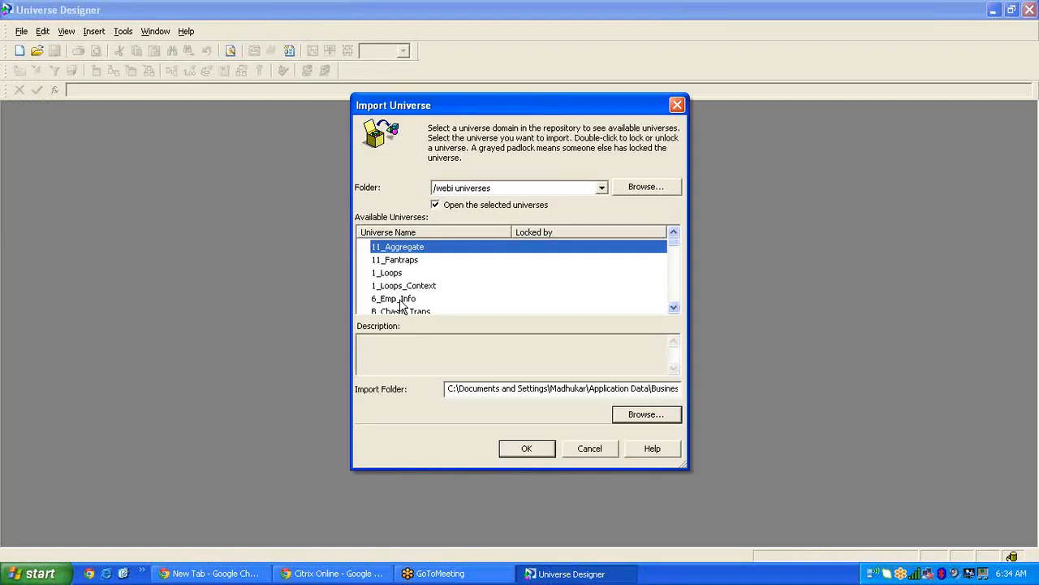
{"action": "left_click", "coordinate": [400, 300]}
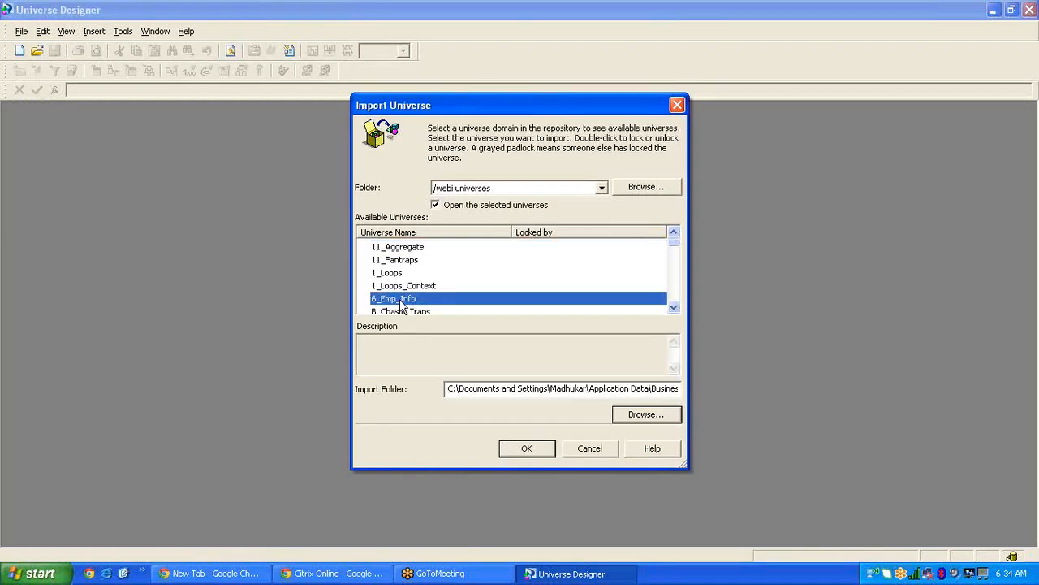
{"action": "left_click", "coordinate": [549, 452]}
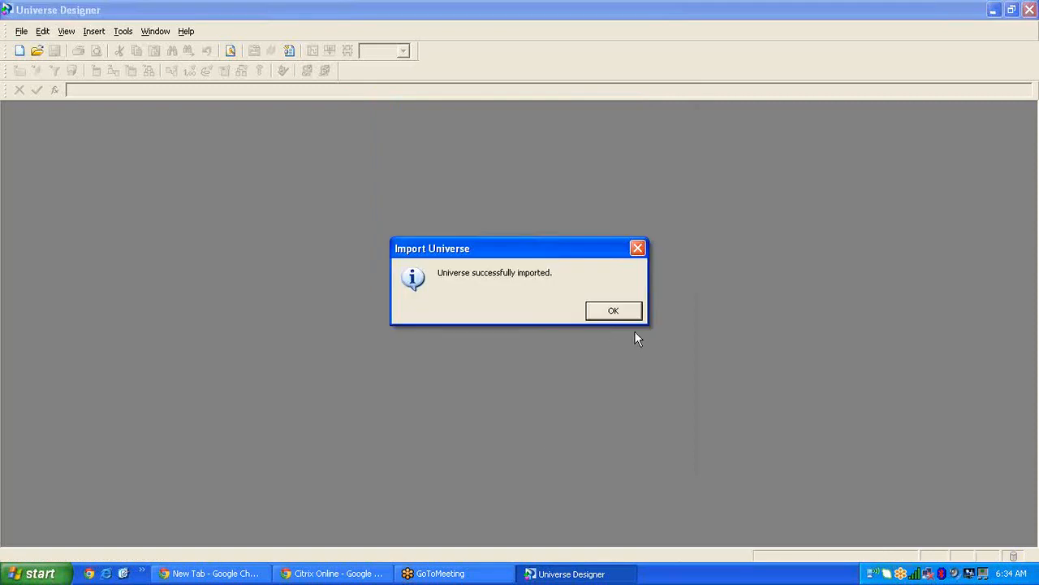
{"action": "left_click", "coordinate": [615, 312]}
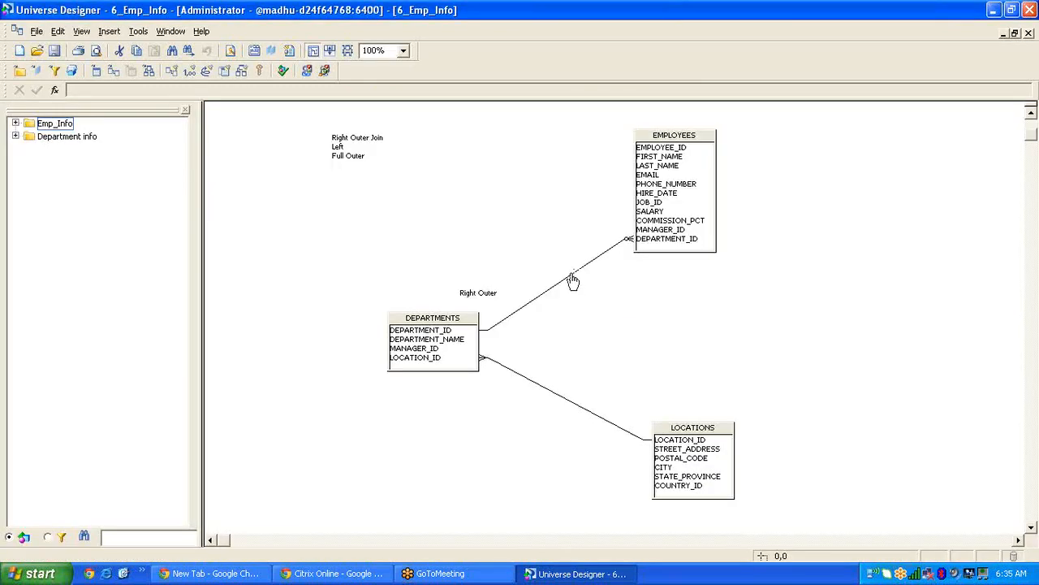
- Inspect the outer join settings and expression of the join between DEPARTMENTS and EMPLOYEES
{"action": "left_click", "coordinate": [571, 278]}
{"action": "double_click", "coordinate": [573, 280]}
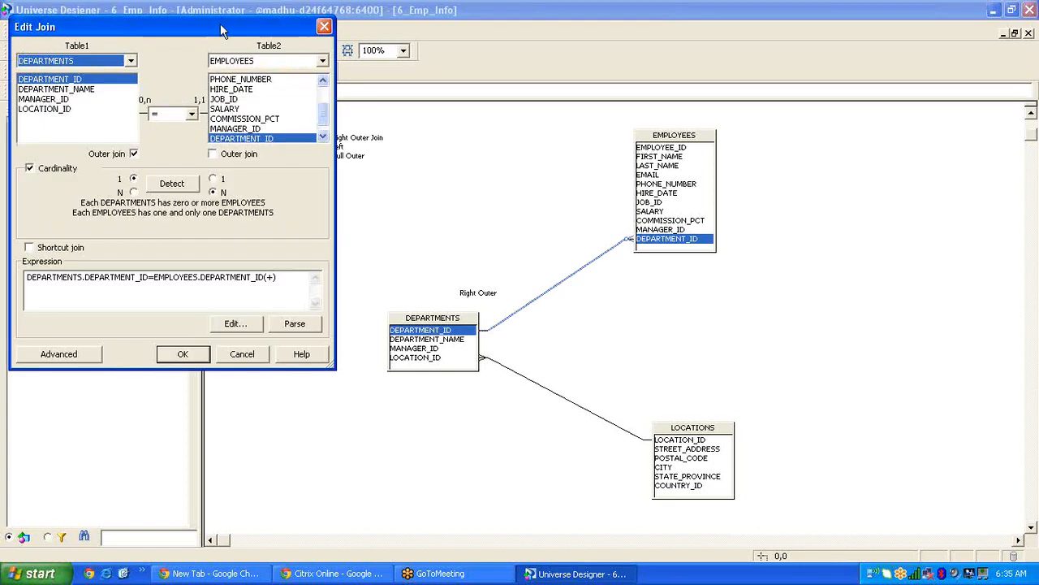
{"action": "left_click_drag", "start_coordinate": [250, 30], "coordinate": [609, 109]}
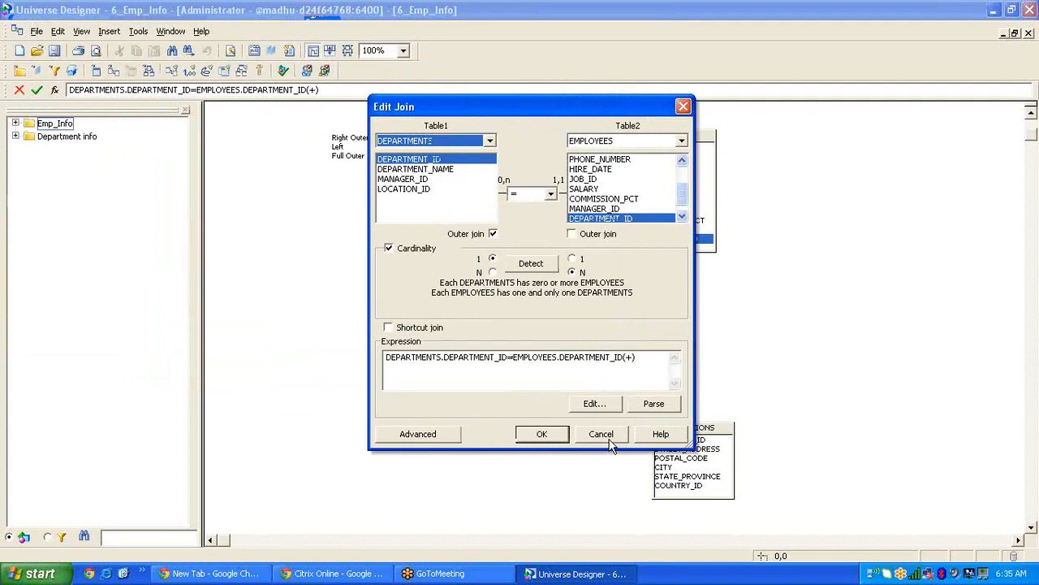
{"action": "left_click", "coordinate": [609, 441]}
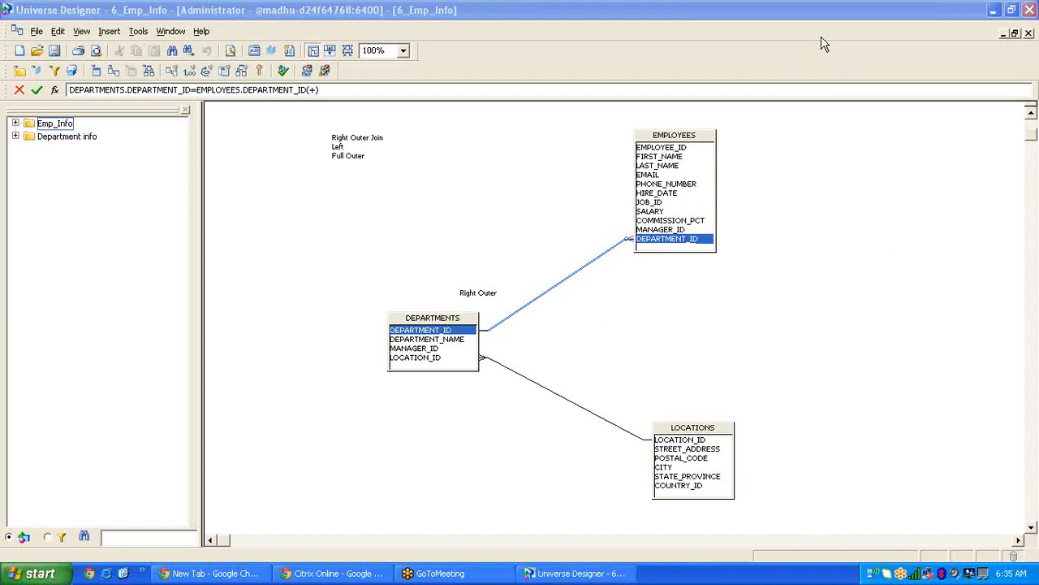
- Try to enable the outer join option on both sides of the DEPARTMENTS–EMPLOYEES join, and discard the changes
{"action": "double_click", "coordinate": [575, 277]}
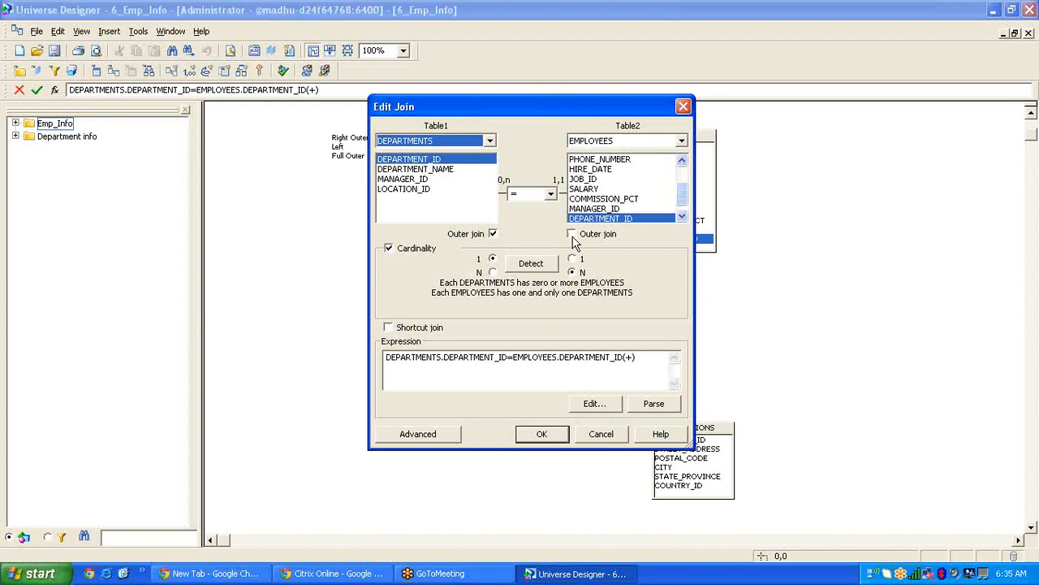
{"action": "left_click", "coordinate": [571, 234]}
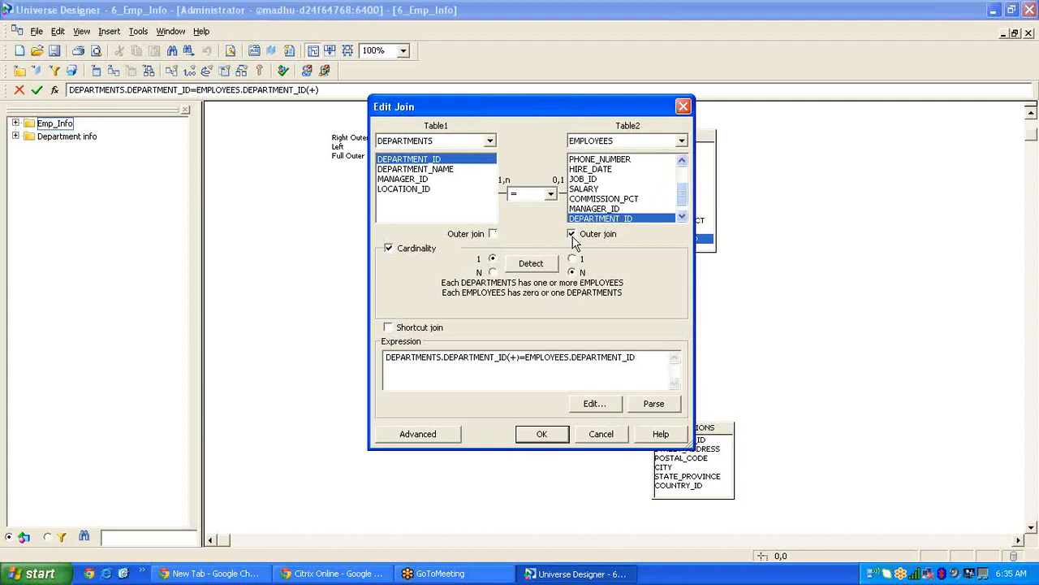
{"action": "left_click", "coordinate": [492, 233]}
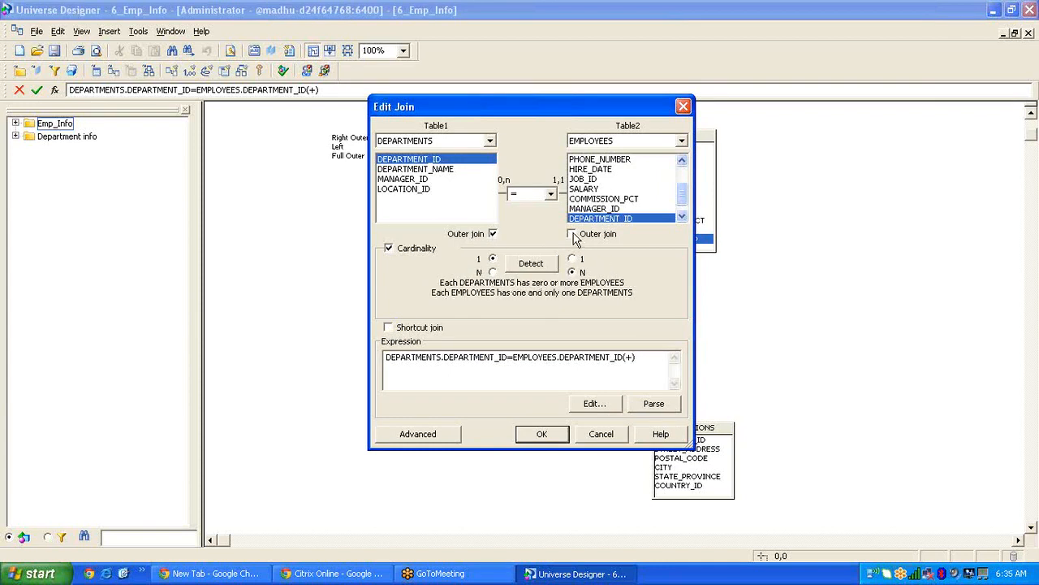
{"action": "left_click", "coordinate": [573, 234]}
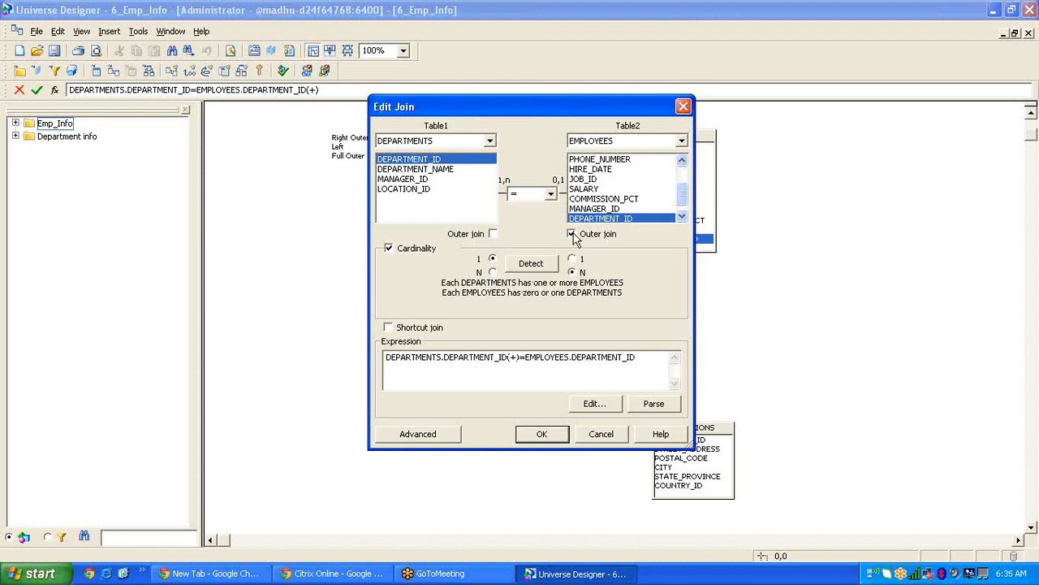
{"action": "left_click", "coordinate": [493, 234]}
{"action": "left_click", "coordinate": [572, 233]}
{"action": "left_click", "coordinate": [492, 233]}
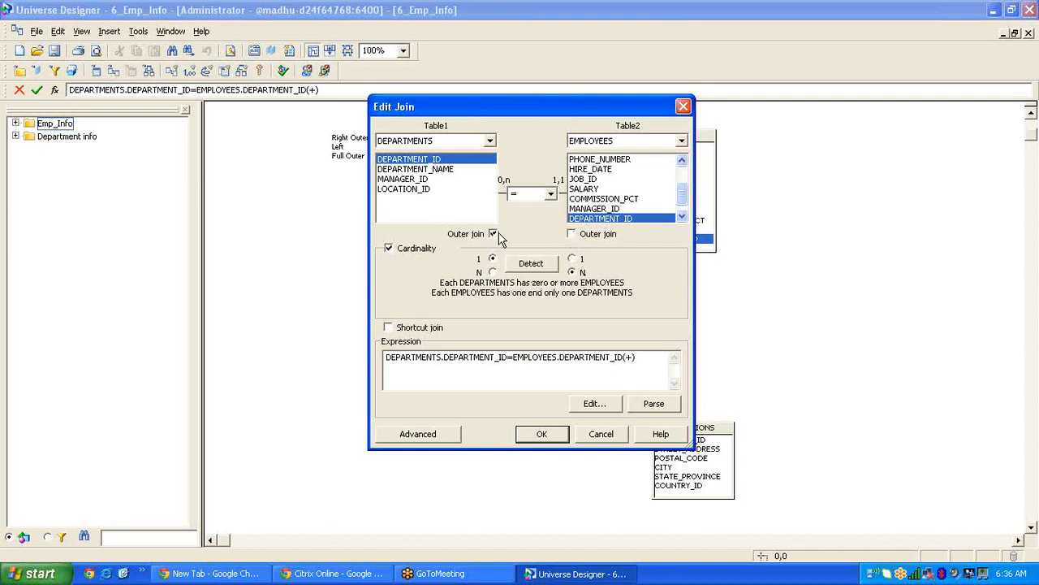
{"action": "left_click", "coordinate": [572, 234]}
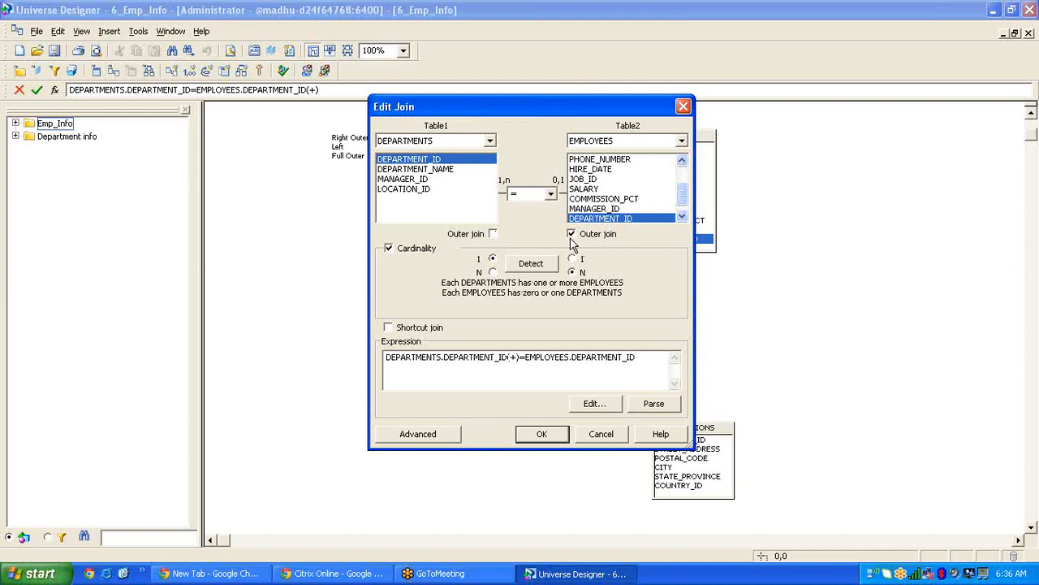
{"action": "left_click", "coordinate": [601, 434]}
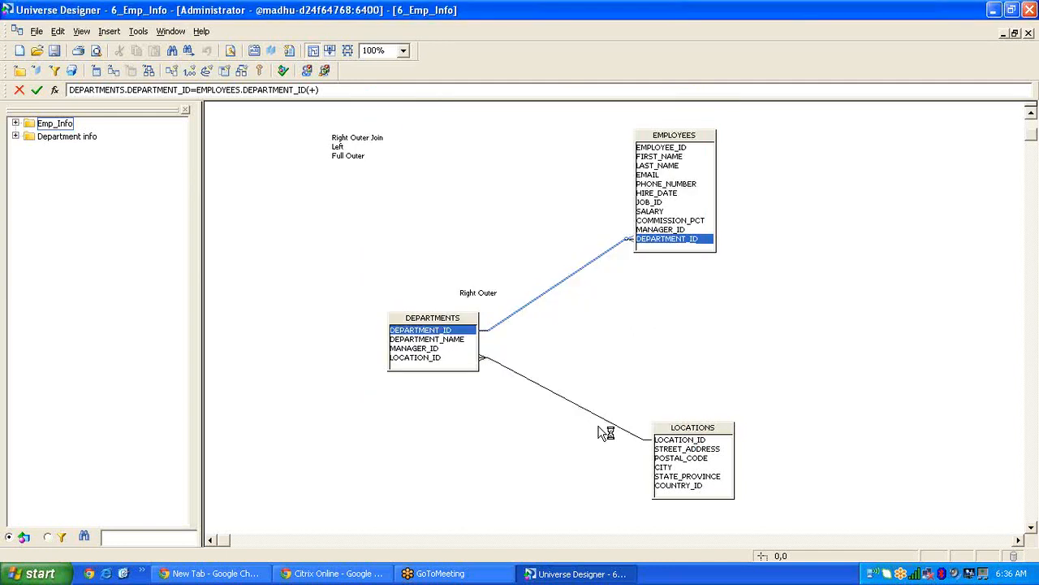
- Set the universe parameter ANSI92 to Yes and save the universe
{"action": "left_click", "coordinate": [35, 37]}
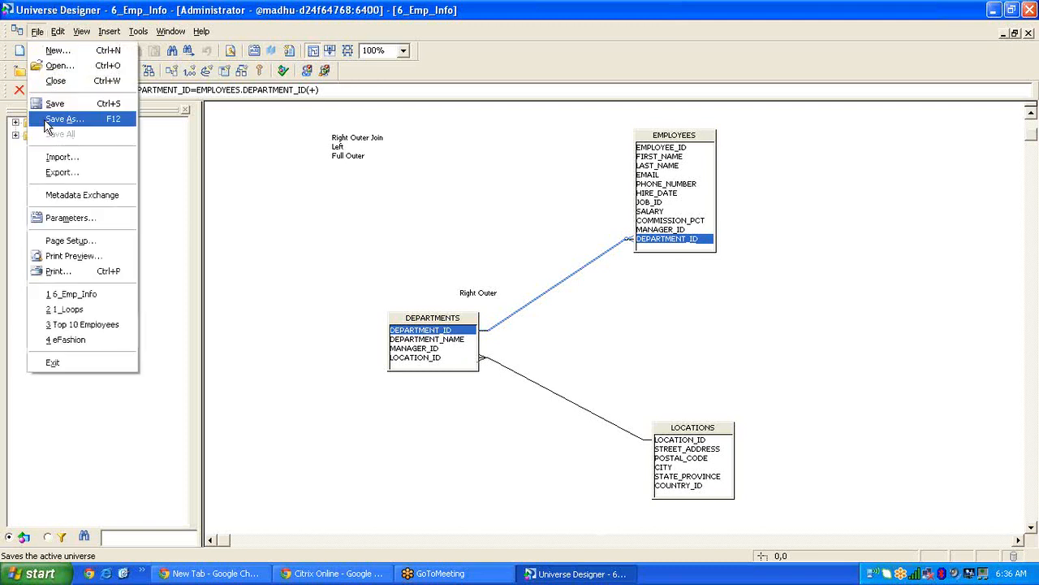
{"action": "left_click", "coordinate": [65, 218]}
{"action": "left_click", "coordinate": [560, 187]}
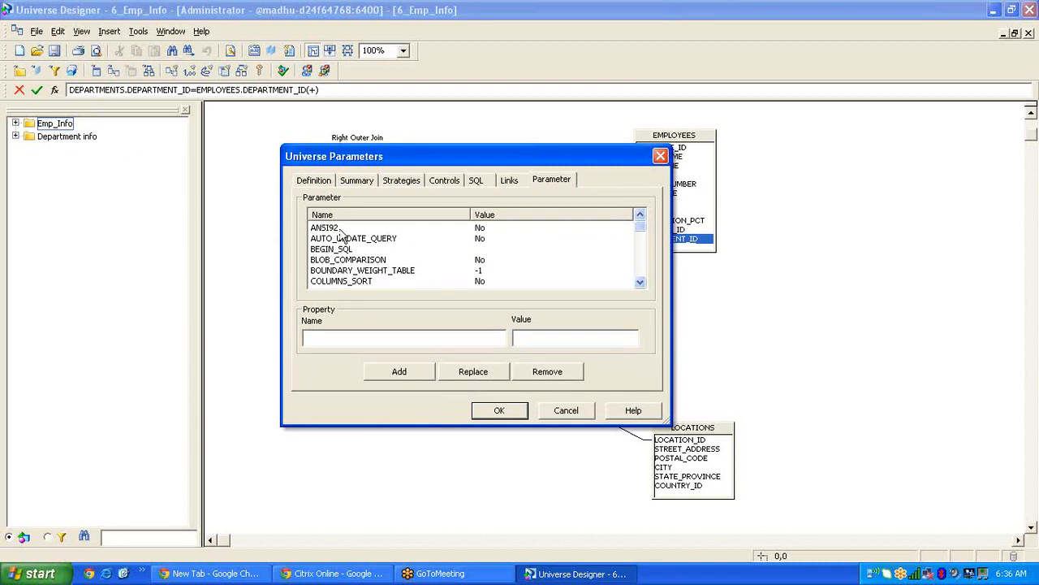
{"action": "left_click", "coordinate": [329, 228]}
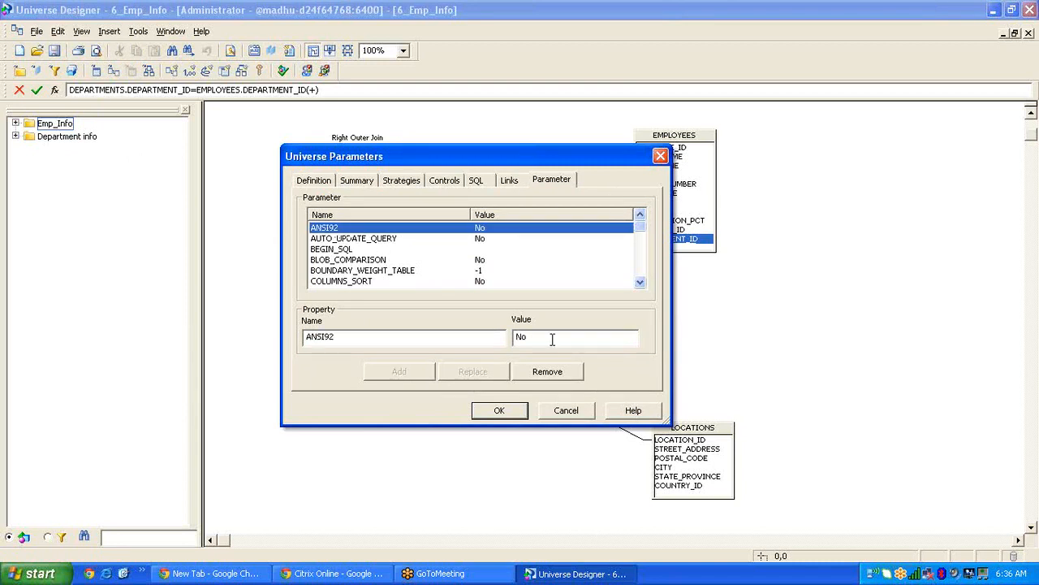
{"action": "left_click_drag", "start_coordinate": [553, 339], "coordinate": [494, 333]}
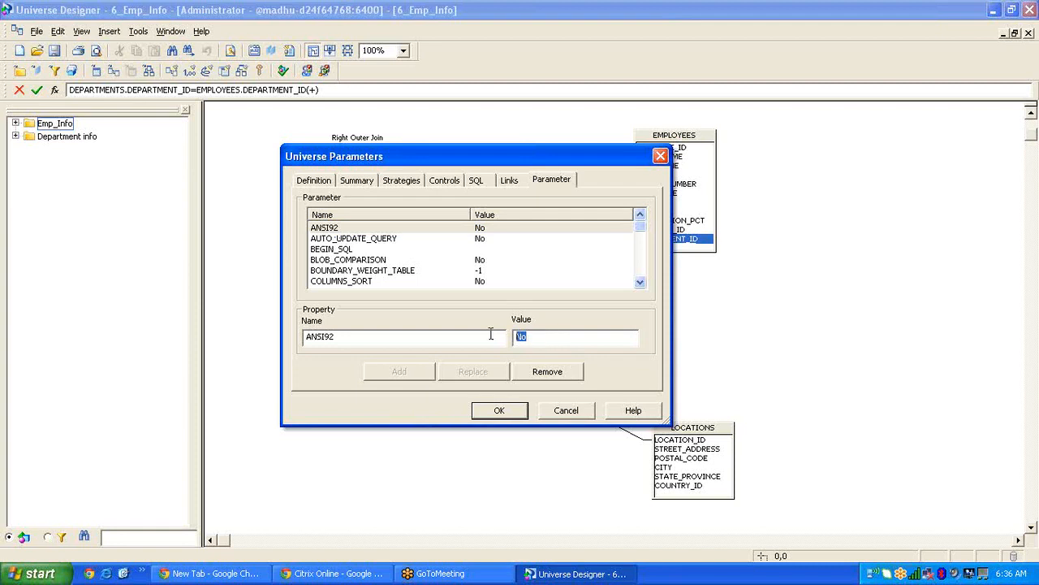
{"action": "type", "text": "Yes"}
{"action": "left_click", "coordinate": [473, 372]}
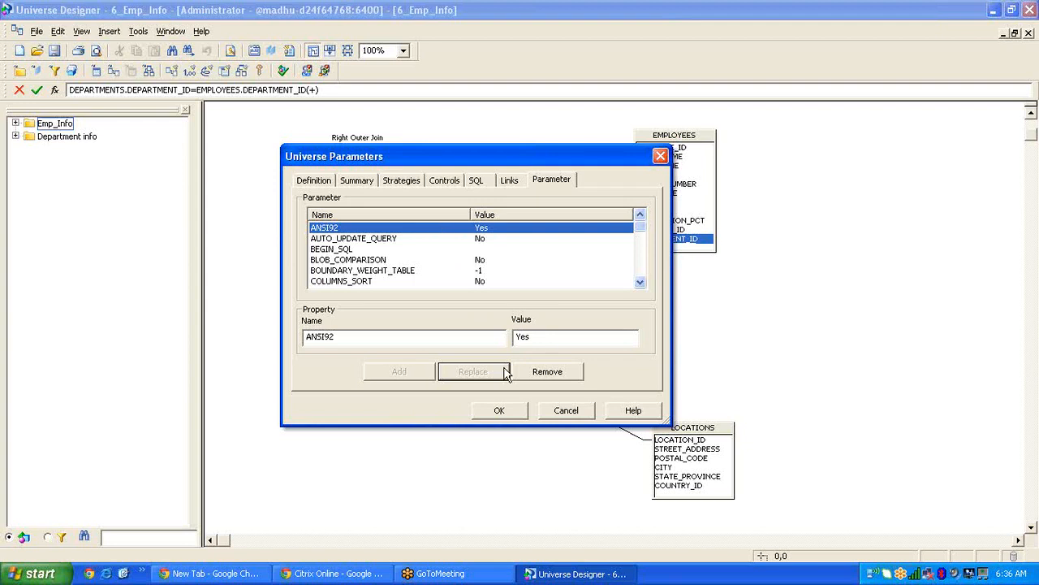
{"action": "left_click", "coordinate": [499, 412]}
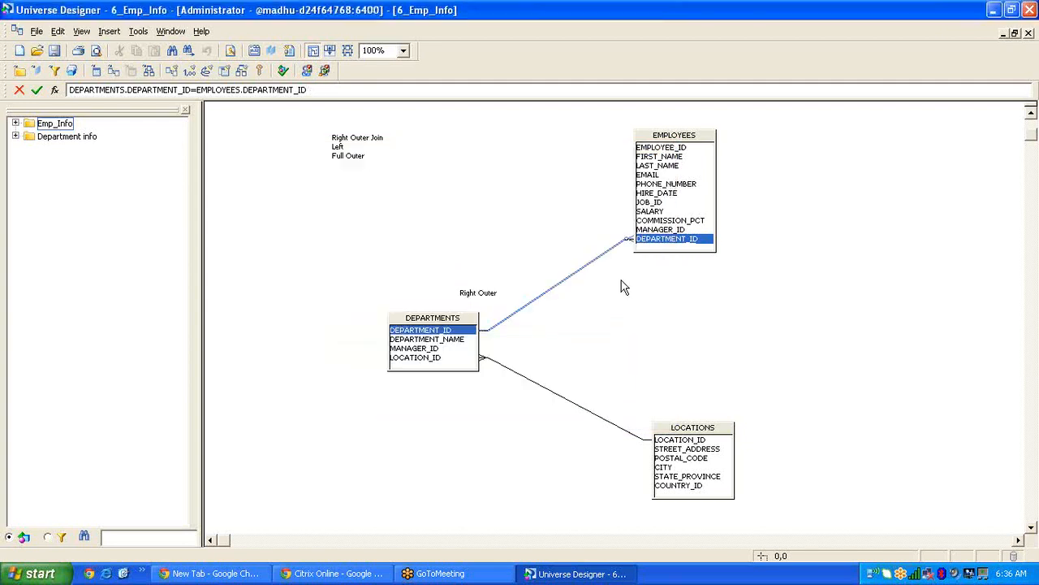
{"action": "left_click", "coordinate": [624, 303]}
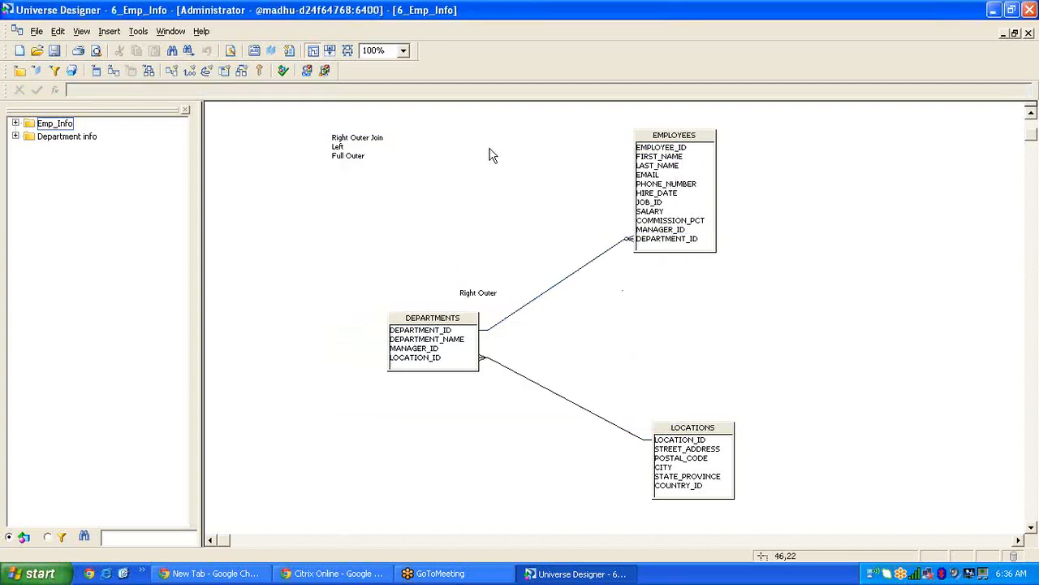
{"action": "left_click", "coordinate": [59, 51]}
- Check the ANSI92 value in the universe parameters without changing anything
{"action": "left_click", "coordinate": [36, 31]}
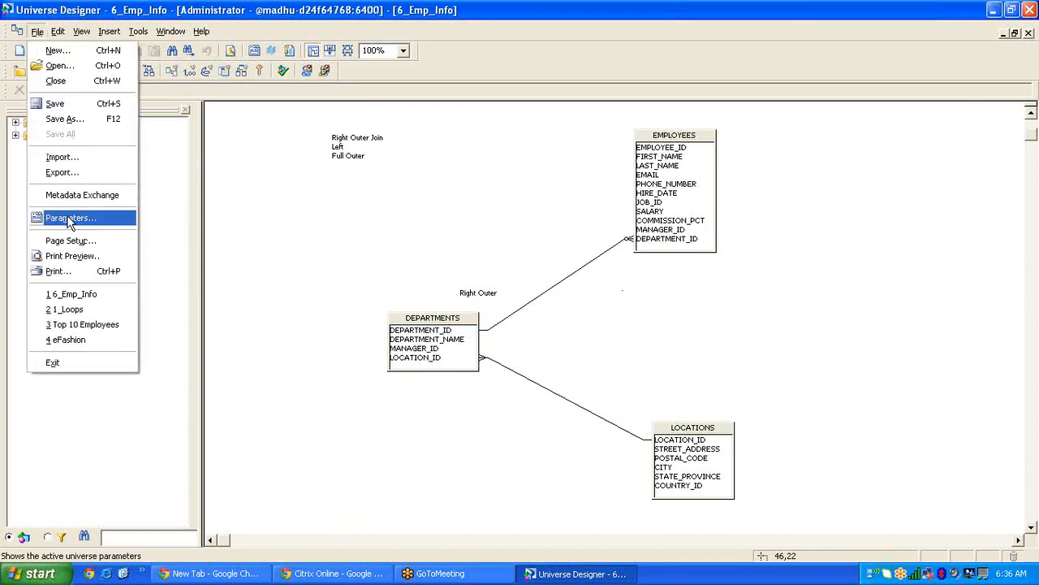
{"action": "left_click", "coordinate": [82, 213]}
{"action": "left_click", "coordinate": [555, 180]}
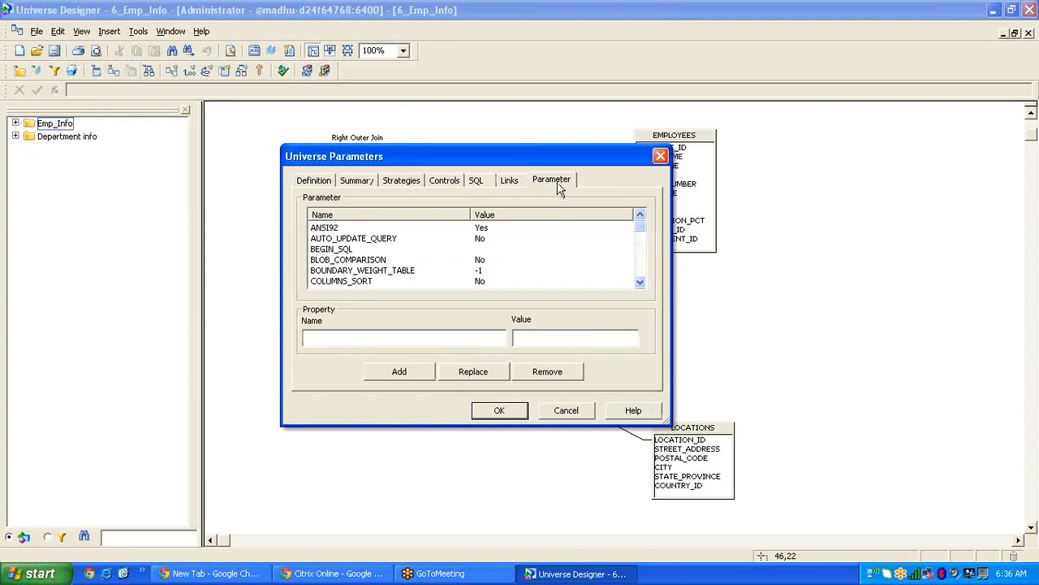
{"action": "left_click", "coordinate": [566, 410]}
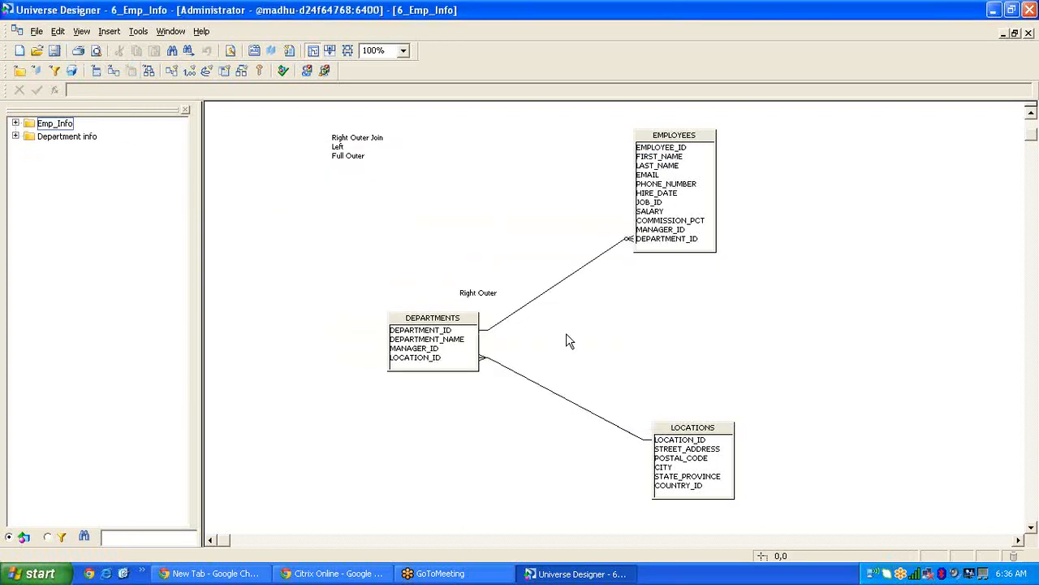
- Make the DEPARTMENTS–EMPLOYEES join a full outer join by enabling outer join for EMPLOYEES as well as DEPARTMENTS
{"action": "double_click", "coordinate": [566, 288]}
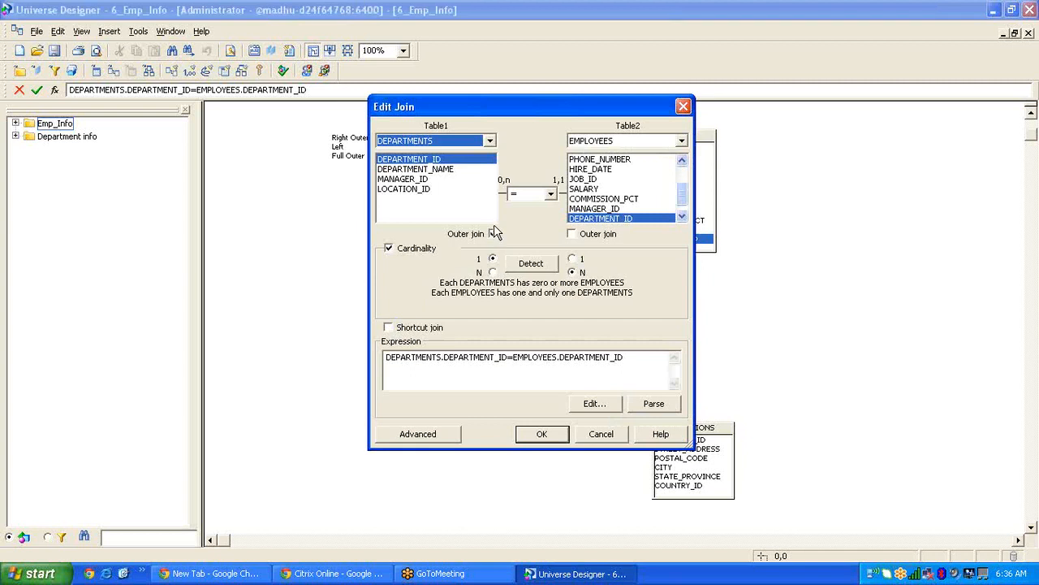
{"action": "left_click", "coordinate": [572, 234]}
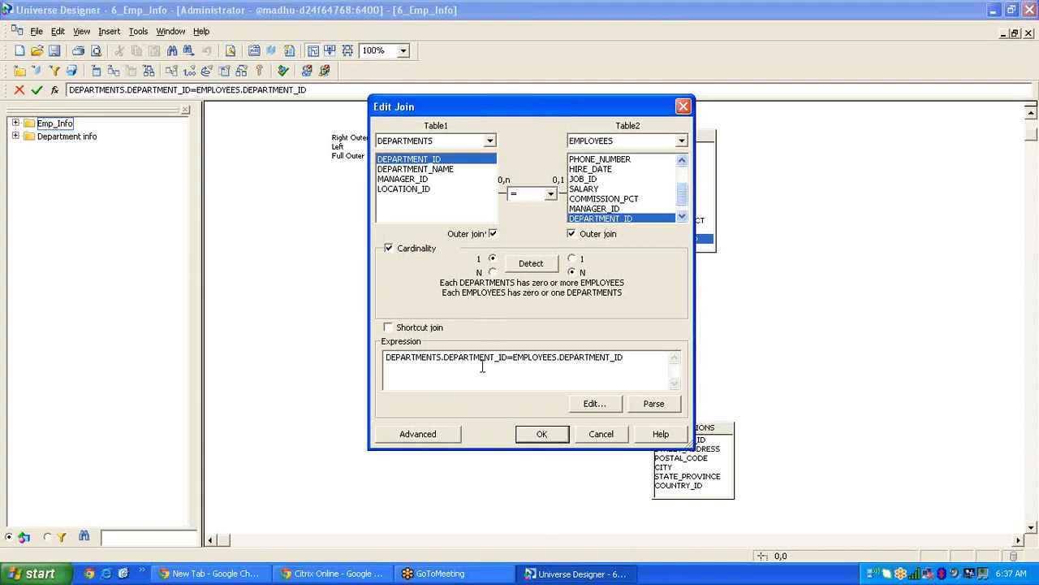
{"action": "left_click", "coordinate": [572, 234]}
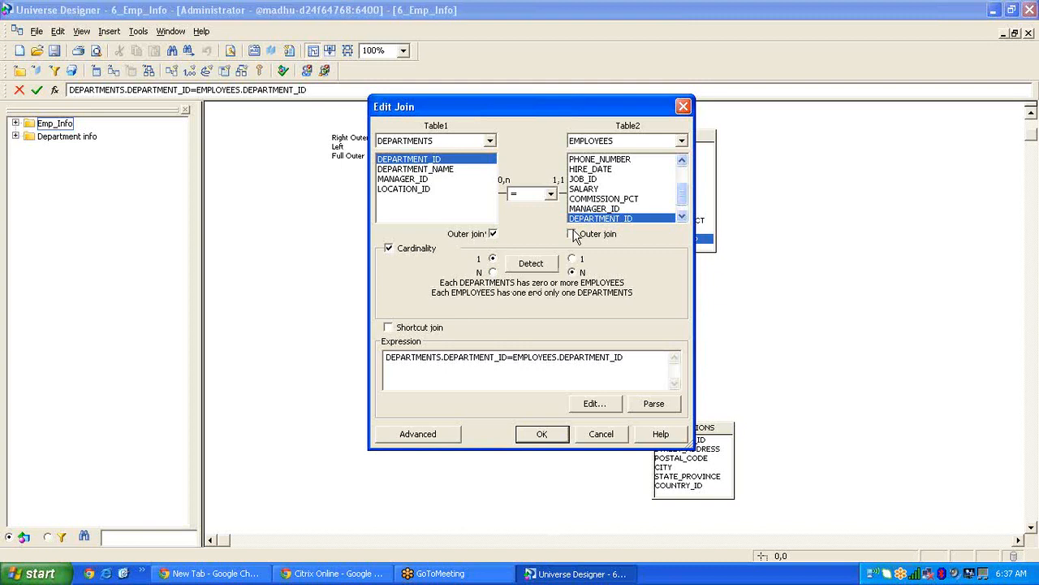
{"action": "left_click", "coordinate": [573, 234]}
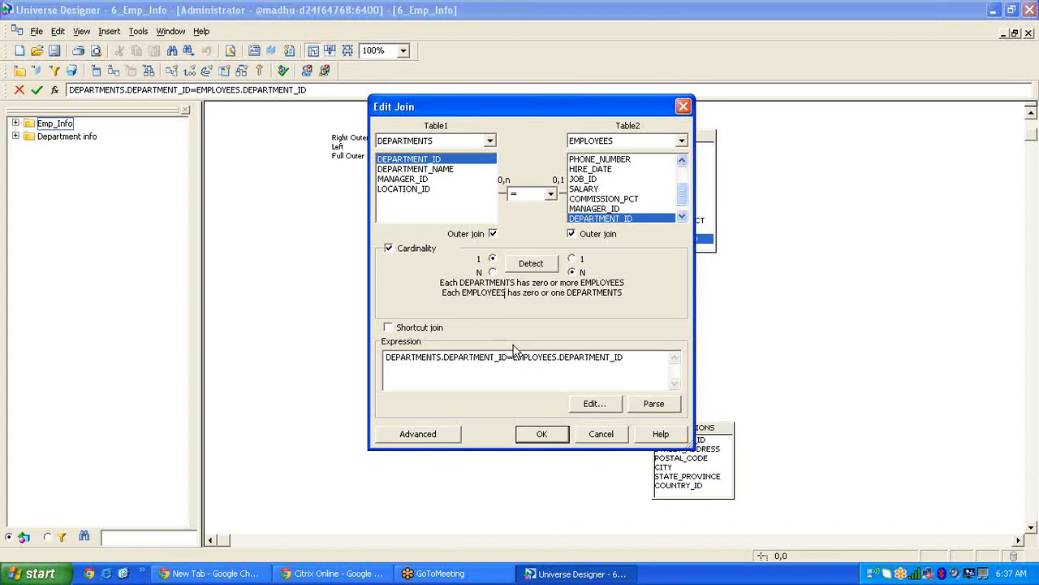
{"action": "left_click", "coordinate": [541, 434]}
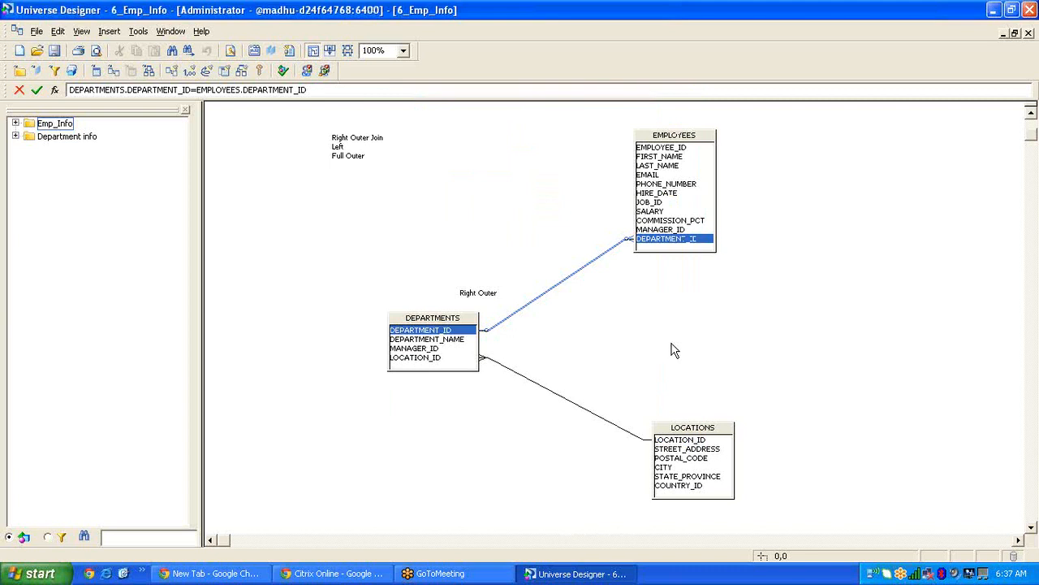
{"action": "left_click", "coordinate": [672, 351]}
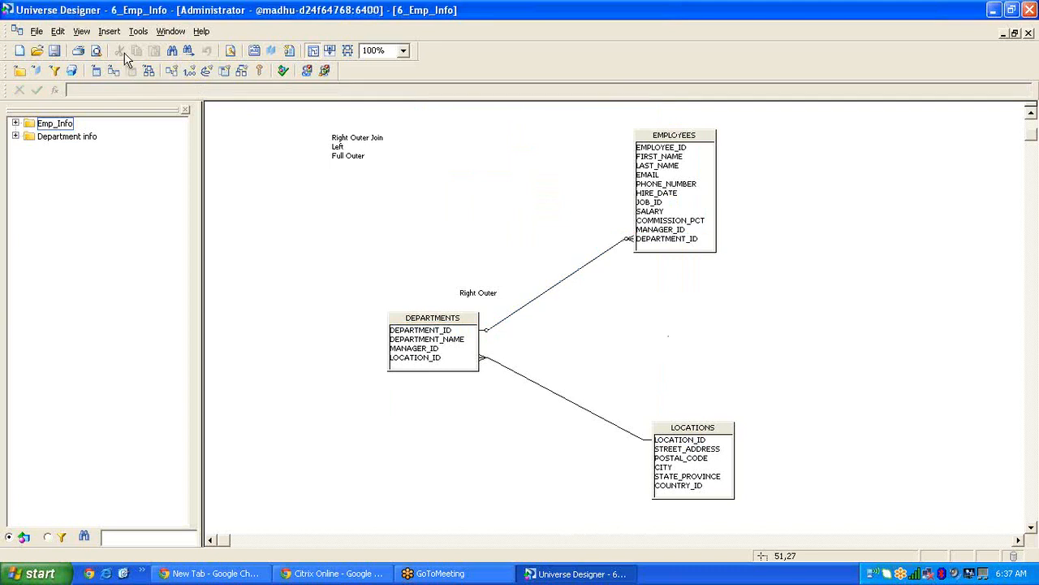
- Export the 6_Emp_Info universe to the repository
{"action": "left_click", "coordinate": [35, 36]}
{"action": "left_click", "coordinate": [269, 188]}
{"action": "left_click", "coordinate": [510, 431]}
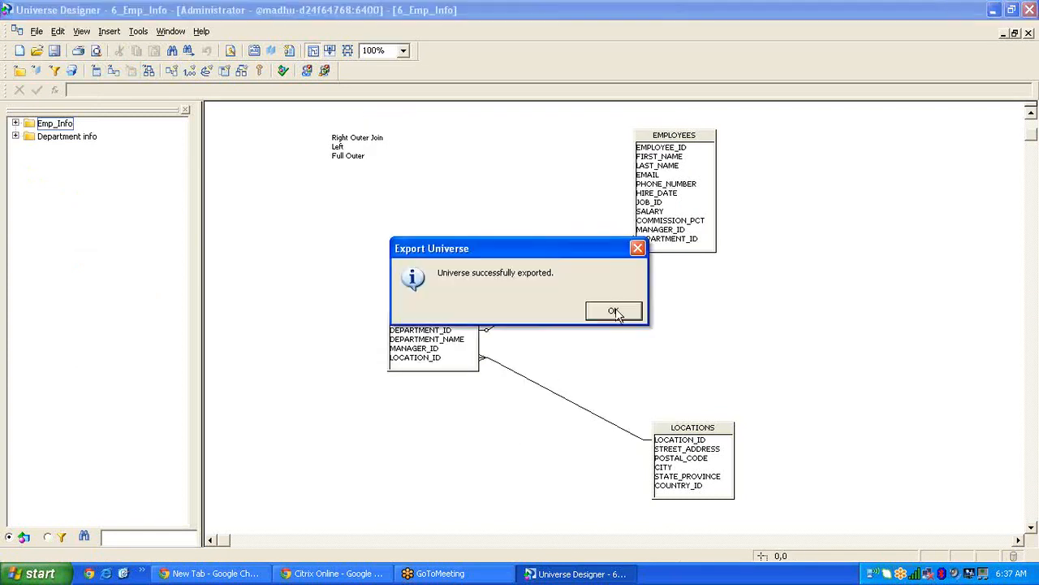
{"action": "left_click", "coordinate": [615, 312]}
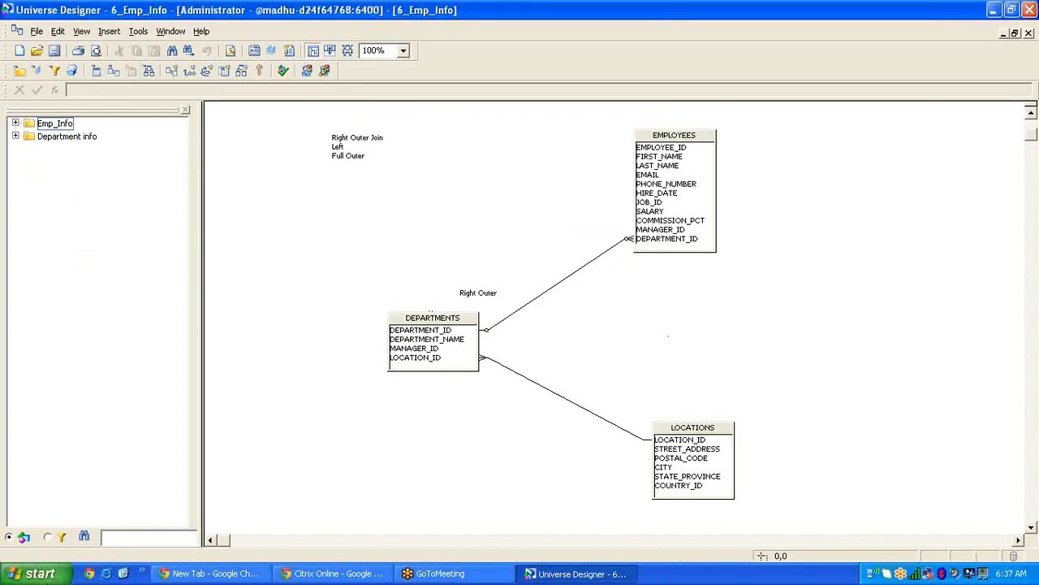
- Launch BusinessObjects Enterprise Java InfoView from the installed BusinessObjects XI 3.1 programs
{"action": "left_click", "coordinate": [48, 575]}
{"action": "mouse_move", "coordinate": [90, 524]}
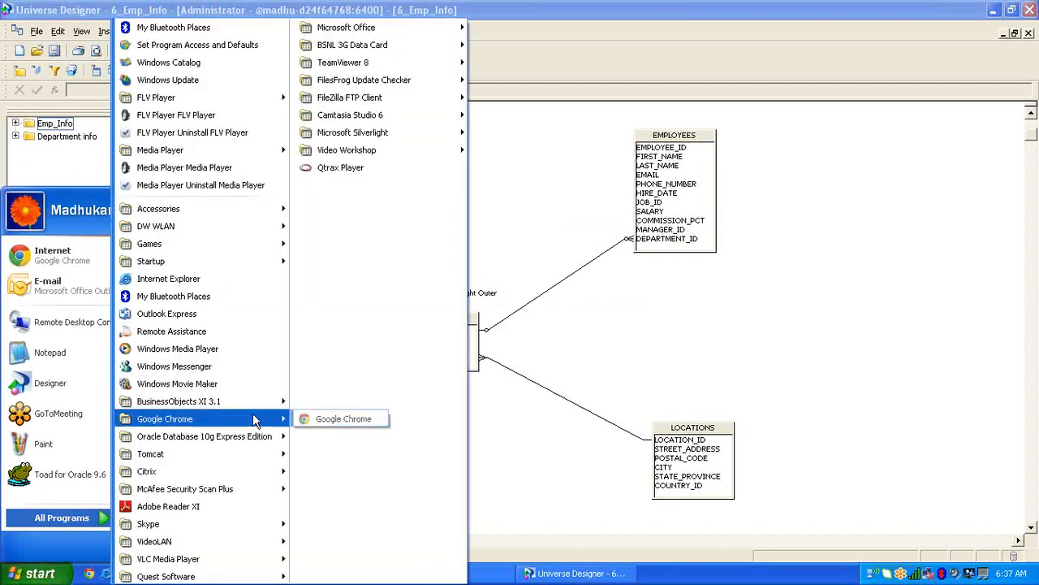
{"action": "mouse_move", "coordinate": [243, 401]}
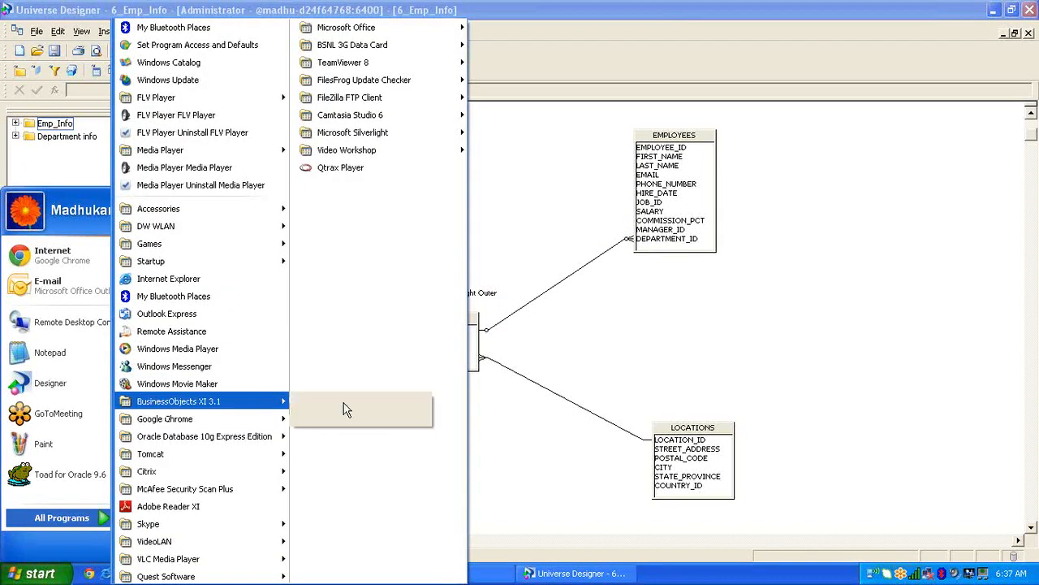
{"action": "mouse_move", "coordinate": [406, 399]}
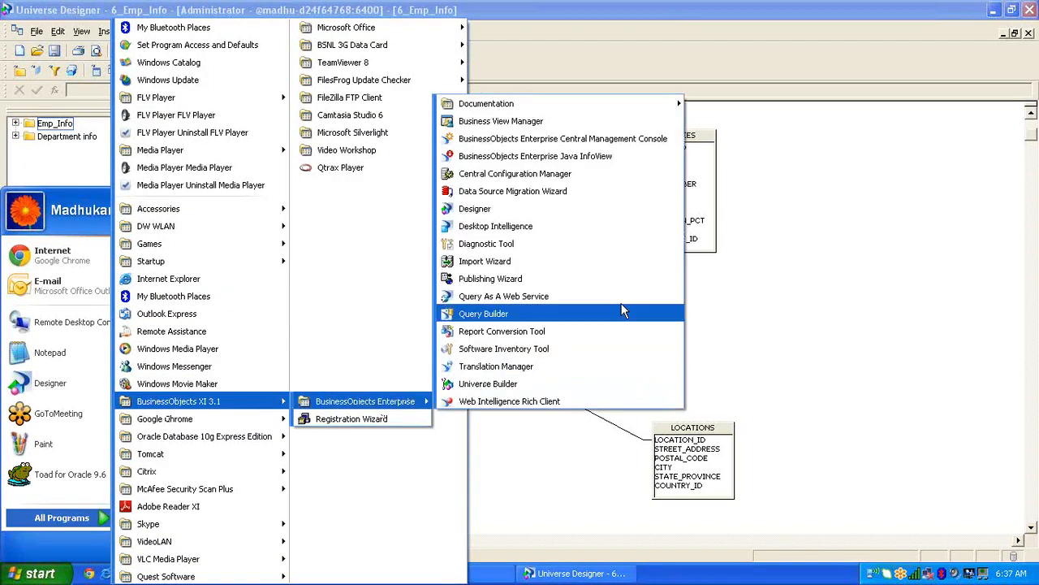
{"action": "left_click", "coordinate": [598, 157]}
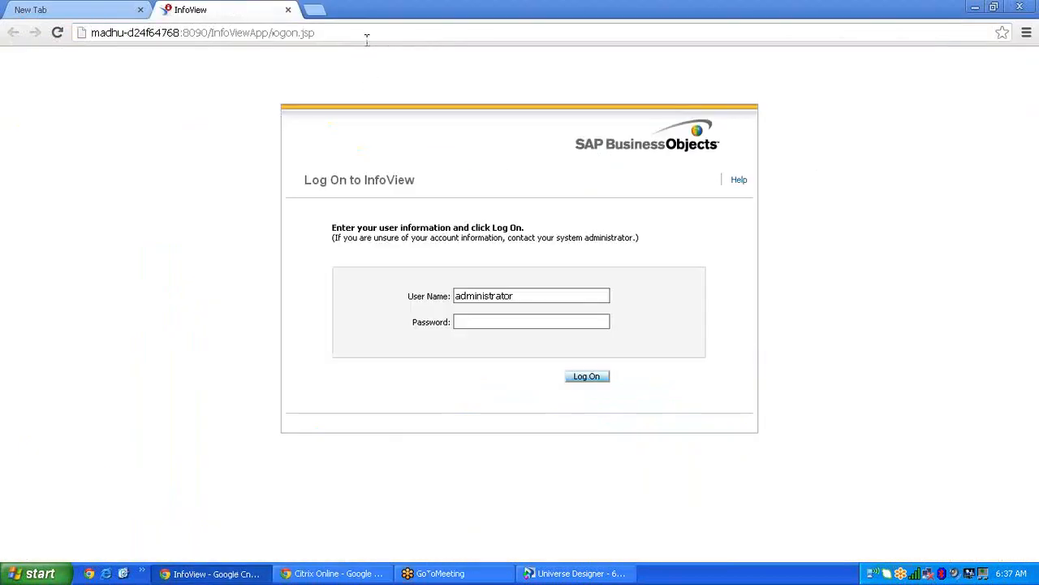
- Copy the address of the InfoView logon page and close its Chrome tab
{"action": "left_click_drag", "start_coordinate": [367, 37], "coordinate": [81, 34]}
{"action": "key", "text": "ctrl+c"}
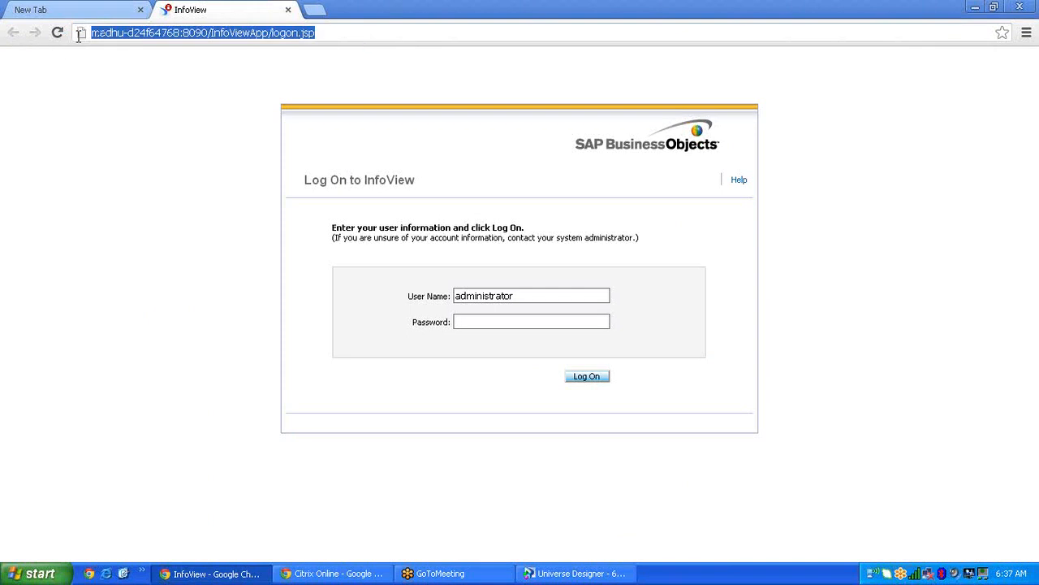
{"action": "left_click", "coordinate": [289, 12]}
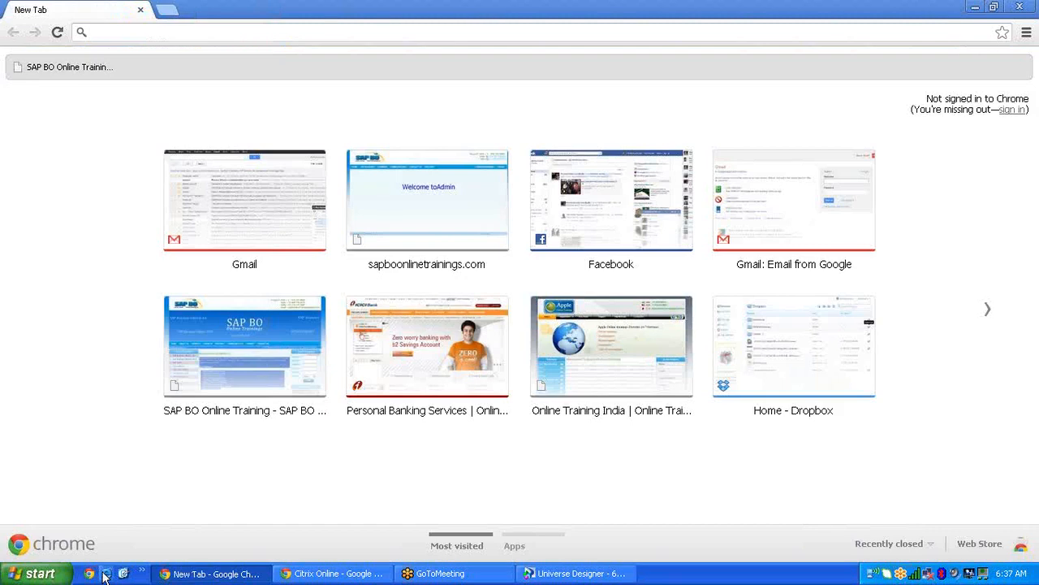
- Switch to Internet Explorer and open the InfoView logon page from the copied address
{"action": "left_click", "coordinate": [105, 573]}
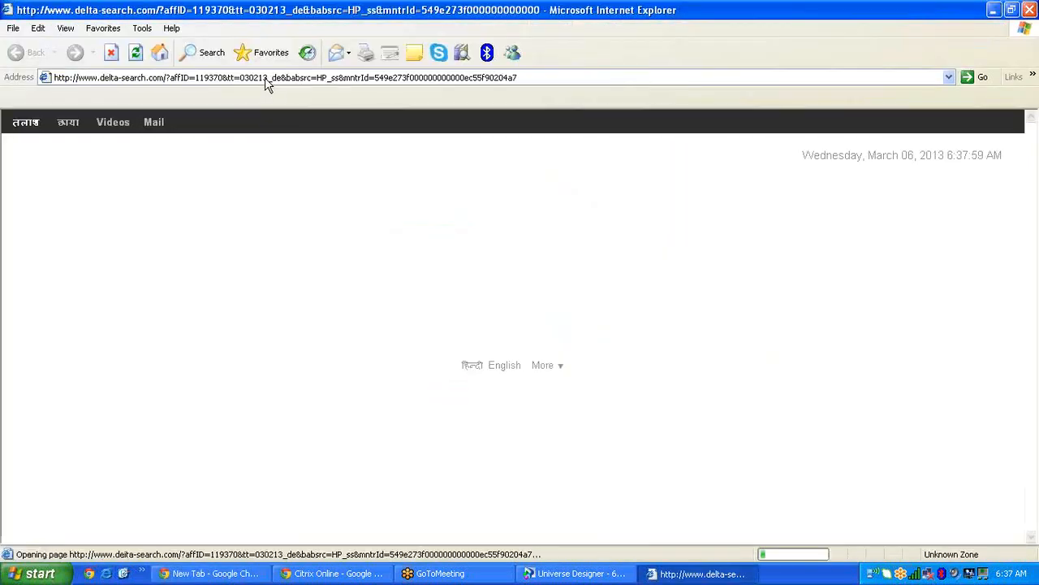
{"action": "left_click", "coordinate": [496, 78]}
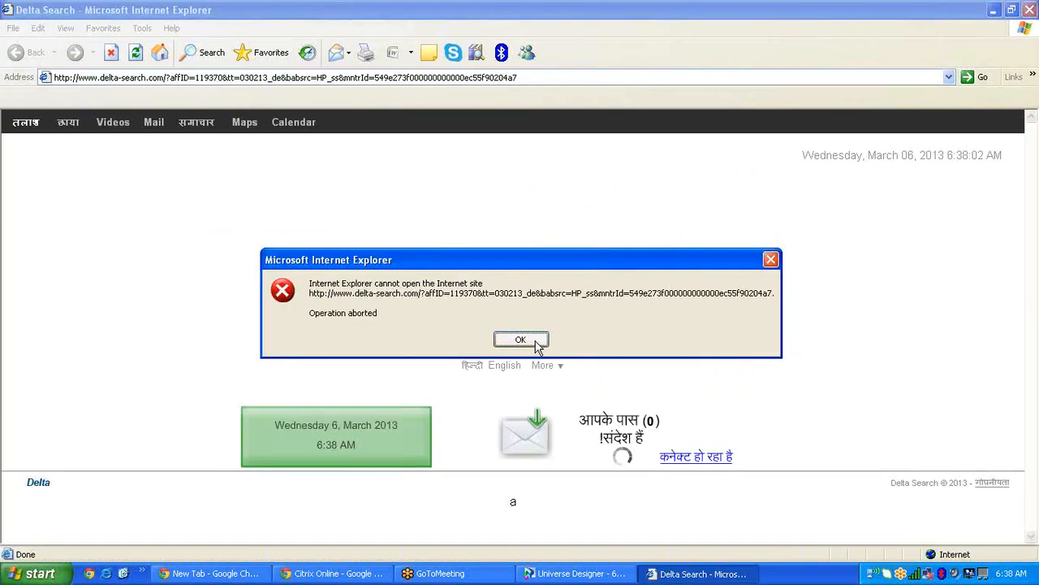
{"action": "left_click", "coordinate": [531, 340]}
{"action": "left_click", "coordinate": [502, 77]}
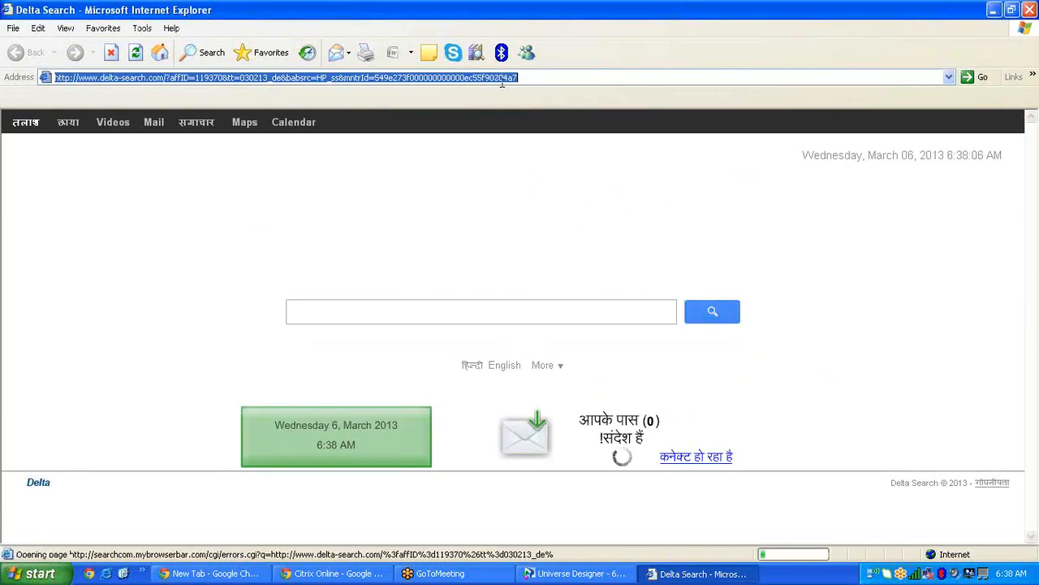
{"action": "key", "text": "ctrl+v"}
{"action": "type", "text": "."}
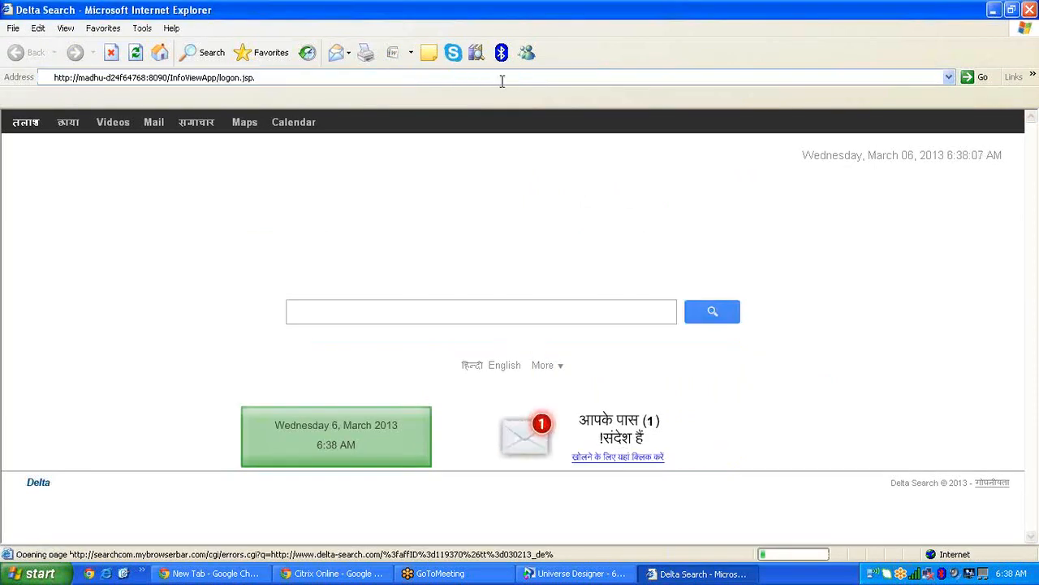
{"action": "key", "text": "Return"}
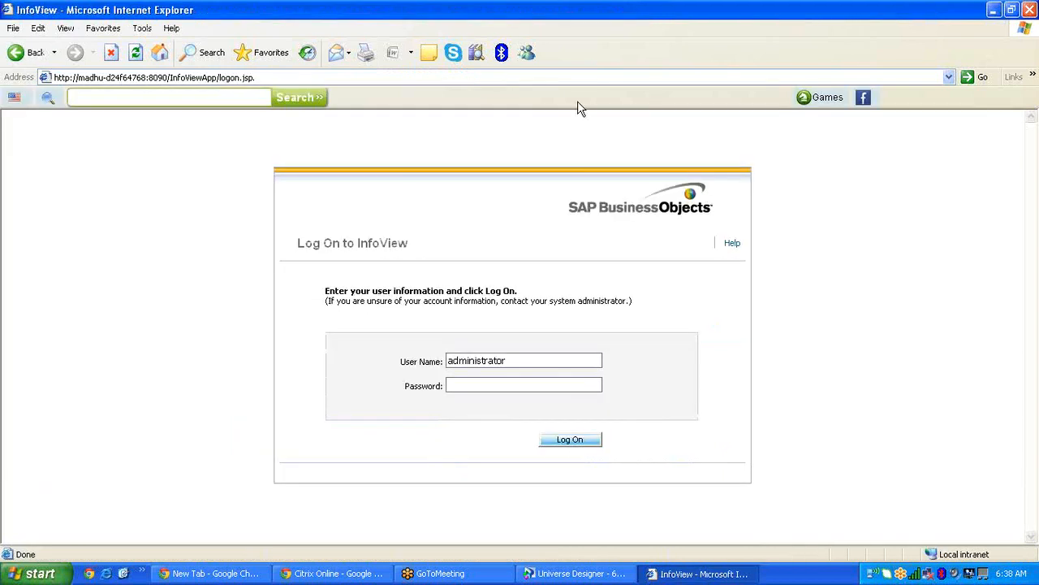
- Hide the browser's Delta Toolbar and log on to InfoView as administrator
{"action": "right_click", "coordinate": [579, 108]}
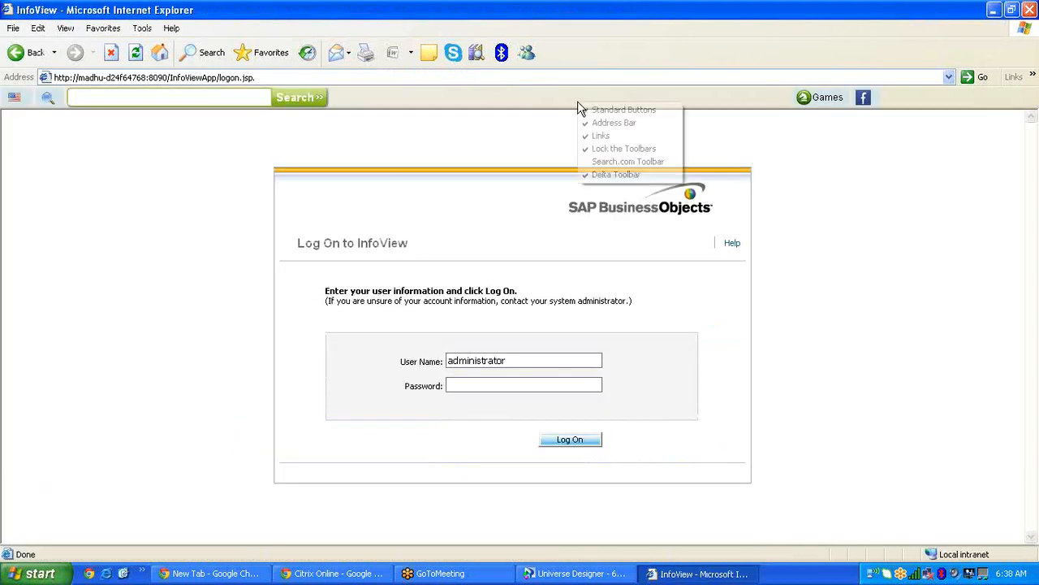
{"action": "left_click", "coordinate": [610, 183]}
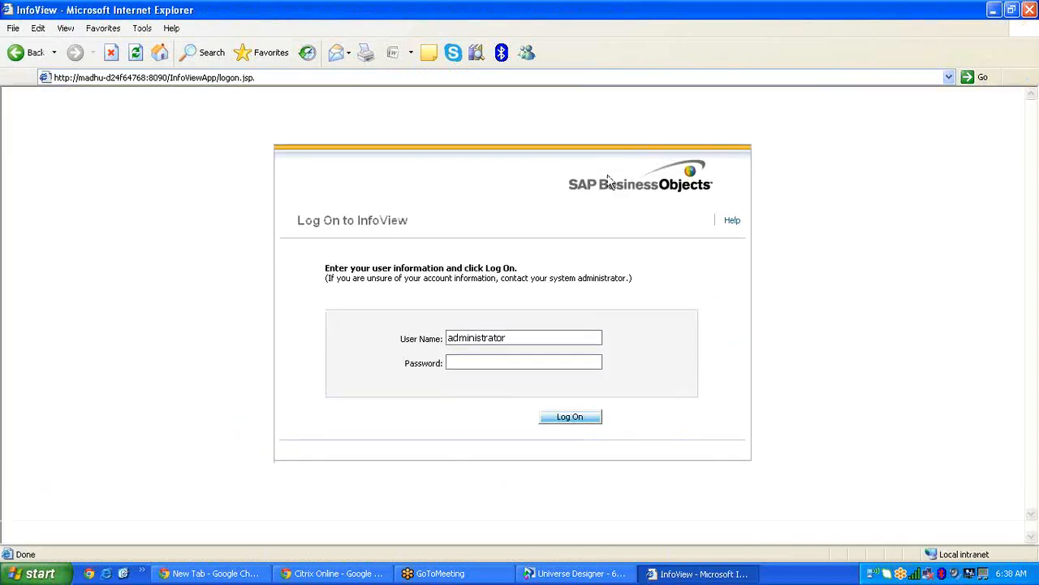
{"action": "left_click", "coordinate": [582, 421]}
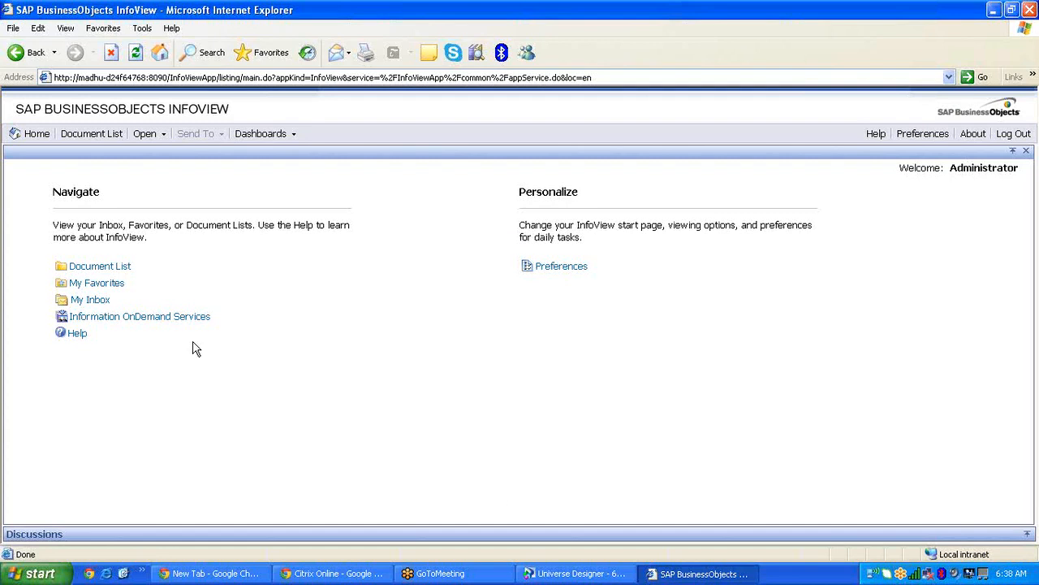
- Create a new Web Intelligence document from the document list, based on the 6_Emp_Info universe
{"action": "left_click", "coordinate": [112, 267]}
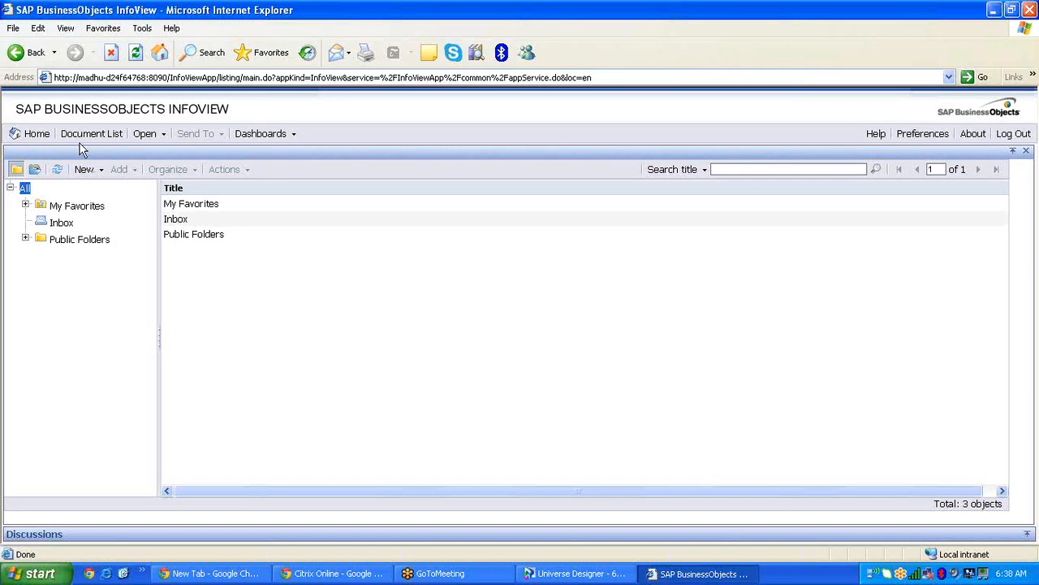
{"action": "left_click", "coordinate": [99, 171]}
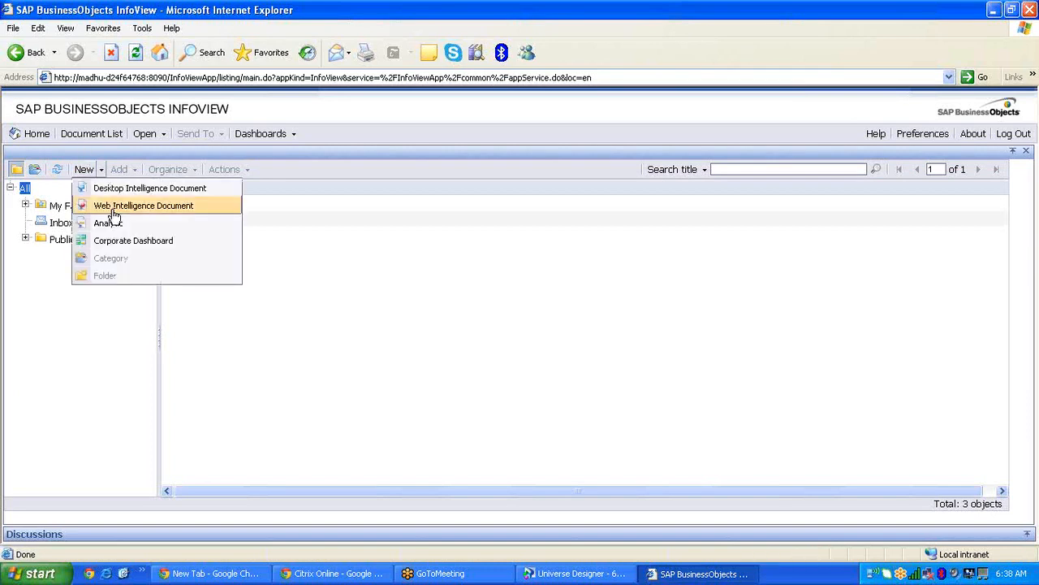
{"action": "left_click", "coordinate": [113, 208]}
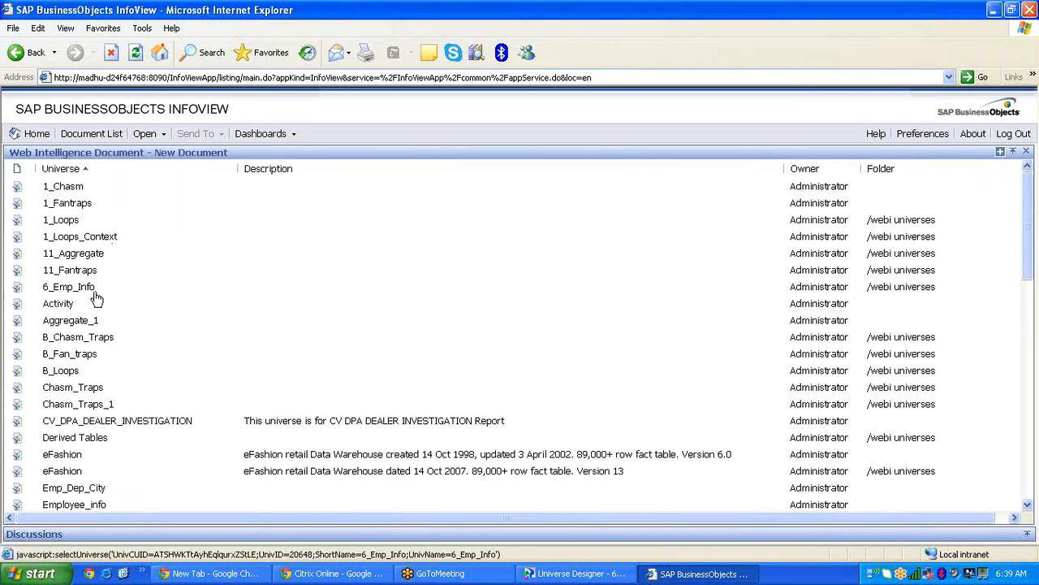
{"action": "left_click", "coordinate": [91, 289]}
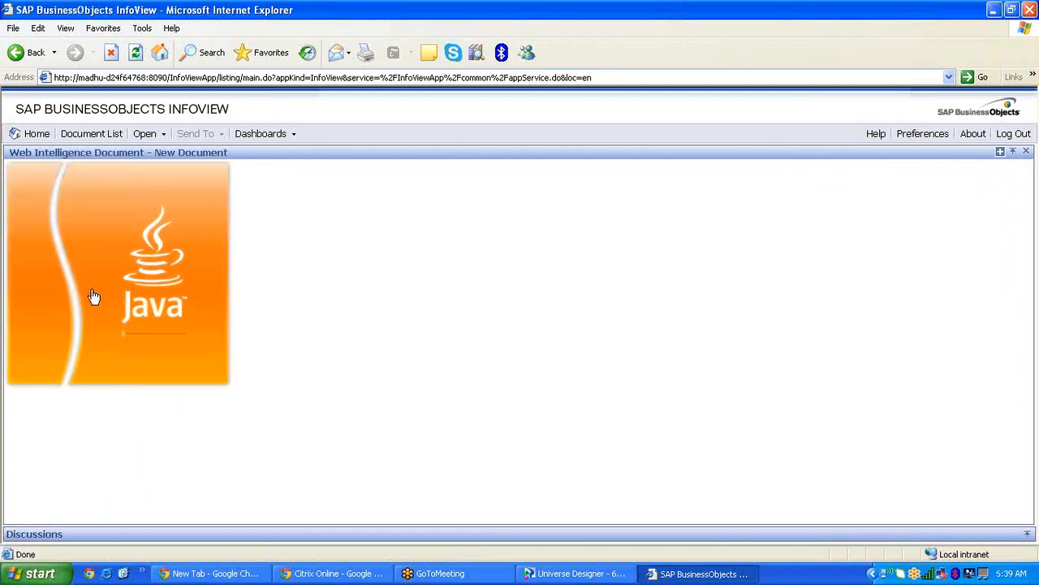
{"action": "left_click", "coordinate": [624, 310]}
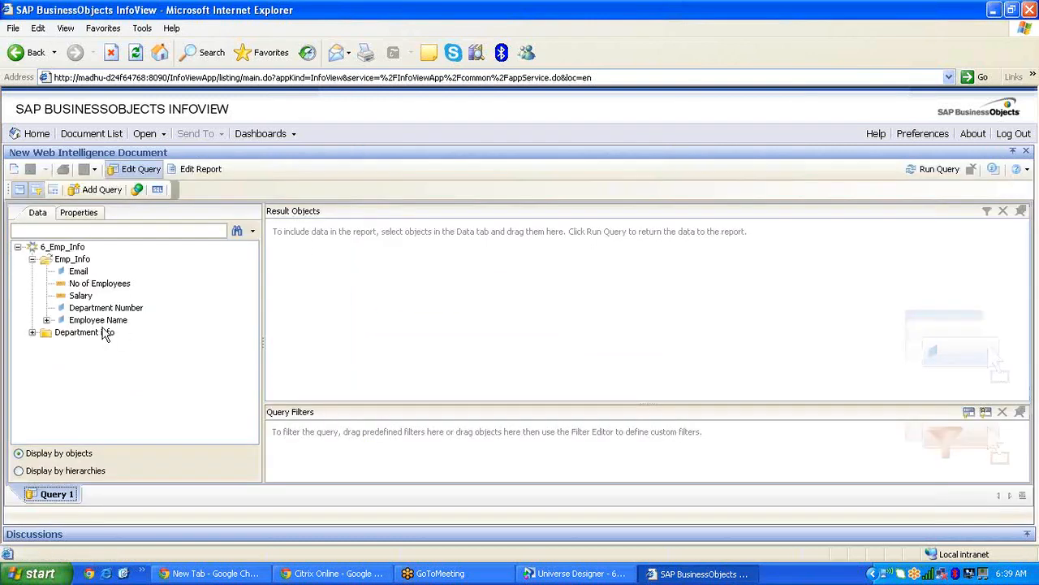
- Add Employee Name from Emp_Info and Department Name from Department info to the query's result objects
{"action": "double_click", "coordinate": [101, 322]}
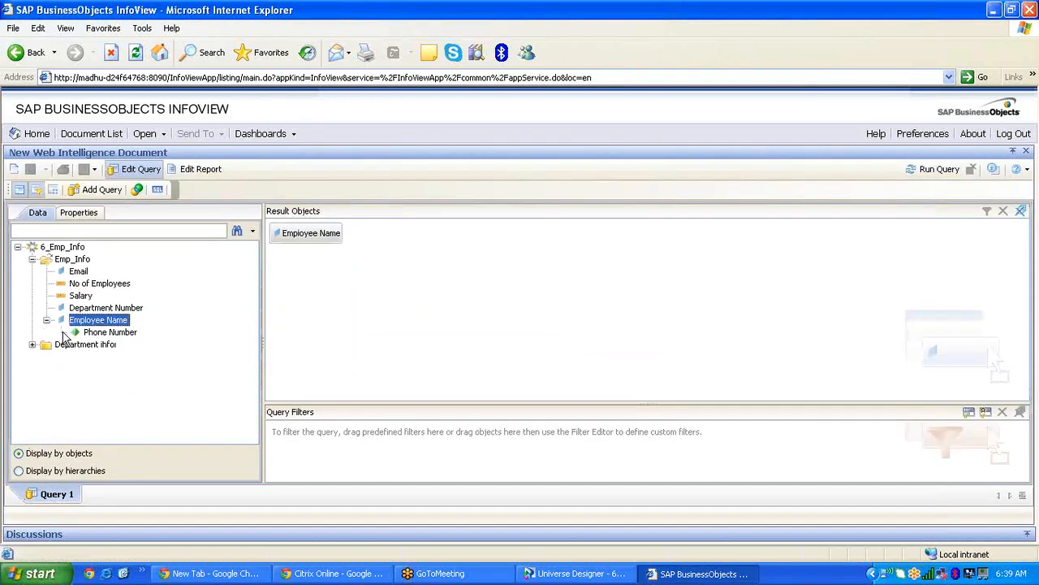
{"action": "left_click", "coordinate": [33, 345]}
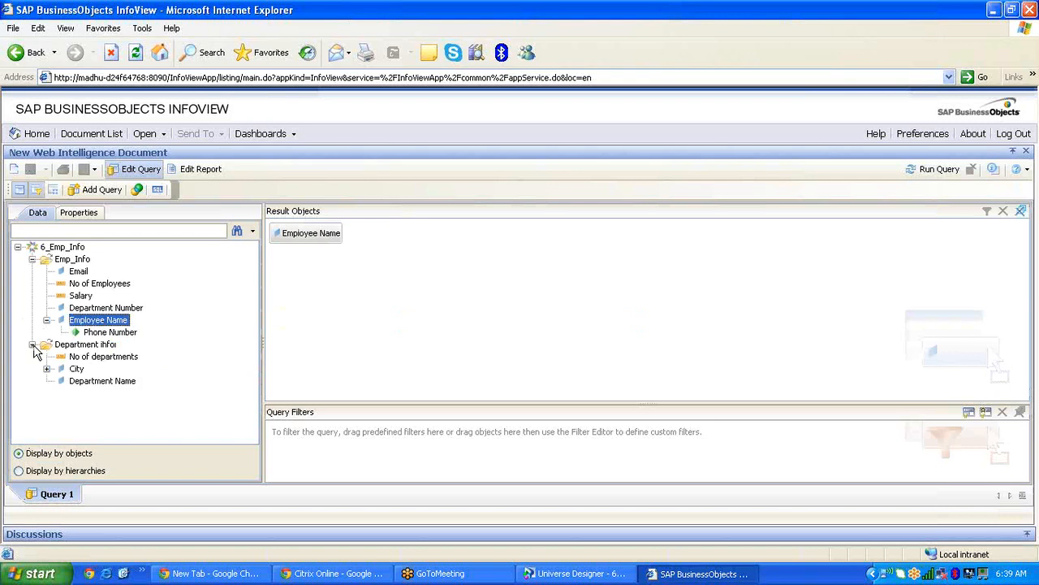
{"action": "double_click", "coordinate": [102, 382]}
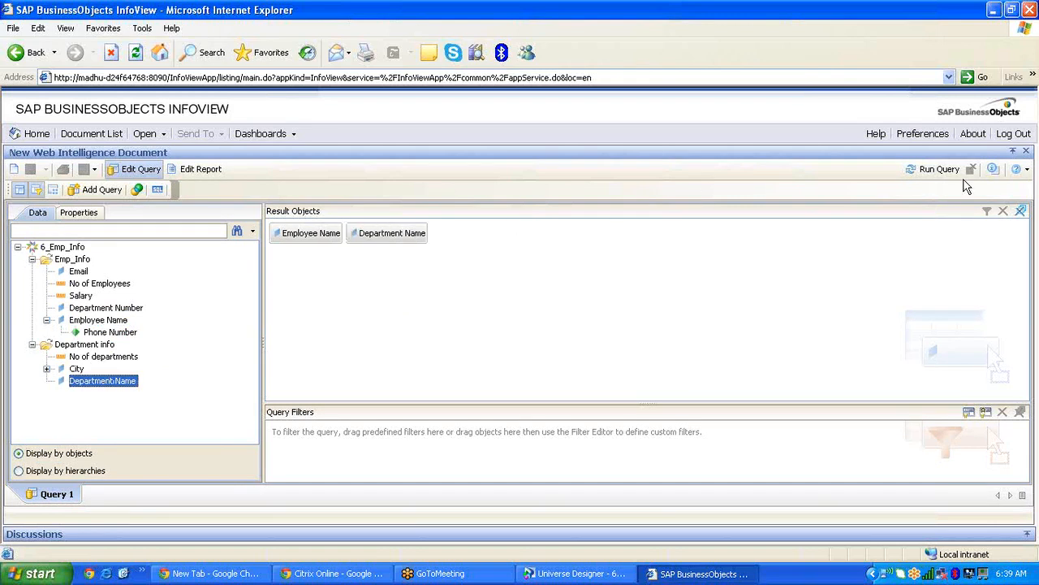
- View the query's SQL in custom mode, examine the join clause between EMPLOYEES and DEPARTMENTS, and close it without saving
{"action": "left_click", "coordinate": [162, 189]}
{"action": "left_click", "coordinate": [326, 216]}
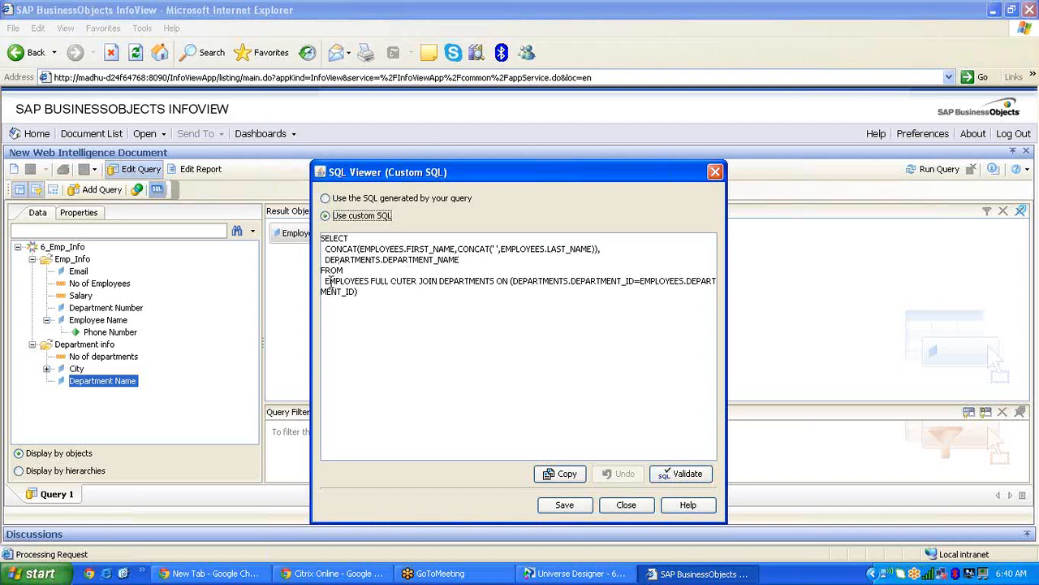
{"action": "left_click_drag", "start_coordinate": [329, 281], "coordinate": [302, 280]}
{"action": "left_click", "coordinate": [384, 298]}
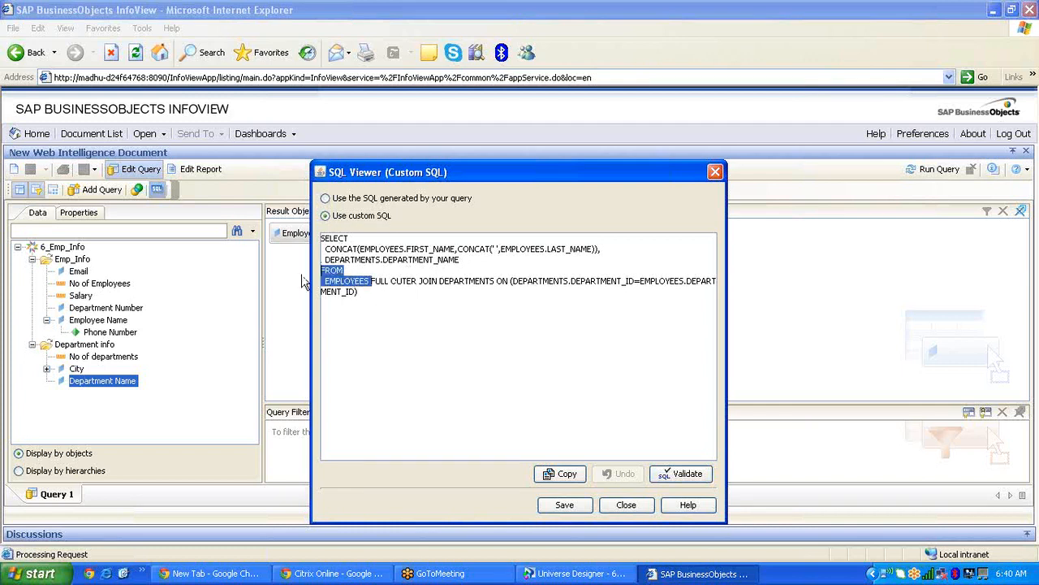
{"action": "left_click", "coordinate": [373, 281]}
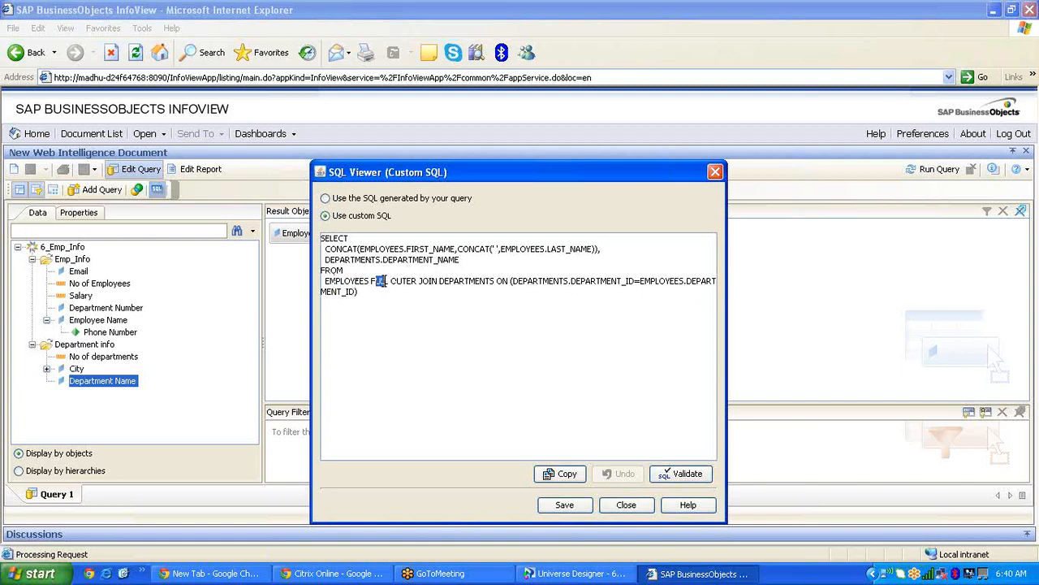
{"action": "left_click_drag", "start_coordinate": [382, 281], "coordinate": [499, 288]}
{"action": "left_click", "coordinate": [499, 306]}
{"action": "left_click_drag", "start_coordinate": [513, 281], "coordinate": [561, 307]}
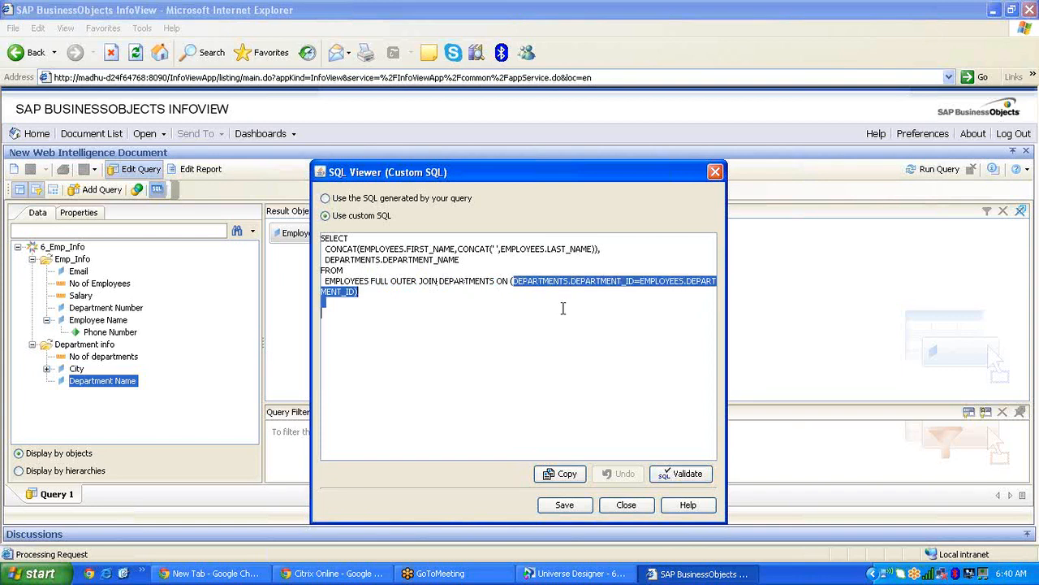
{"action": "left_click", "coordinate": [635, 513]}
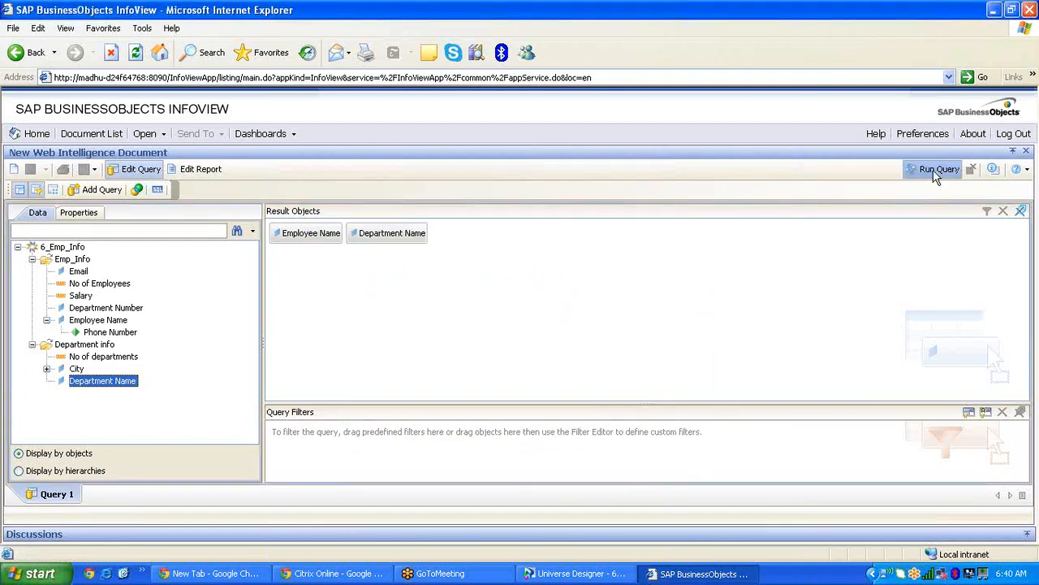
- Run the query and widen the Employee Name and Department Name columns of the report table
{"action": "left_click", "coordinate": [938, 169]}
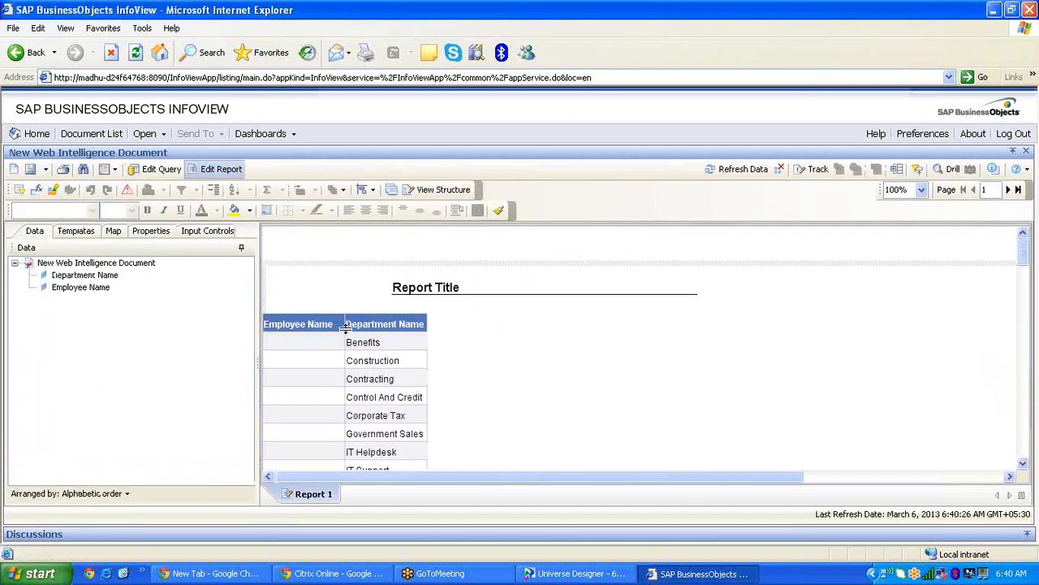
{"action": "left_click_drag", "start_coordinate": [1023, 256], "coordinate": [1034, 291]}
{"action": "scroll", "coordinate": [396, 302], "scroll_direction": "down", "scroll_amount": 15}
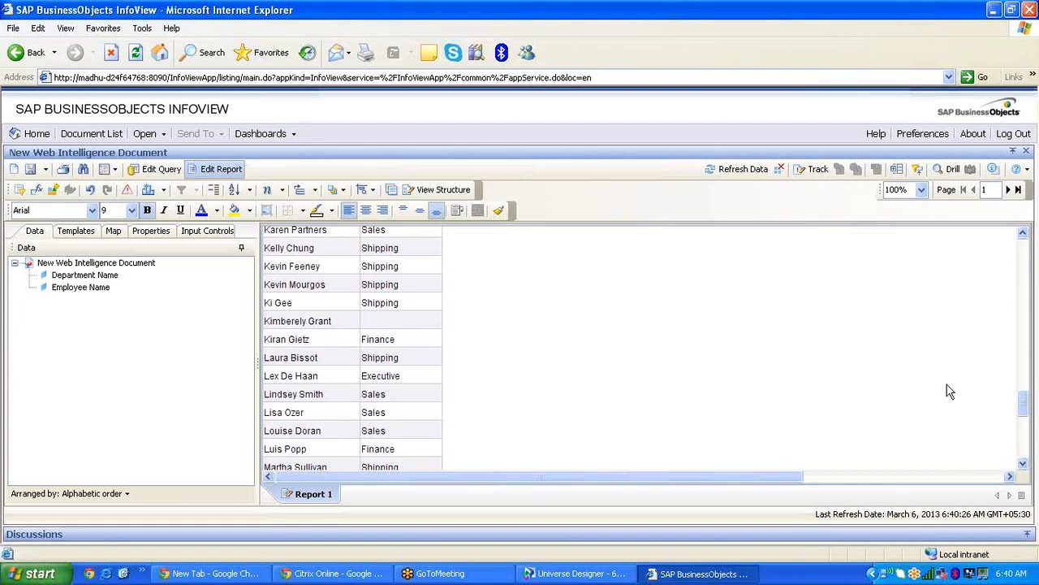
{"action": "left_click_drag", "start_coordinate": [1024, 406], "coordinate": [969, 261]}
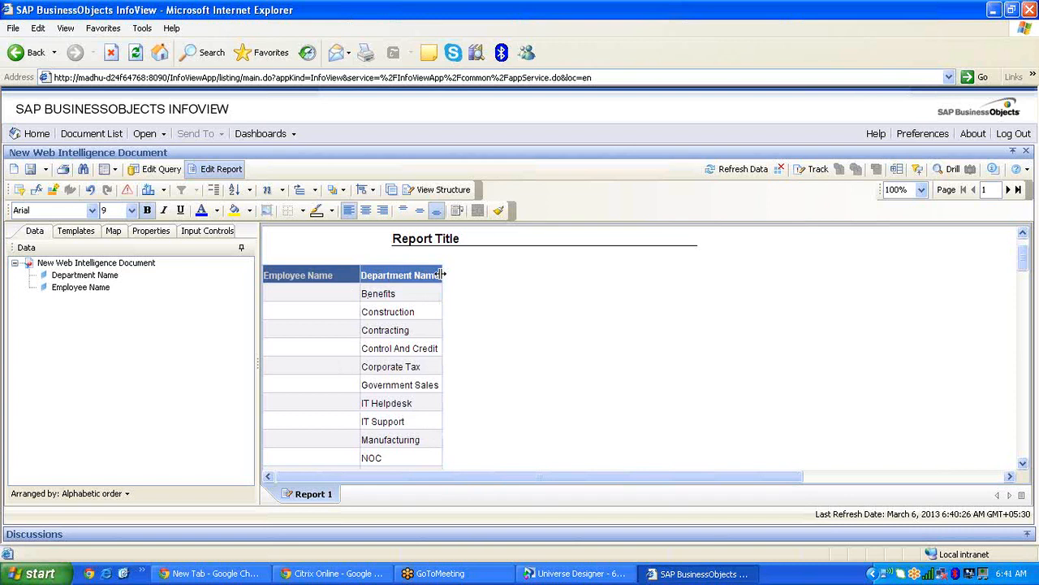
{"action": "left_click_drag", "start_coordinate": [441, 274], "coordinate": [475, 276]}
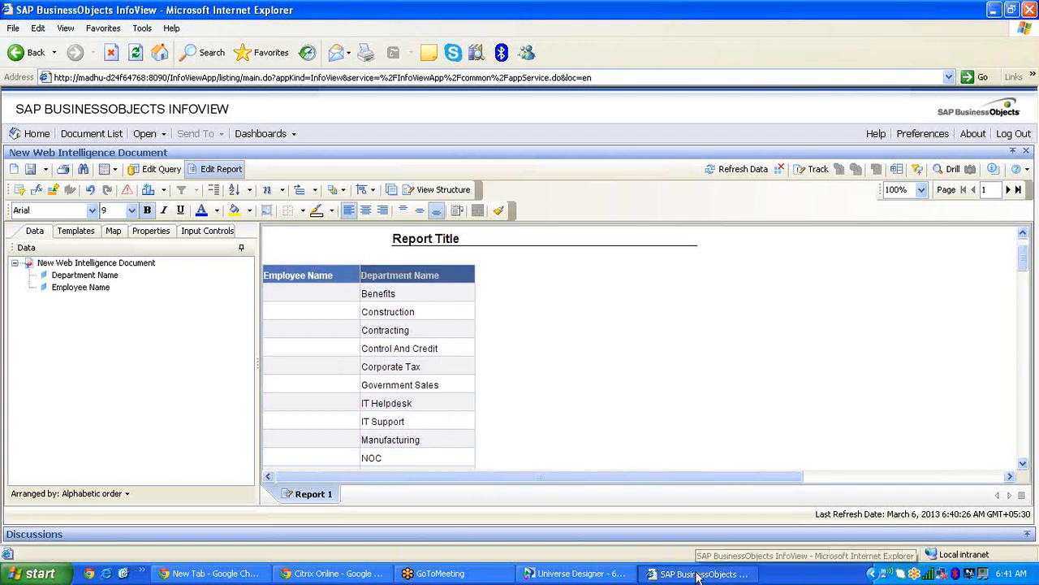
- Switch to Universe Designer and move the EMPLOYEES table down and to the right, and the DEPARTMENTS and LOCATIONS tables slightly down
{"action": "left_click", "coordinate": [576, 573]}
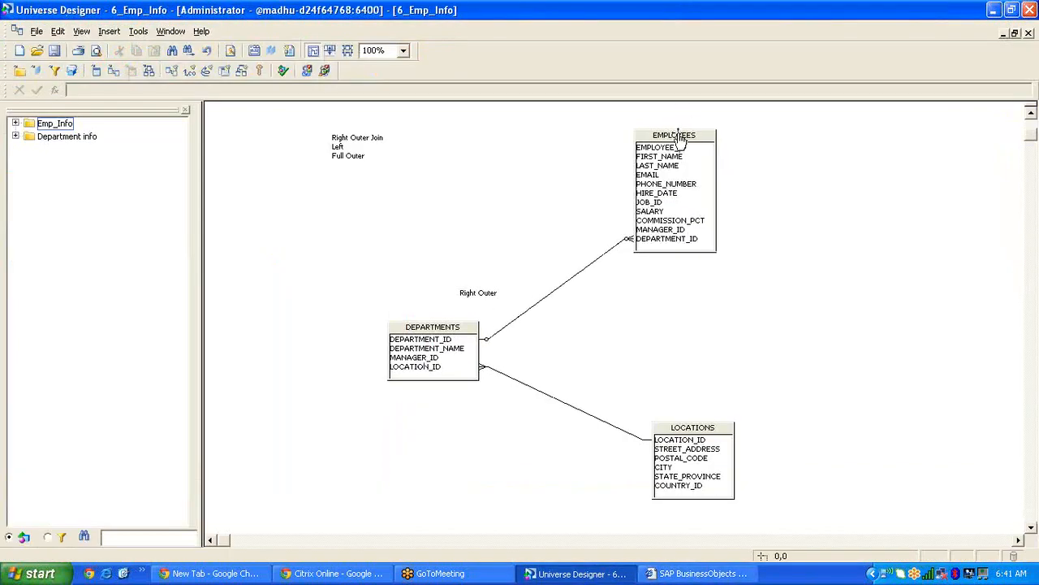
{"action": "left_click_drag", "start_coordinate": [679, 140], "coordinate": [708, 159]}
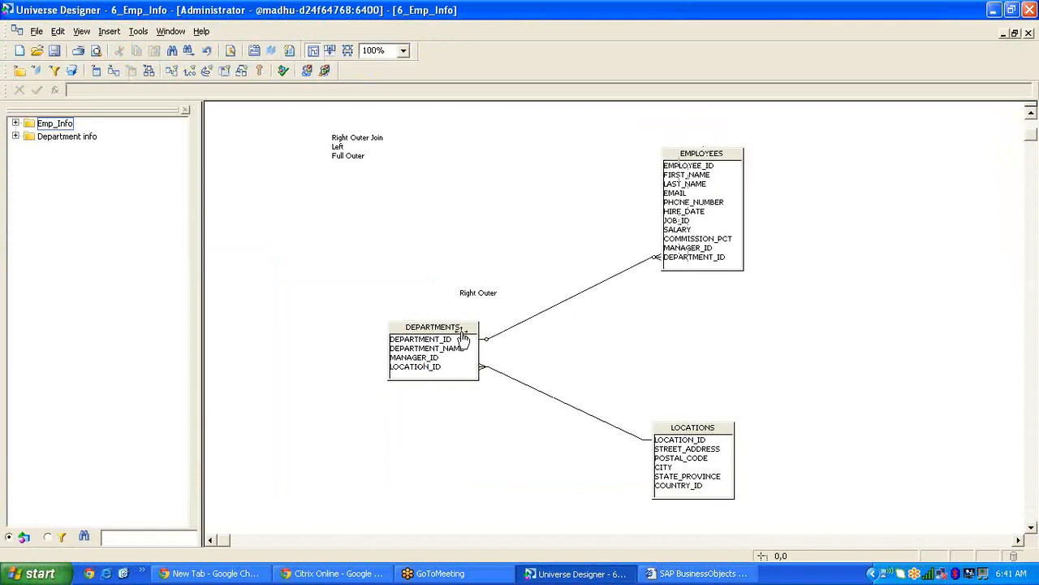
{"action": "left_click_drag", "start_coordinate": [461, 333], "coordinate": [462, 352]}
{"action": "left_click", "coordinate": [686, 440]}
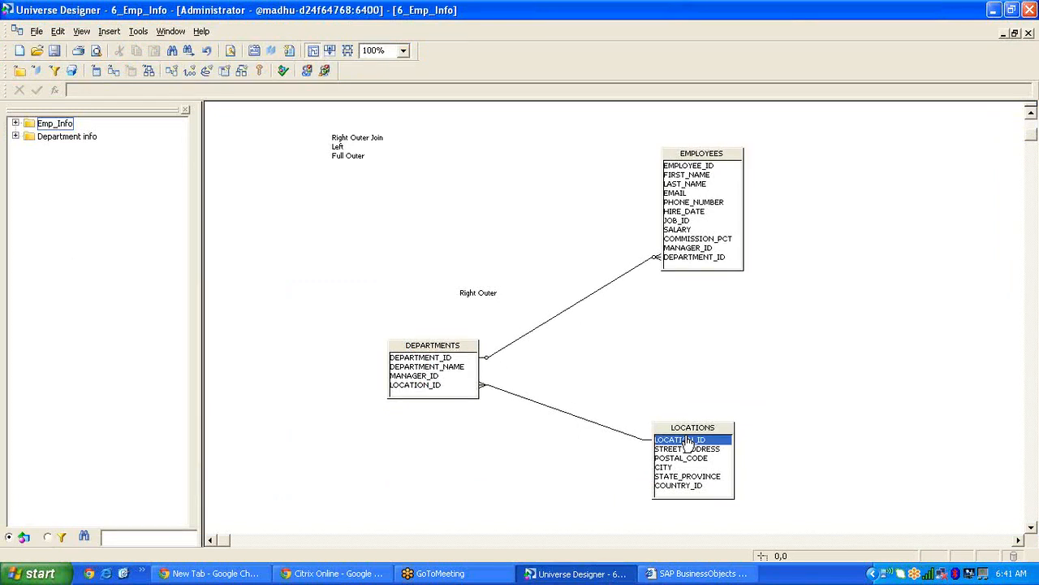
{"action": "left_click_drag", "start_coordinate": [687, 431], "coordinate": [684, 448]}
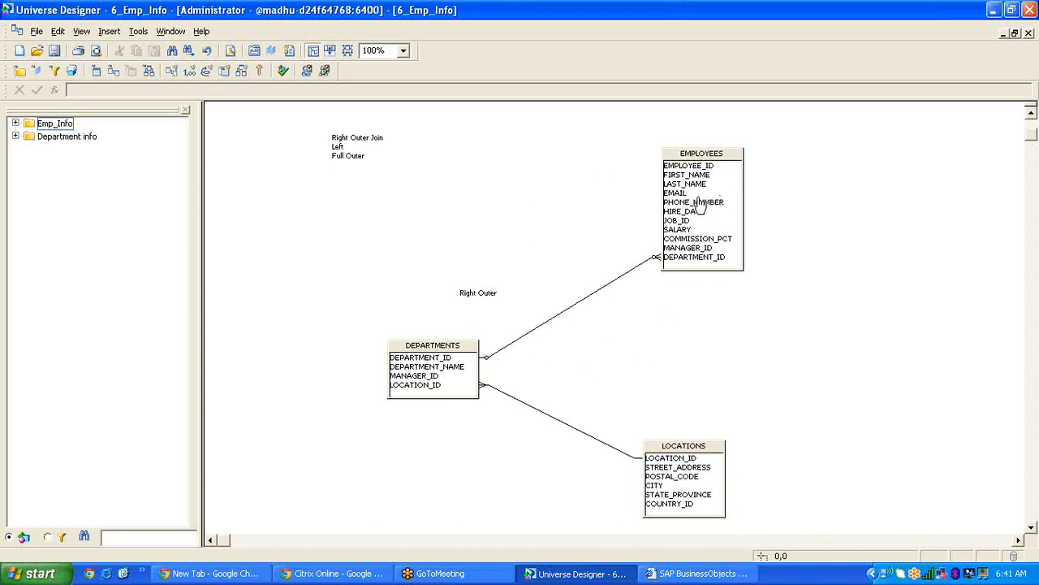
- Turn off the outer join on both sides of the join between DEPARTMENTS and EMPLOYEES
{"action": "double_click", "coordinate": [614, 291]}
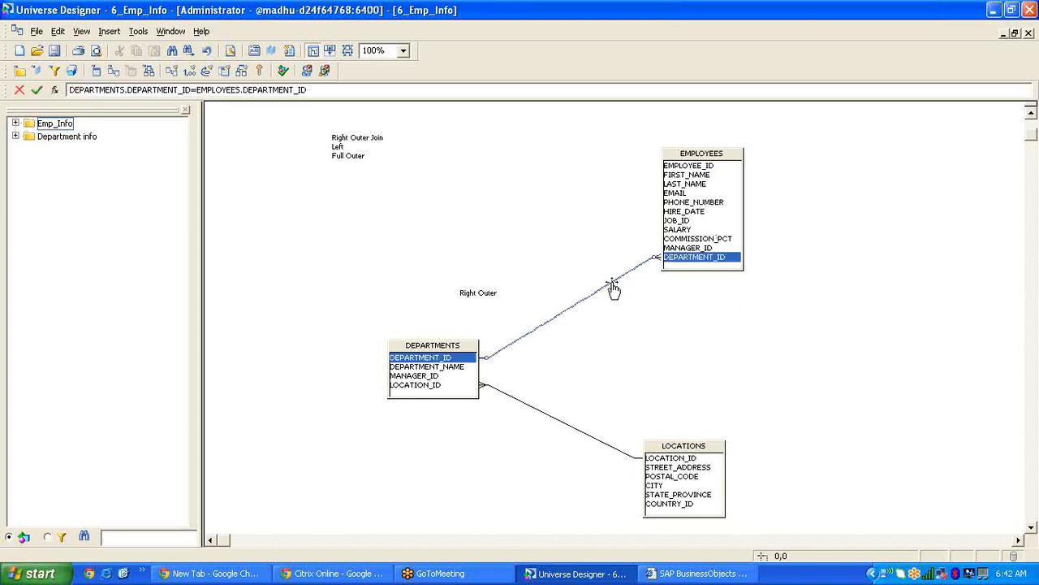
{"action": "left_click", "coordinate": [492, 233]}
{"action": "left_click", "coordinate": [572, 234]}
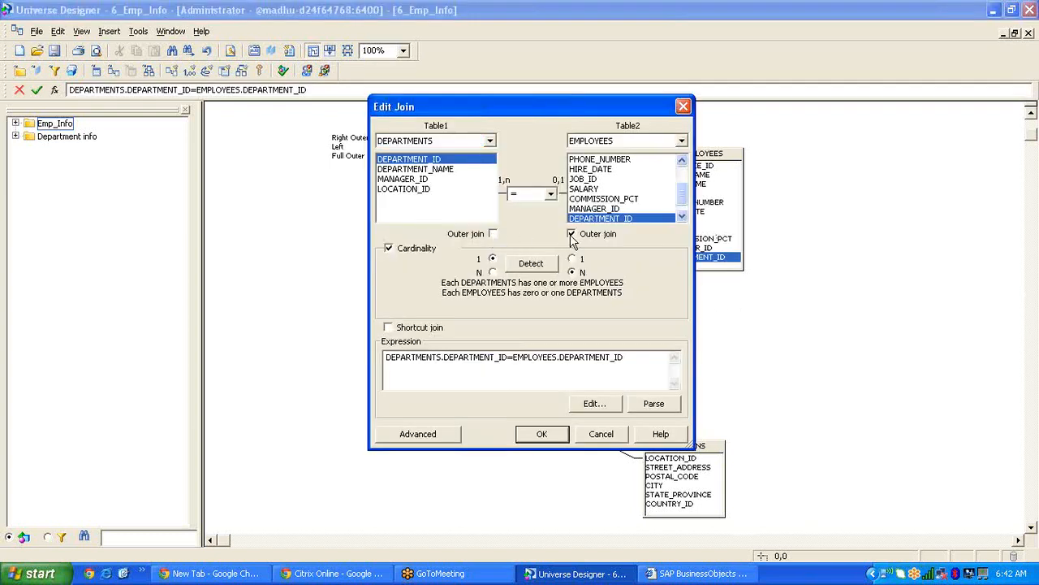
{"action": "left_click", "coordinate": [571, 233]}
{"action": "left_click", "coordinate": [559, 442]}
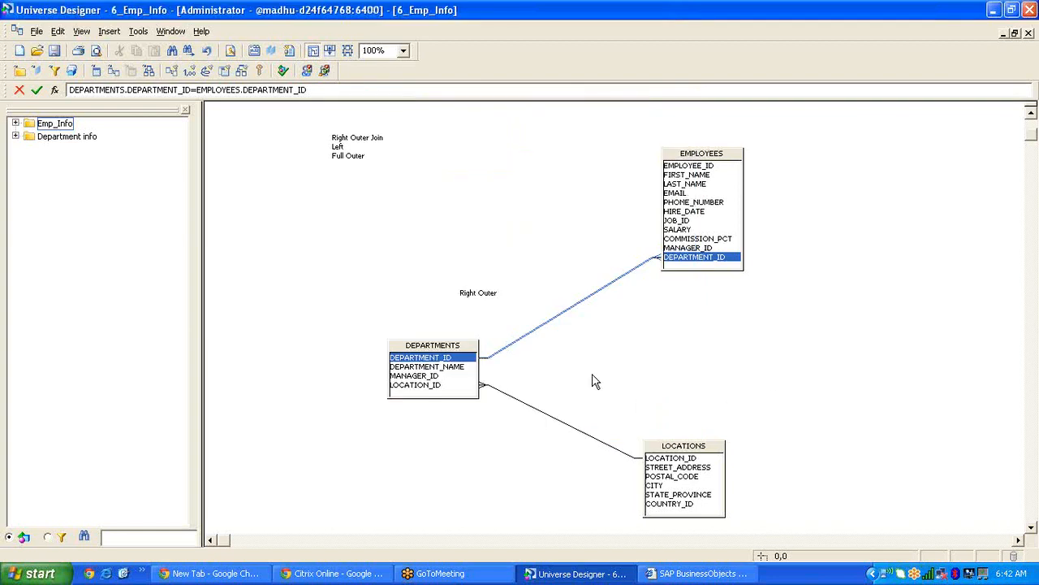
- Shift the DEPARTMENTS table right and slightly up, and the LOCATIONS table right and slightly down
{"action": "left_click", "coordinate": [458, 354]}
{"action": "left_click_drag", "start_coordinate": [458, 354], "coordinate": [504, 354]}
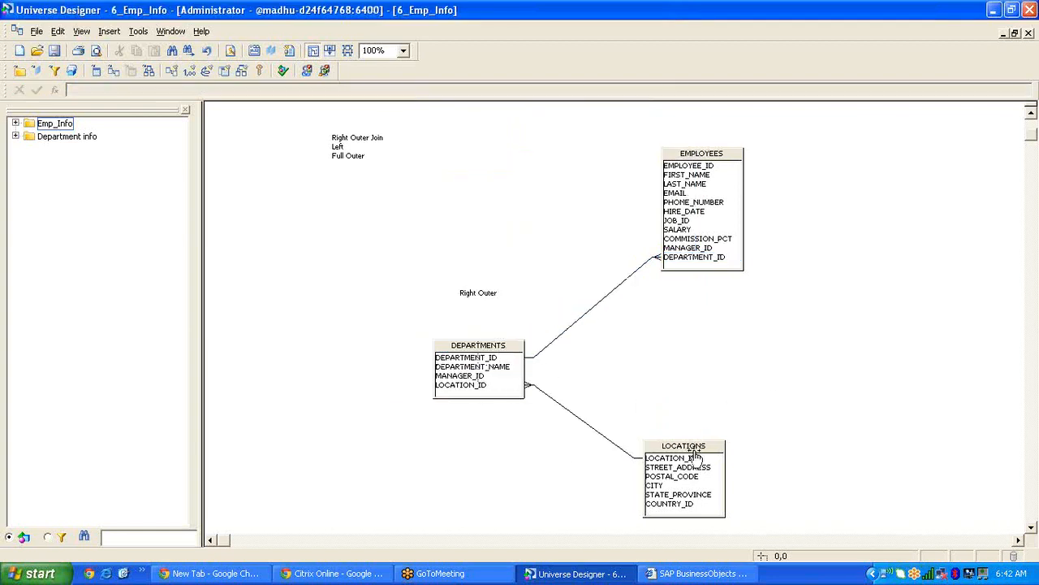
{"action": "left_click_drag", "start_coordinate": [699, 459], "coordinate": [754, 468]}
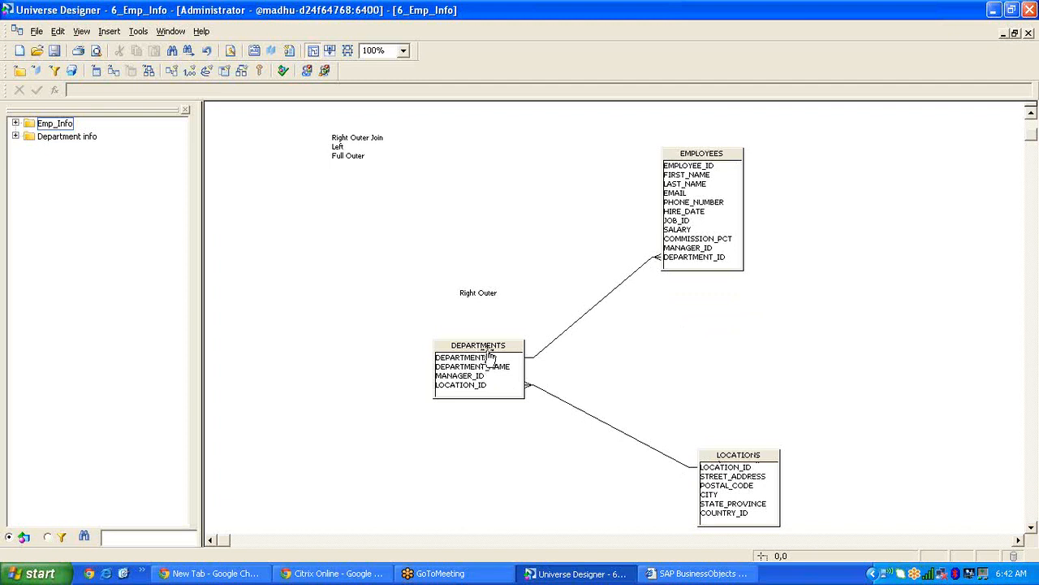
{"action": "left_click_drag", "start_coordinate": [489, 357], "coordinate": [470, 338]}
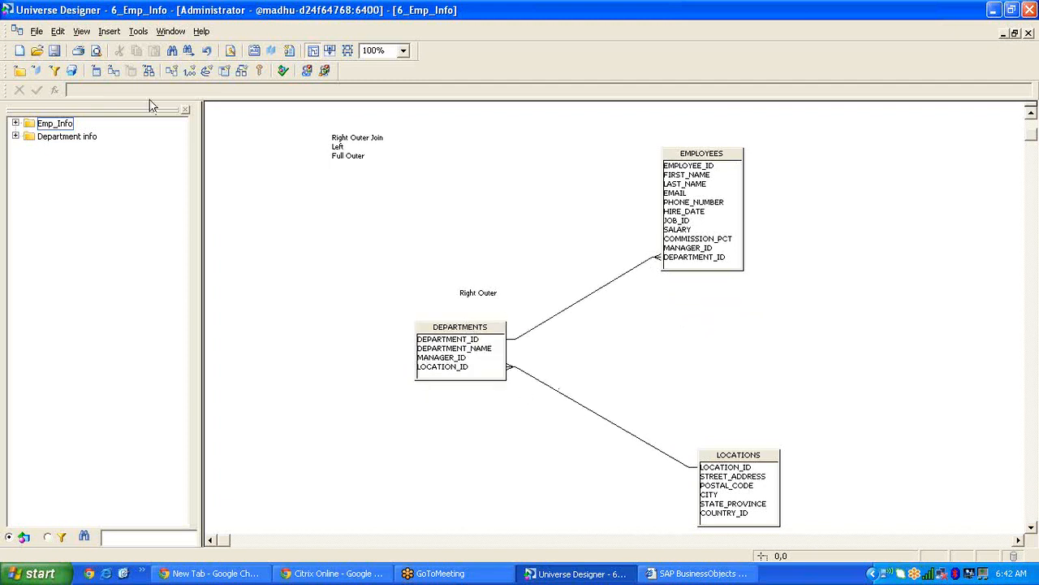
- Expand the Department info and Emp_Info classes, and spread the tables by moving EMPLOYEES and DEPARTMENTS right and LOCATIONS up
{"action": "left_click", "coordinate": [15, 136]}
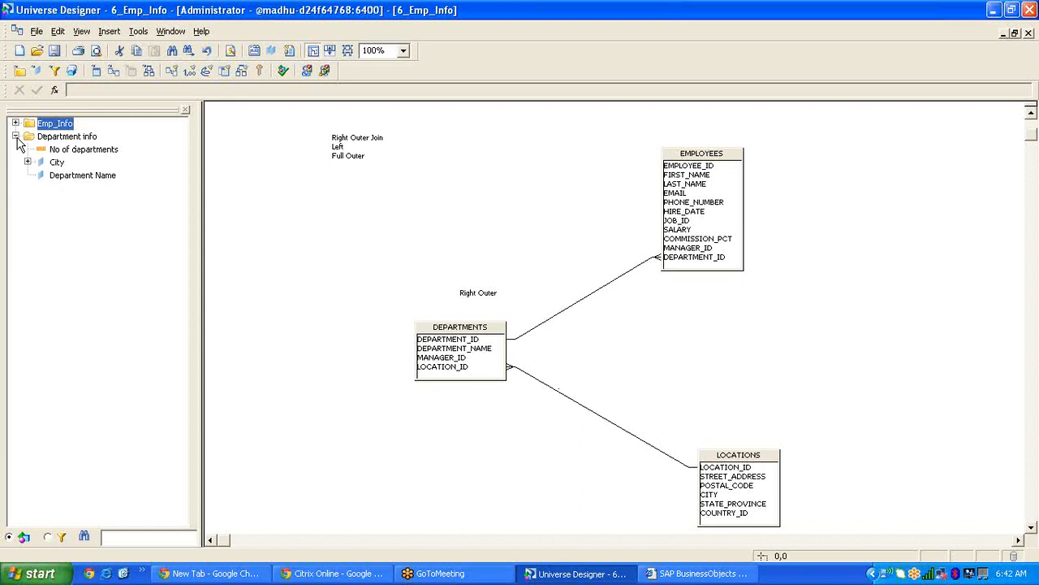
{"action": "left_click", "coordinate": [15, 123]}
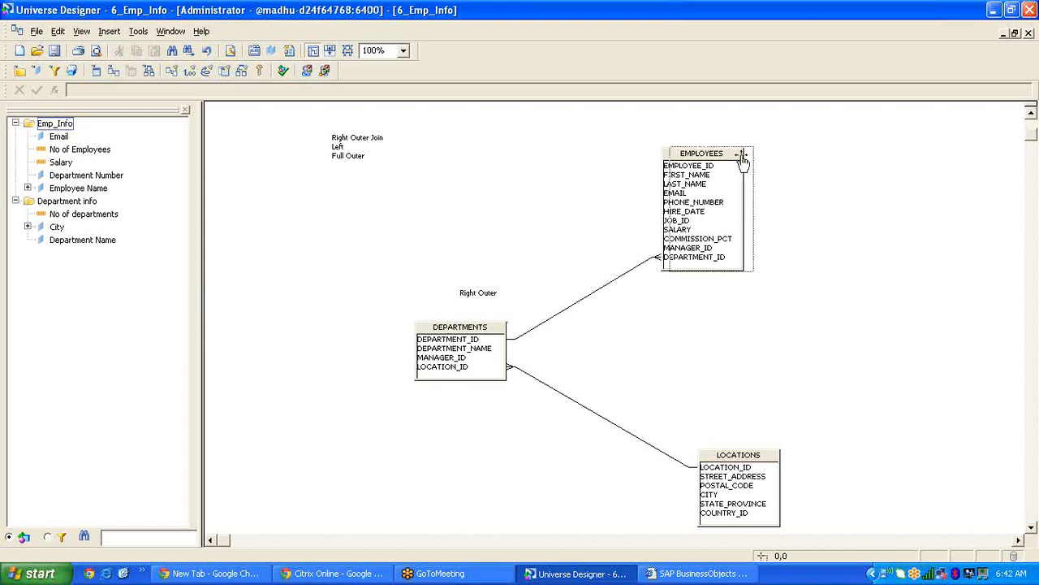
{"action": "left_click_drag", "start_coordinate": [742, 162], "coordinate": [793, 169]}
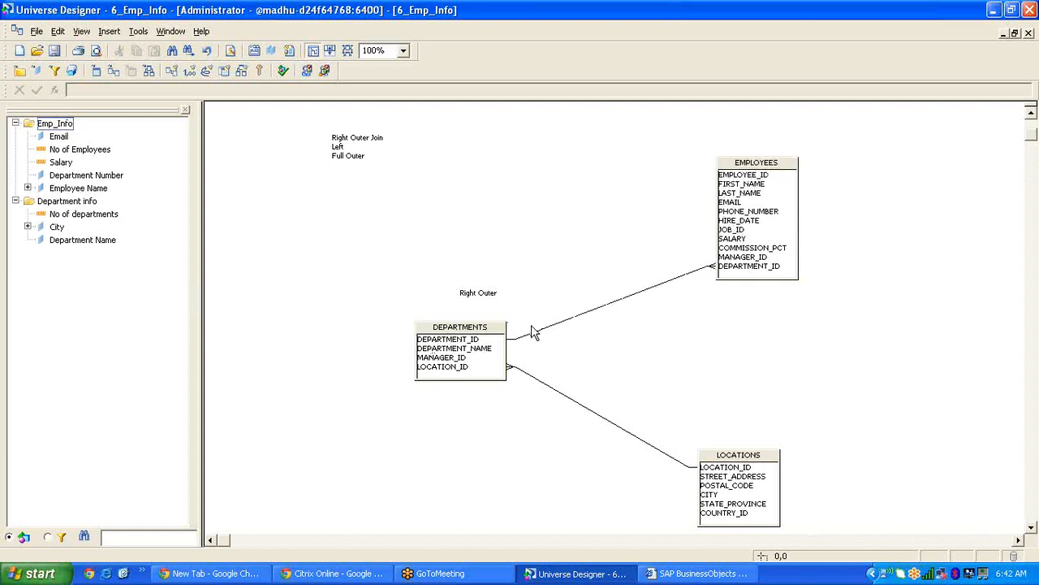
{"action": "left_click", "coordinate": [500, 329]}
{"action": "left_click_drag", "start_coordinate": [500, 329], "coordinate": [527, 328]}
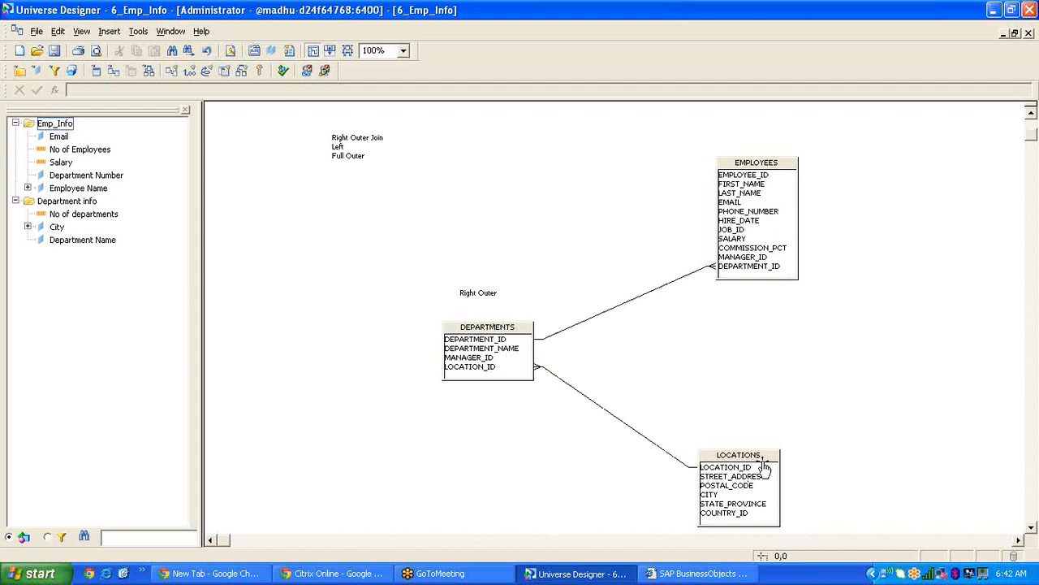
{"action": "left_click_drag", "start_coordinate": [760, 455], "coordinate": [769, 424]}
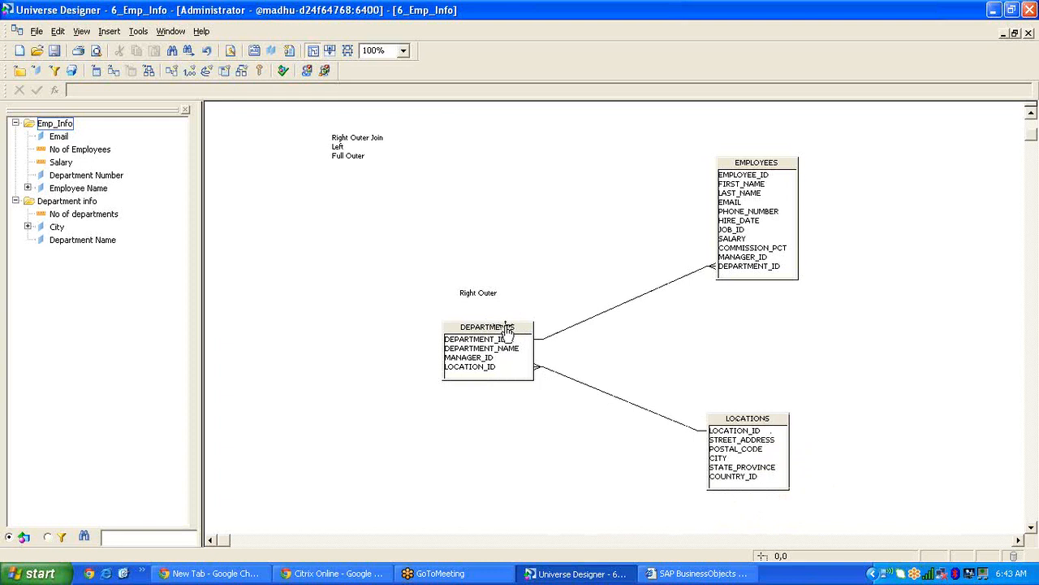
- Place the DEPARTMENTS table to the right of the other tables, and shift EMPLOYEES and LOCATIONS to the left
{"action": "left_click_drag", "start_coordinate": [491, 296], "coordinate": [881, 284]}
{"action": "left_click", "coordinate": [498, 274]}
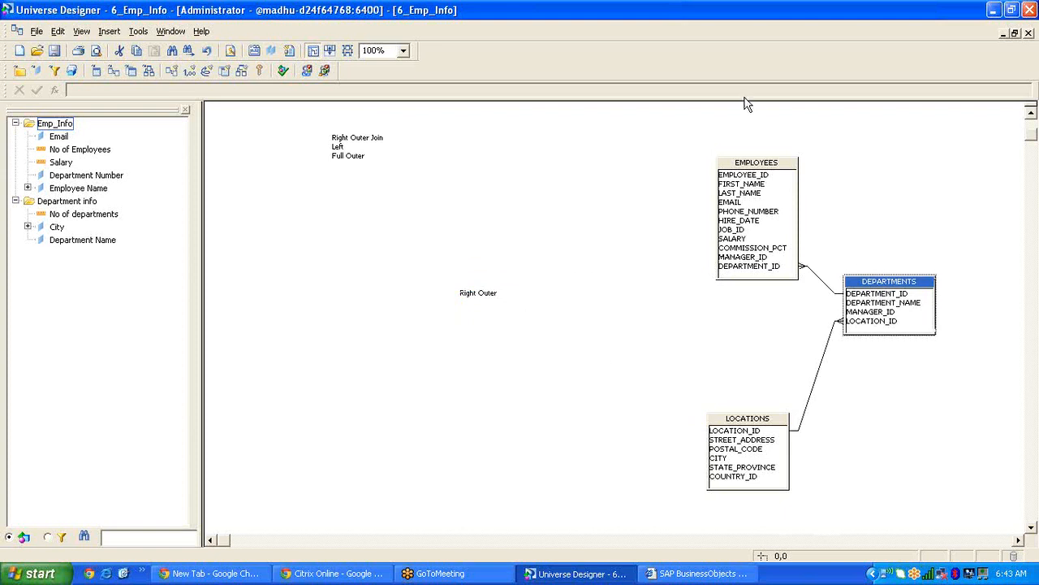
{"action": "left_click_drag", "start_coordinate": [765, 172], "coordinate": [601, 172]}
{"action": "left_click_drag", "start_coordinate": [772, 428], "coordinate": [673, 442]}
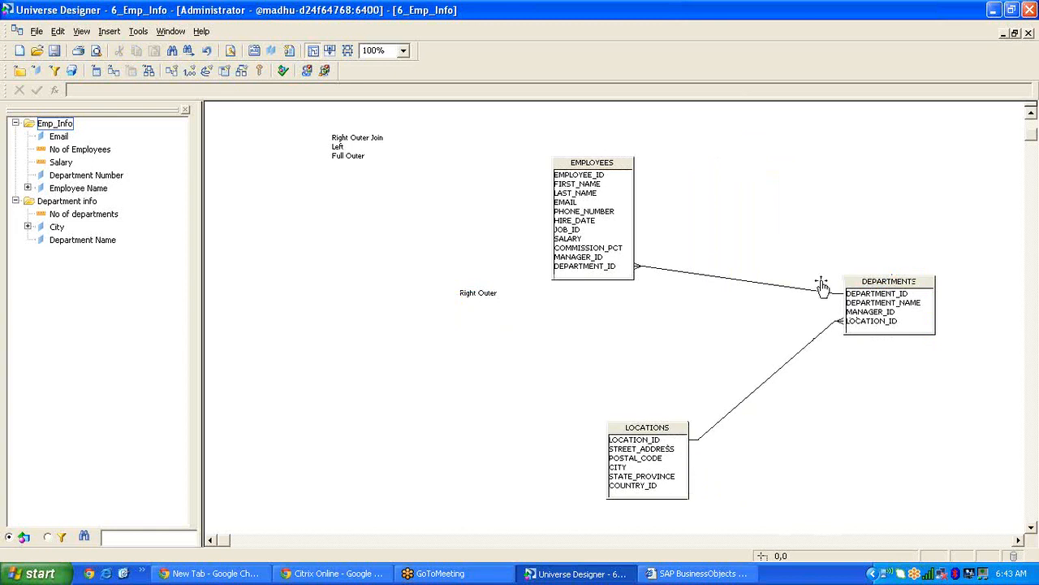
{"action": "left_click_drag", "start_coordinate": [822, 286], "coordinate": [766, 286]}
- Create a self-join on the DEPARTMENTS table with the expression DEPARTMENTS.DEPARTMENT_ID=50, and parse it
{"action": "right_click", "coordinate": [810, 282]}
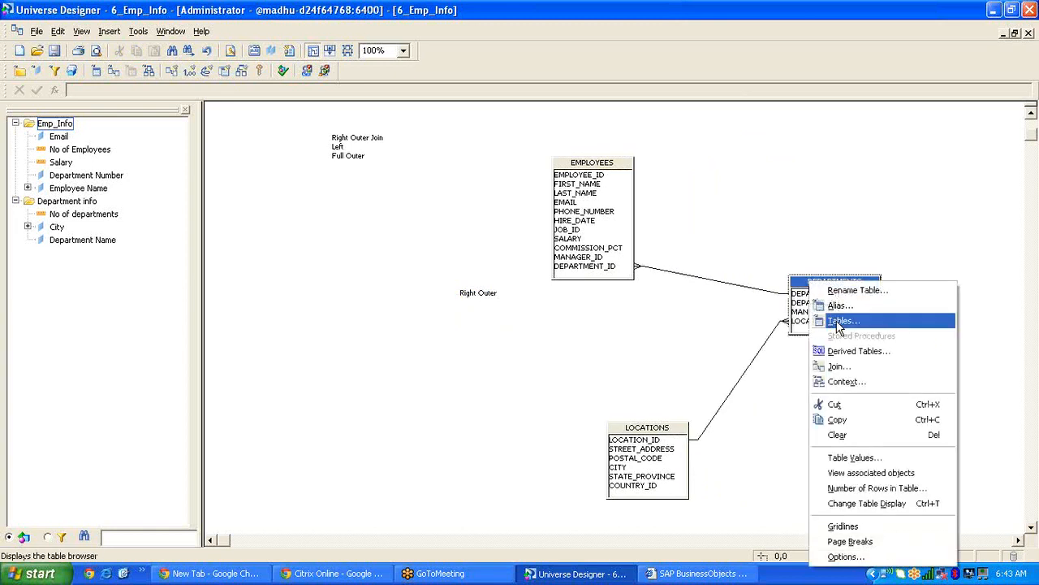
{"action": "left_click", "coordinate": [838, 366]}
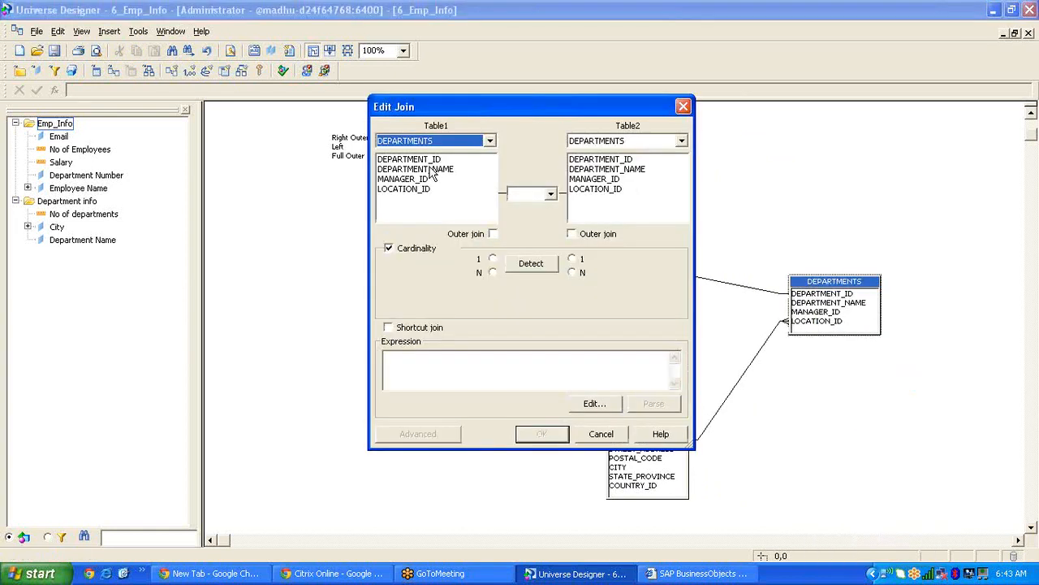
{"action": "left_click", "coordinate": [429, 160]}
{"action": "left_click", "coordinate": [617, 189]}
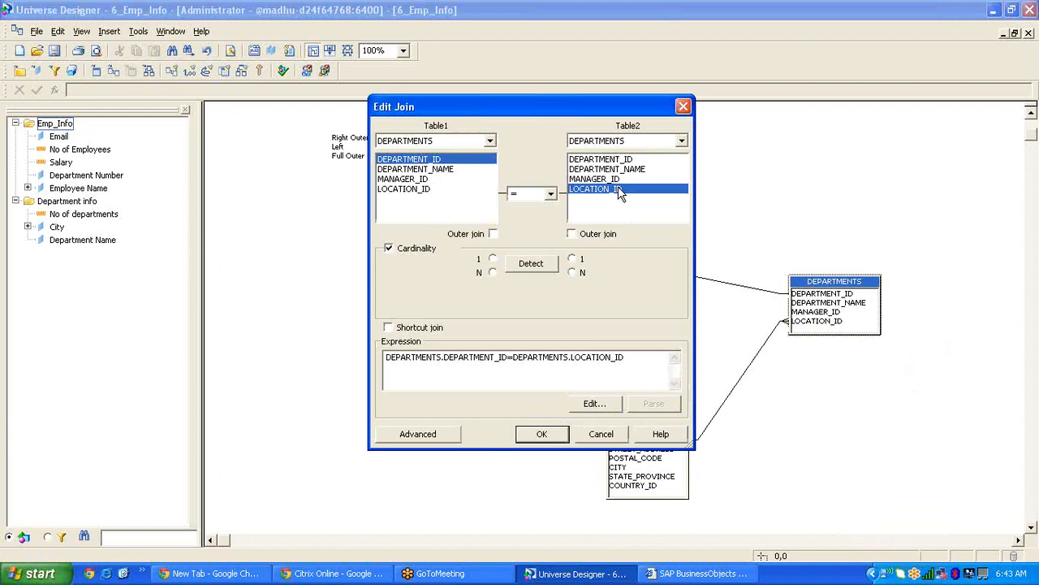
{"action": "left_click_drag", "start_coordinate": [632, 360], "coordinate": [518, 367]}
{"action": "key", "text": "Delete"}
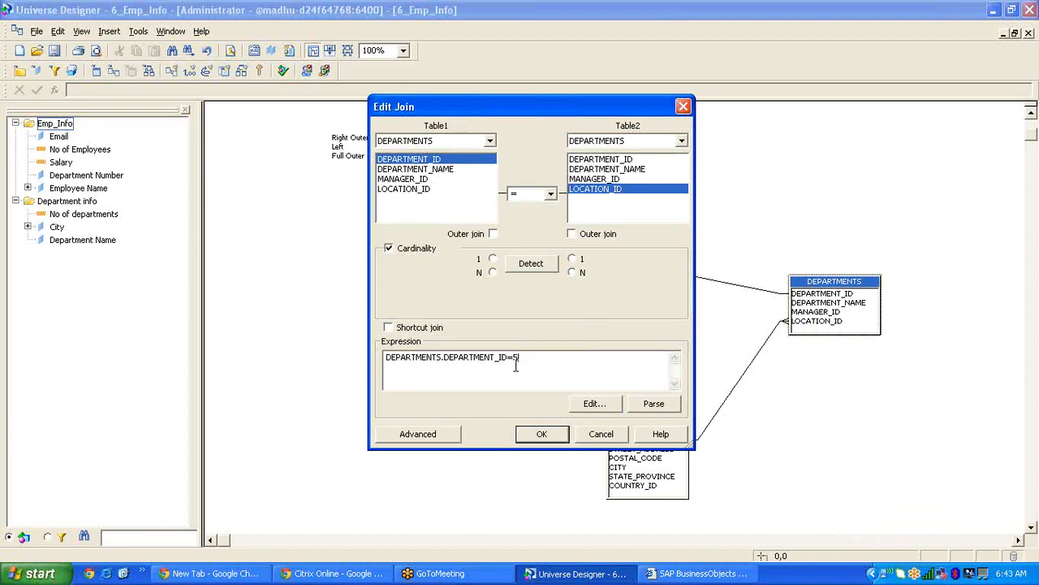
{"action": "type", "text": "50"}
{"action": "left_click", "coordinate": [647, 406]}
{"action": "left_click", "coordinate": [625, 303]}
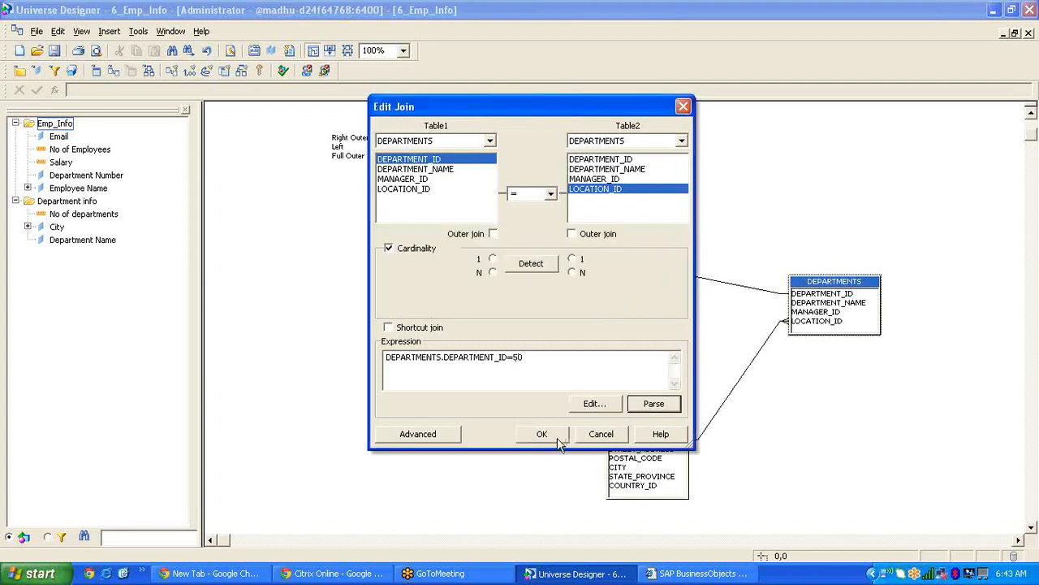
{"action": "left_click", "coordinate": [559, 439]}
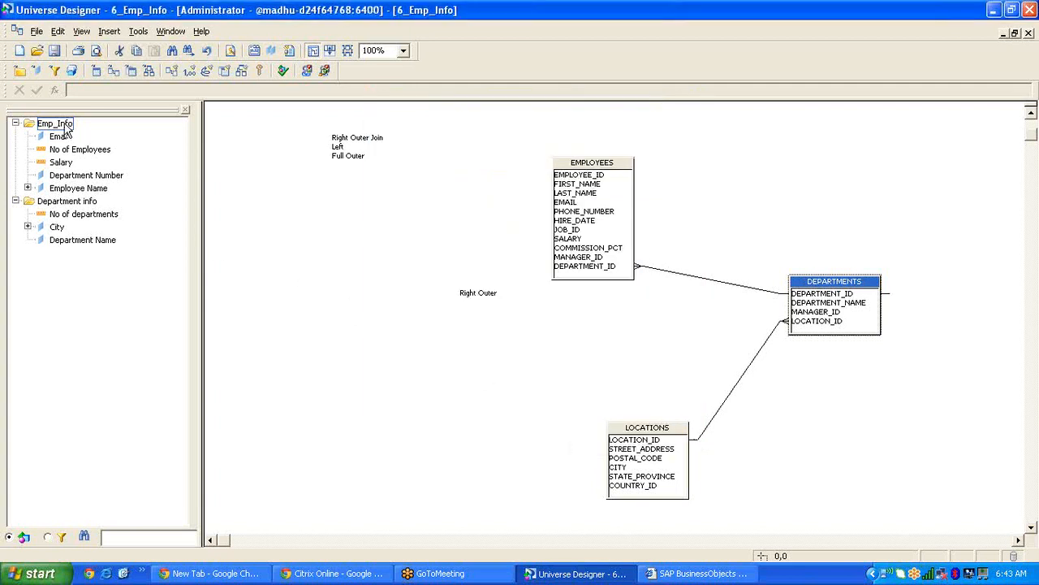
- View the objects associated with the DEPARTMENTS table, and review the settings of its self-join
{"action": "right_click", "coordinate": [862, 290]}
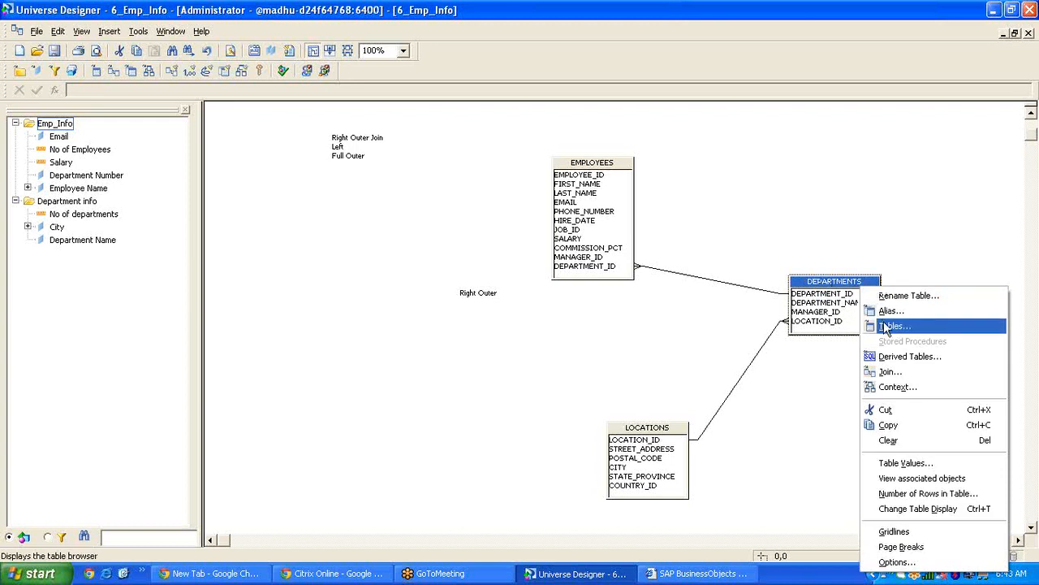
{"action": "left_click", "coordinate": [914, 478]}
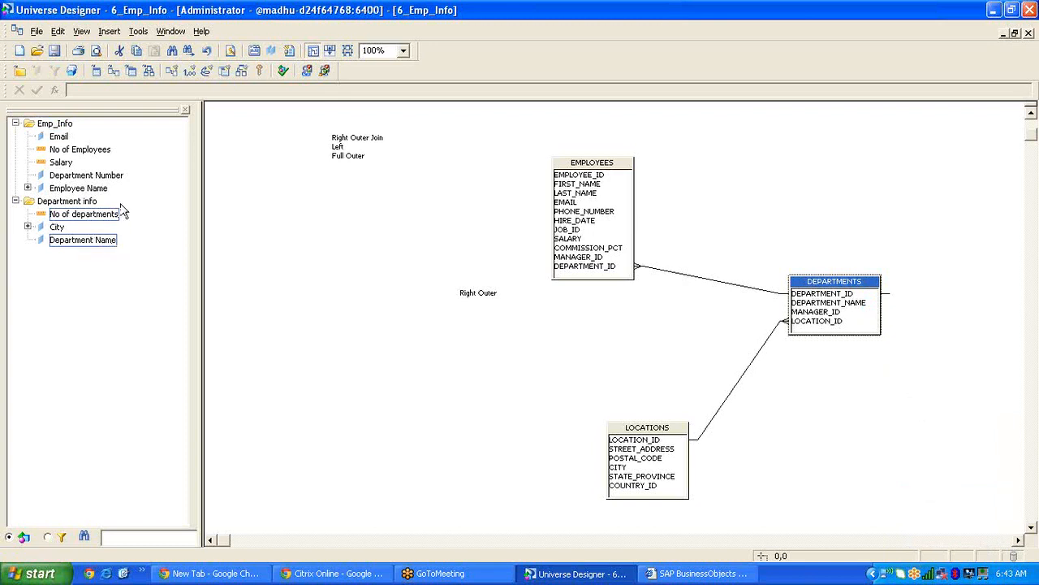
{"action": "double_click", "coordinate": [888, 294]}
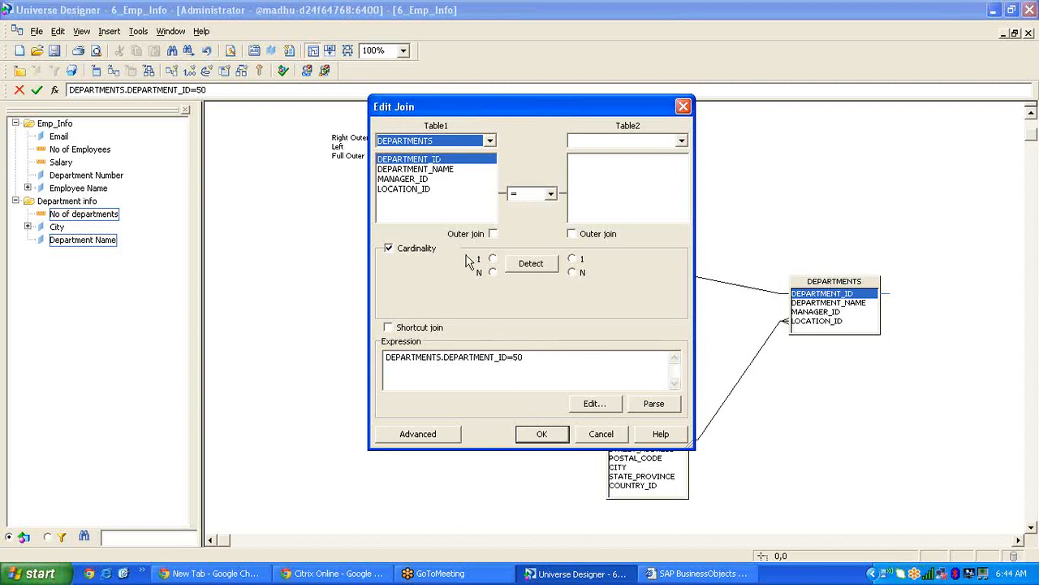
{"action": "left_click", "coordinate": [541, 435]}
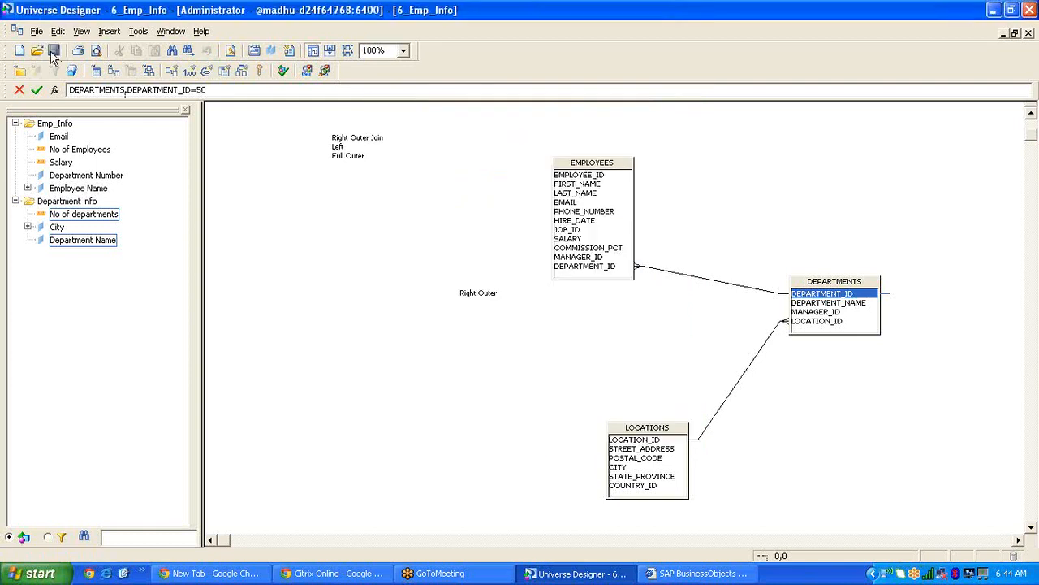
- Save the 6_Emp_Info universe and export it to the /webi universes domain
{"action": "left_click", "coordinate": [37, 32]}
{"action": "left_click", "coordinate": [70, 170]}
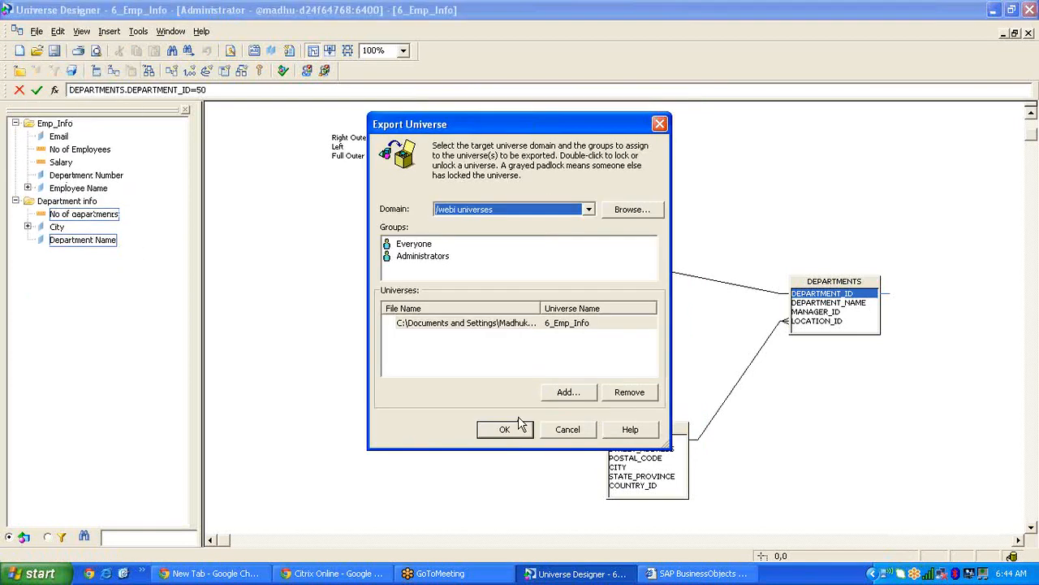
{"action": "left_click", "coordinate": [504, 429]}
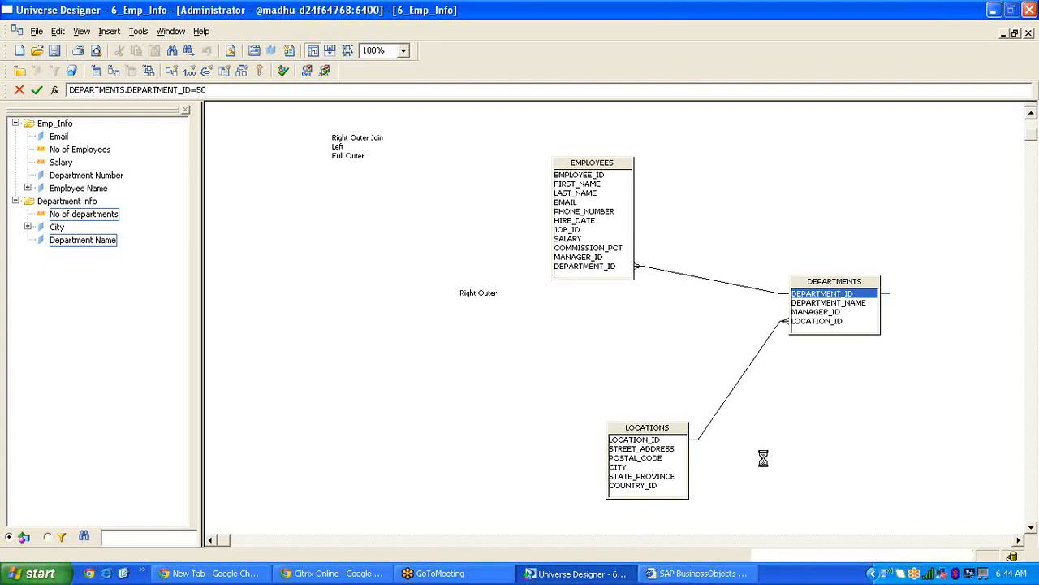
{"action": "left_click", "coordinate": [639, 362]}
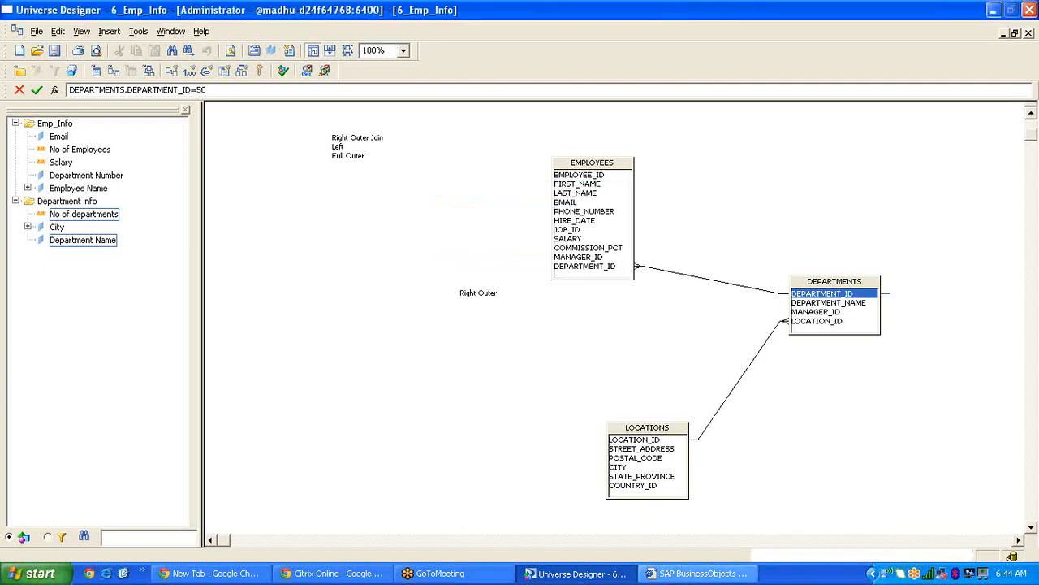
- Switch to InfoView and create a new Web Intelligence document from the 6_Emp_Info universe
{"action": "left_click", "coordinate": [91, 133]}
{"action": "key", "text": "Return"}
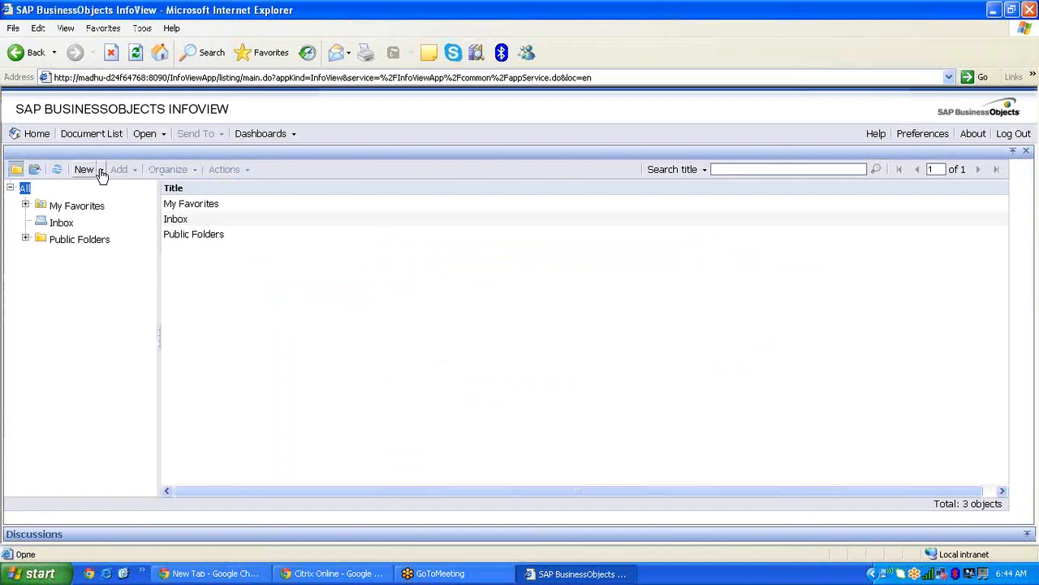
{"action": "left_click", "coordinate": [102, 170]}
{"action": "left_click", "coordinate": [114, 204]}
{"action": "left_click", "coordinate": [68, 287]}
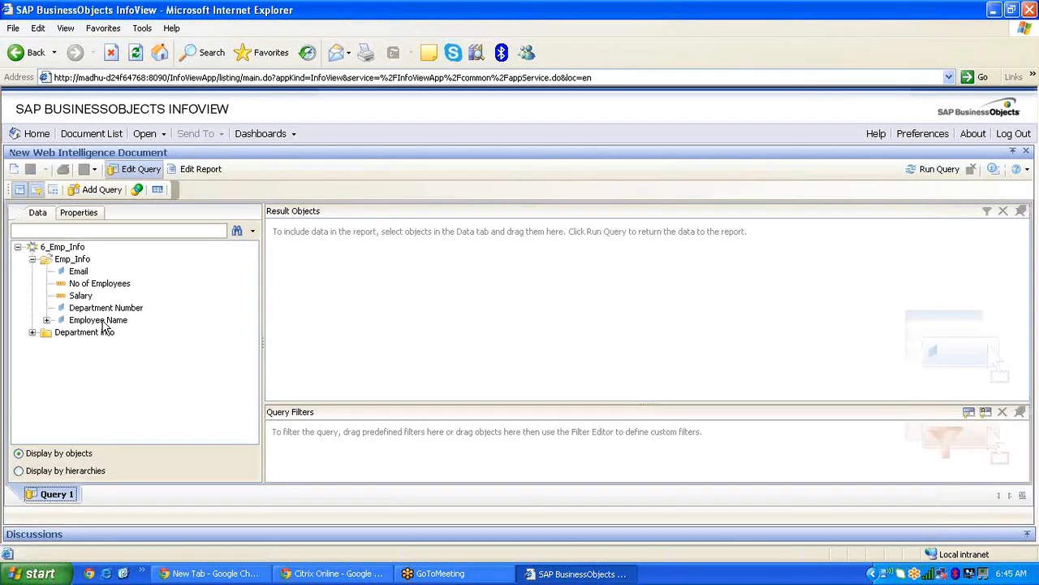
- Add Employee Name from Emp_Info and Department Name from Department info to the new query's result objects
{"action": "double_click", "coordinate": [103, 322]}
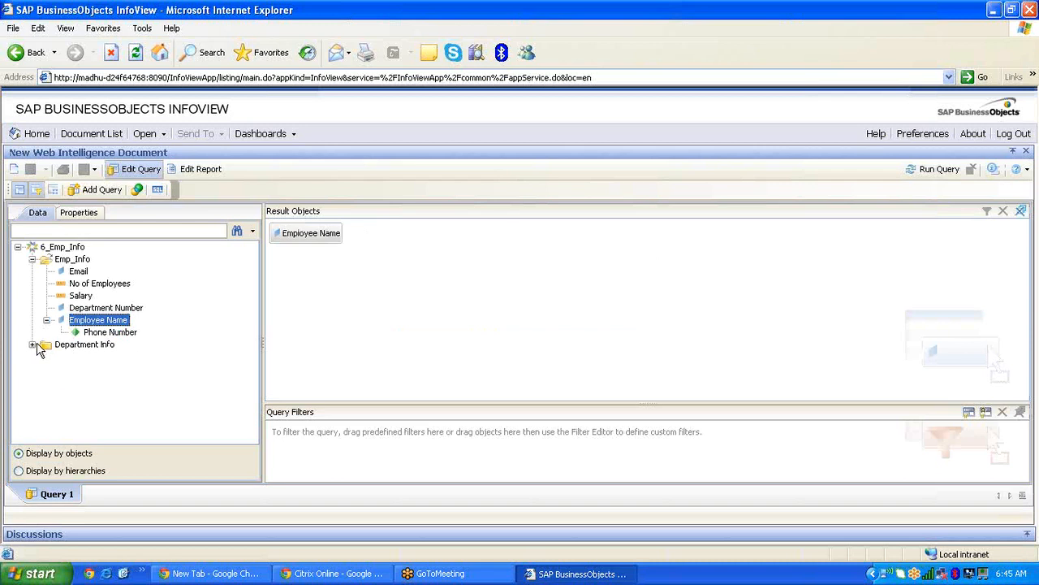
{"action": "left_click", "coordinate": [34, 344]}
{"action": "double_click", "coordinate": [105, 380]}
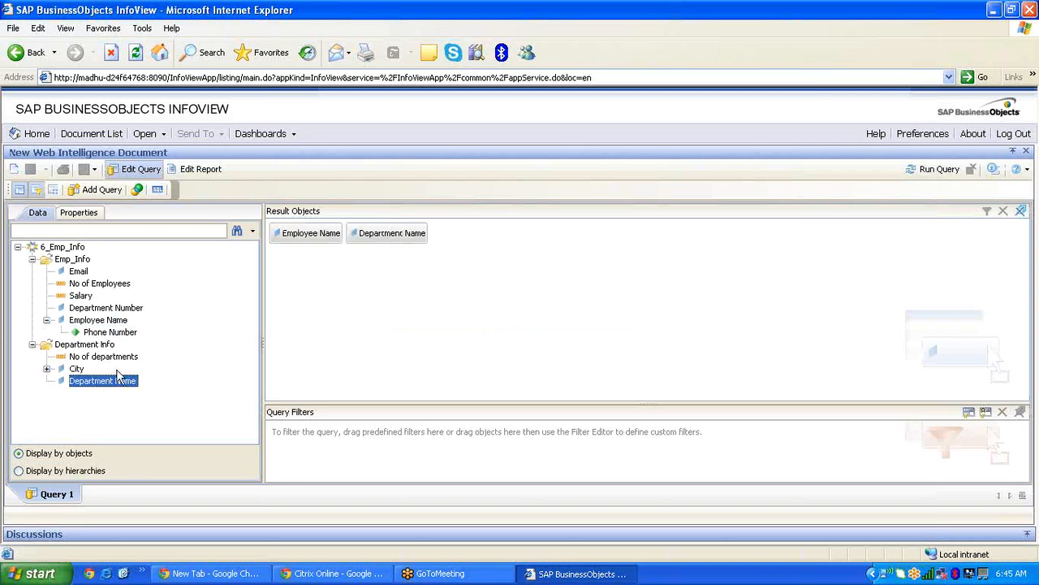
- Run the query and check the department names listed down to the end of the report
{"action": "left_click", "coordinate": [940, 168]}
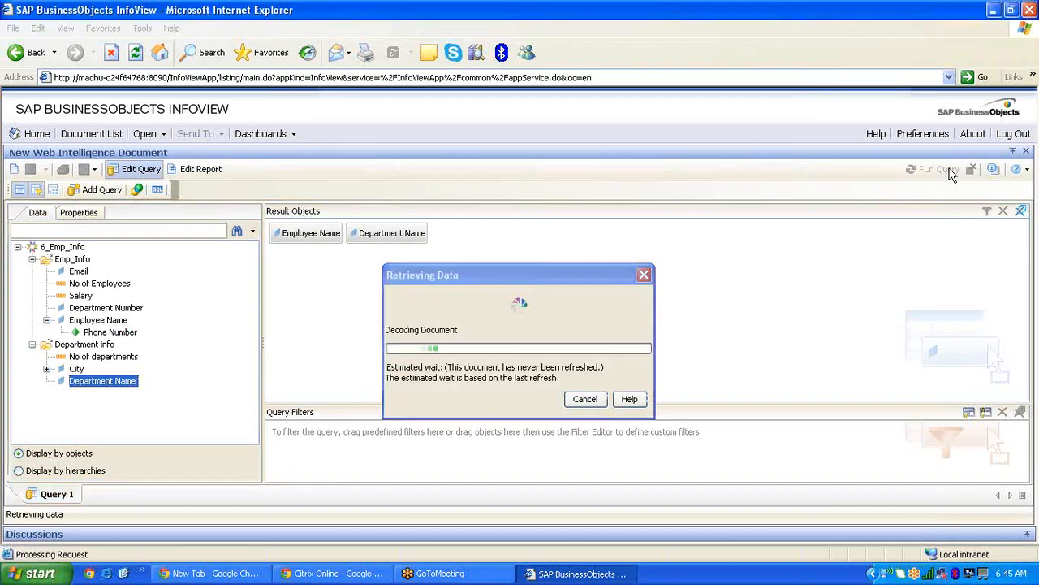
{"action": "scroll", "coordinate": [1023, 391], "scroll_direction": "down", "scroll_amount": 5}
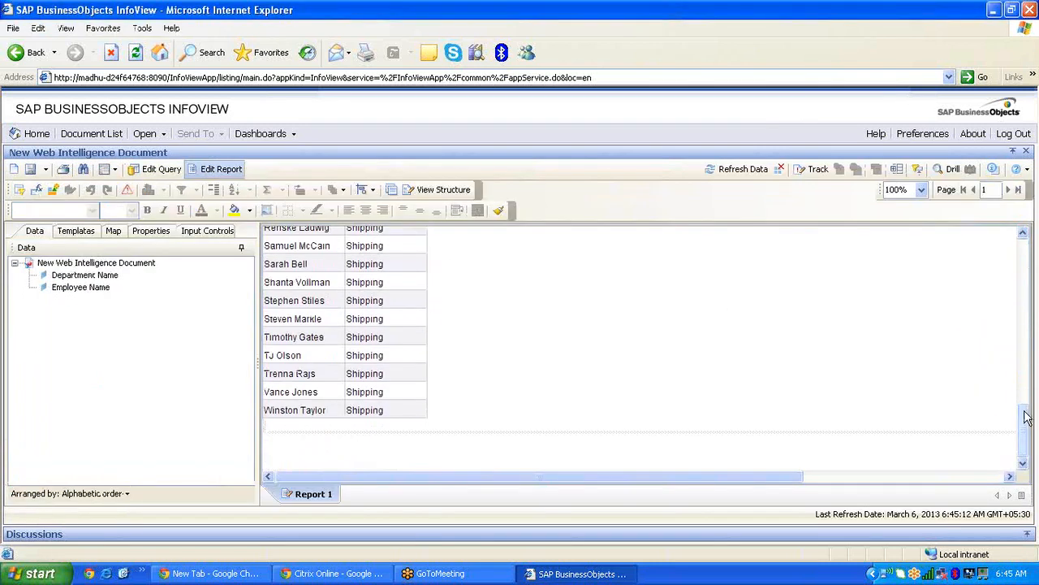
{"action": "scroll", "coordinate": [1014, 399], "scroll_direction": "up", "scroll_amount": 5}
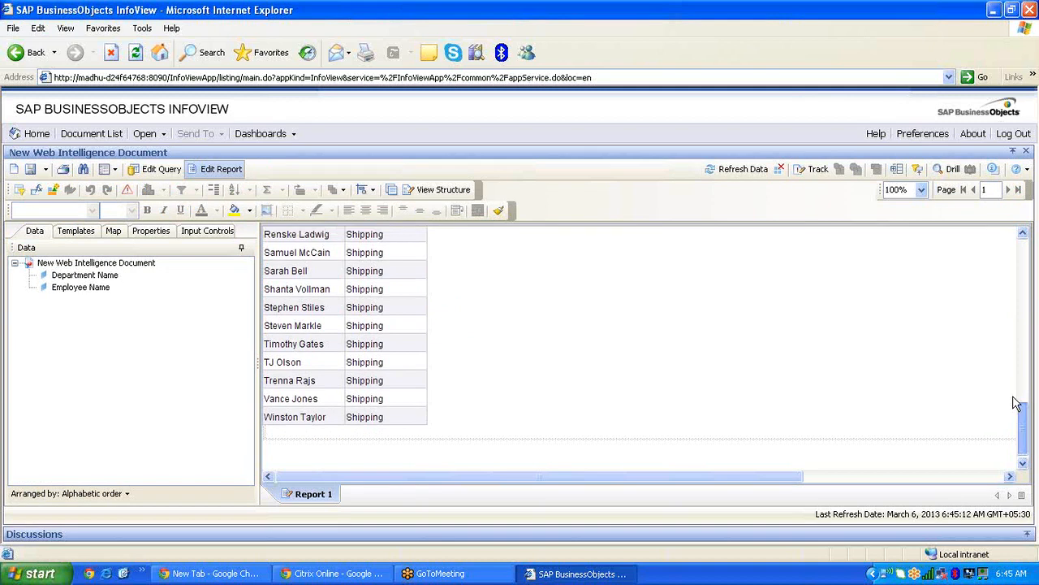
- Open the query's generated SQL, examine the inner join and the DEPARTMENTS.DEPARTMENT_ID=50 condition, and close the viewer without saving
{"action": "left_click", "coordinate": [154, 169]}
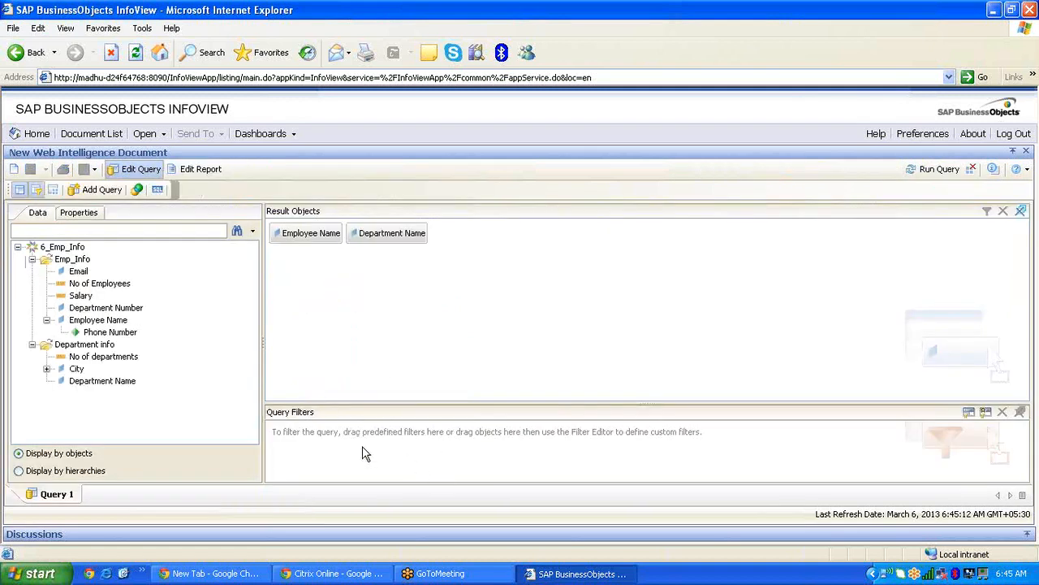
{"action": "left_click", "coordinate": [158, 190]}
{"action": "left_click", "coordinate": [325, 216]}
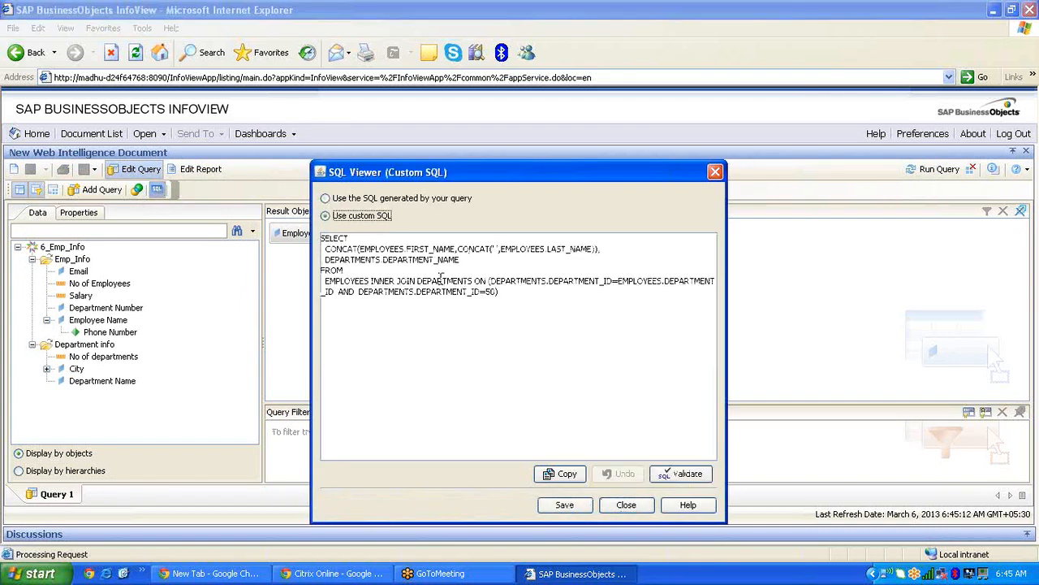
{"action": "left_click_drag", "start_coordinate": [321, 281], "coordinate": [436, 304]}
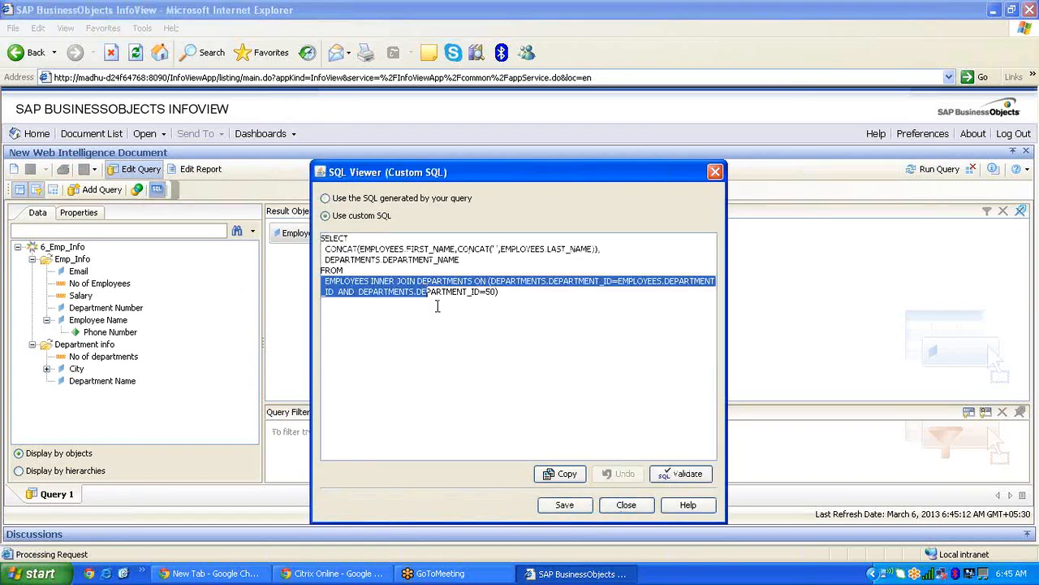
{"action": "left_click", "coordinate": [452, 331]}
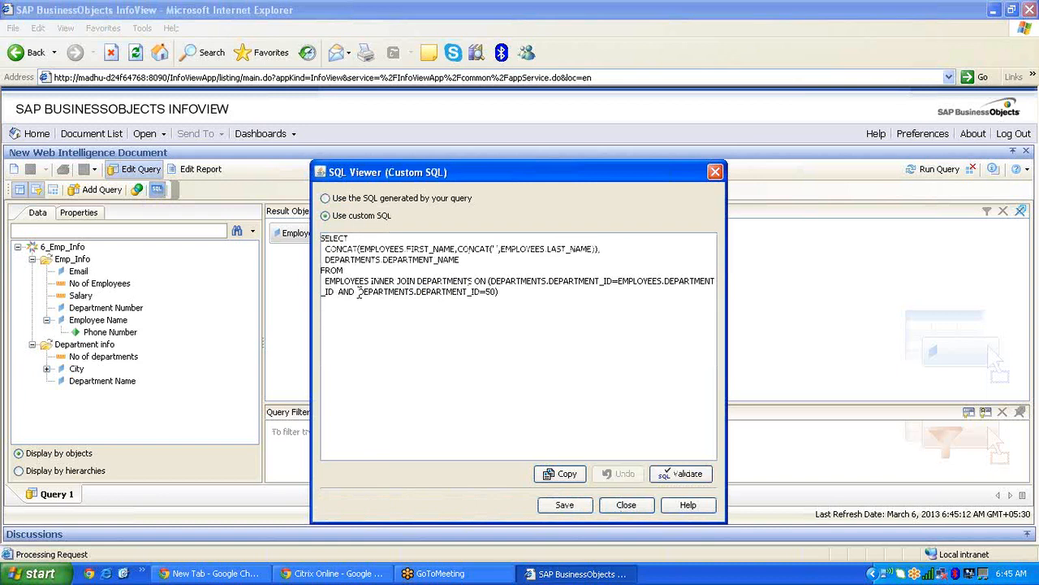
{"action": "left_click_drag", "start_coordinate": [358, 290], "coordinate": [493, 297]}
{"action": "key", "text": "ctrl+c"}
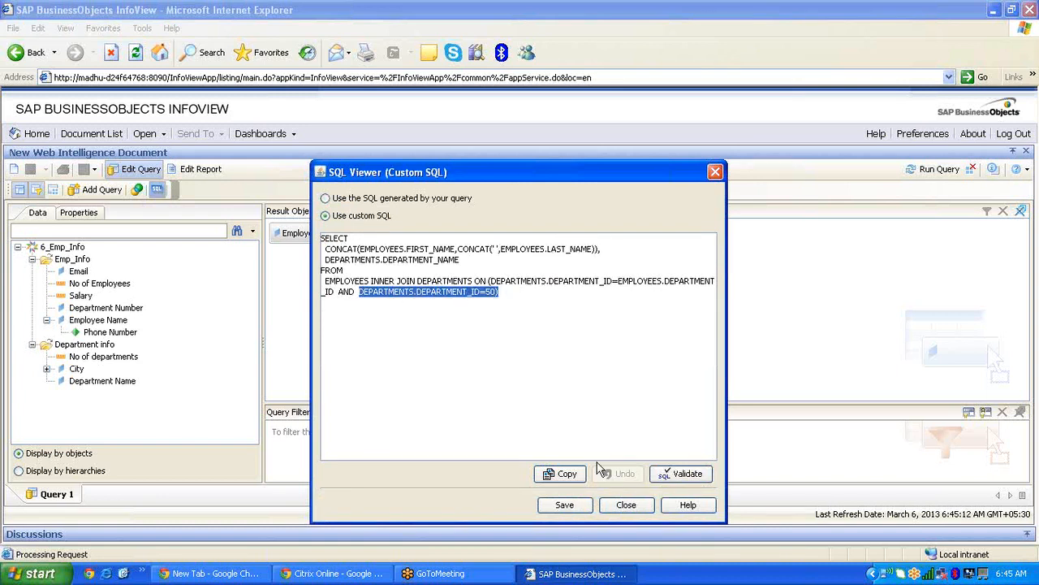
{"action": "left_click", "coordinate": [626, 505]}
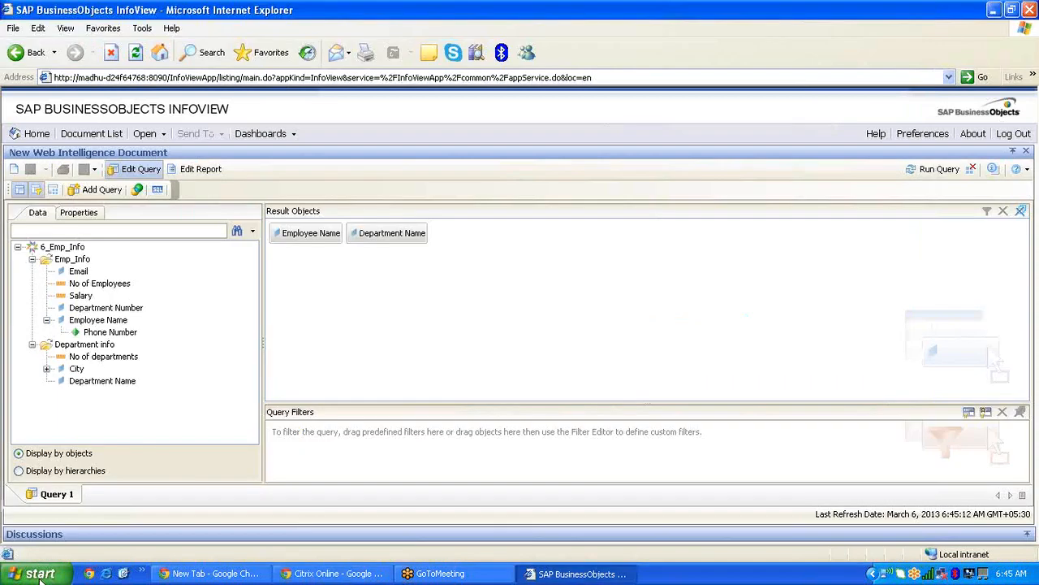
- Start Universe Designer and log on to localhost as administrator with Enterprise authentication
{"action": "left_click", "coordinate": [39, 574]}
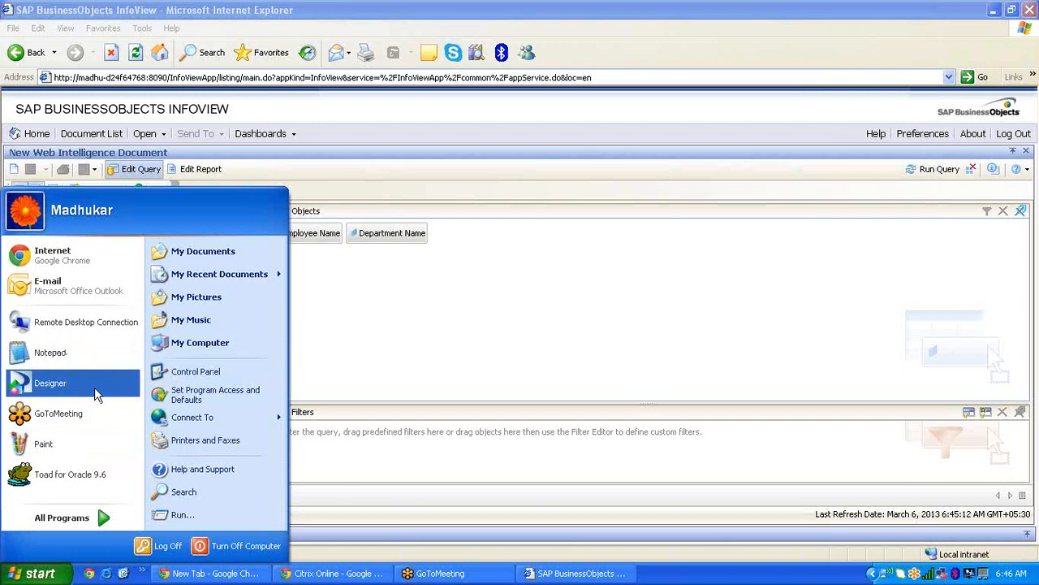
{"action": "left_click", "coordinate": [95, 393]}
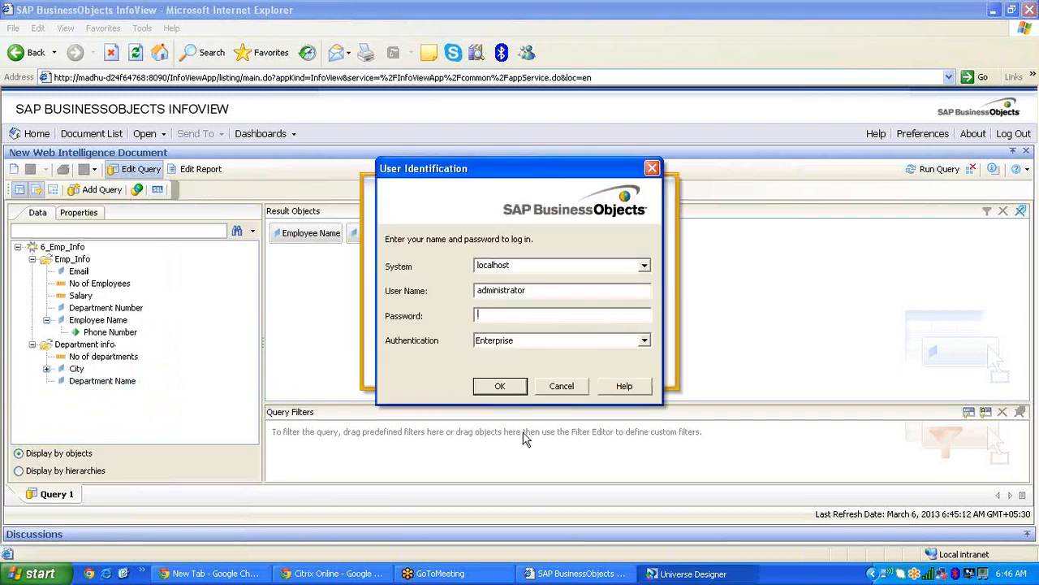
{"action": "left_click", "coordinate": [501, 386]}
- Import the 6_Emp_Info universe from the /webi universes folder and open it
{"action": "left_click", "coordinate": [23, 32]}
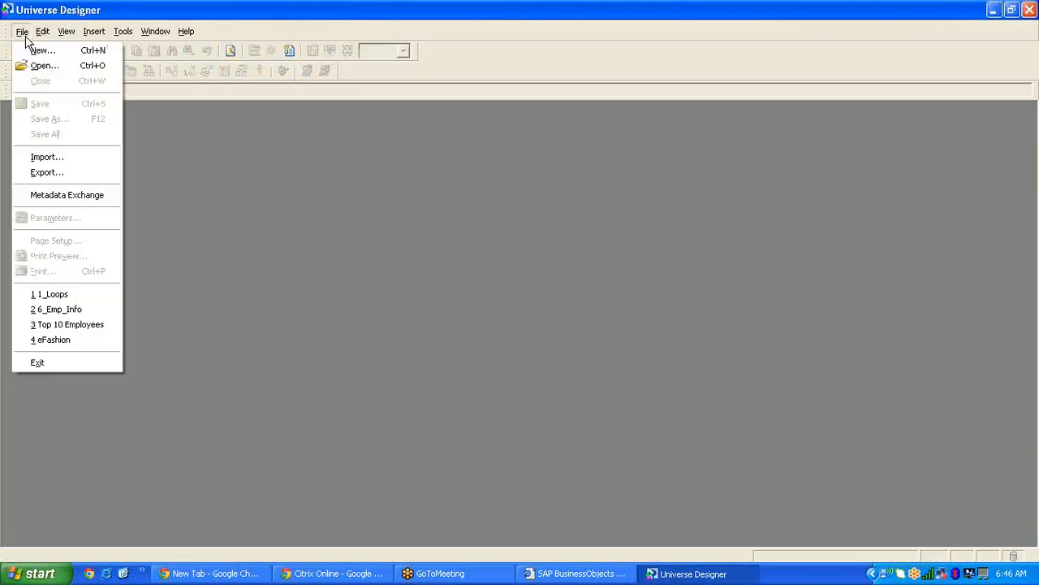
{"action": "left_click", "coordinate": [46, 157]}
{"action": "left_click", "coordinate": [398, 297]}
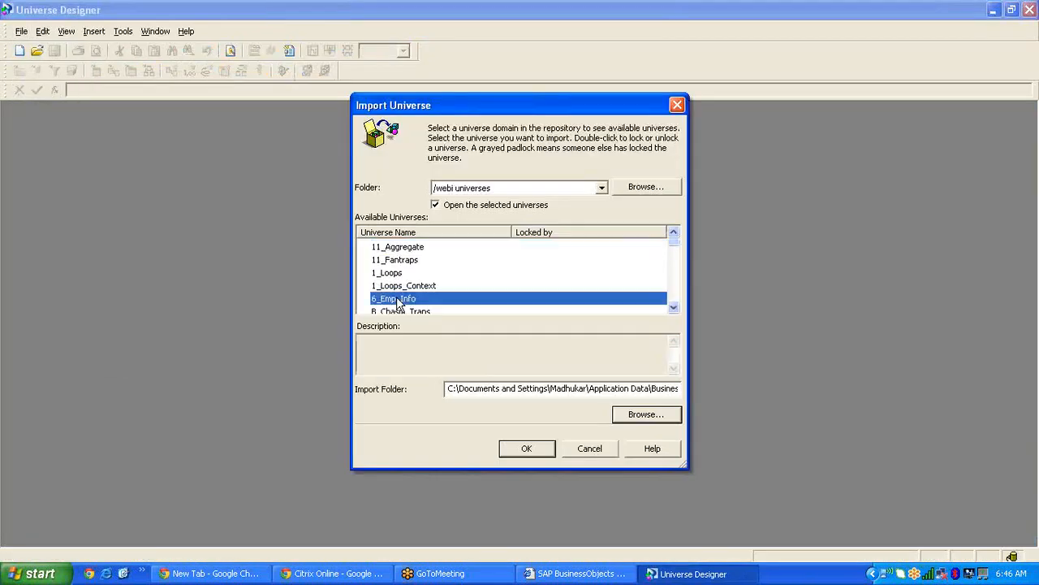
{"action": "left_click", "coordinate": [530, 449]}
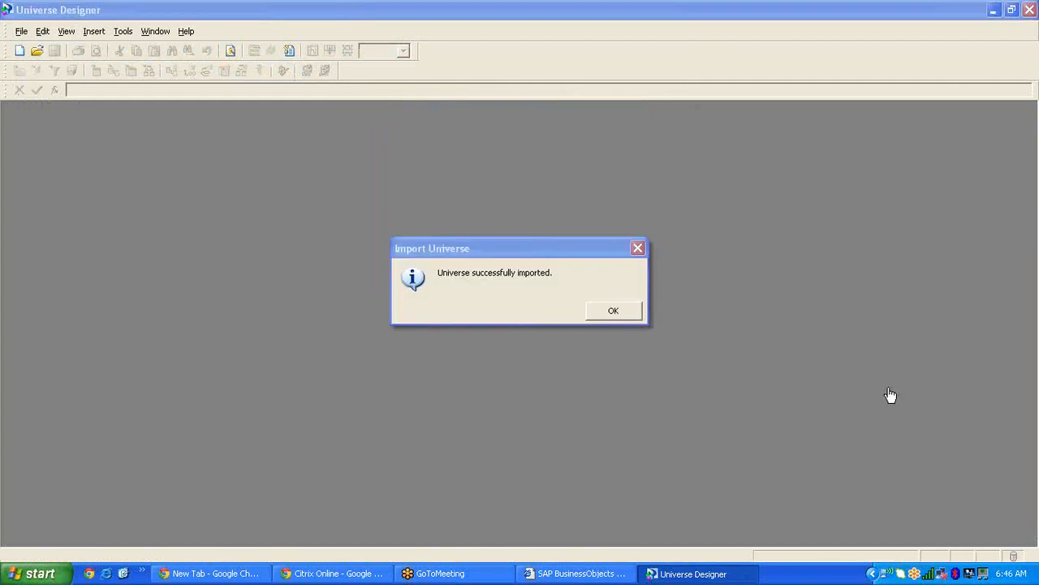
{"action": "left_click", "coordinate": [605, 310]}
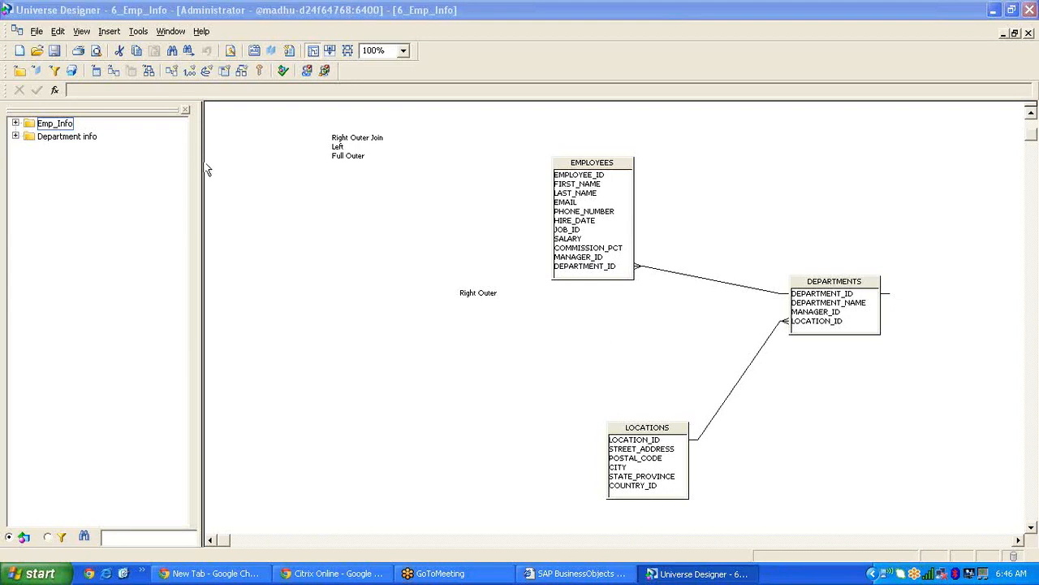
- Delete the DEPARTMENTS self-join and extend the EMPLOYEES–DEPARTMENTS join expression with "and DEPARTMENTS.DEPARTMENT_ID"
{"action": "left_click", "coordinate": [890, 302]}
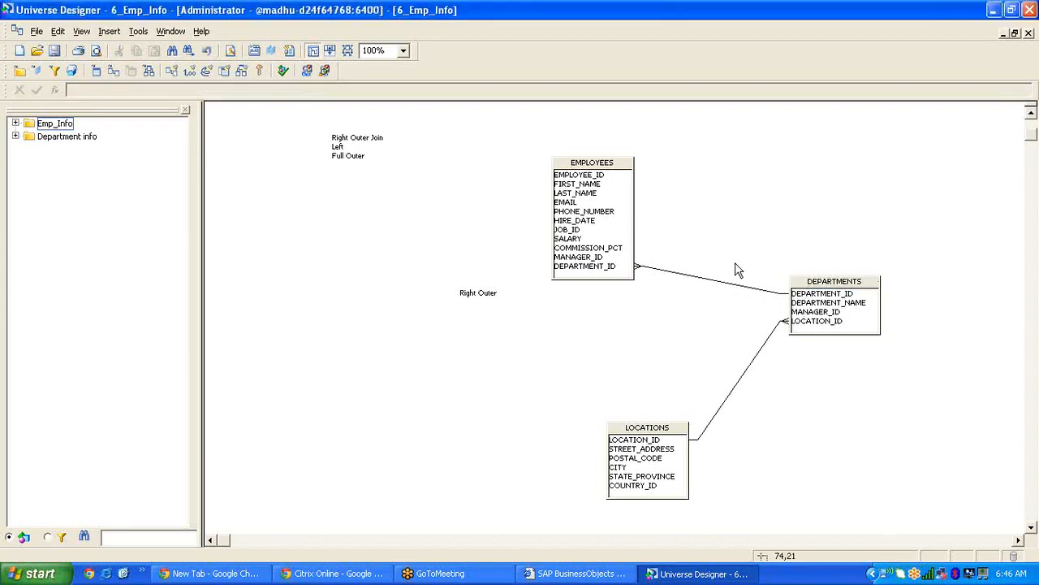
{"action": "double_click", "coordinate": [727, 287]}
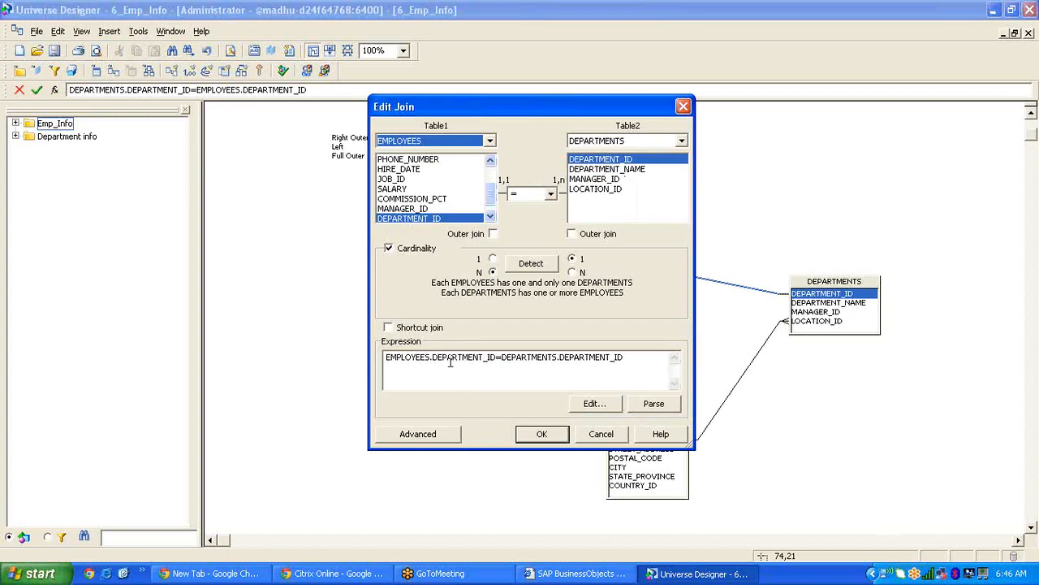
{"action": "left_click", "coordinate": [637, 357]}
{"action": "type", "text": "and"}
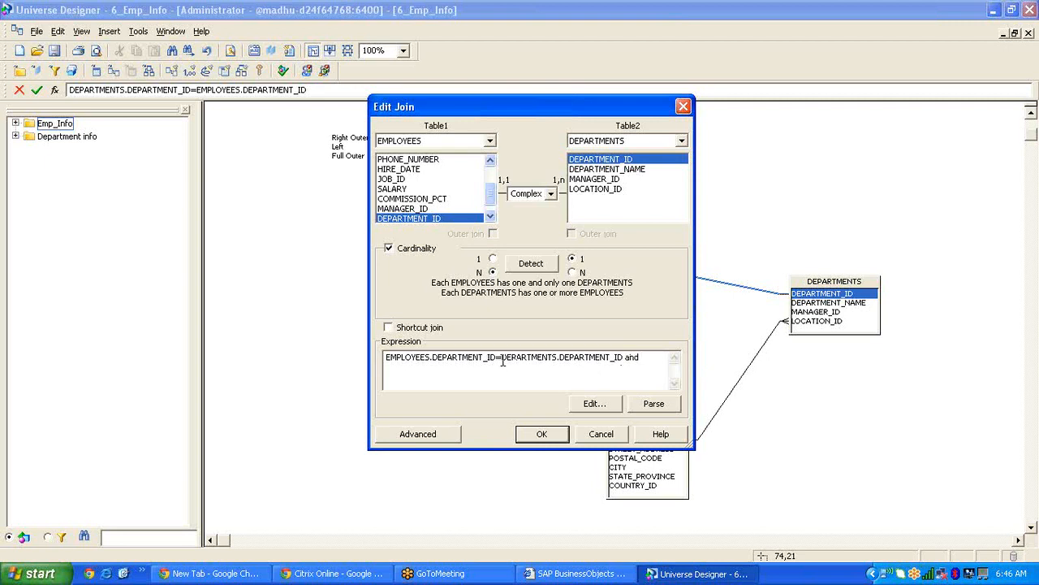
{"action": "left_click_drag", "start_coordinate": [502, 360], "coordinate": [612, 365]}
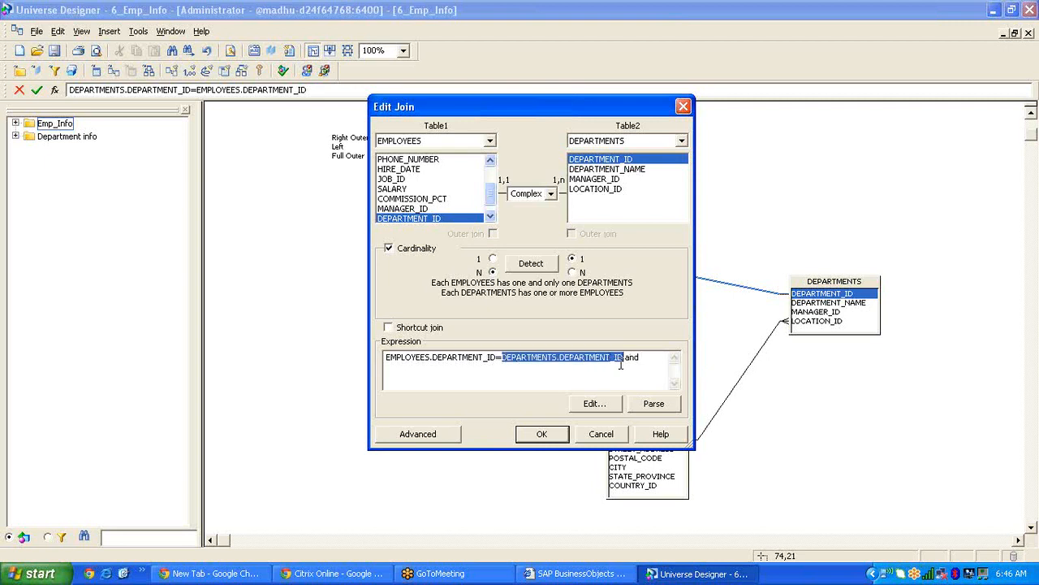
{"action": "left_click", "coordinate": [651, 357]}
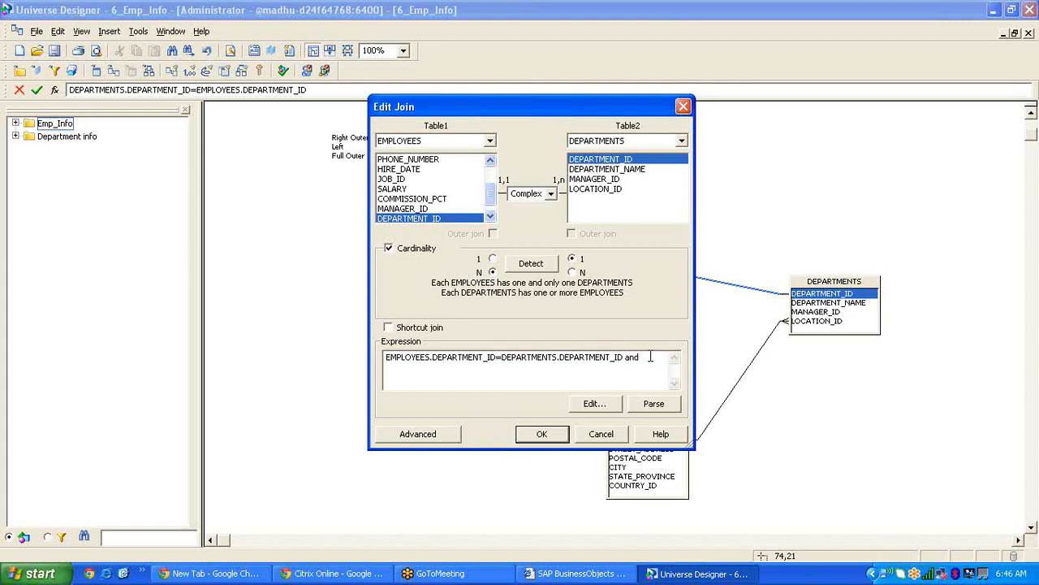
{"action": "key", "text": "ctrl+v"}
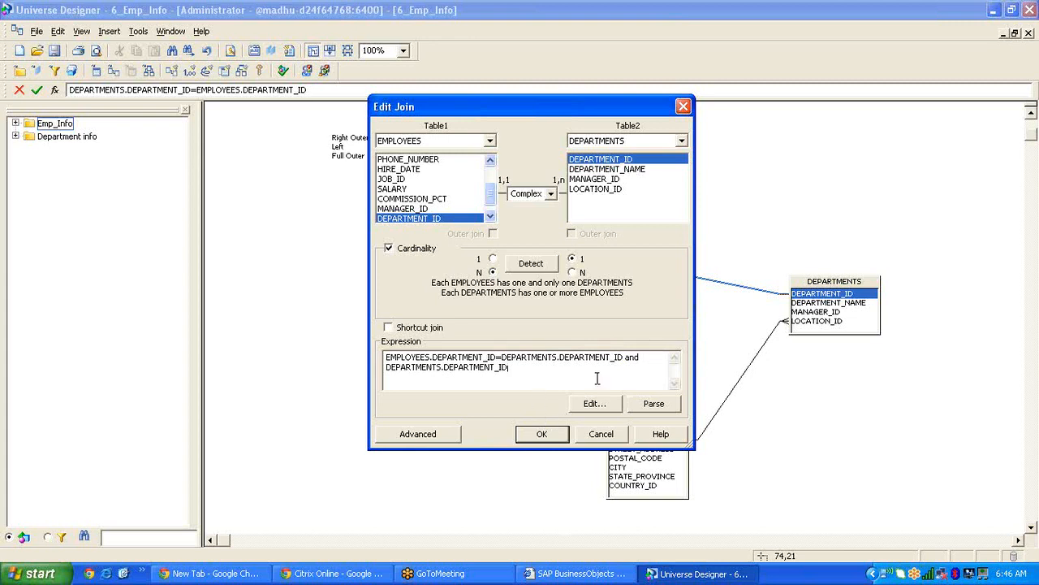
- Complete the added join condition as DEPARTMENTS.DEPARTMENT_ID=50, parse the expression and apply it
{"action": "left_click_drag", "start_coordinate": [625, 362], "coordinate": [636, 378]}
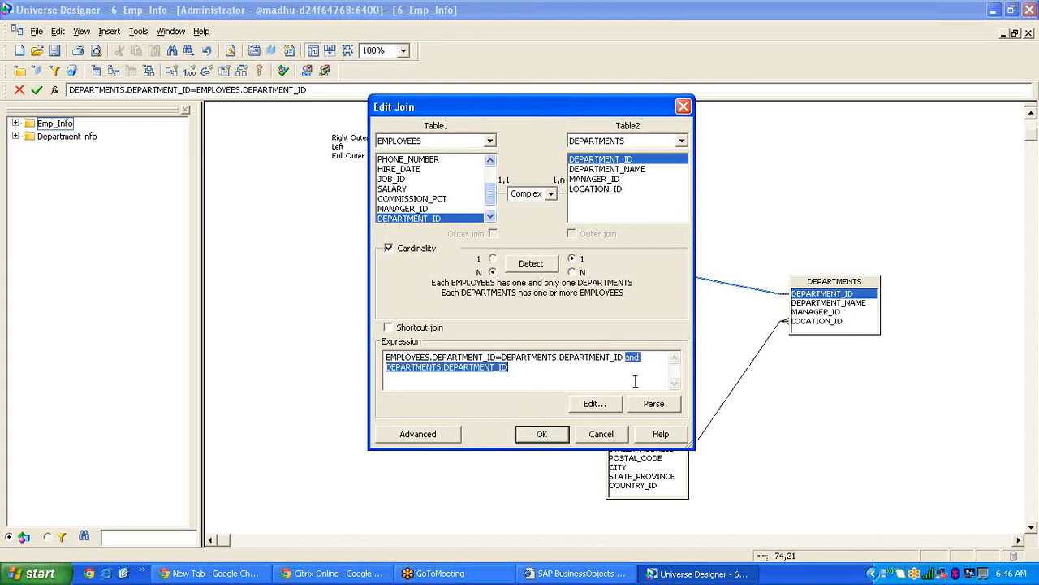
{"action": "key", "text": "Delete"}
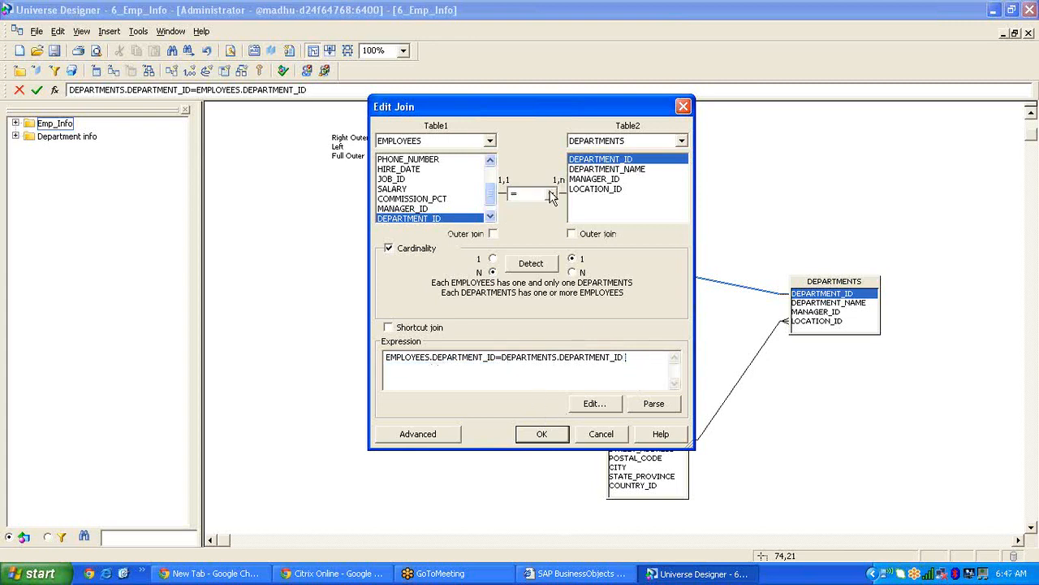
{"action": "key", "text": "ctrl+z"}
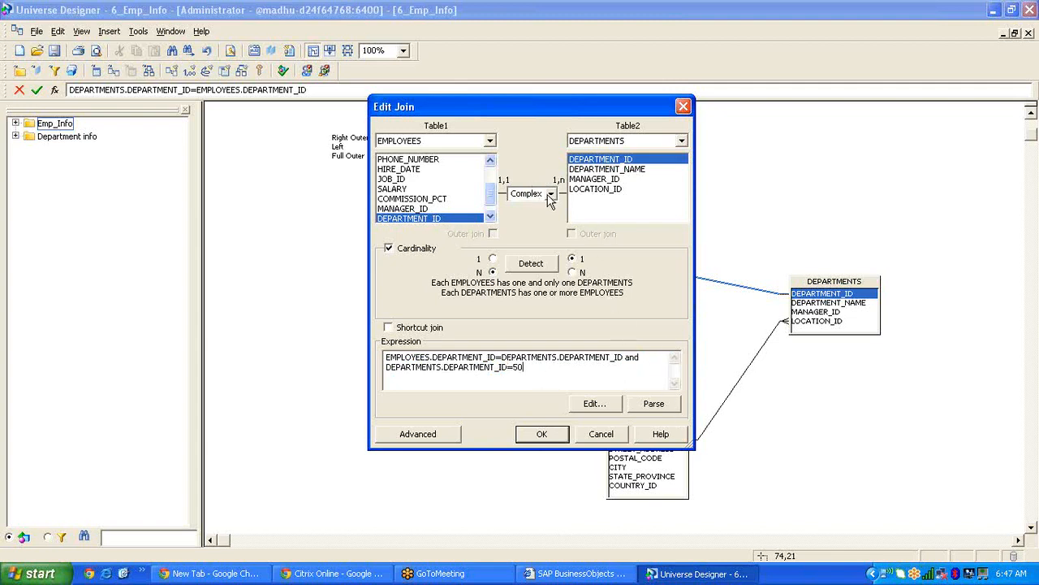
{"action": "left_click", "coordinate": [652, 403]}
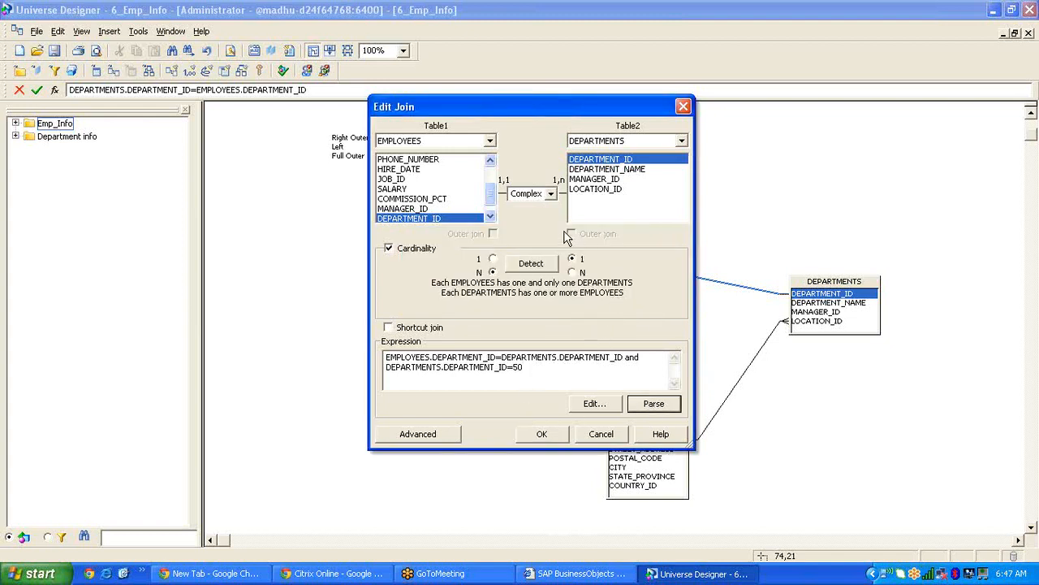
{"action": "left_click", "coordinate": [548, 439]}
- Reopen the EMPLOYEES–DEPARTMENTS join to review its operator and expression, and close it without changes
{"action": "double_click", "coordinate": [733, 286]}
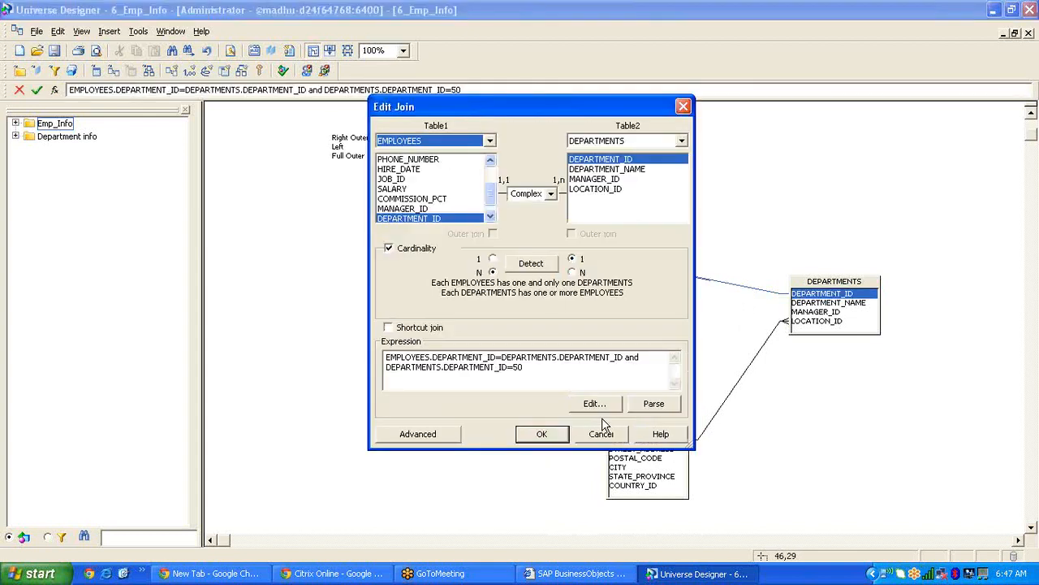
{"action": "left_click", "coordinate": [600, 435]}
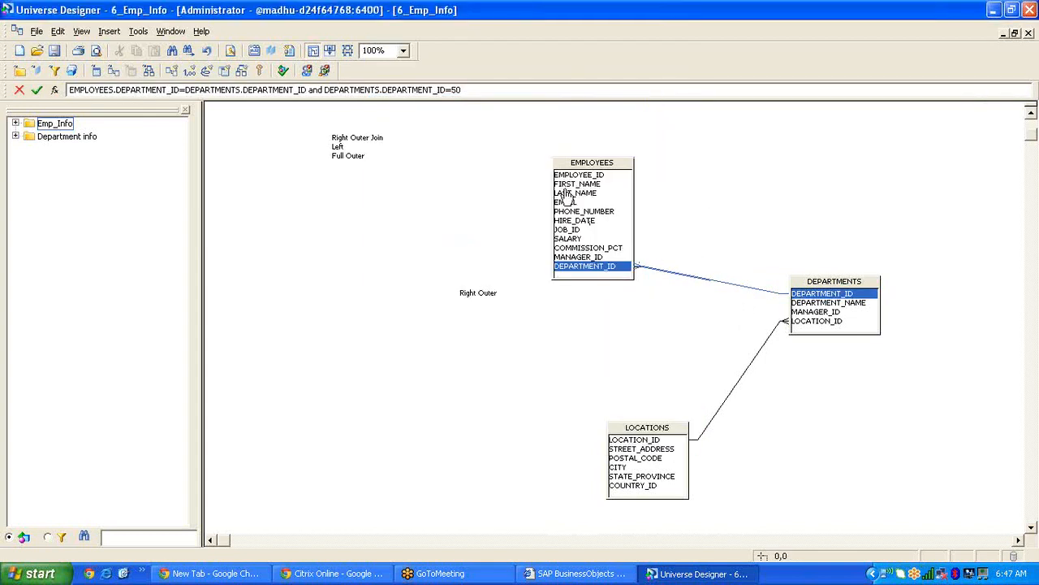
{"action": "left_click", "coordinate": [708, 313]}
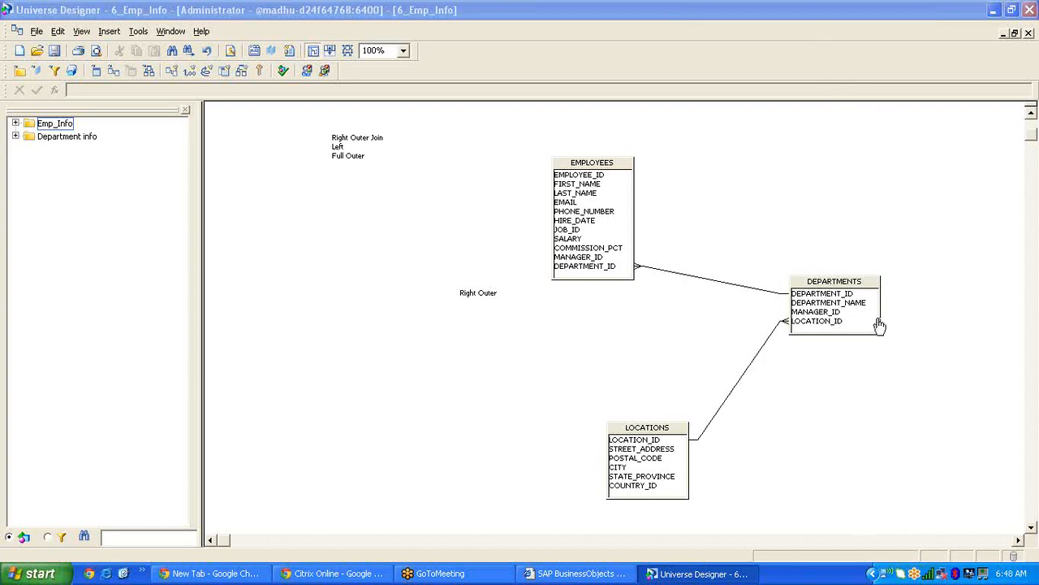
- Move the DEPARTMENTS table slightly and set up a new join linking its DEPARTMENT_ID column to itself
{"action": "left_click_drag", "start_coordinate": [858, 294], "coordinate": [820, 273]}
{"action": "right_click", "coordinate": [820, 272]}
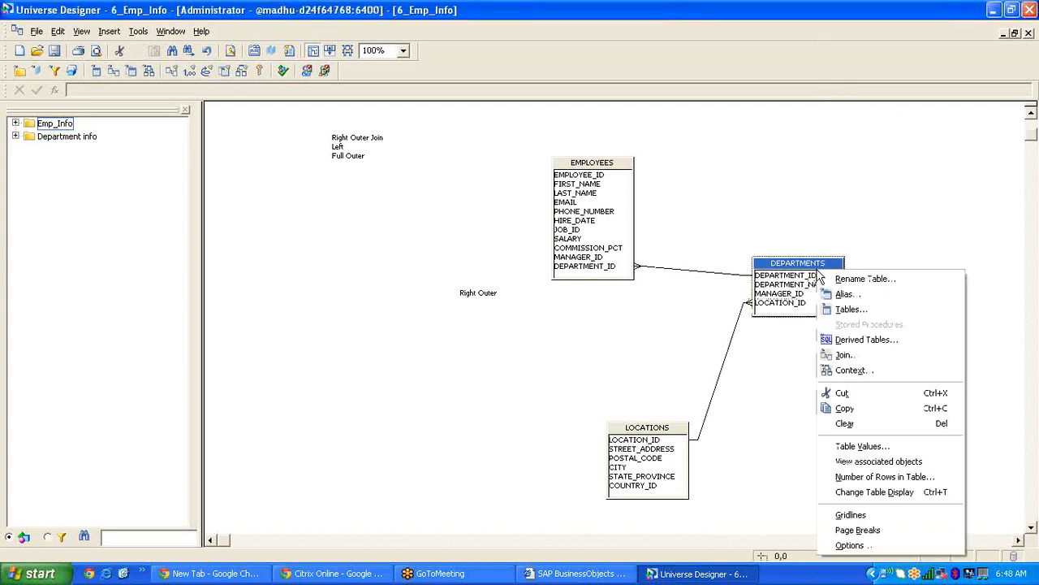
{"action": "left_click", "coordinate": [862, 352]}
{"action": "left_click", "coordinate": [431, 161]}
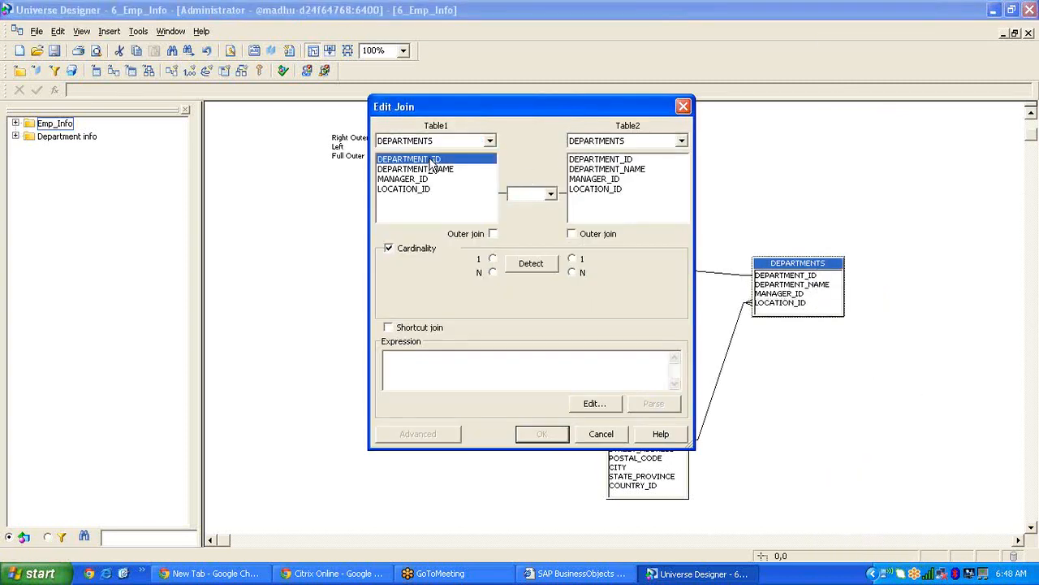
{"action": "left_click", "coordinate": [621, 161]}
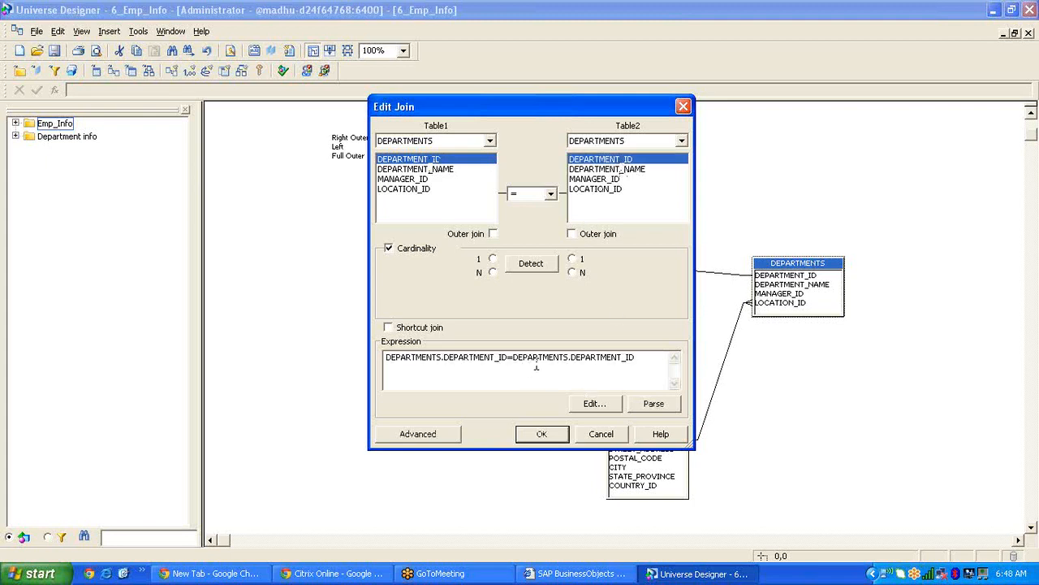
- Set the self-join expression to DEPARTMENTS.DEPARTMENT_ID in (50,50), parse it and create the join
{"action": "left_click_drag", "start_coordinate": [639, 358], "coordinate": [514, 364]}
{"action": "key", "text": "Delete"}
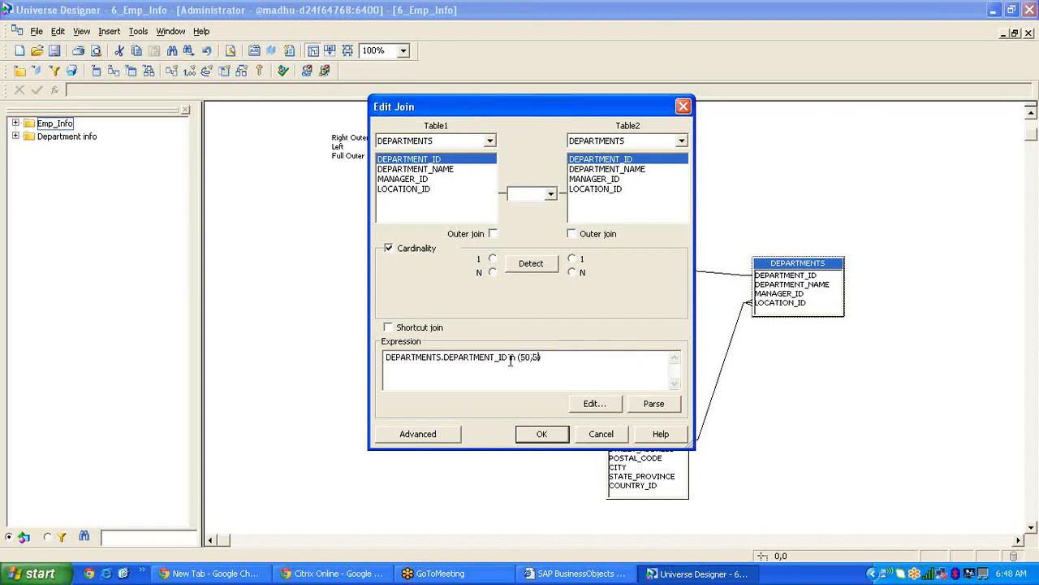
{"action": "type", "text": "in (50,50))"}
{"action": "left_click", "coordinate": [633, 403]}
{"action": "left_click", "coordinate": [682, 302]}
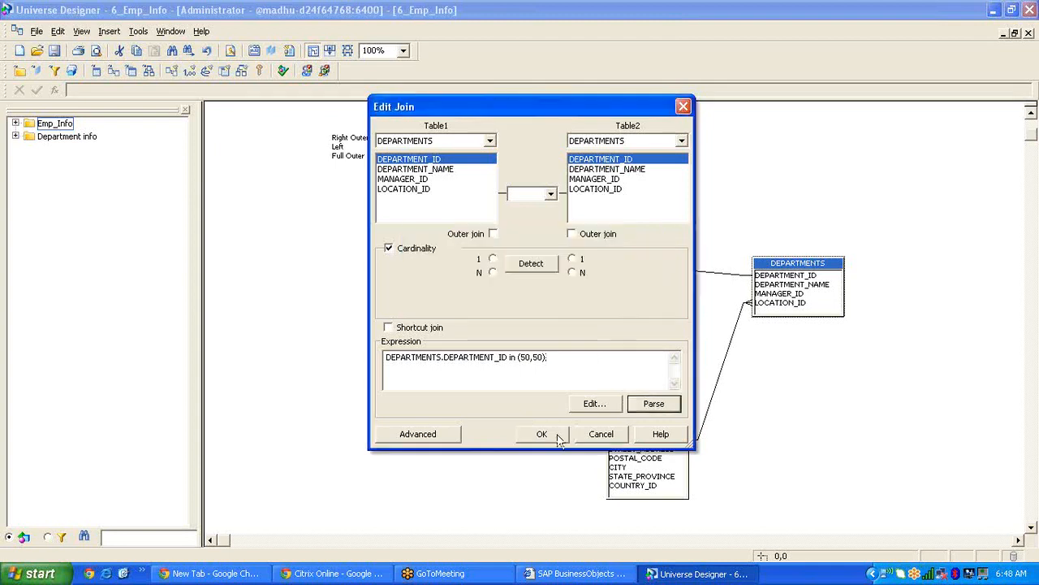
{"action": "left_click", "coordinate": [542, 435]}
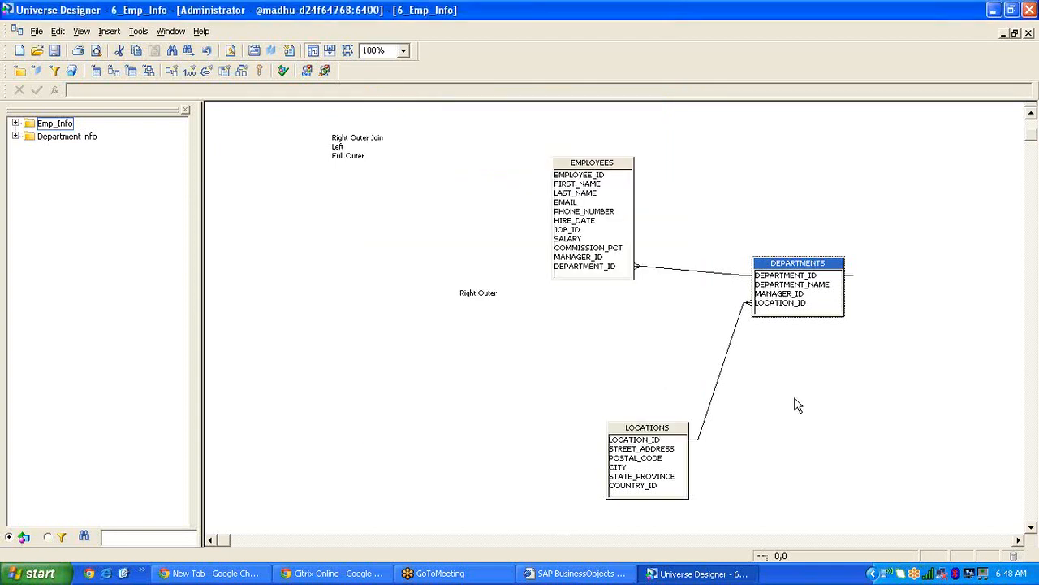
- Change the DEPARTMENTS self-join expression to DEPARTMENTS.DEPARTMENT_ID in (50,60), parse it and apply it
{"action": "double_click", "coordinate": [854, 282]}
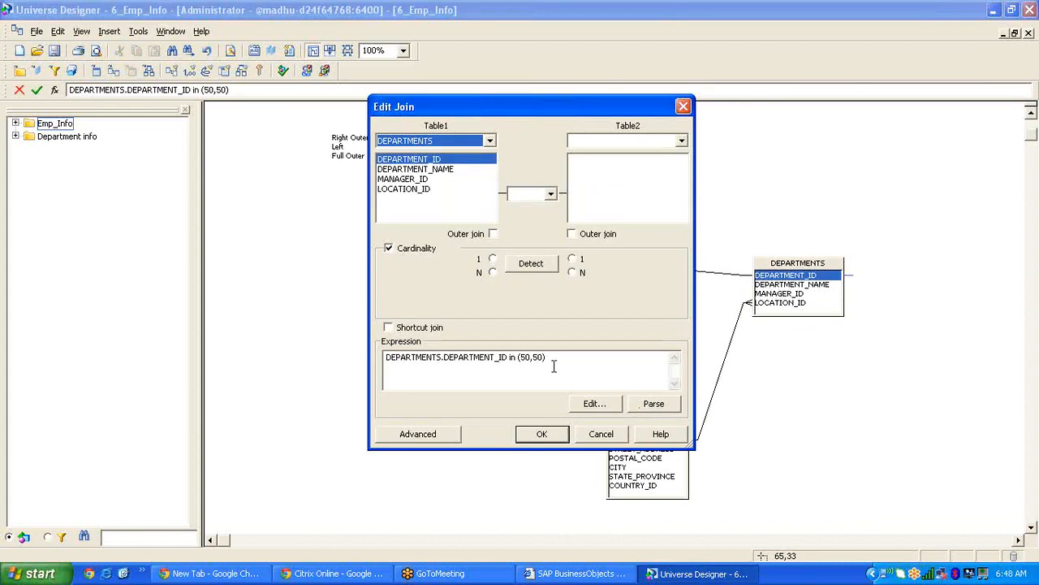
{"action": "left_click", "coordinate": [538, 357]}
{"action": "key", "text": "BackSpace"}
{"action": "type", "text": "6"}
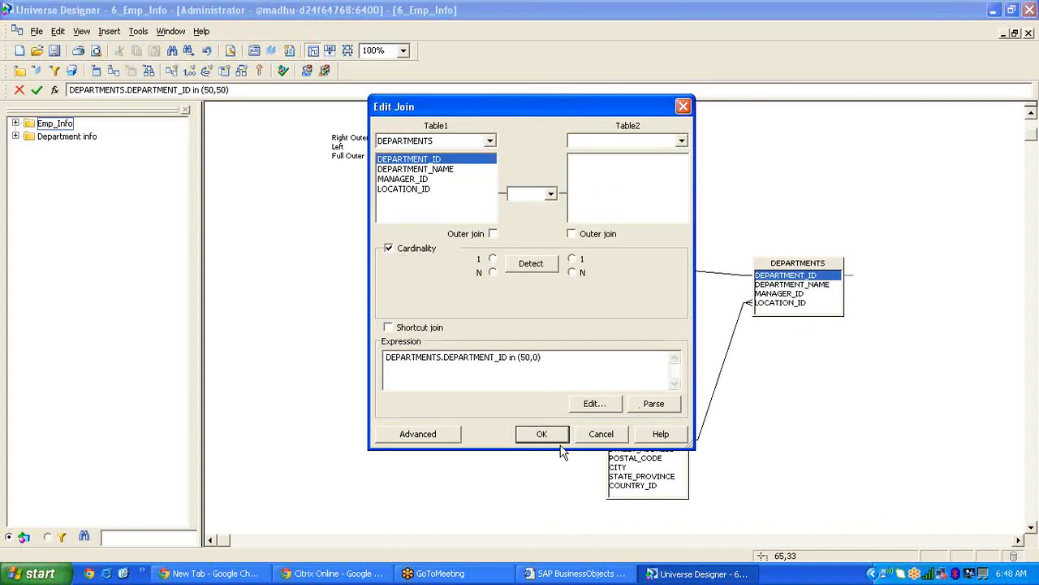
{"action": "left_click", "coordinate": [653, 406]}
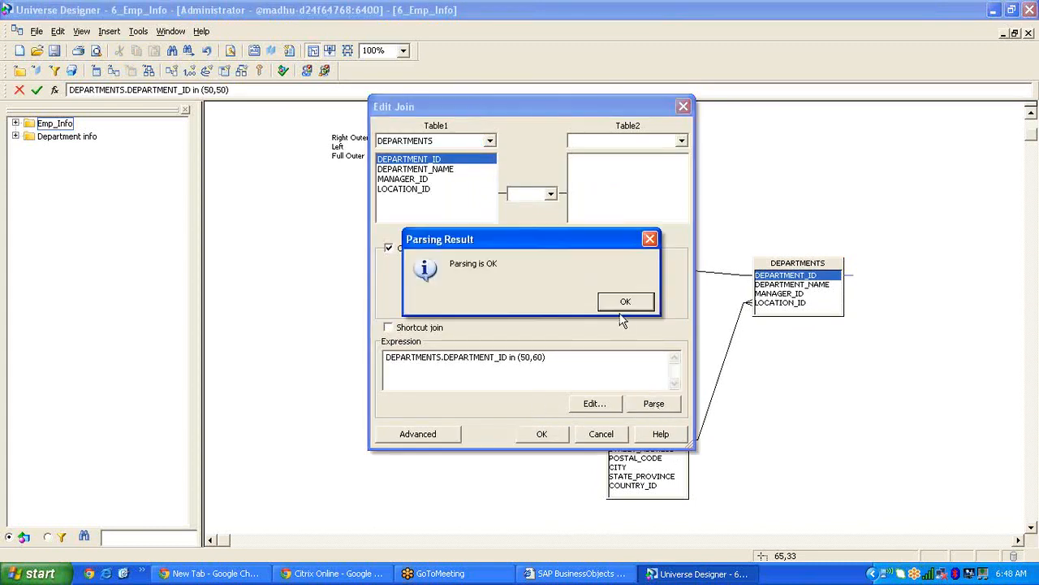
{"action": "left_click", "coordinate": [626, 305]}
{"action": "left_click", "coordinate": [542, 436]}
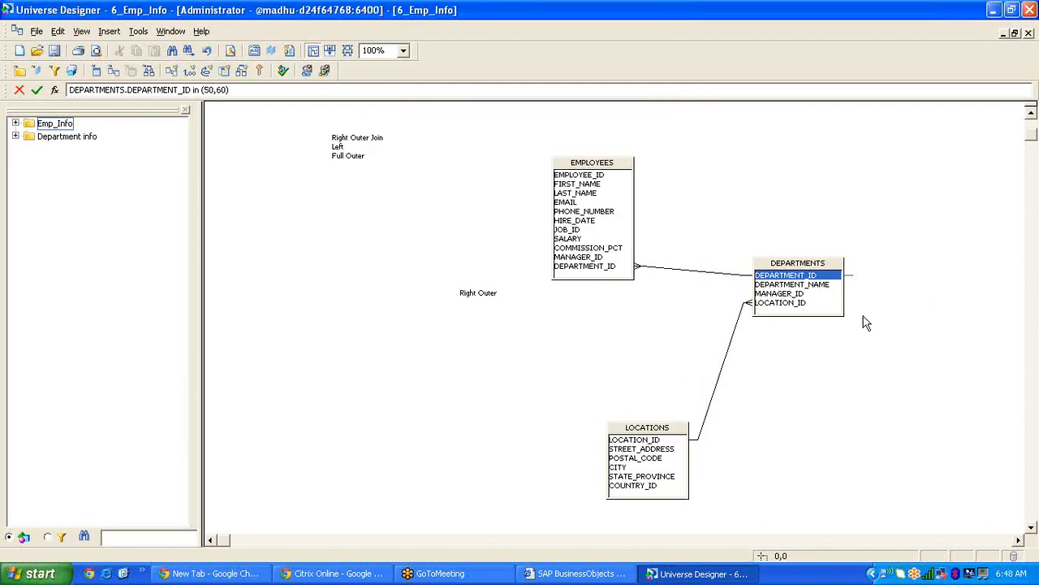
- Reopen the DEPARTMENTS self-join to review its expression, and close it
{"action": "double_click", "coordinate": [854, 278]}
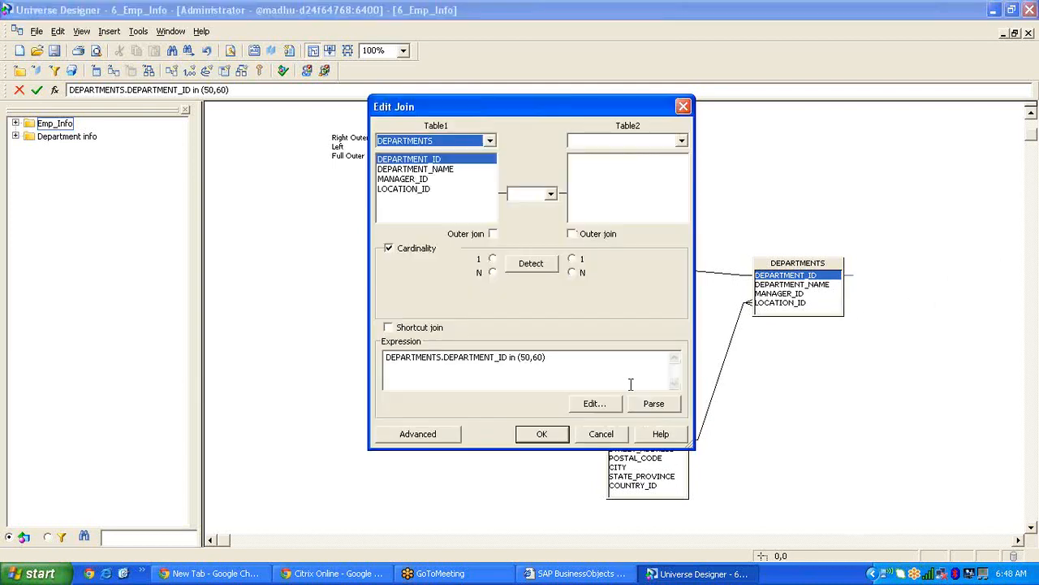
{"action": "left_click", "coordinate": [563, 436]}
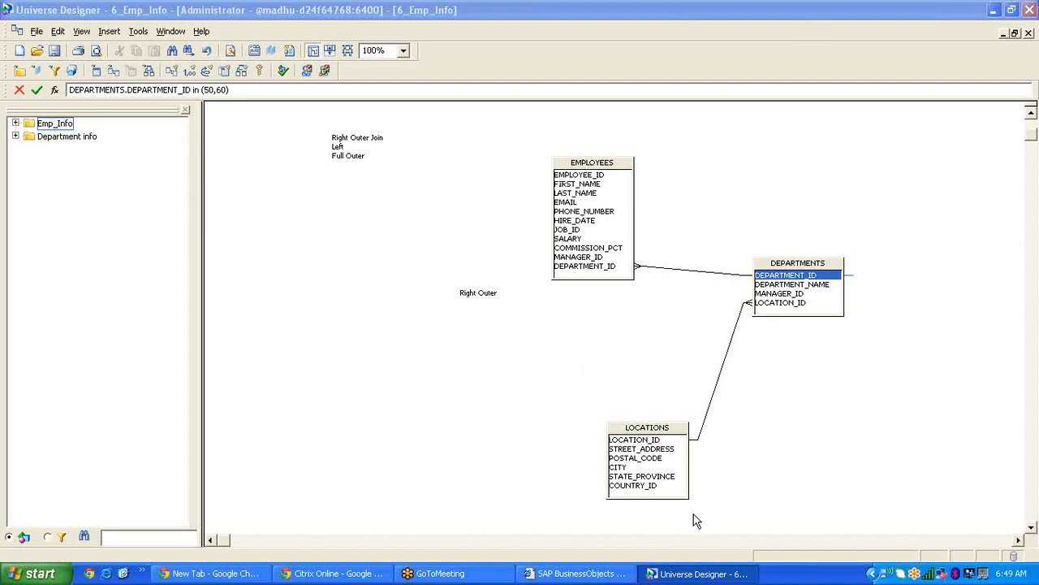
- Move the LOCATIONS table slightly to the left and add a "Theta Join" text note in the empty area of the structure
{"action": "left_click", "coordinate": [674, 431]}
{"action": "left_click_drag", "start_coordinate": [675, 430], "coordinate": [637, 430]}
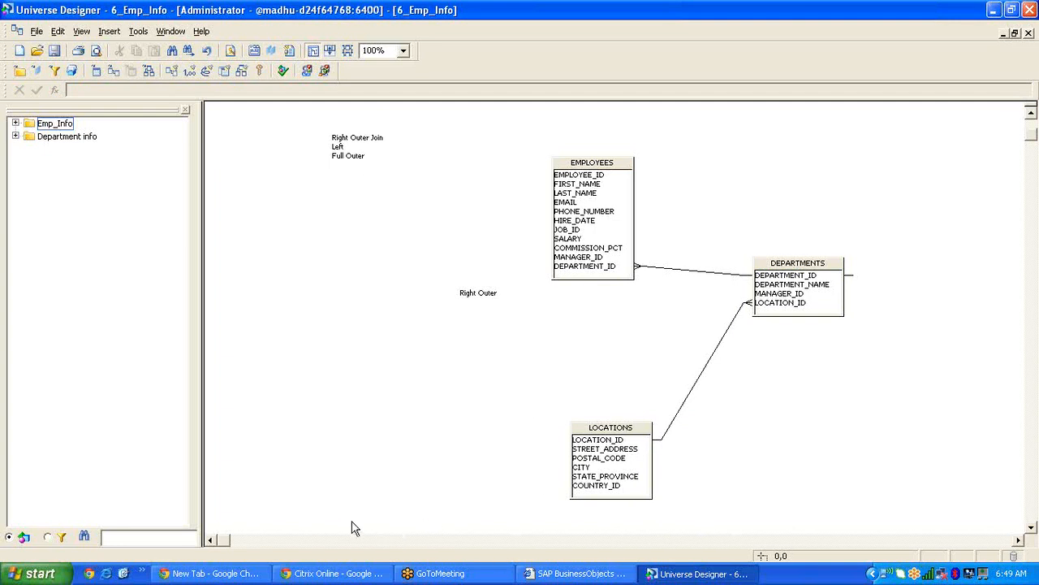
{"action": "left_click_drag", "start_coordinate": [249, 268], "coordinate": [358, 351]}
{"action": "type", "text": "Theta Join"}
- Review the EMPLOYEES–DEPARTMENTS join, try an outer join on the DEPARTMENTS side of the LOCATIONS–DEPARTMENTS join, and cancel both
{"action": "double_click", "coordinate": [695, 271]}
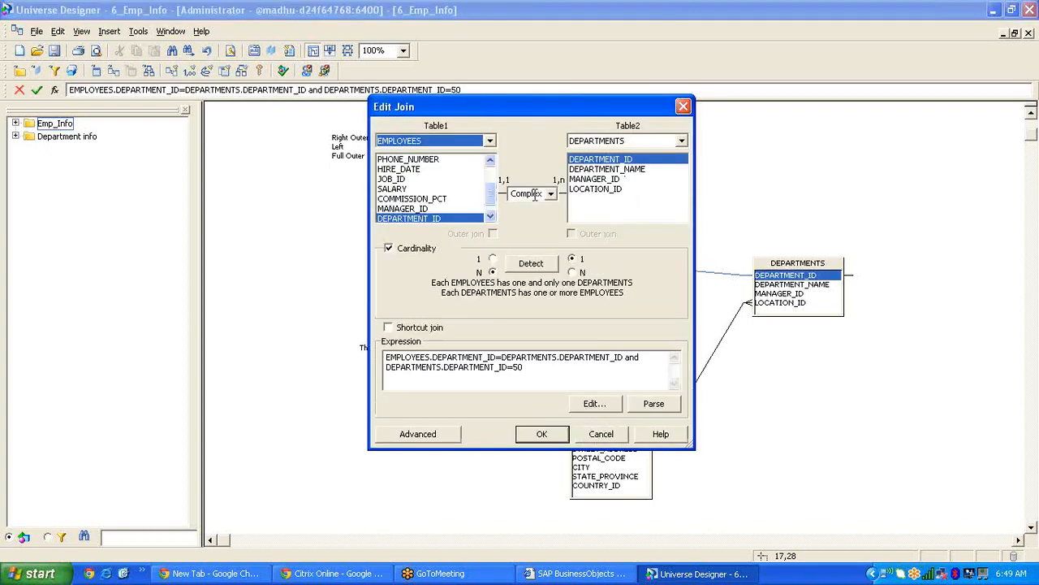
{"action": "left_click", "coordinate": [610, 439]}
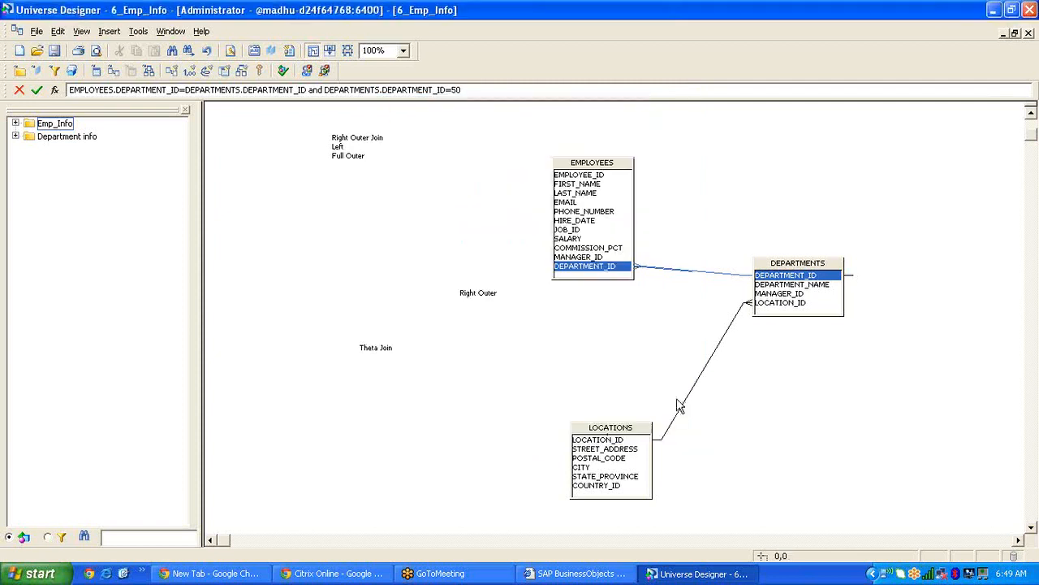
{"action": "double_click", "coordinate": [690, 401]}
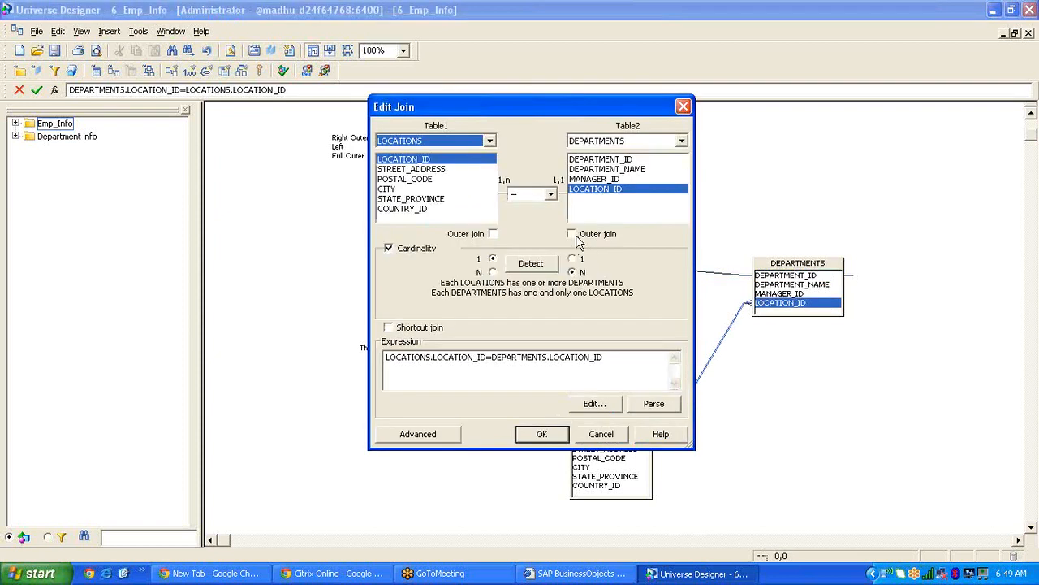
{"action": "left_click", "coordinate": [572, 235]}
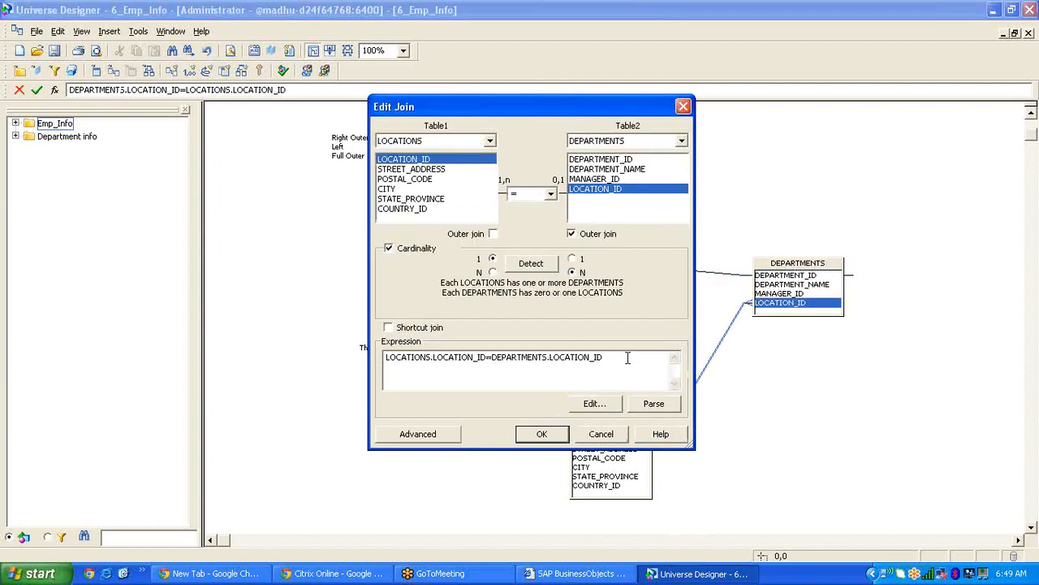
{"action": "left_click", "coordinate": [615, 435]}
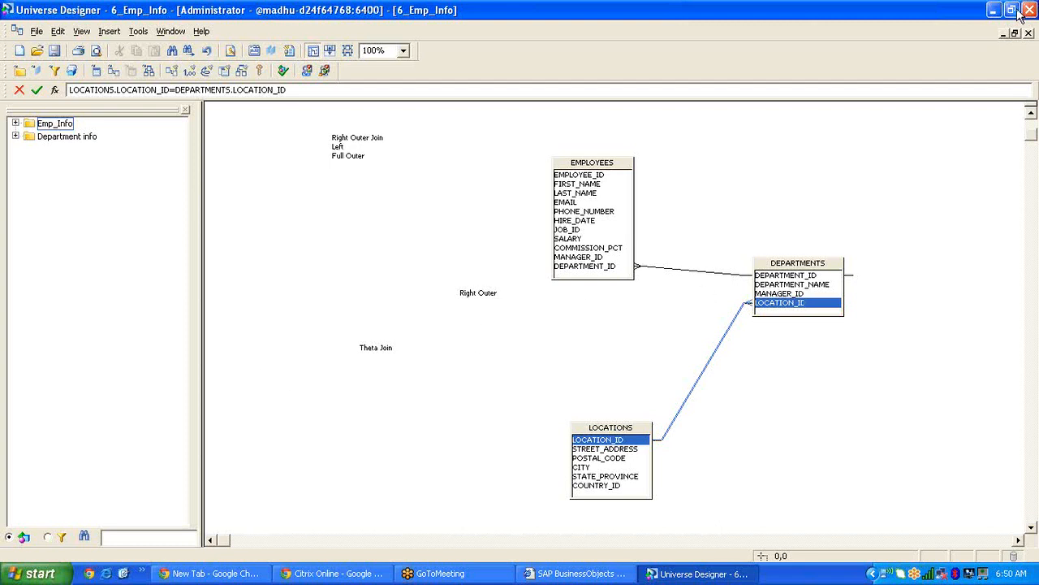
- Open a Remote Desktop connection to 122.175.33.114, log on with the account password and decline changing the password
{"action": "left_click", "coordinate": [36, 573]}
{"action": "left_click", "coordinate": [78, 325]}
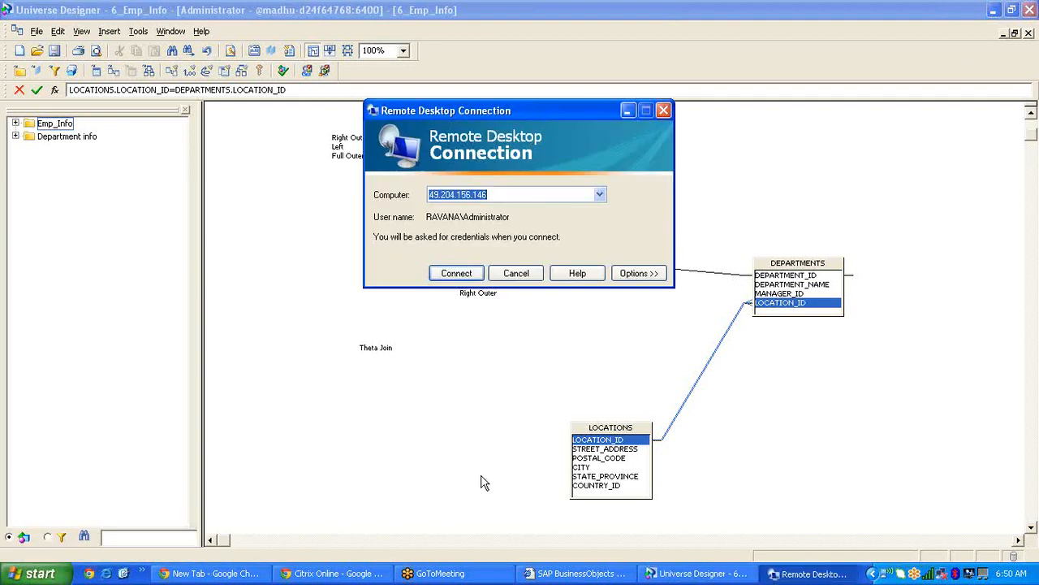
{"action": "left_click", "coordinate": [603, 196]}
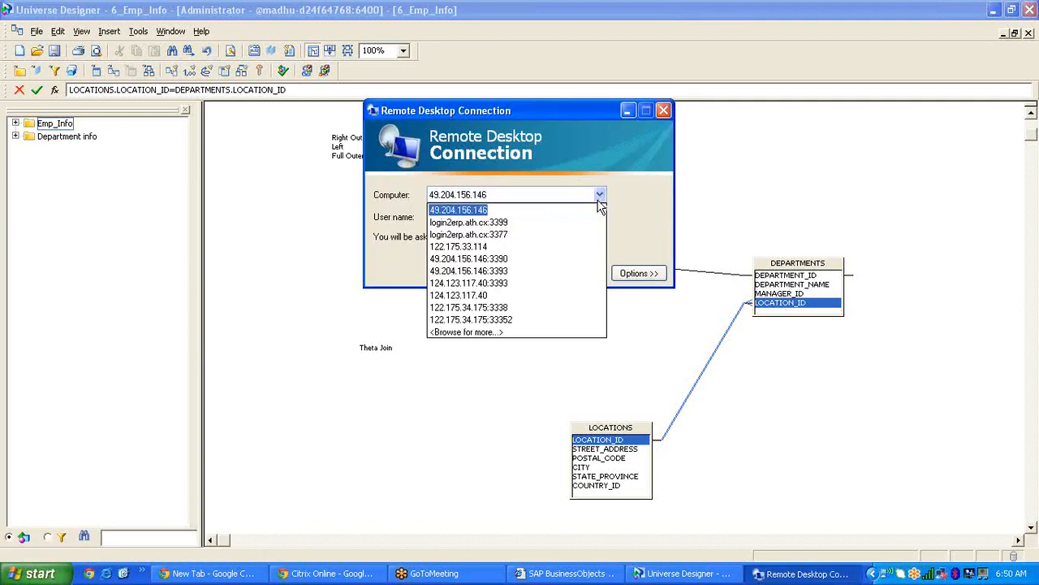
{"action": "left_click", "coordinate": [515, 247]}
{"action": "left_click", "coordinate": [461, 277]}
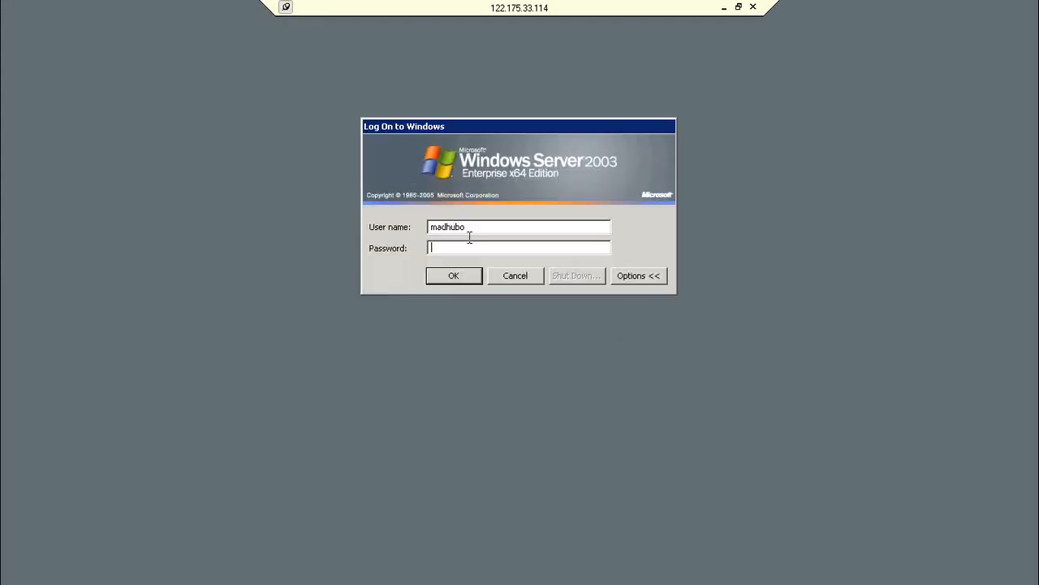
{"action": "key", "text": "Return"}
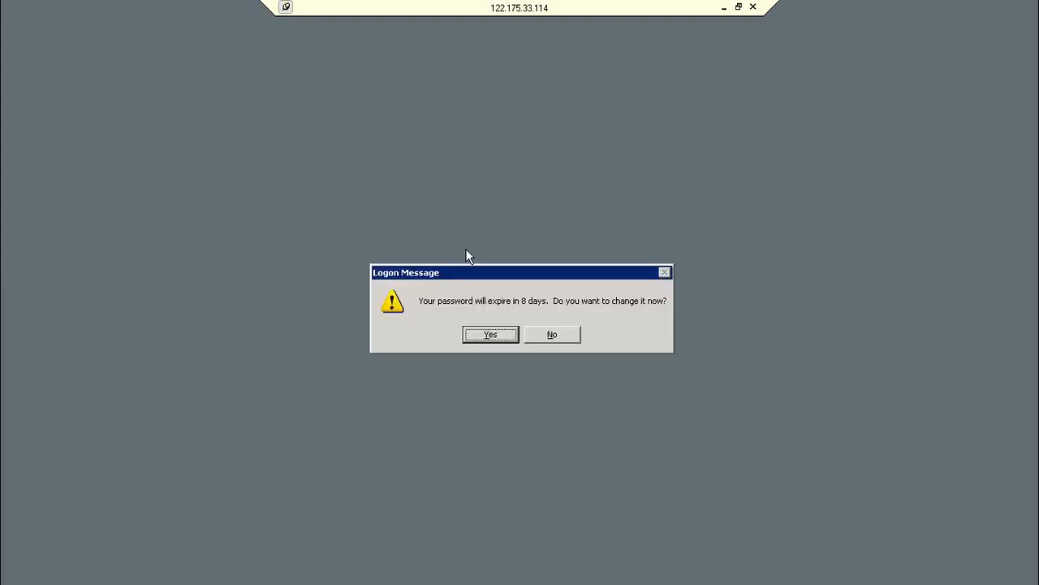
{"action": "left_click", "coordinate": [553, 336]}
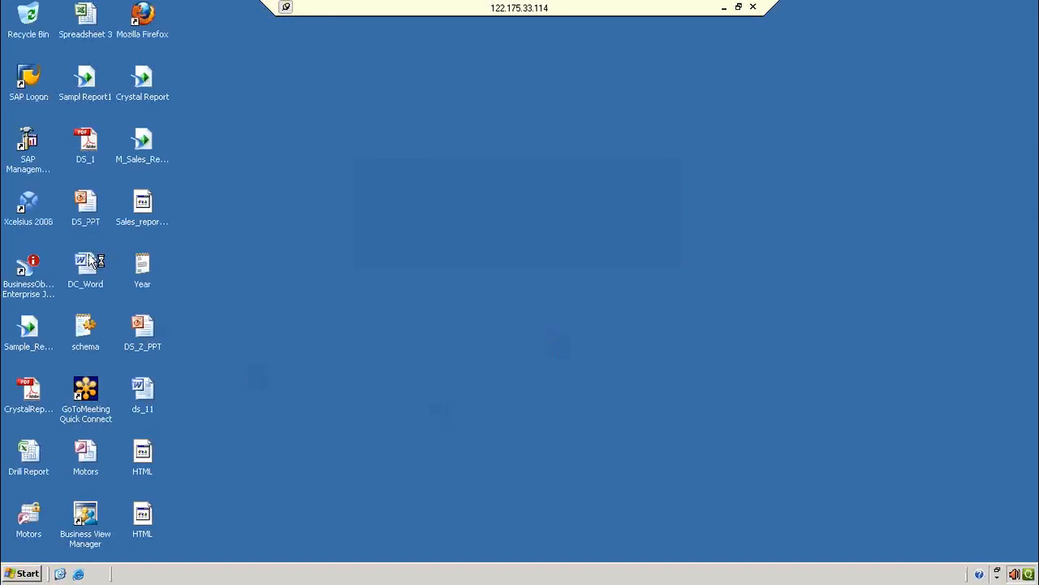
- Open the Motors database in Microsoft Access and enable its disabled content for this session
{"action": "double_click", "coordinate": [94, 453]}
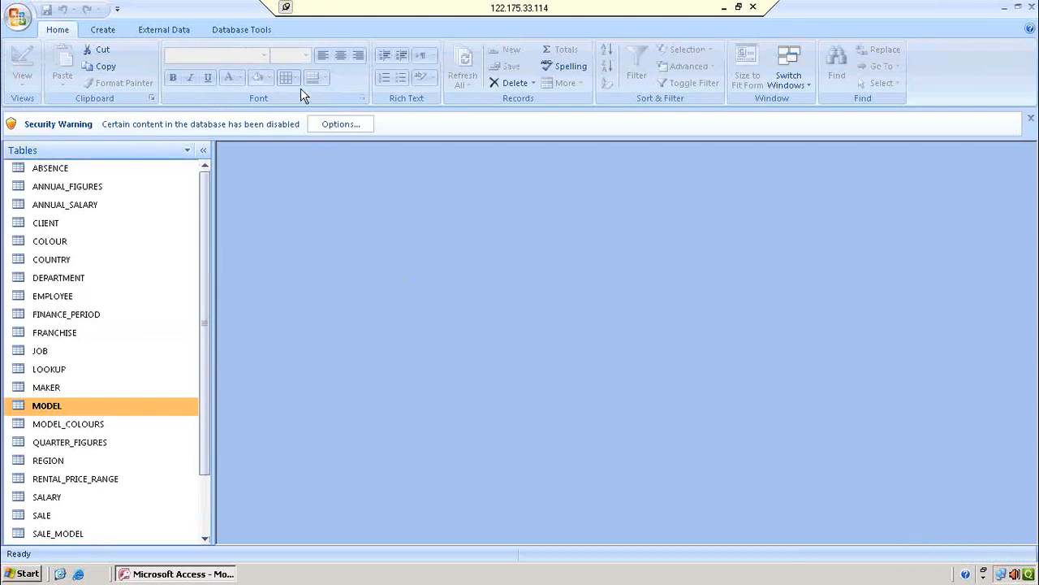
{"action": "left_click", "coordinate": [329, 125]}
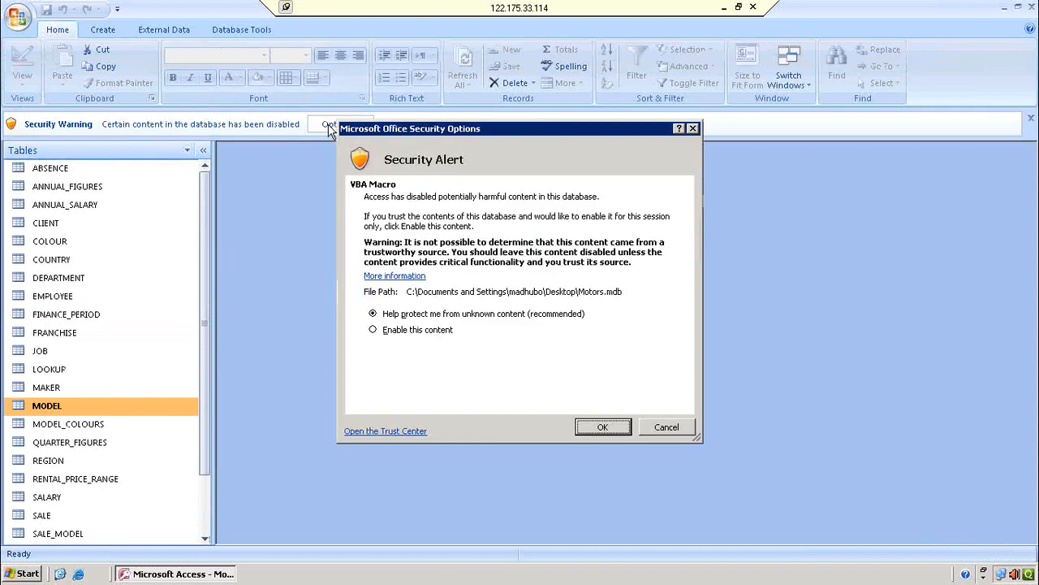
{"action": "left_click", "coordinate": [439, 332]}
{"action": "left_click", "coordinate": [613, 430]}
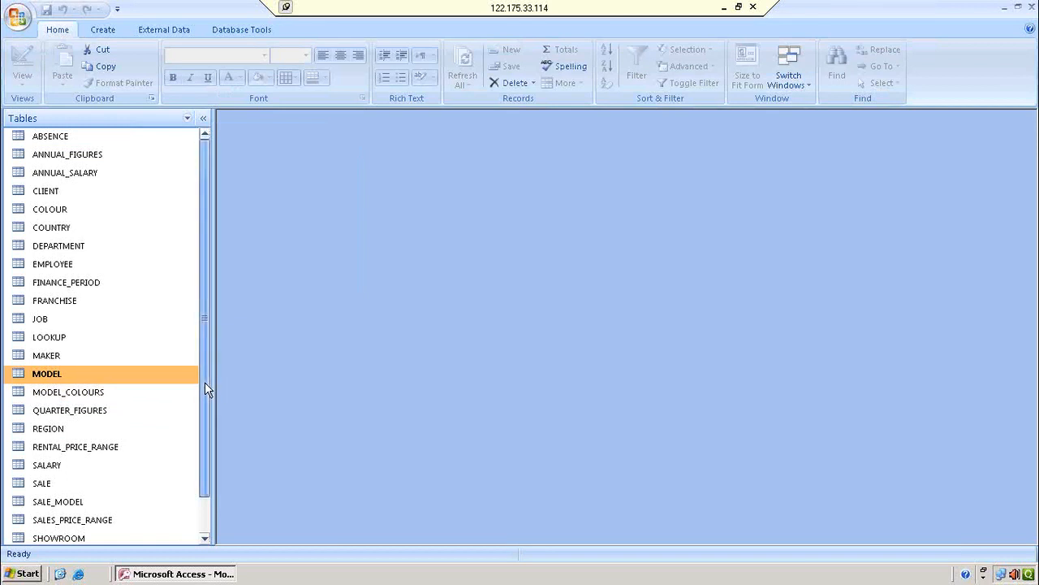
- Open the SALE table and examine the S and R values in its SALE_TYPE column
{"action": "double_click", "coordinate": [54, 487]}
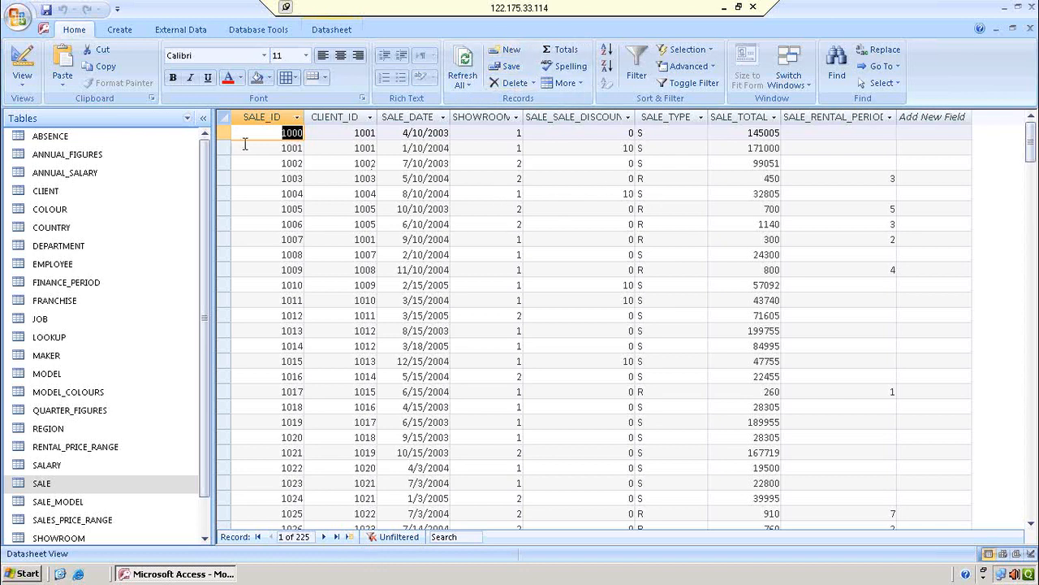
{"action": "double_click", "coordinate": [127, 487]}
{"action": "left_click", "coordinate": [655, 135]}
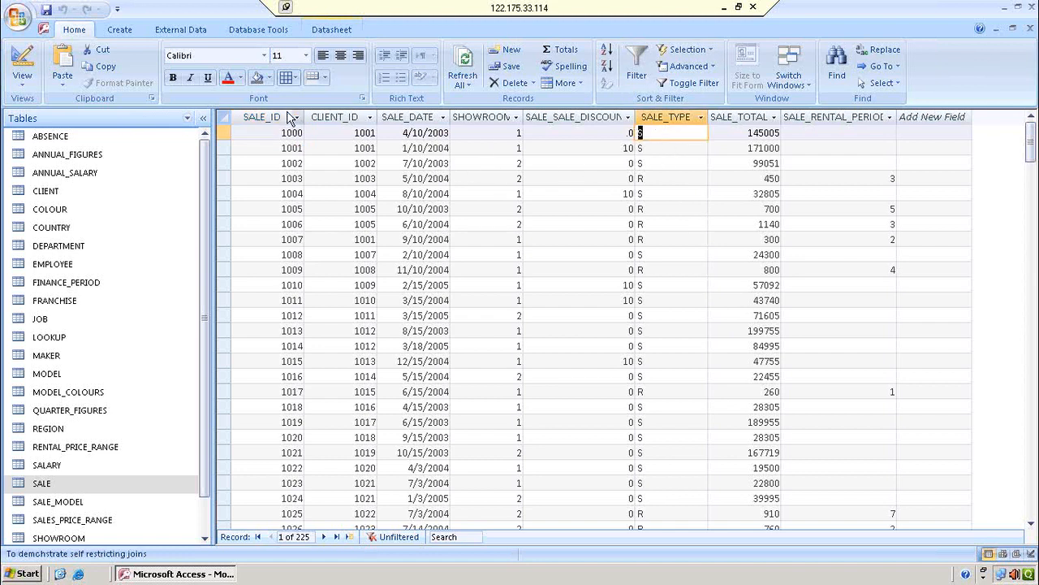
{"action": "left_click", "coordinate": [651, 178]}
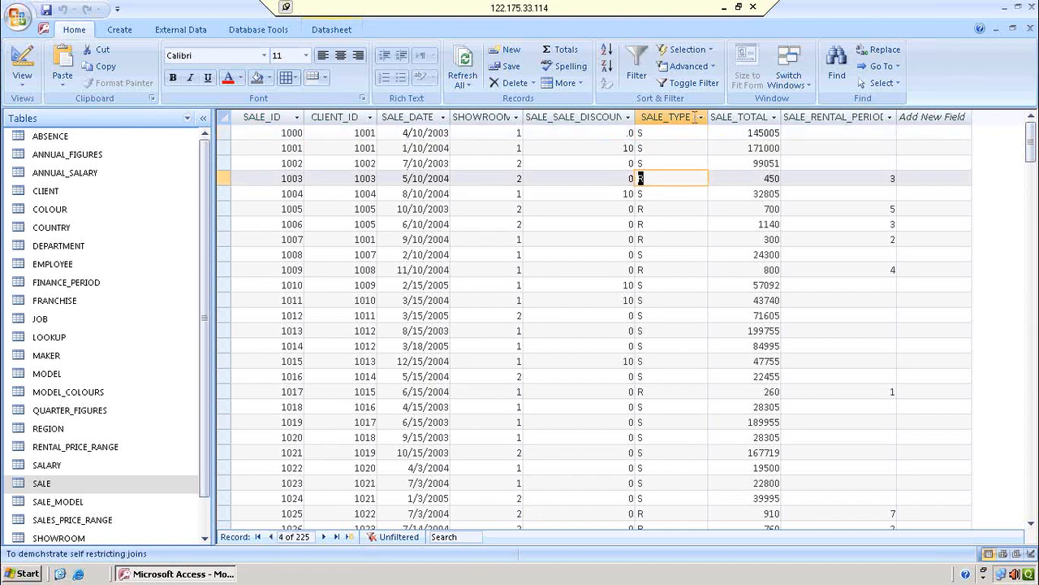
{"action": "left_click", "coordinate": [670, 131]}
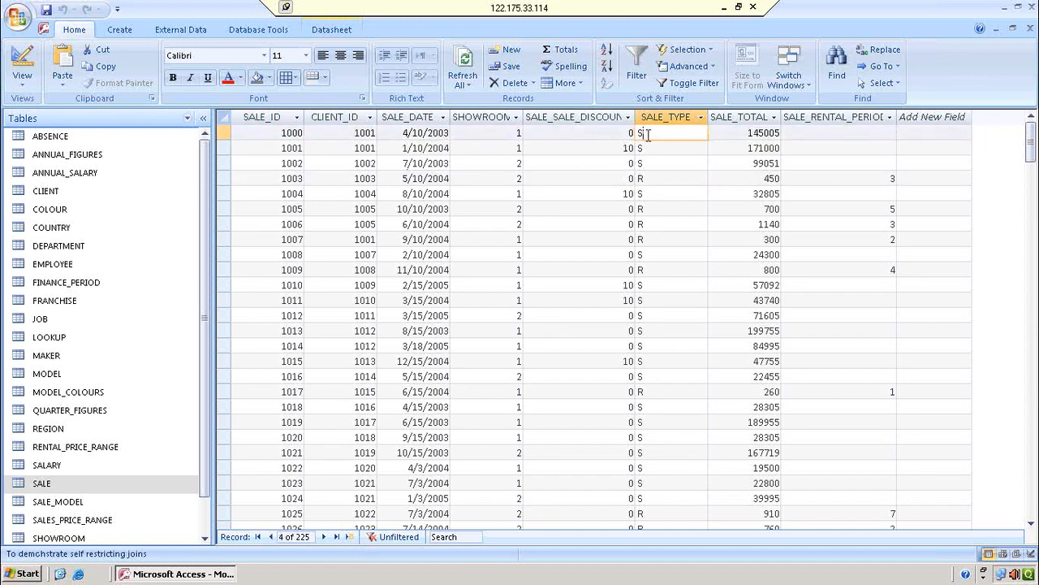
{"action": "left_click", "coordinate": [652, 179]}
{"action": "left_click", "coordinate": [649, 164]}
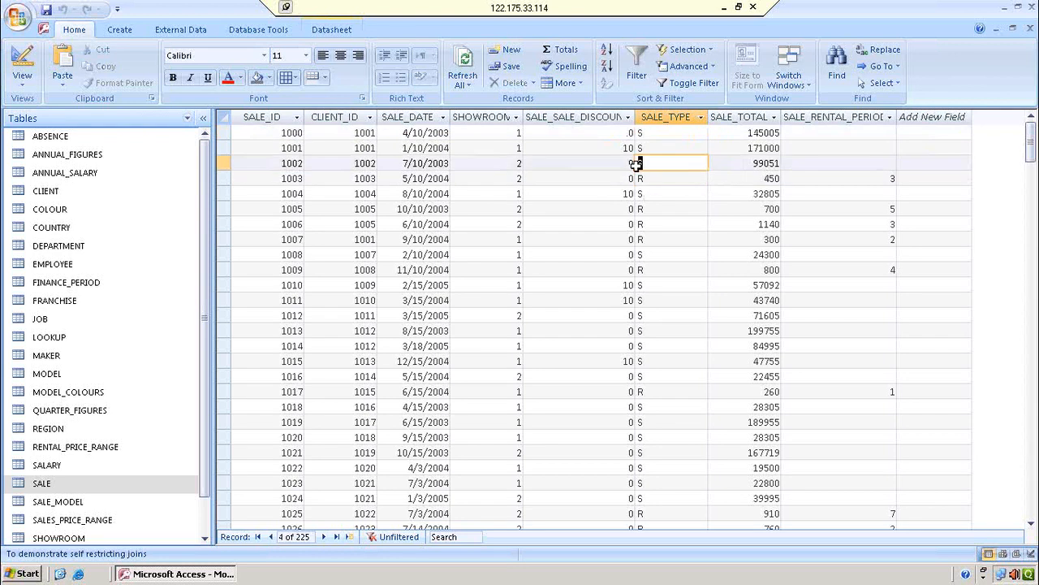
{"action": "left_click", "coordinate": [635, 163]}
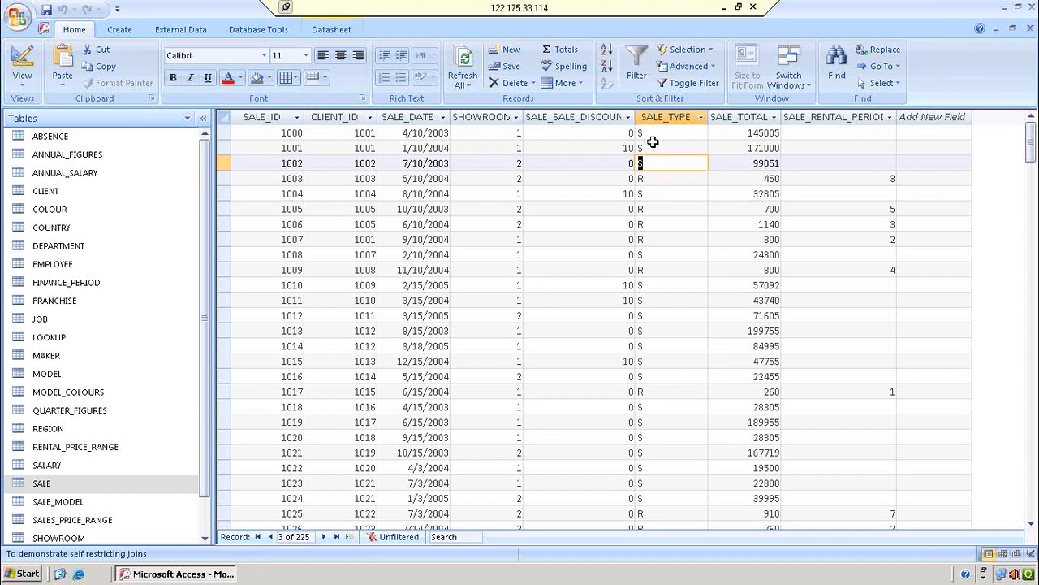
- Examine the first SALE record's total, client, date, showroom and SALE_ID fields
{"action": "left_click", "coordinate": [749, 132]}
{"action": "left_click_drag", "start_coordinate": [764, 131], "coordinate": [780, 133]}
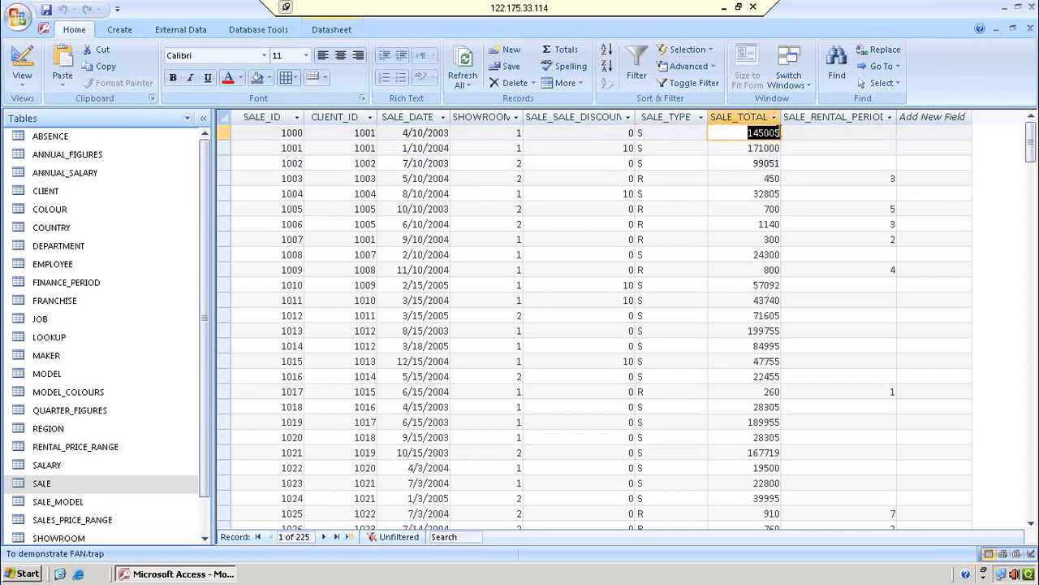
{"action": "left_click", "coordinate": [352, 132]}
{"action": "left_click_drag", "start_coordinate": [354, 132], "coordinate": [435, 133]}
{"action": "left_click", "coordinate": [400, 132]}
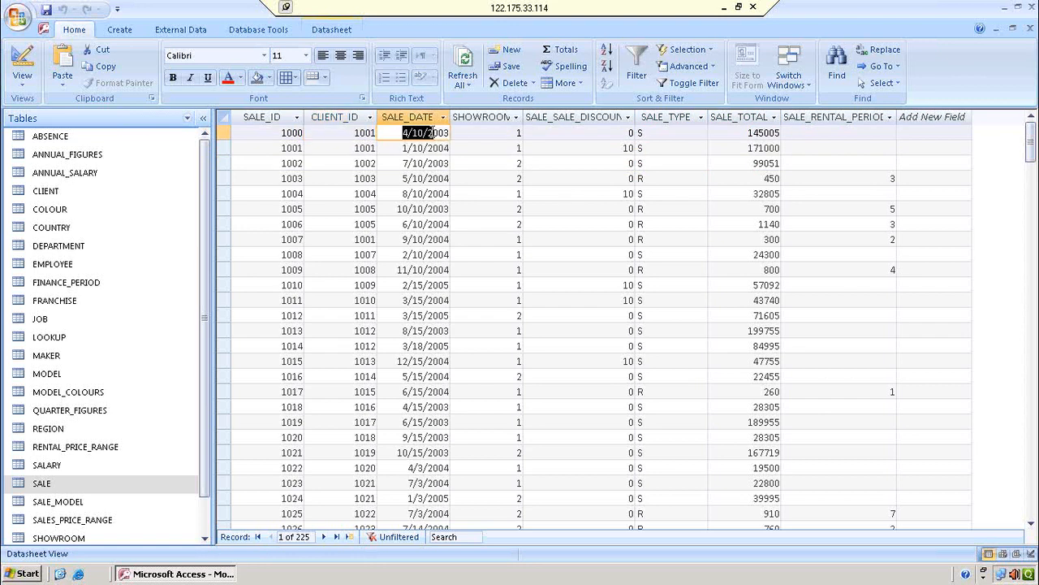
{"action": "left_click", "coordinate": [498, 134]}
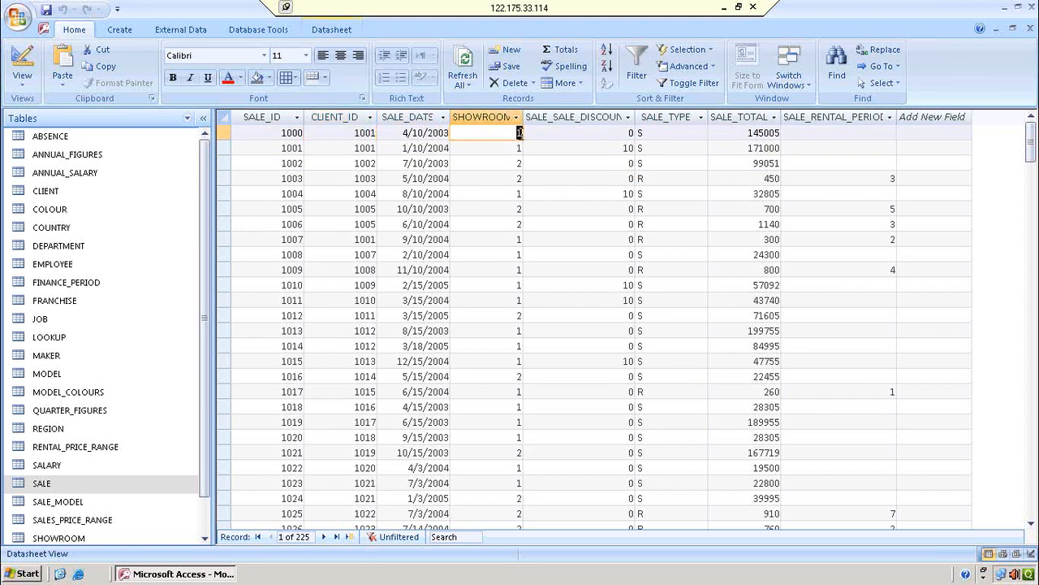
{"action": "left_click", "coordinate": [278, 131]}
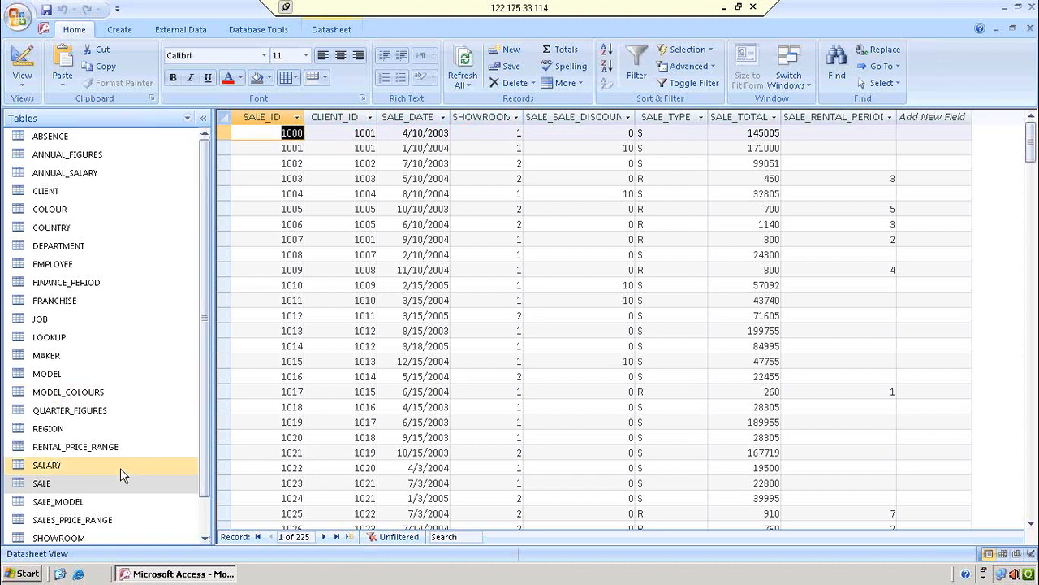
- Compare the SALE and SALE_MODEL tables, checking the MODEL_ID linked to the first SALE_ID in SALE_MODEL
{"action": "double_click", "coordinate": [114, 502]}
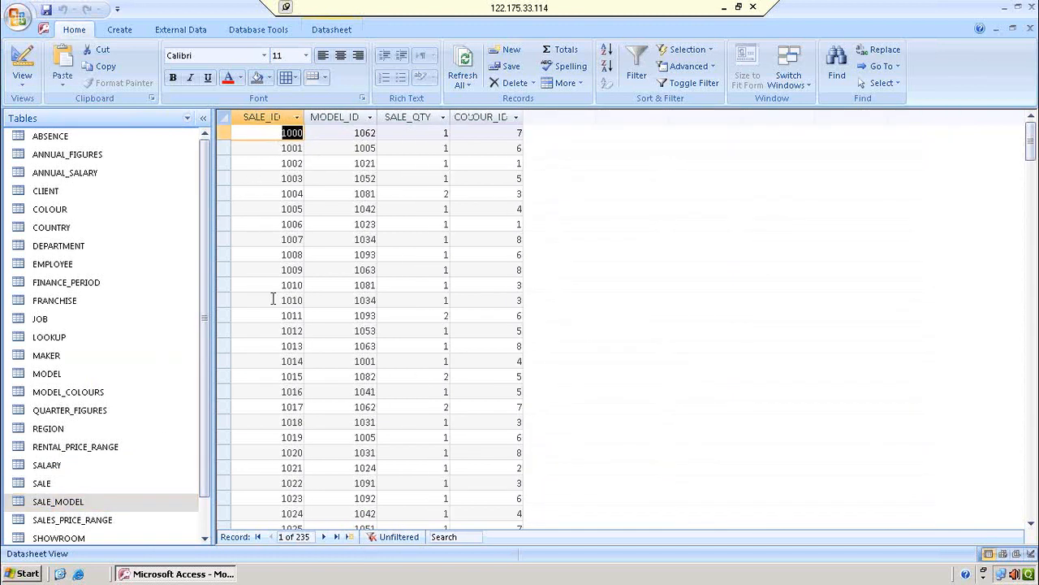
{"action": "double_click", "coordinate": [108, 483]}
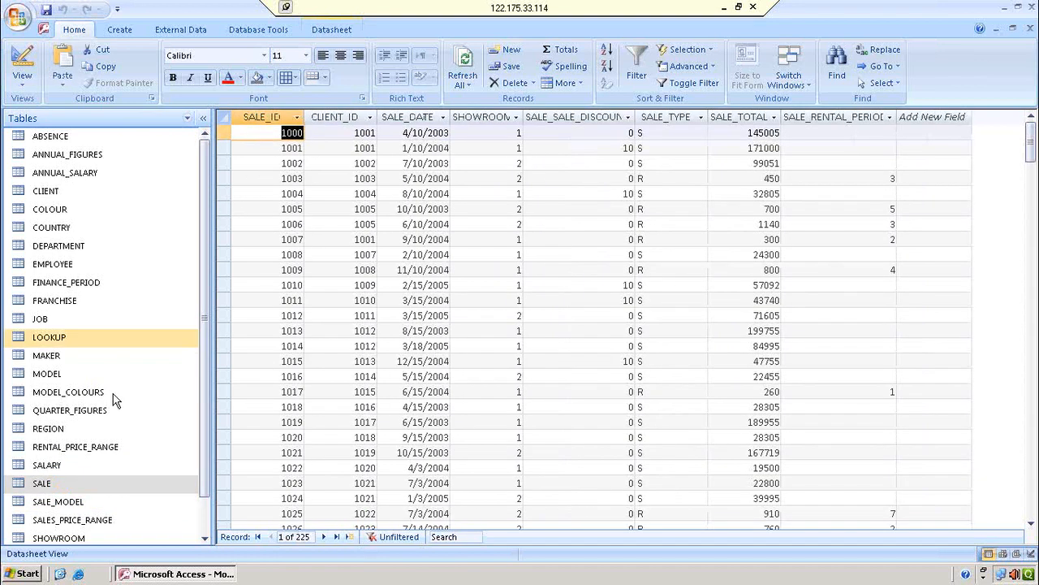
{"action": "double_click", "coordinate": [86, 502]}
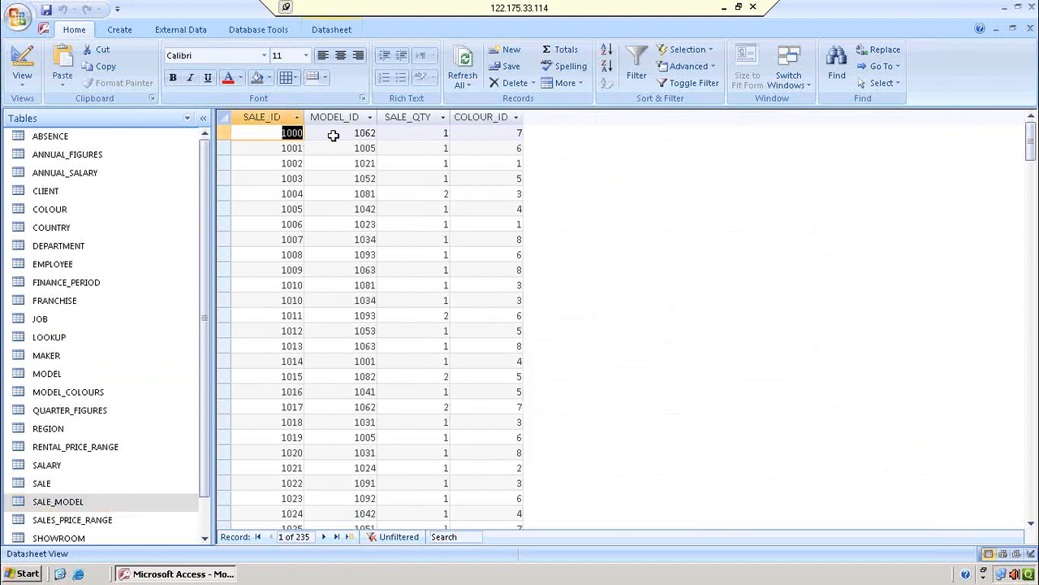
{"action": "key", "text": "Tab"}
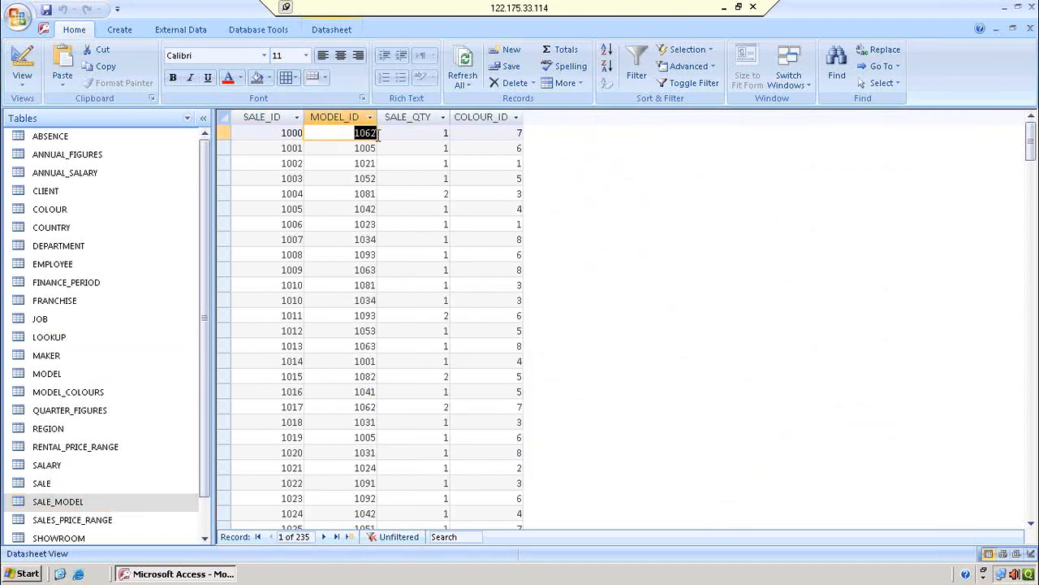
- Look up the name of model 1062 in the MODEL table, and return to the SALE table
{"action": "double_click", "coordinate": [43, 374]}
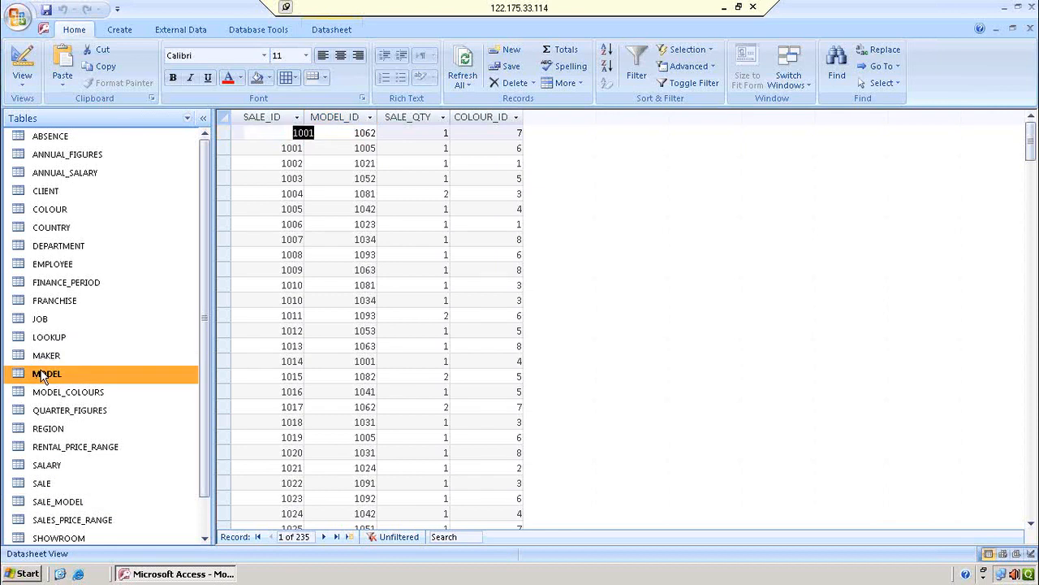
{"action": "left_click", "coordinate": [297, 498]}
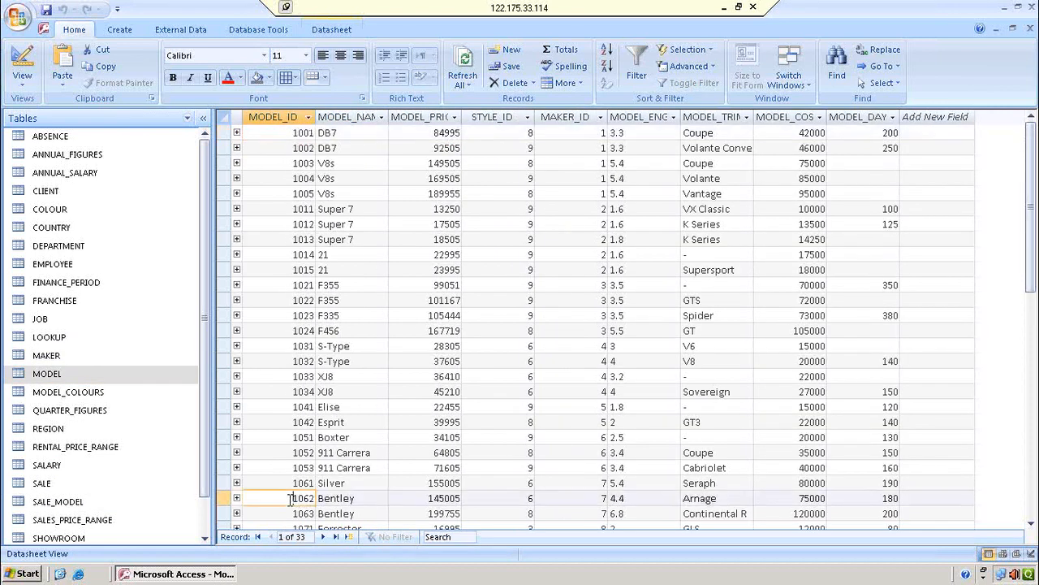
{"action": "left_click", "coordinate": [360, 498]}
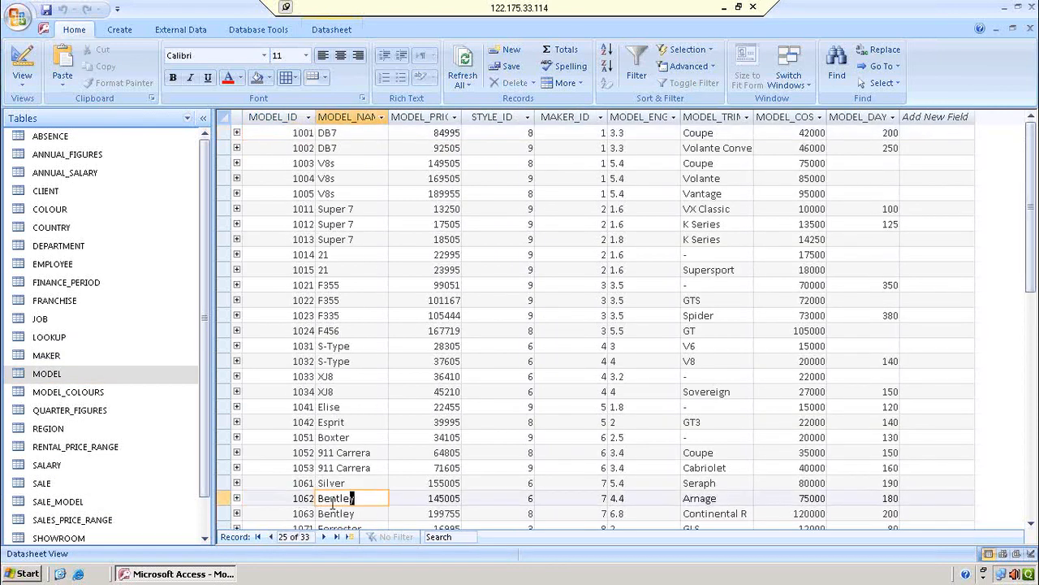
{"action": "left_click_drag", "start_coordinate": [333, 504], "coordinate": [307, 498]}
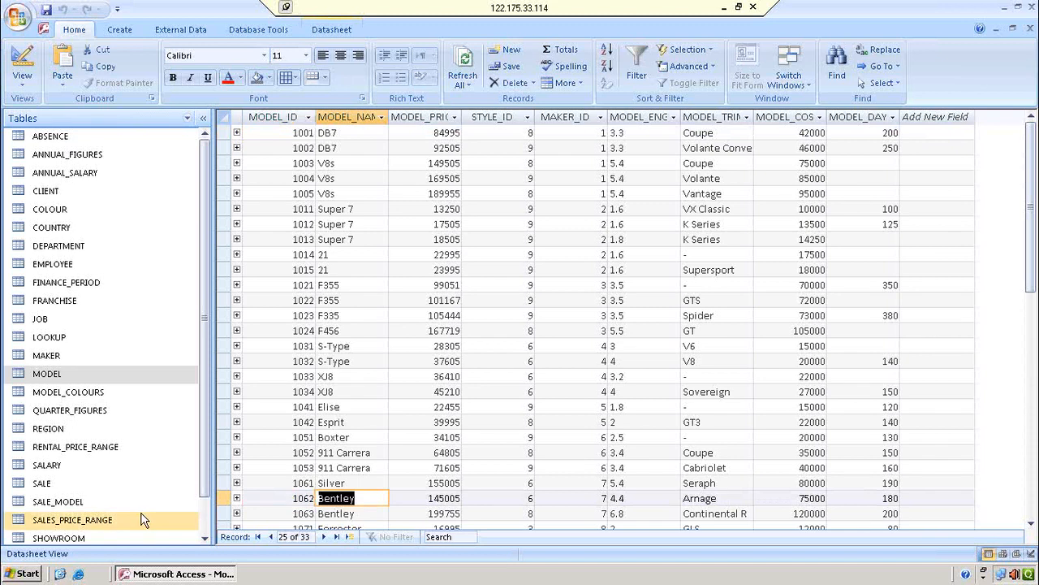
{"action": "double_click", "coordinate": [82, 486]}
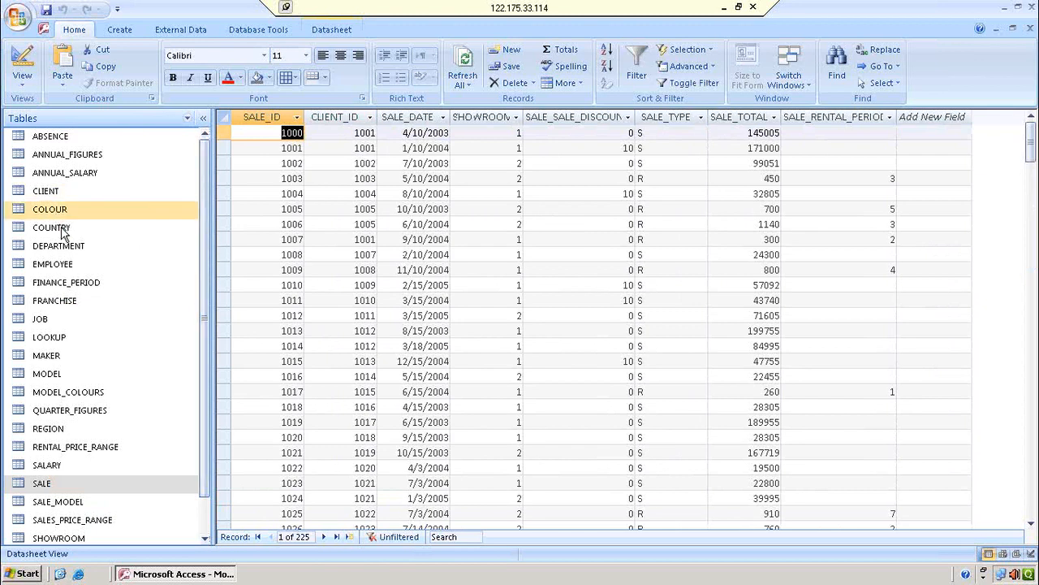
- Open the CLIENT table and examine the first client's name fields
{"action": "left_click", "coordinate": [57, 191]}
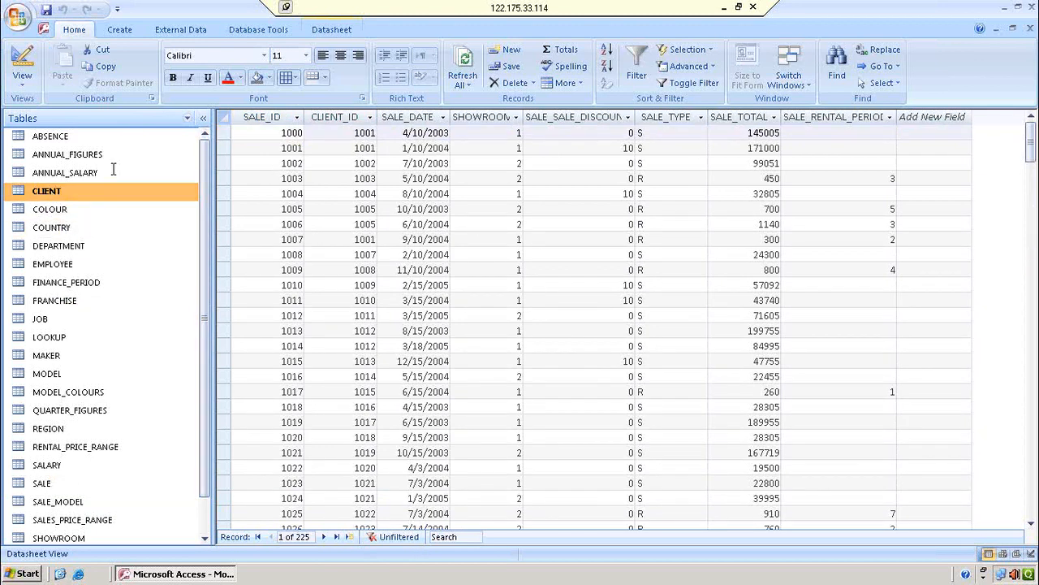
{"action": "double_click", "coordinate": [102, 193]}
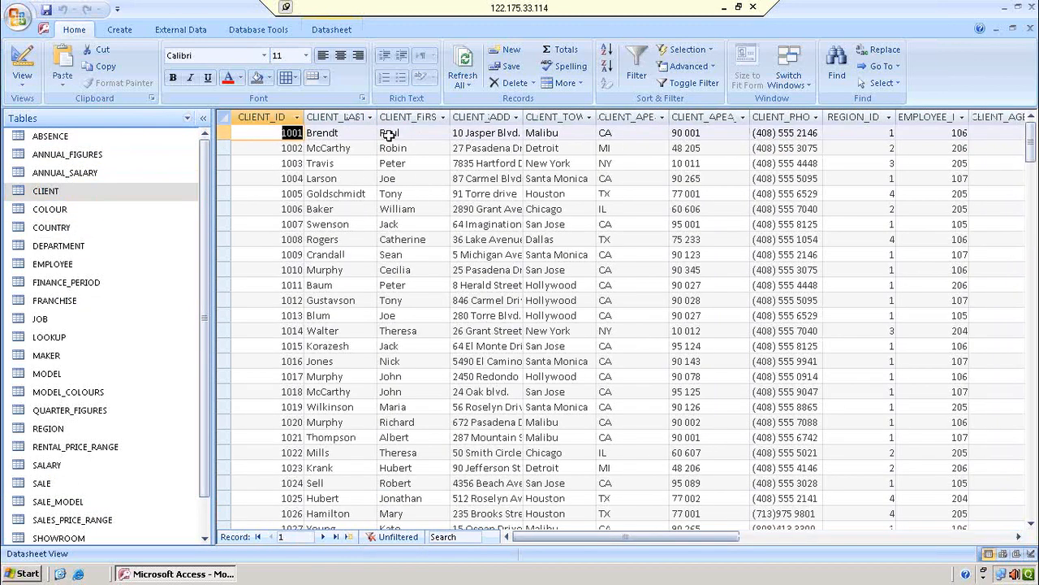
{"action": "left_click_drag", "start_coordinate": [406, 133], "coordinate": [382, 132]}
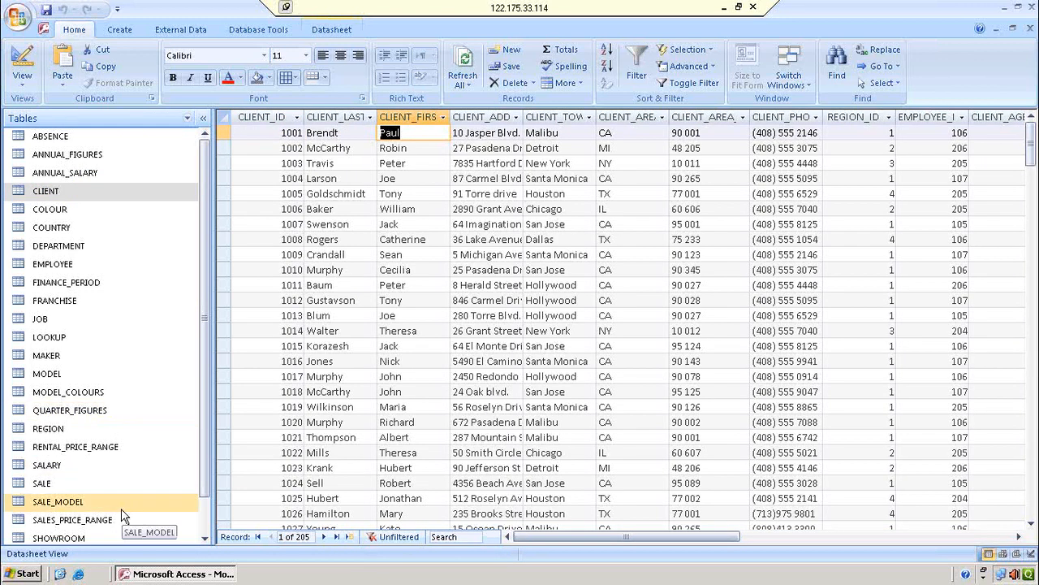
- Check the first showroom's name and COUNTRY_ID in the SHOWROOM table, and look up the matching country name in the COUNTRY table
{"action": "left_click", "coordinate": [75, 539]}
{"action": "double_click", "coordinate": [74, 540]}
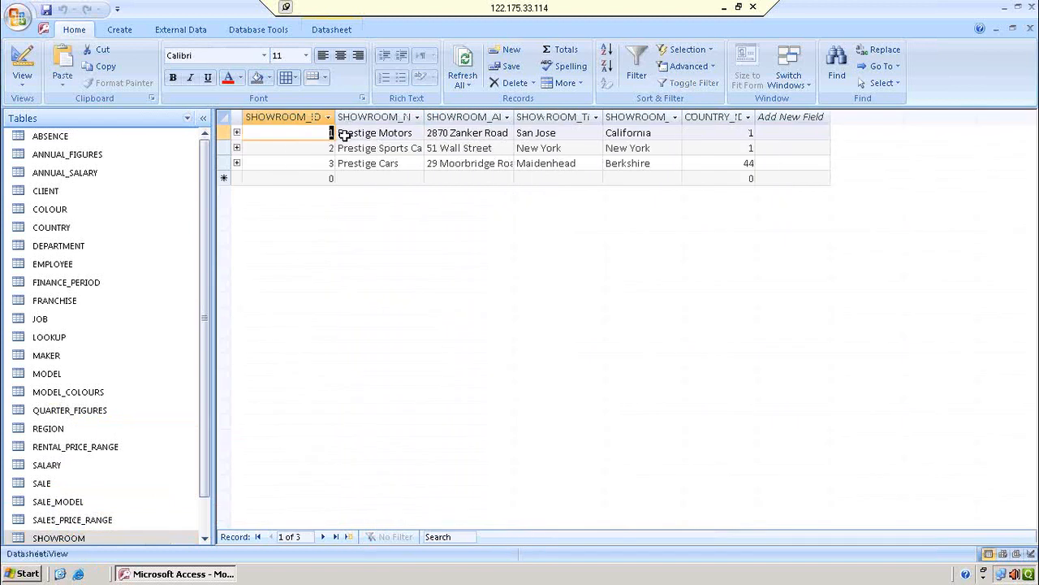
{"action": "left_click", "coordinate": [340, 135]}
{"action": "left_click", "coordinate": [395, 134]}
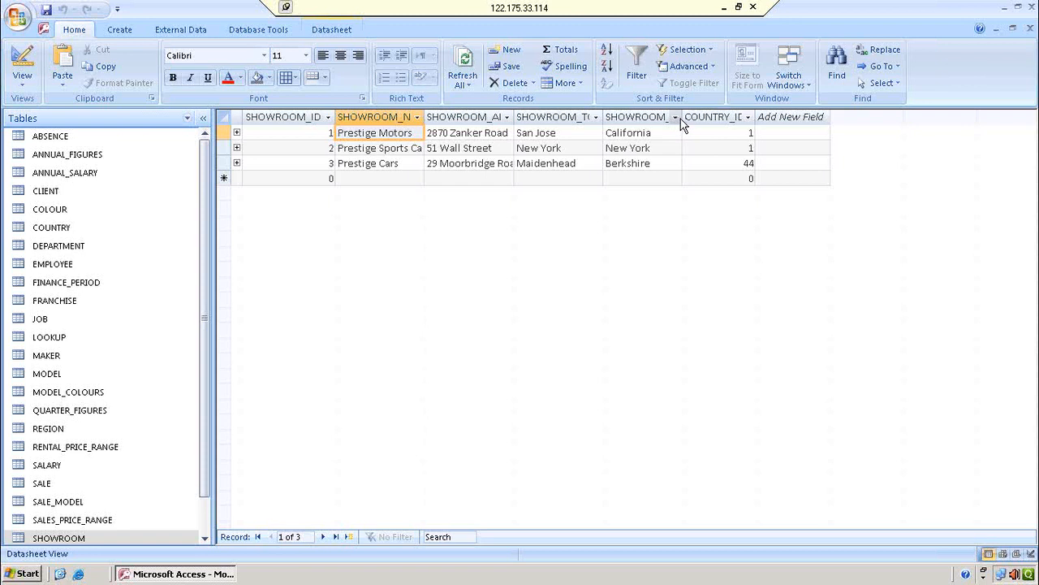
{"action": "left_click", "coordinate": [740, 133]}
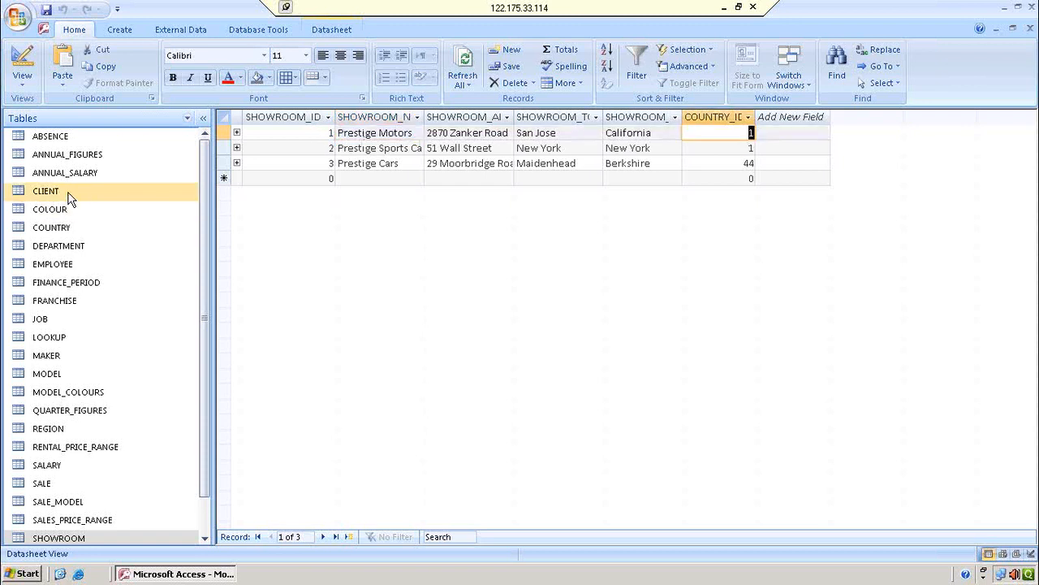
{"action": "double_click", "coordinate": [73, 231]}
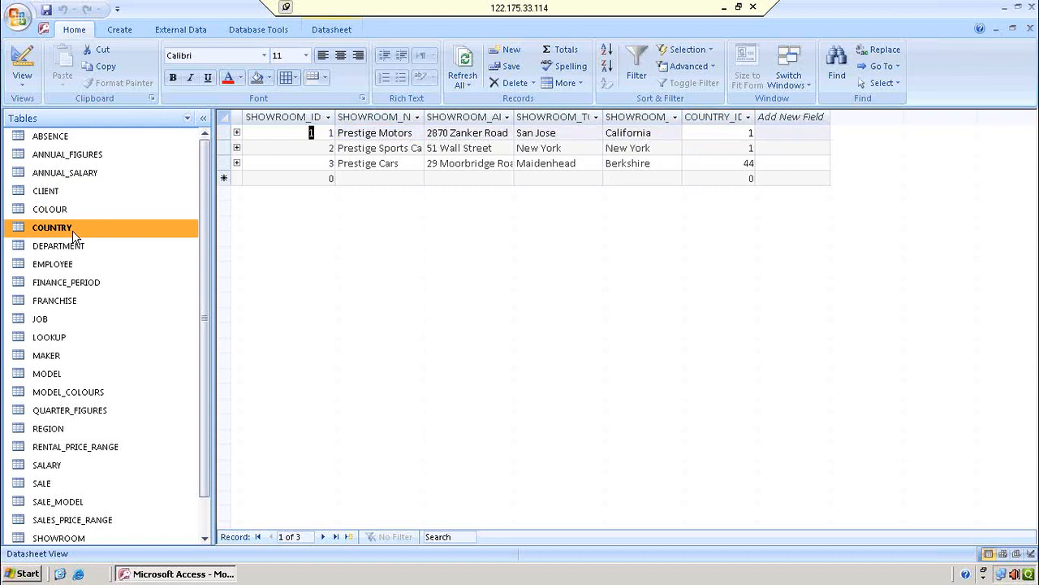
{"action": "left_click_drag", "start_coordinate": [342, 136], "coordinate": [326, 136]}
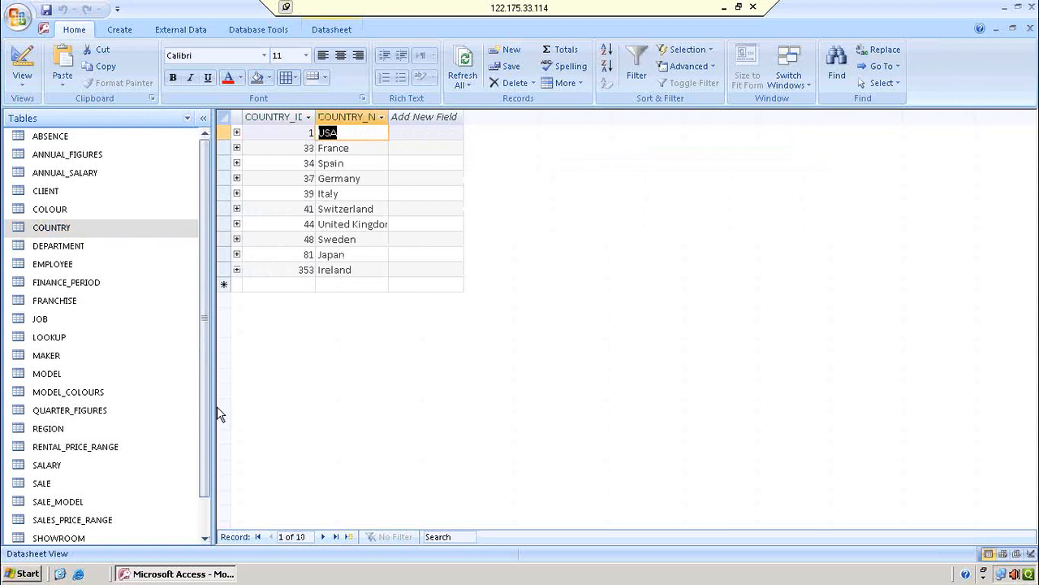
- Open the SALES_PRICE_RANGE table, examine the Expensive range, and widen the PRICE_RANGE column to show its full labels
{"action": "left_click_drag", "start_coordinate": [206, 441], "coordinate": [214, 482]}
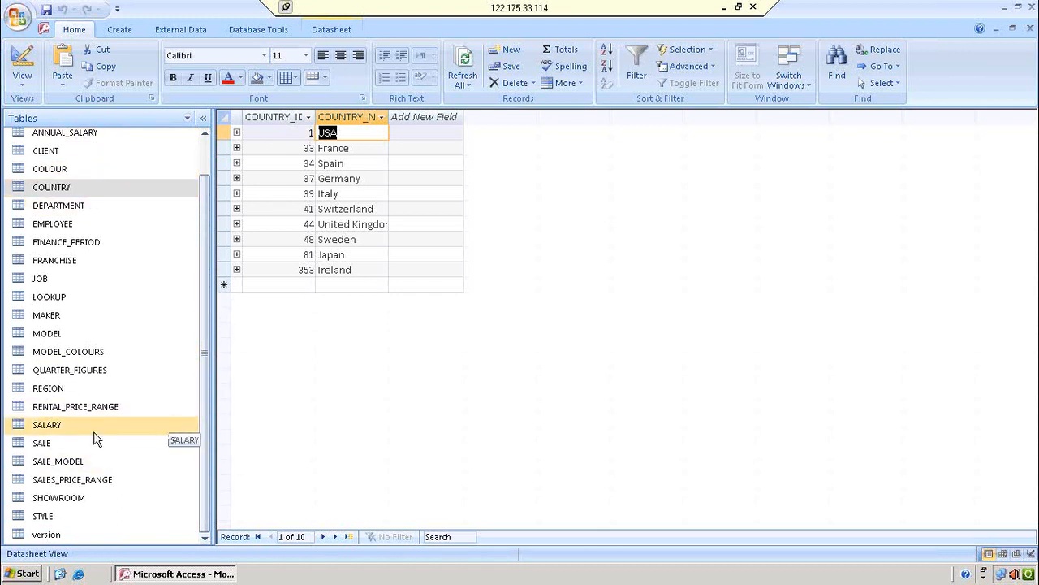
{"action": "double_click", "coordinate": [75, 481]}
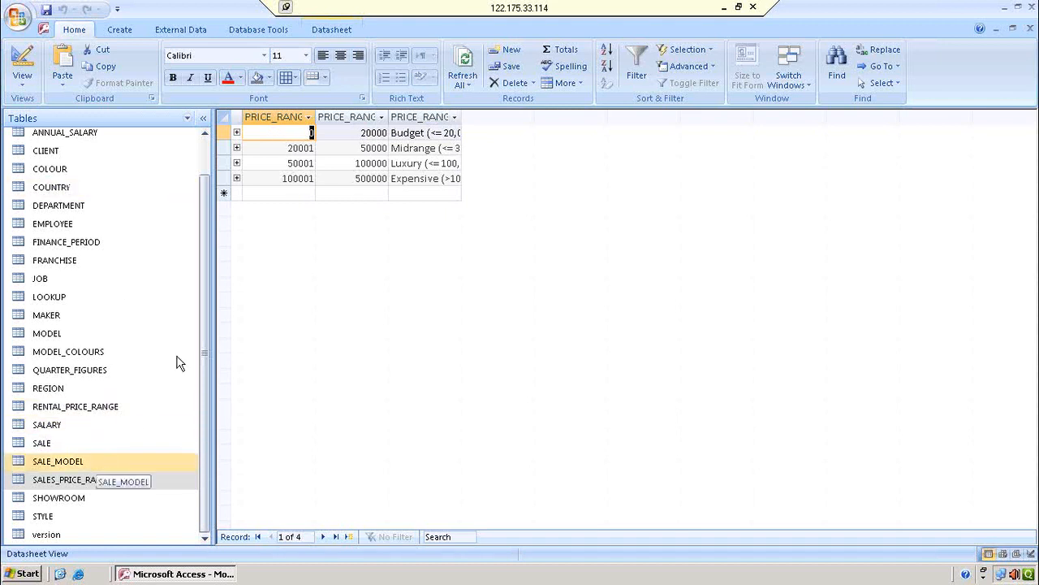
{"action": "left_click", "coordinate": [300, 180]}
{"action": "left_click", "coordinate": [401, 178]}
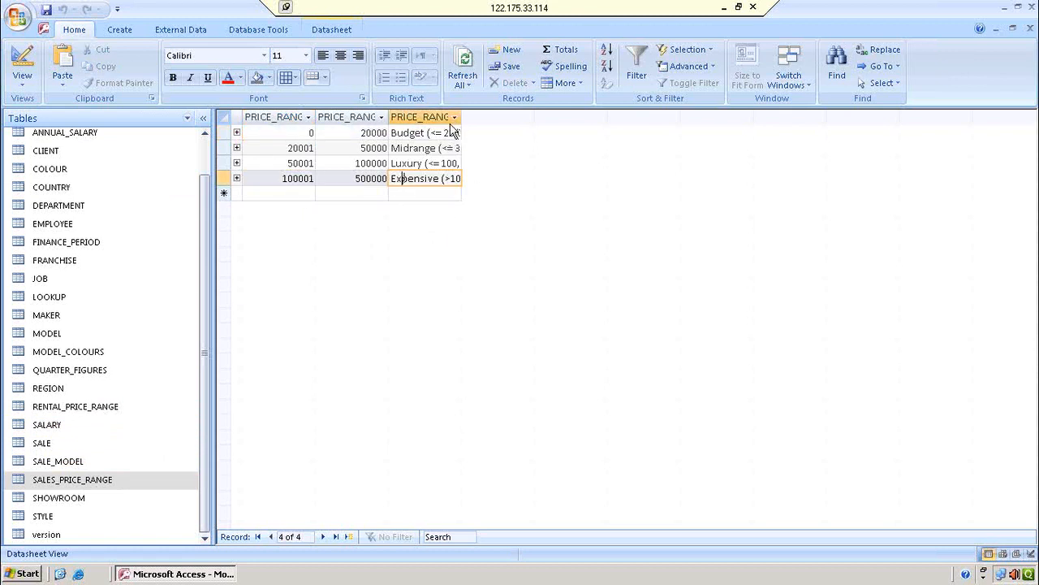
{"action": "left_click_drag", "start_coordinate": [462, 116], "coordinate": [493, 117]}
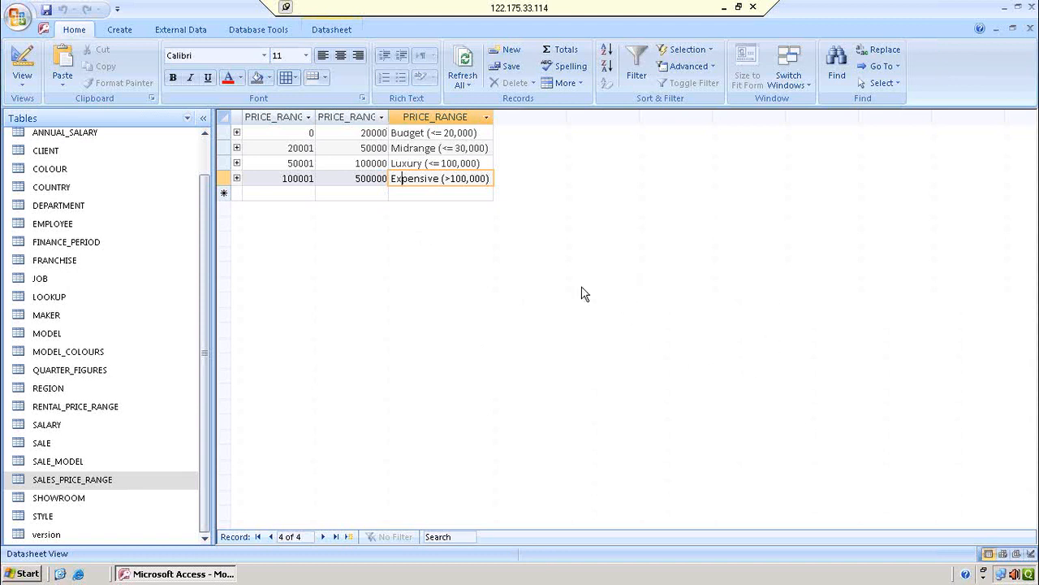
- Minimize Access and the remote session, and close the 6_Emp_Info universe in Universe Designer without saving changes
{"action": "left_click", "coordinate": [996, 7]}
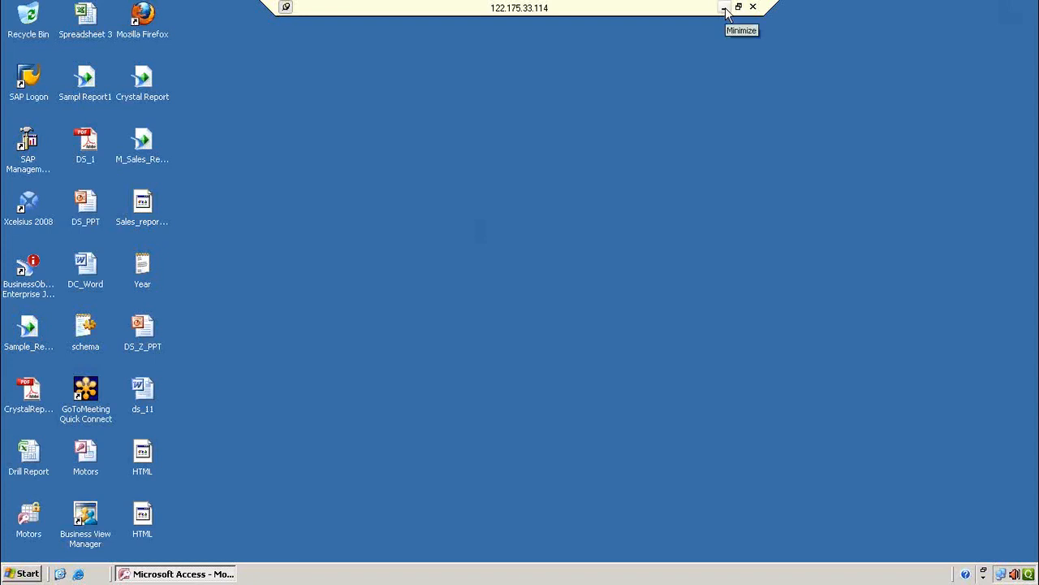
{"action": "left_click", "coordinate": [723, 8]}
{"action": "left_click", "coordinate": [1029, 10]}
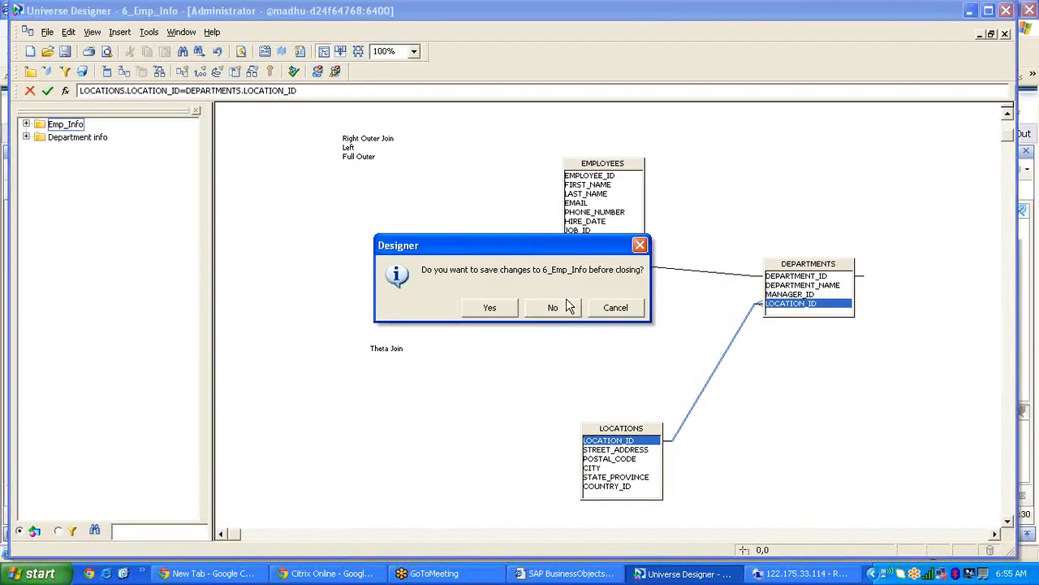
{"action": "left_click", "coordinate": [560, 308]}
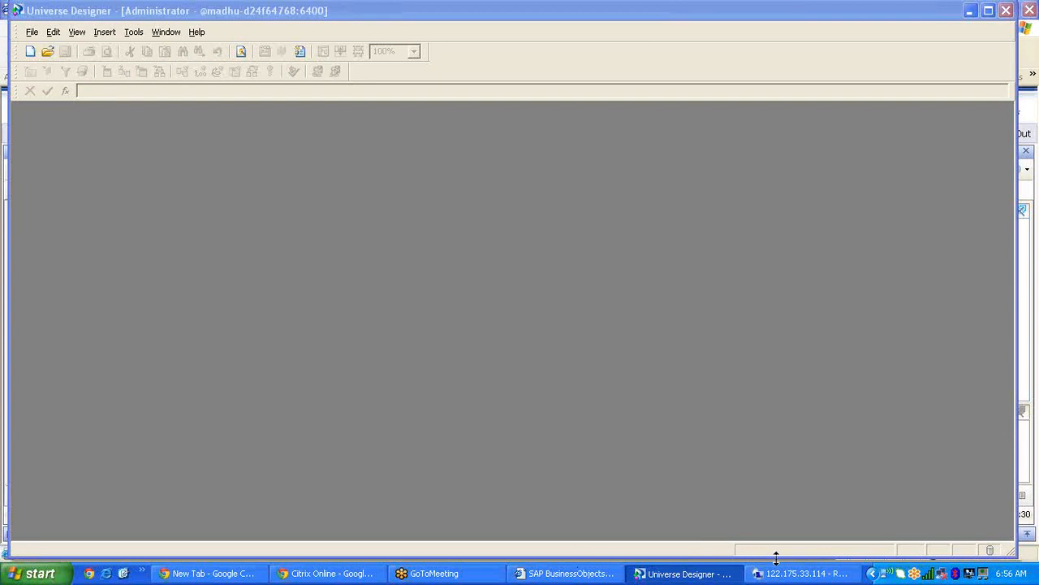
- Return to Access in the remote session and open the SALE table of the Motors database
{"action": "left_click", "coordinate": [828, 575]}
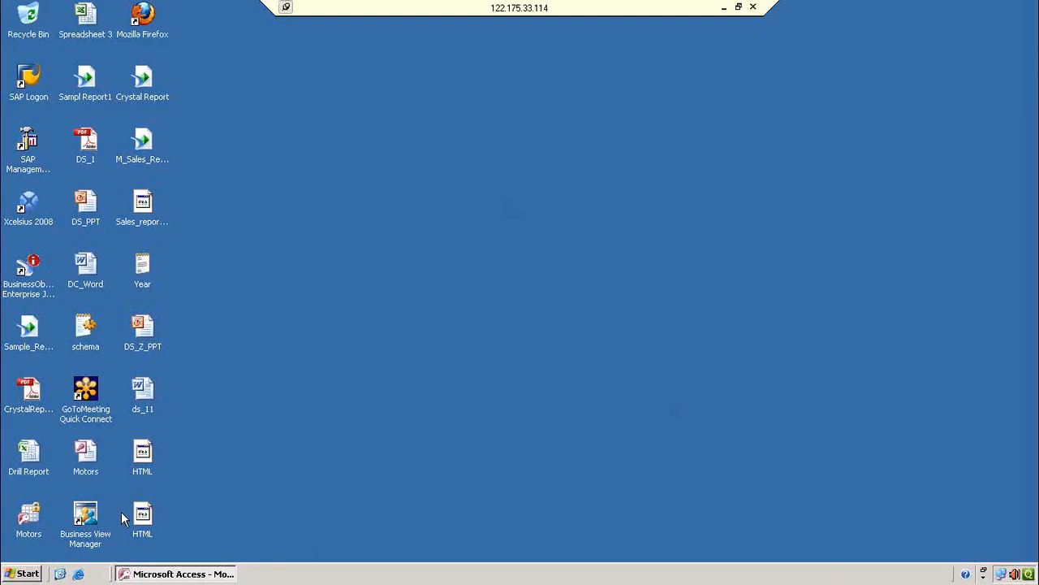
{"action": "left_click", "coordinate": [182, 575]}
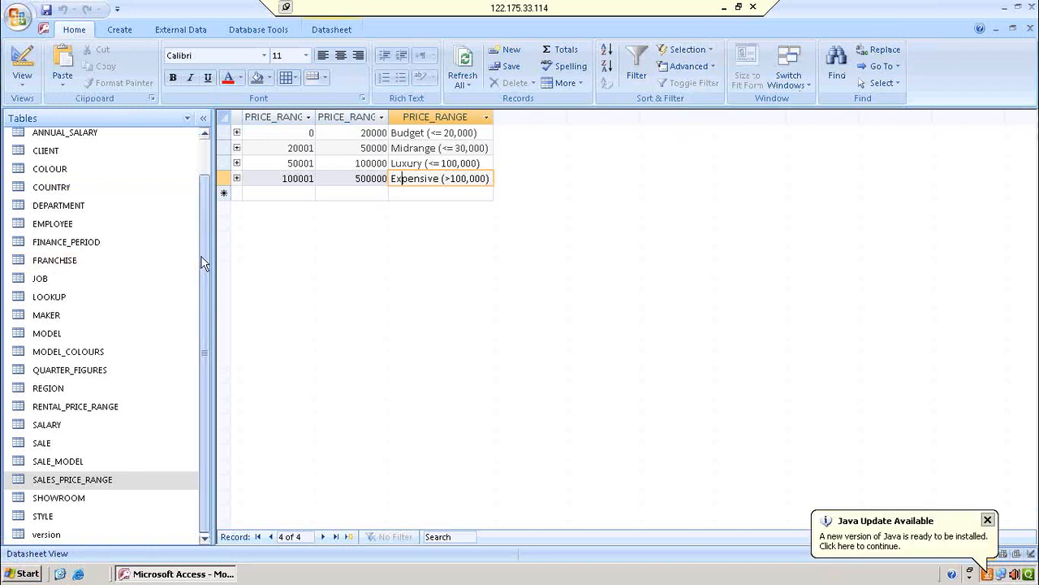
{"action": "scroll", "coordinate": [203, 262], "scroll_direction": "up", "scroll_amount": 2}
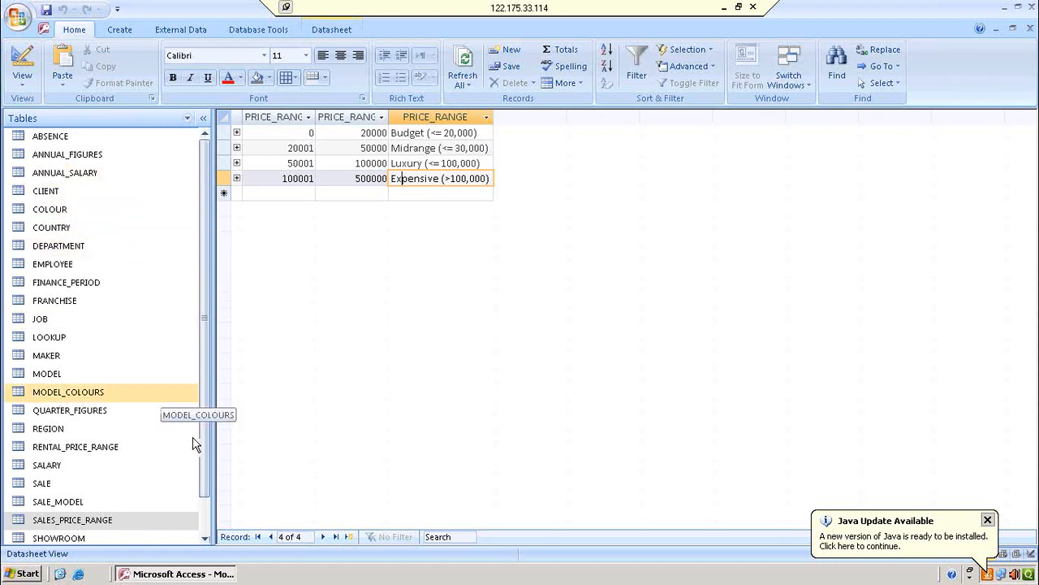
{"action": "left_click_drag", "start_coordinate": [205, 435], "coordinate": [201, 470]}
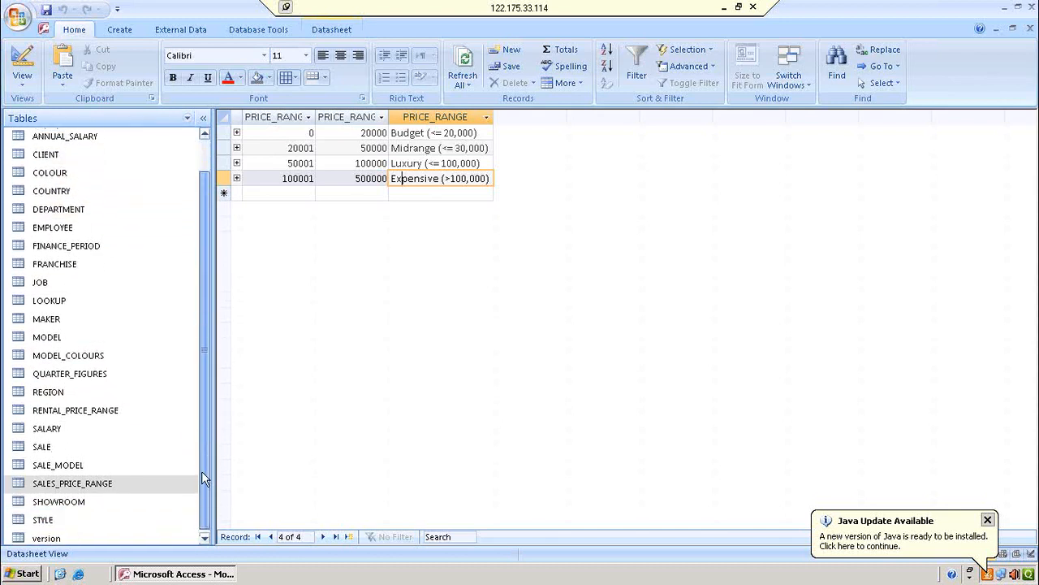
{"action": "double_click", "coordinate": [42, 443]}
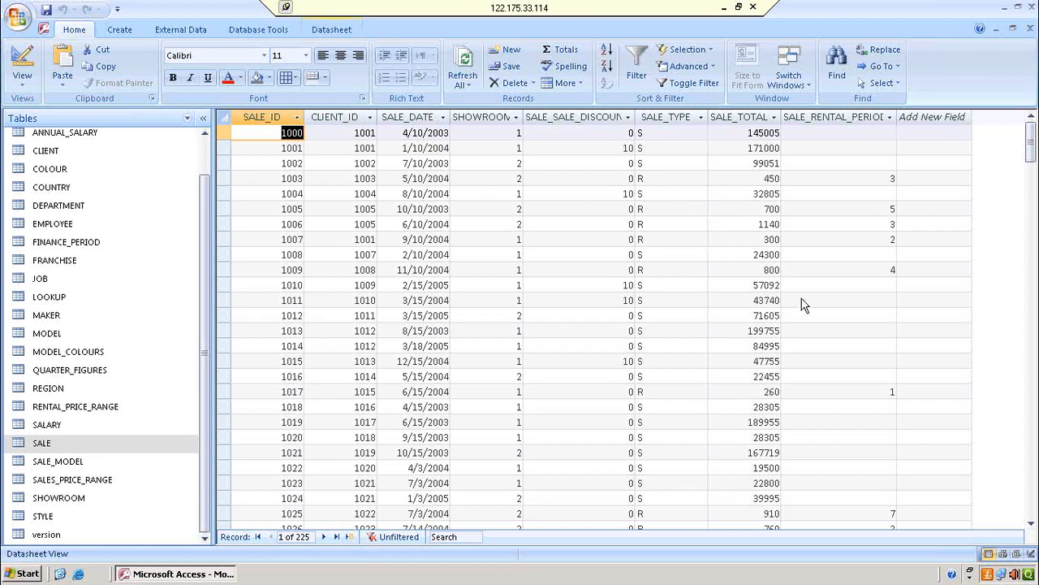
- Switch to Toad for Oracle, connect to the XE database as CV_BI, and open the Schema Browser
{"action": "left_click", "coordinate": [723, 8]}
{"action": "left_click", "coordinate": [123, 575]}
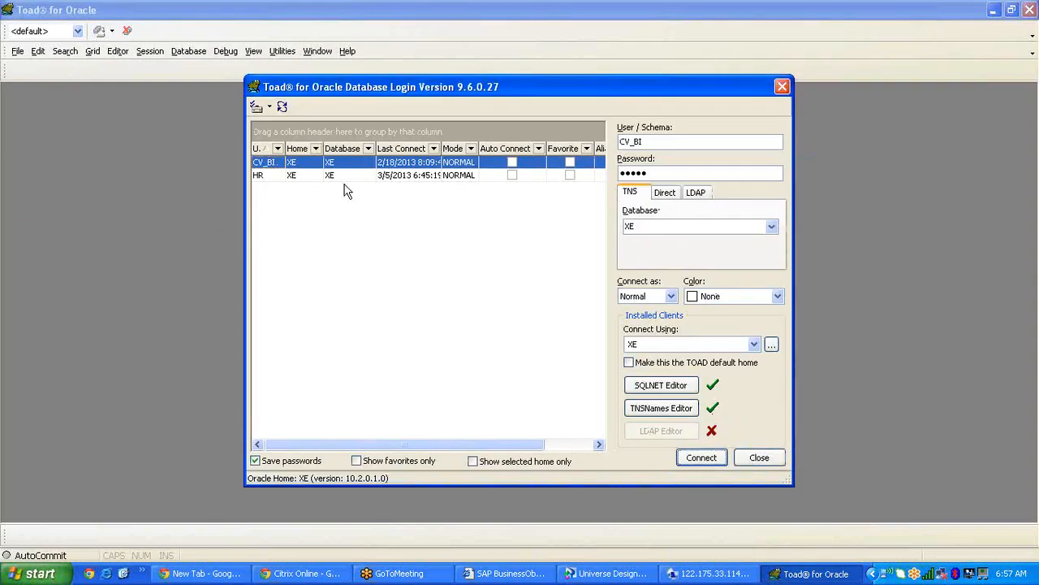
{"action": "left_click", "coordinate": [704, 462]}
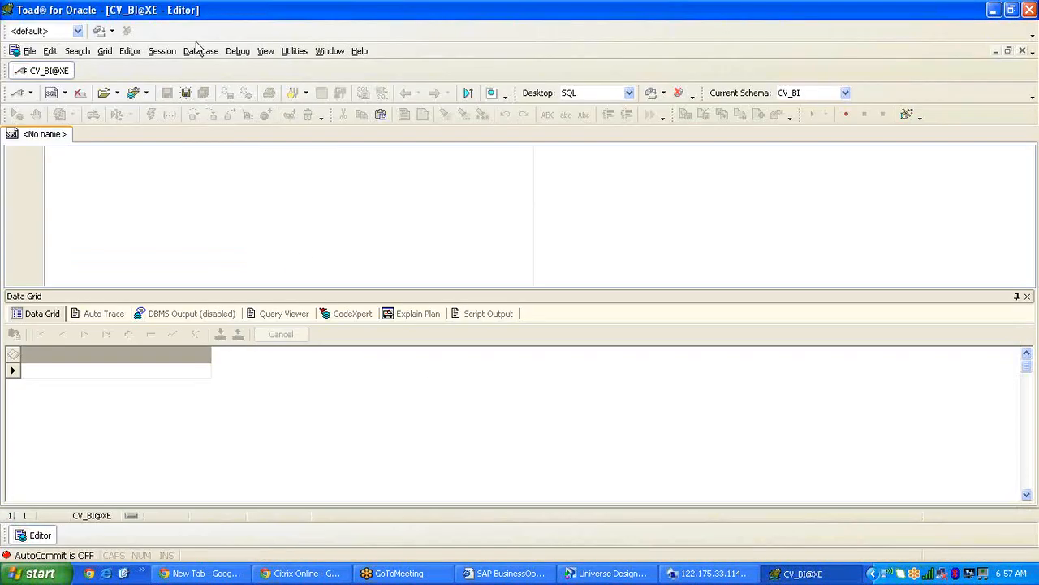
{"action": "left_click", "coordinate": [202, 52]}
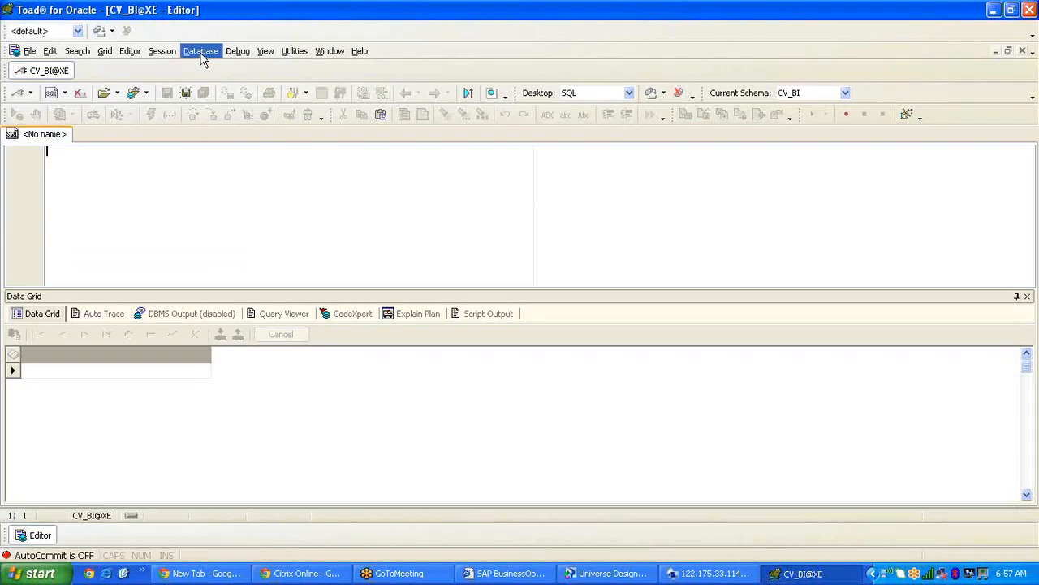
{"action": "left_click", "coordinate": [238, 83]}
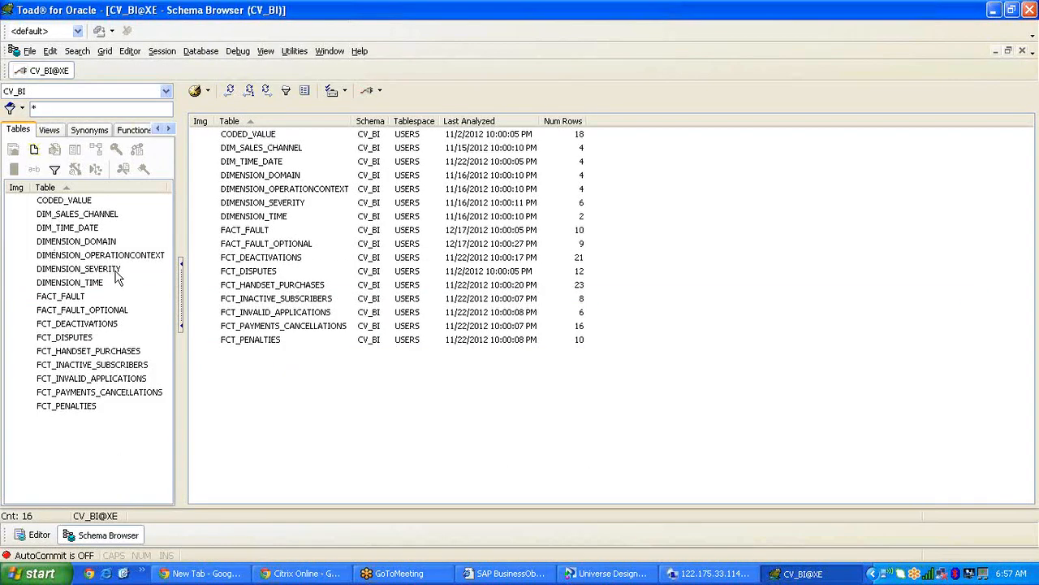
- Examine the data in the fact tables from FACT_FAULT to FCT_DISPUTES, and in the DIMENSION_SEVERITY table
{"action": "left_click", "coordinate": [72, 297]}
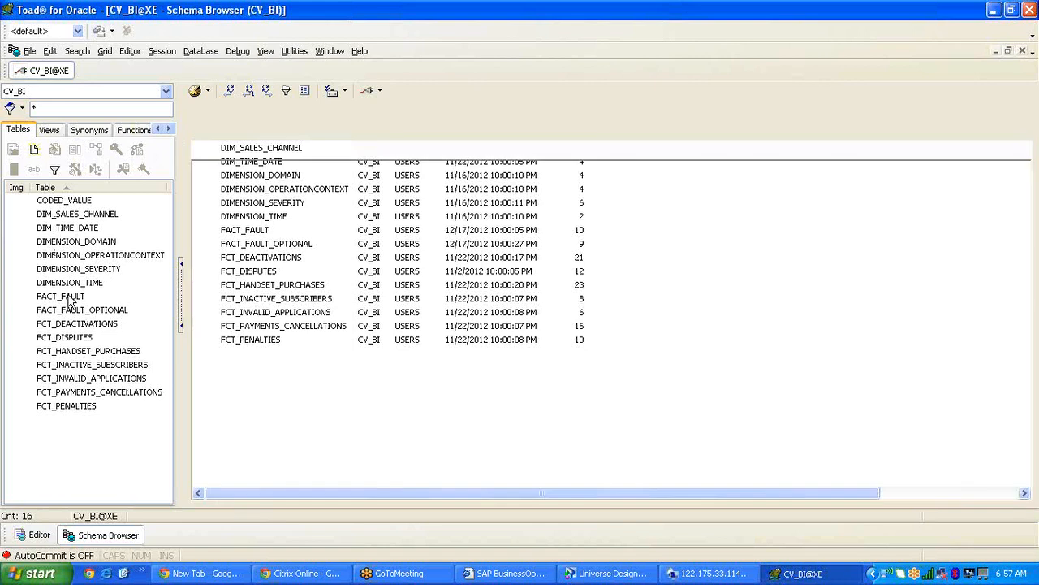
{"action": "left_click", "coordinate": [79, 311]}
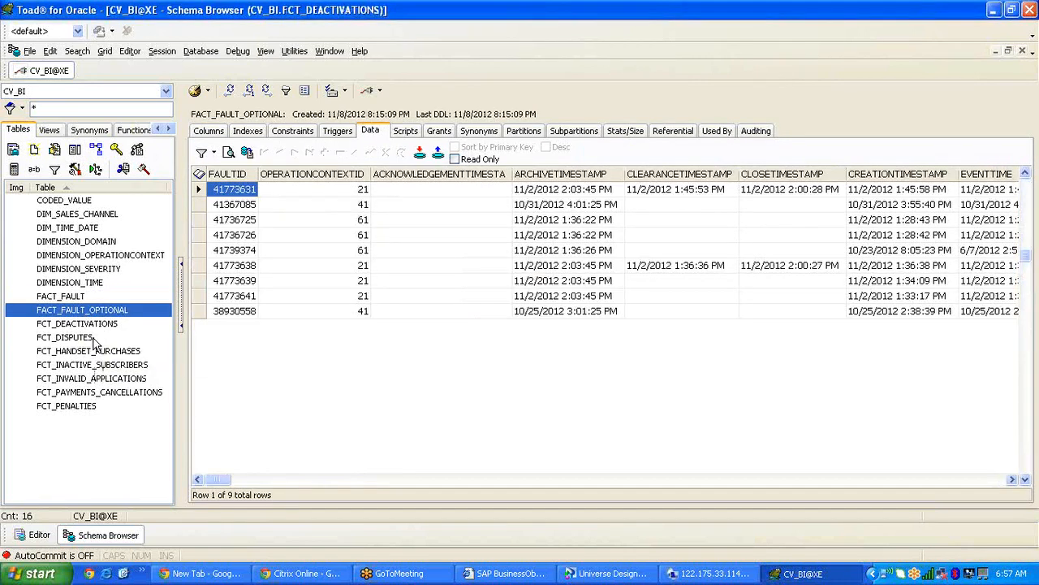
{"action": "key", "text": "Down"}
{"action": "key", "text": "Down"}
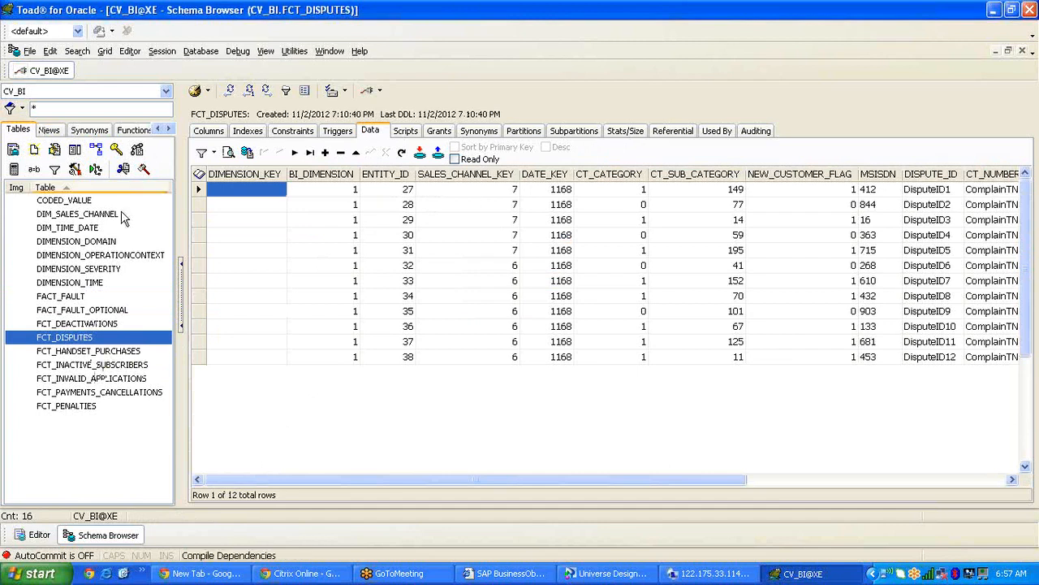
{"action": "left_click", "coordinate": [114, 272]}
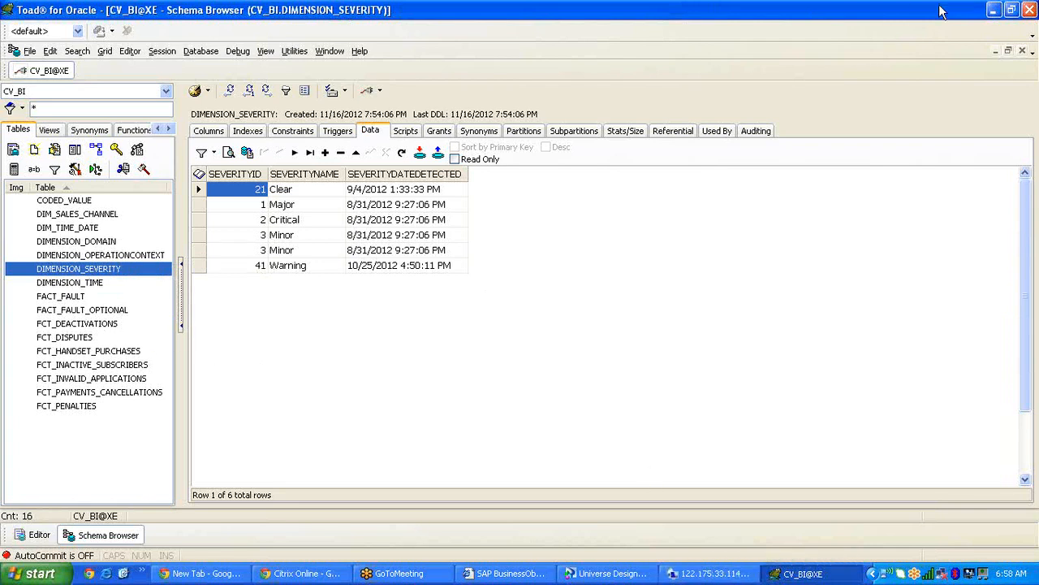
- Minimize Toad for Oracle, switch back to the remote desktop session, and select the Motors database file
{"action": "left_click", "coordinate": [993, 10]}
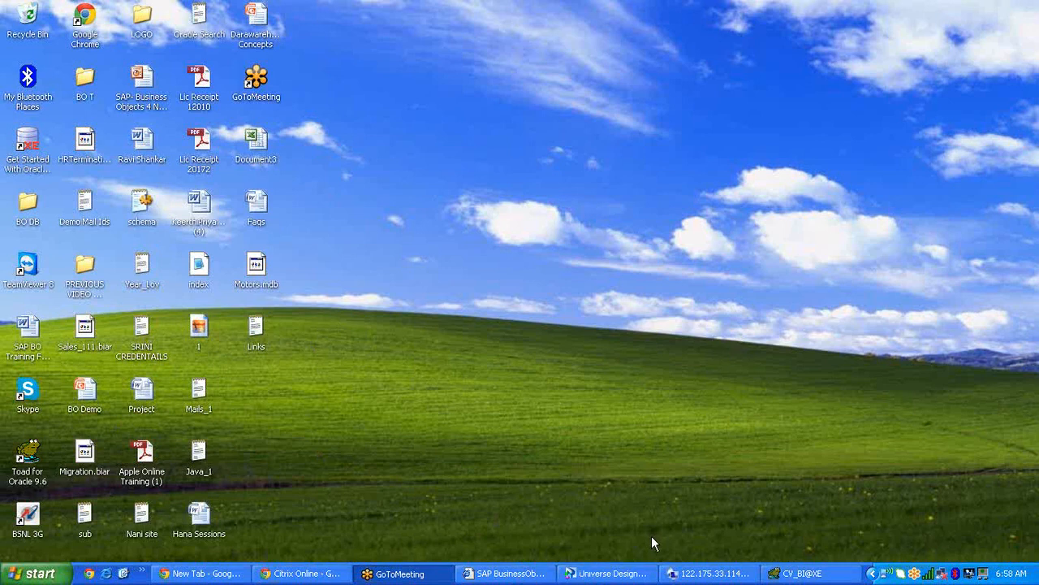
{"action": "left_click", "coordinate": [703, 572]}
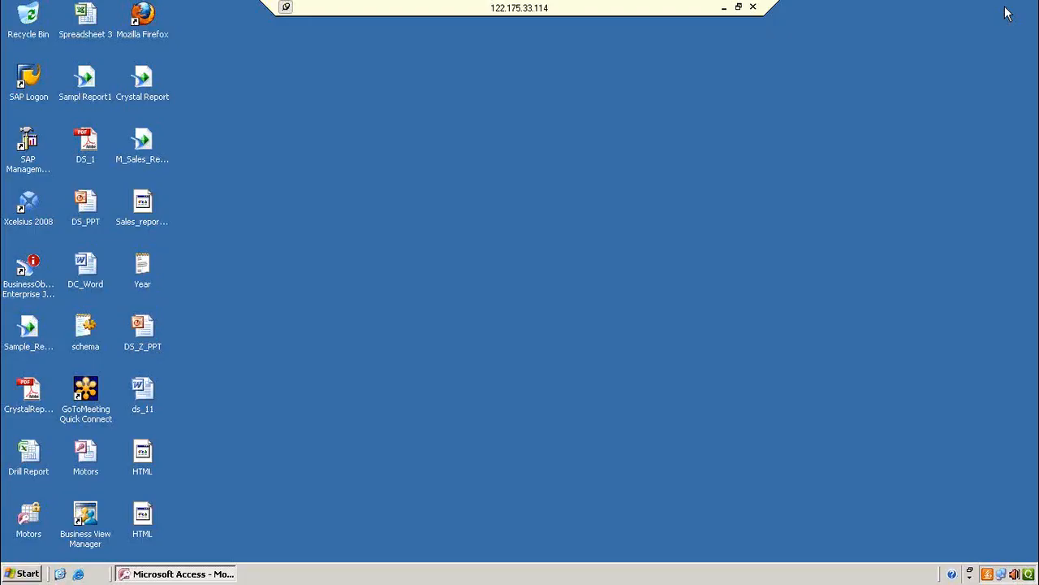
{"action": "left_click", "coordinate": [85, 457]}
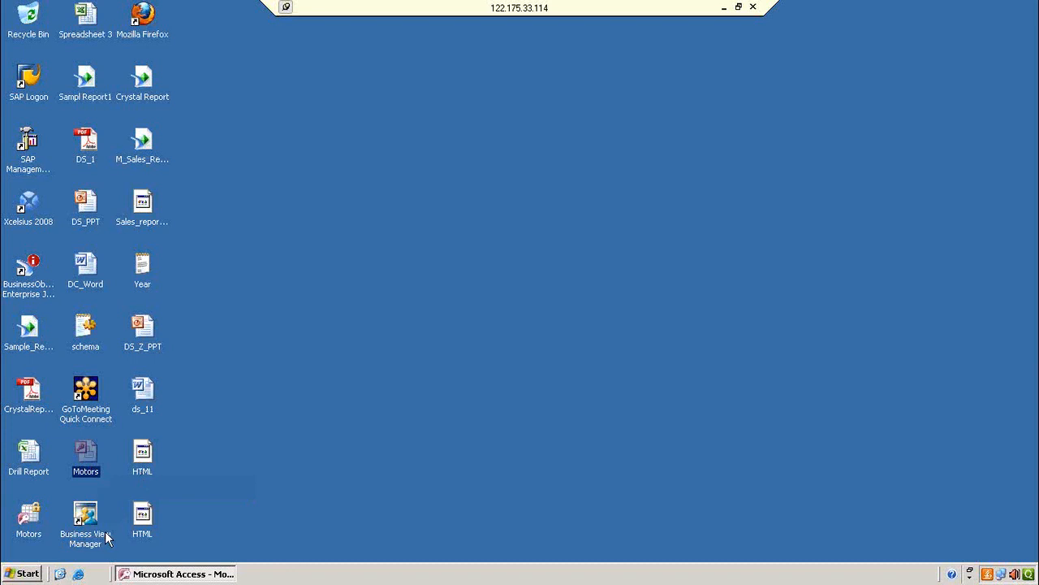
{"action": "left_click", "coordinate": [25, 572]}
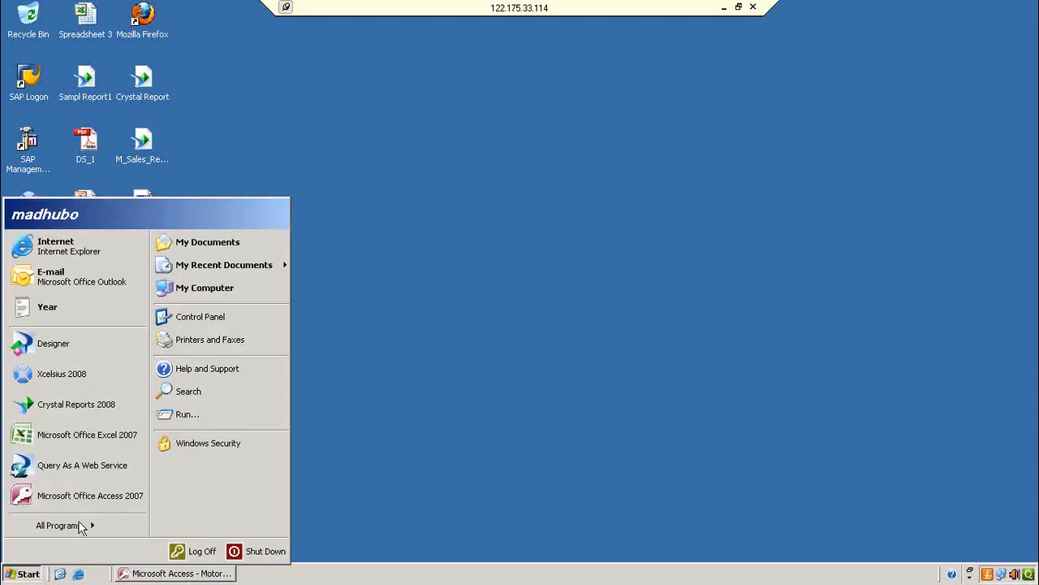
{"action": "left_click", "coordinate": [426, 455]}
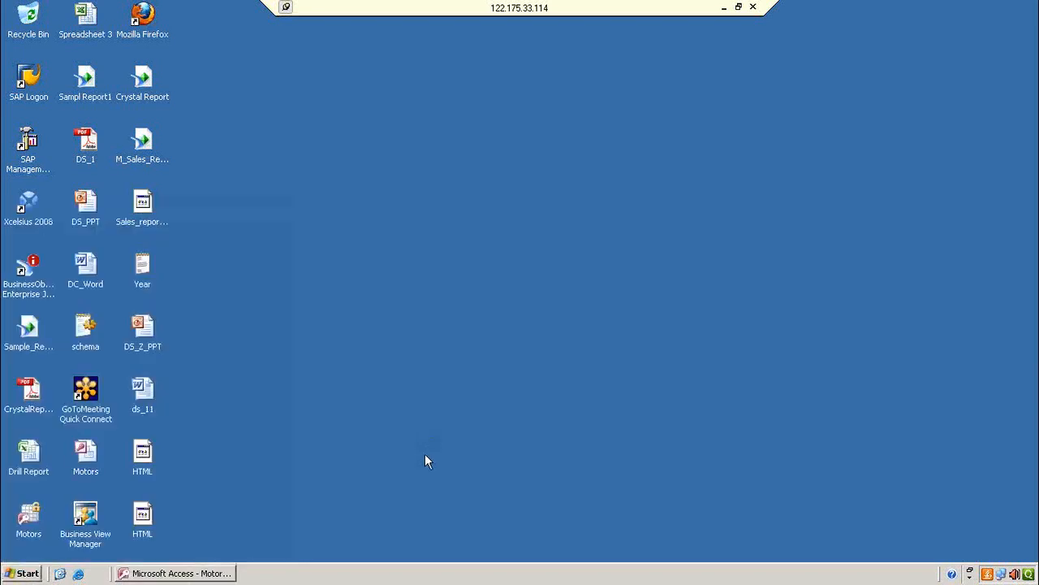
{"action": "left_click", "coordinate": [27, 575]}
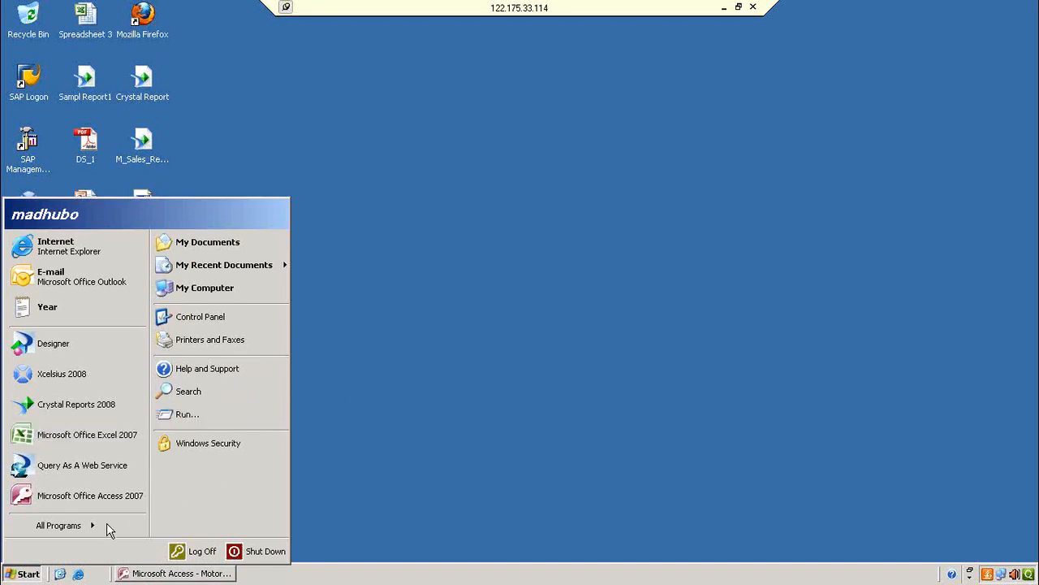
{"action": "left_click", "coordinate": [20, 525]}
{"action": "left_click", "coordinate": [441, 491]}
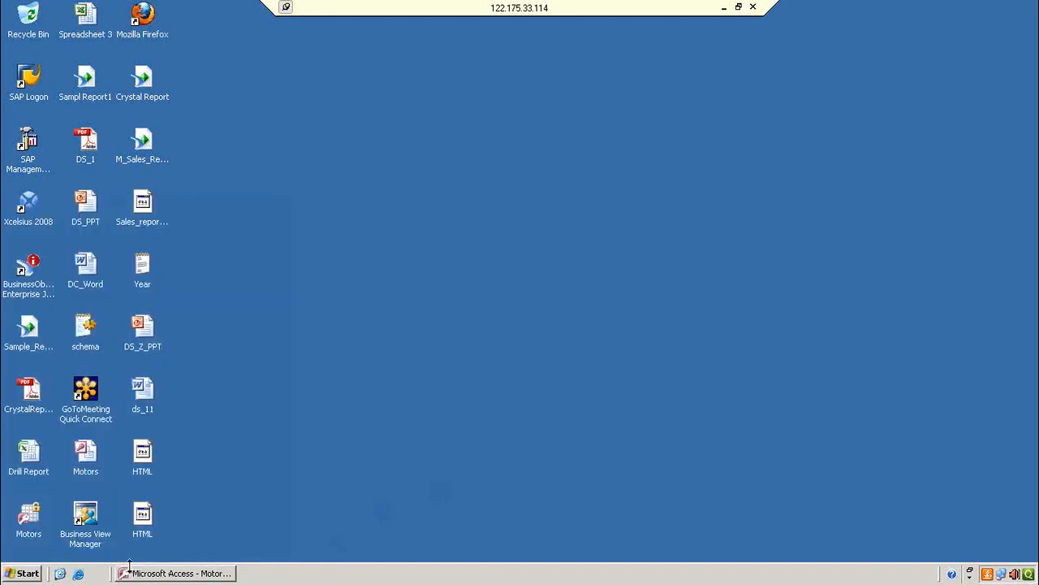
- Open the ODBC Data Source Administrator in the remote session and display the system data sources
{"action": "left_click", "coordinate": [25, 575]}
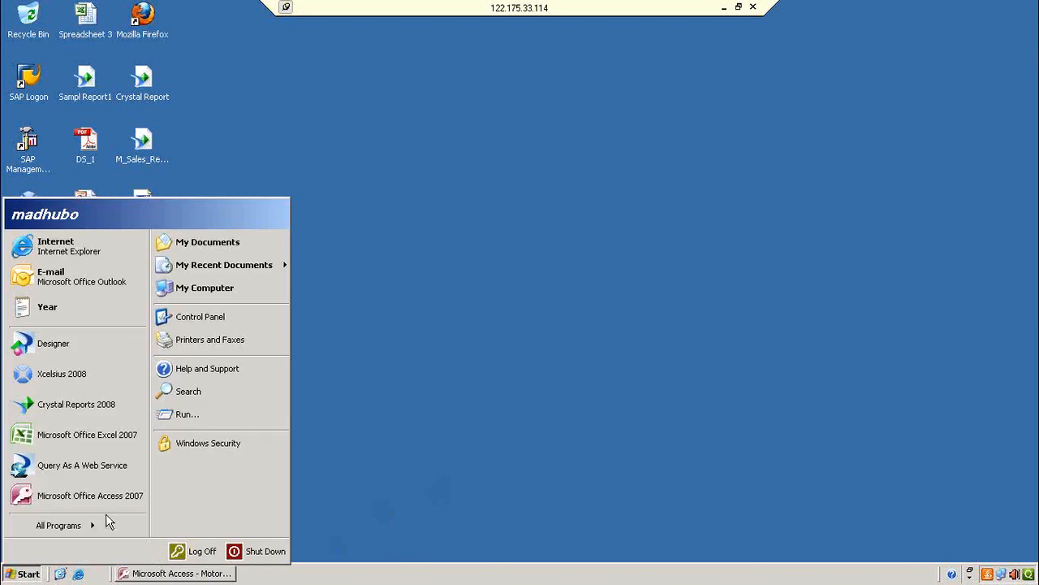
{"action": "mouse_move", "coordinate": [97, 529]}
{"action": "mouse_move", "coordinate": [195, 273]}
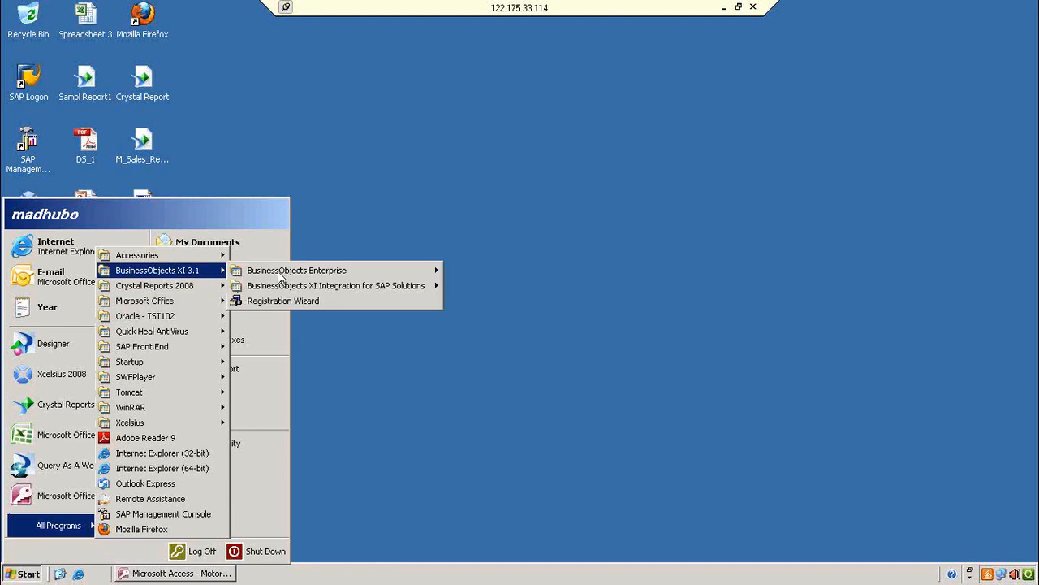
{"action": "mouse_move", "coordinate": [315, 272]}
{"action": "left_click", "coordinate": [503, 289]}
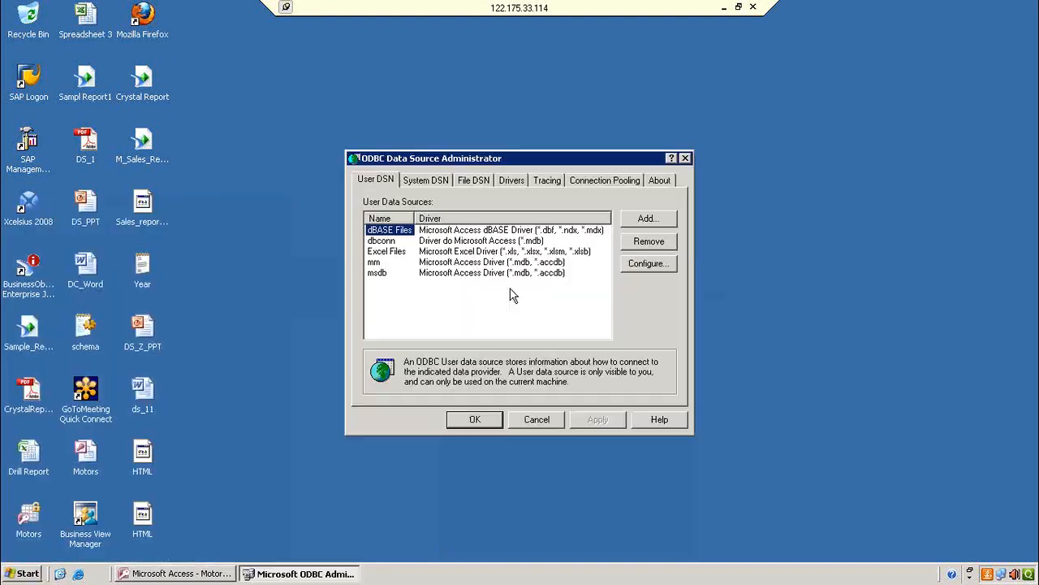
{"action": "left_click", "coordinate": [426, 182]}
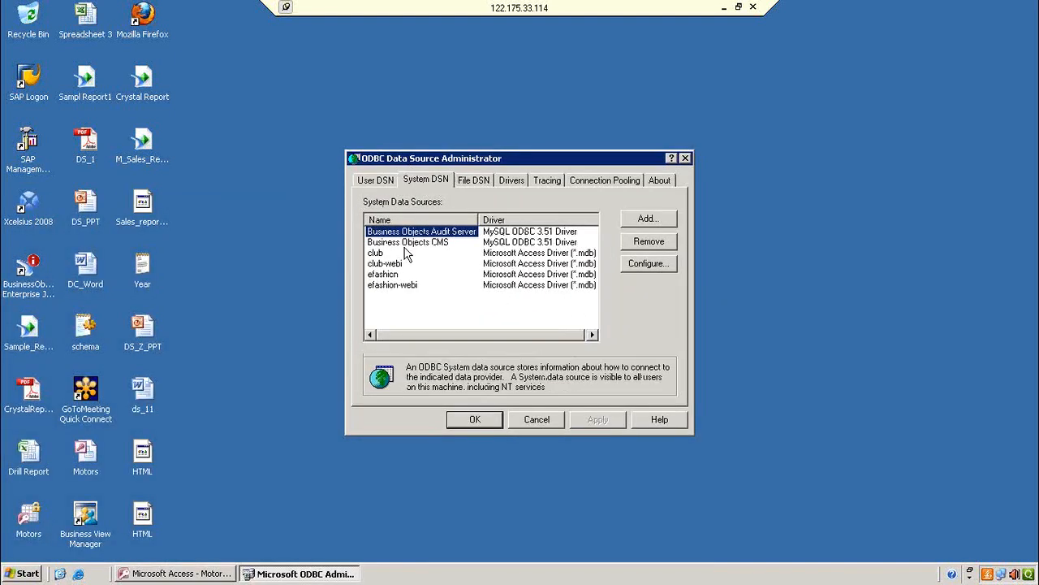
- Start a new system data source with the Microsoft Access Driver (*.mdb) and name it M_Motors
{"action": "left_click", "coordinate": [658, 220]}
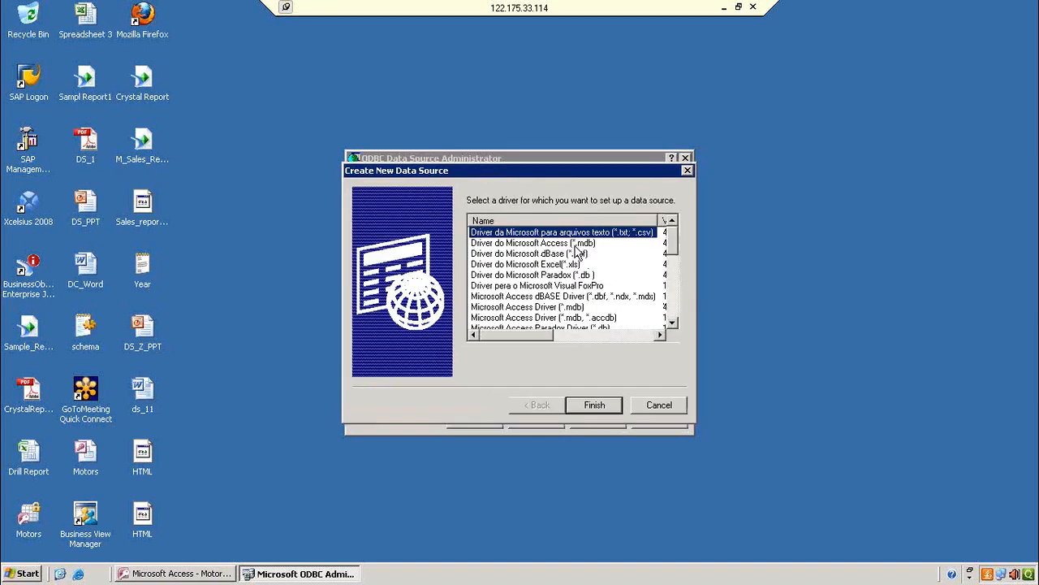
{"action": "left_click", "coordinate": [577, 307]}
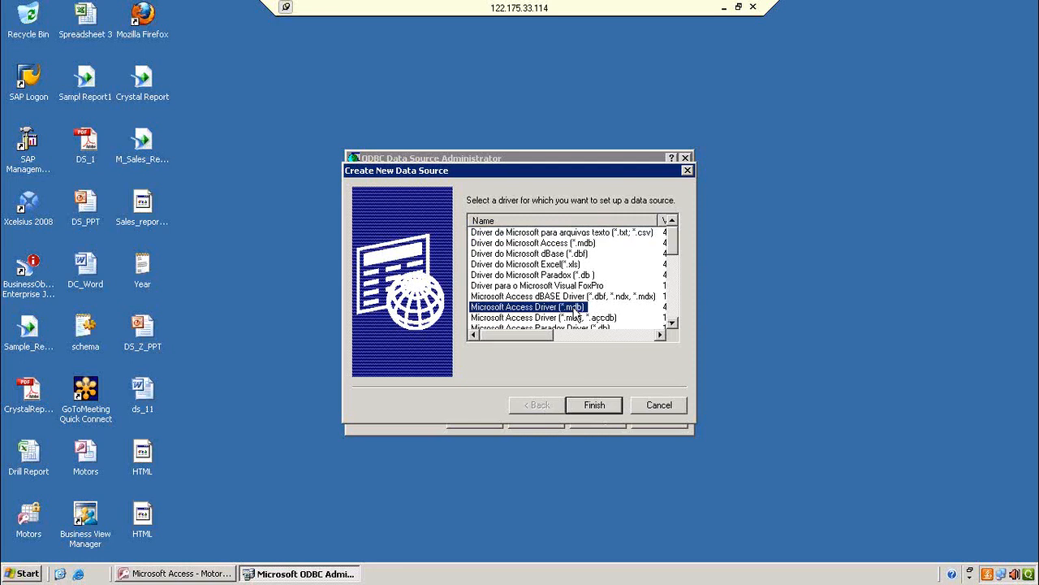
{"action": "left_click", "coordinate": [594, 405]}
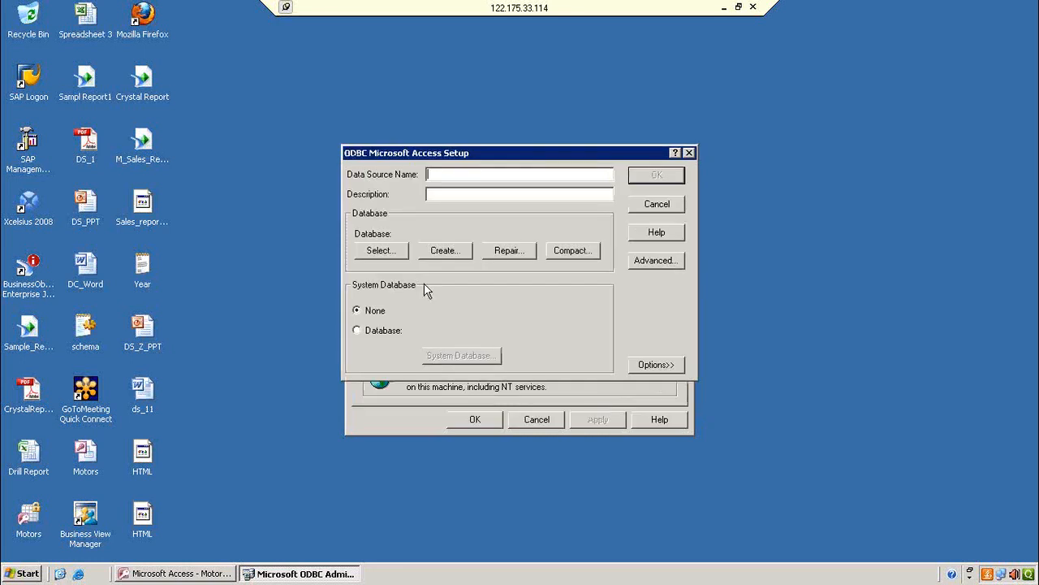
{"action": "type", "text": "M_Motors"}
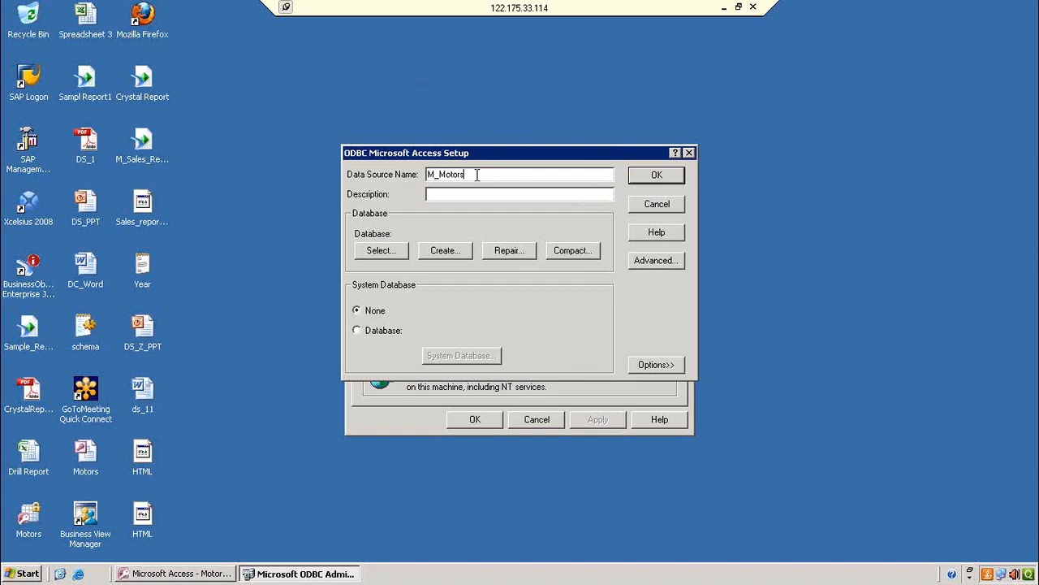
- Start selecting the data source's database and go to the root folder of drive C
{"action": "left_click", "coordinate": [383, 251]}
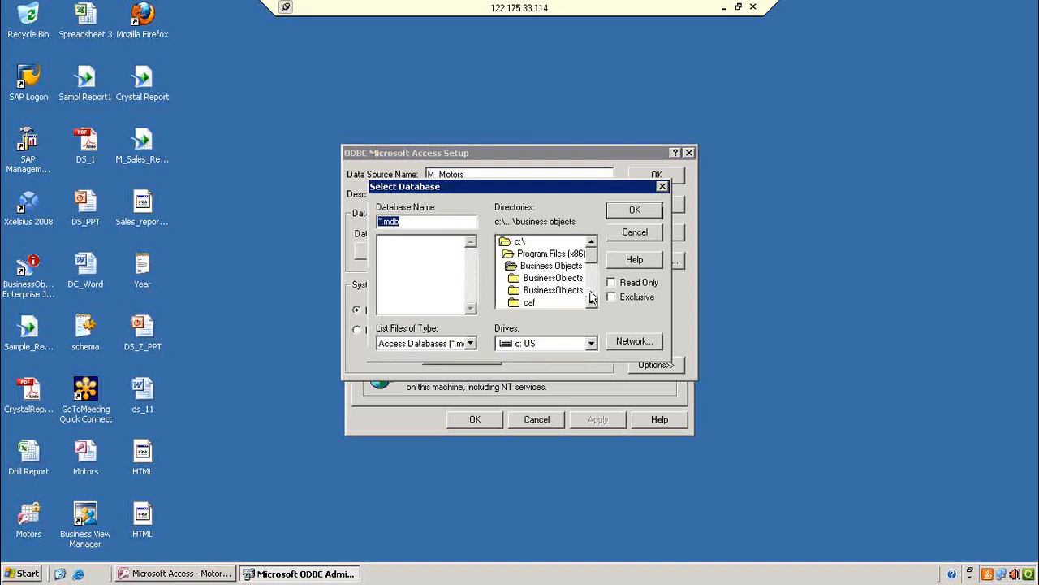
{"action": "left_click", "coordinate": [591, 304]}
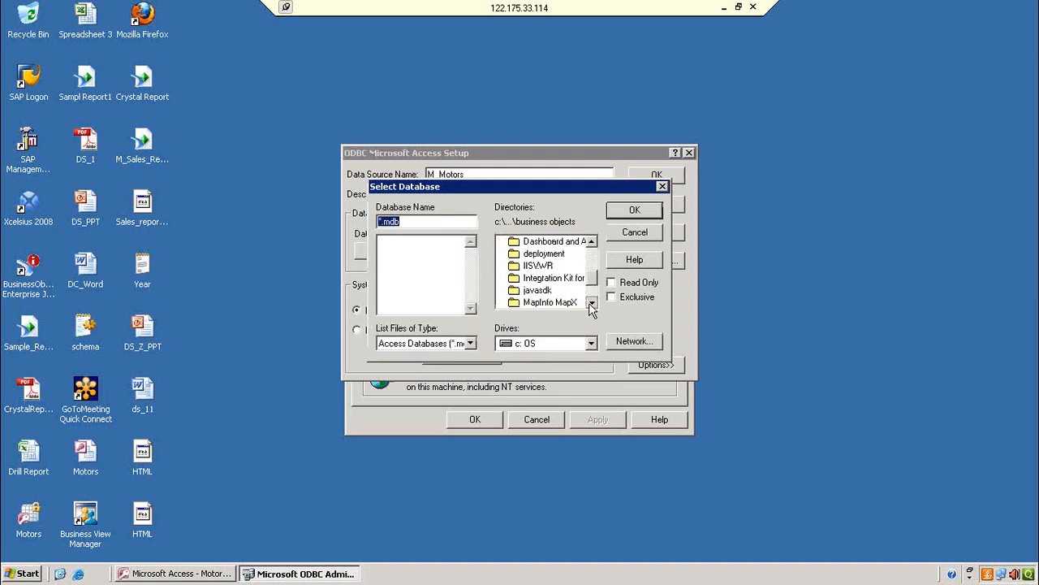
{"action": "left_click_drag", "start_coordinate": [590, 292], "coordinate": [591, 259]}
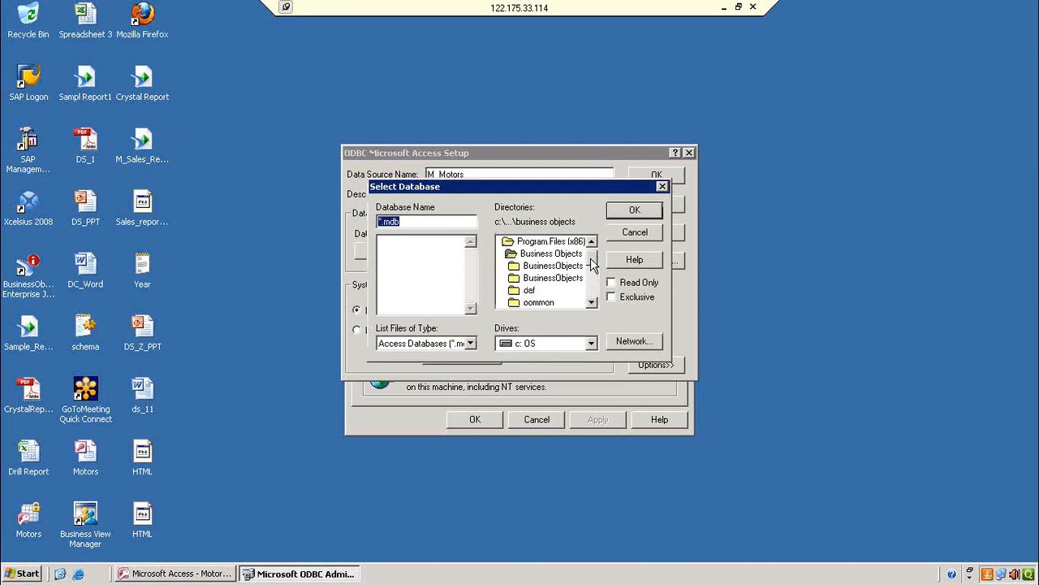
{"action": "double_click", "coordinate": [520, 242]}
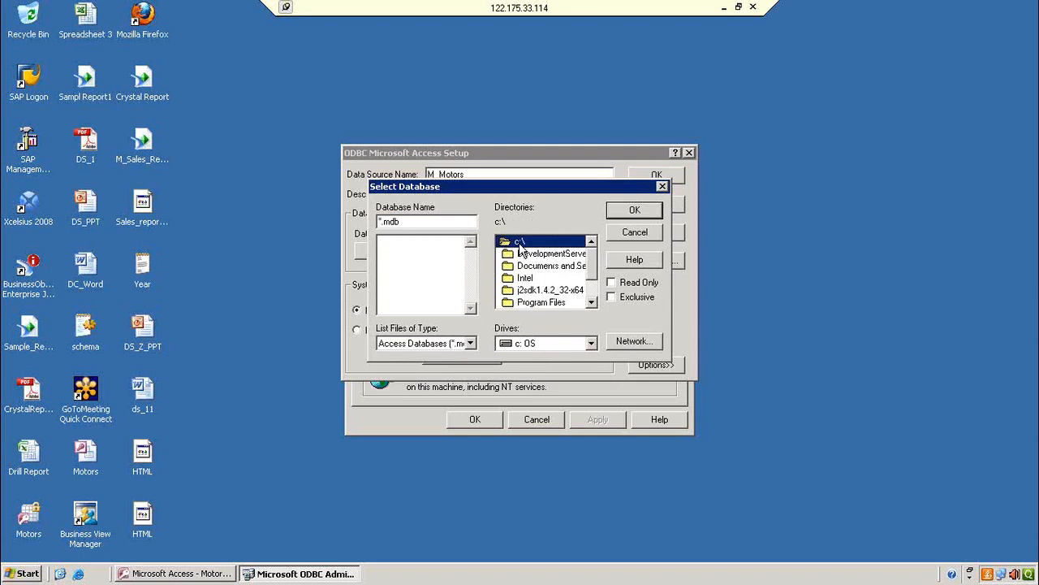
{"action": "left_click", "coordinate": [592, 303]}
{"action": "left_click", "coordinate": [592, 303]}
{"action": "left_click", "coordinate": [592, 303]}
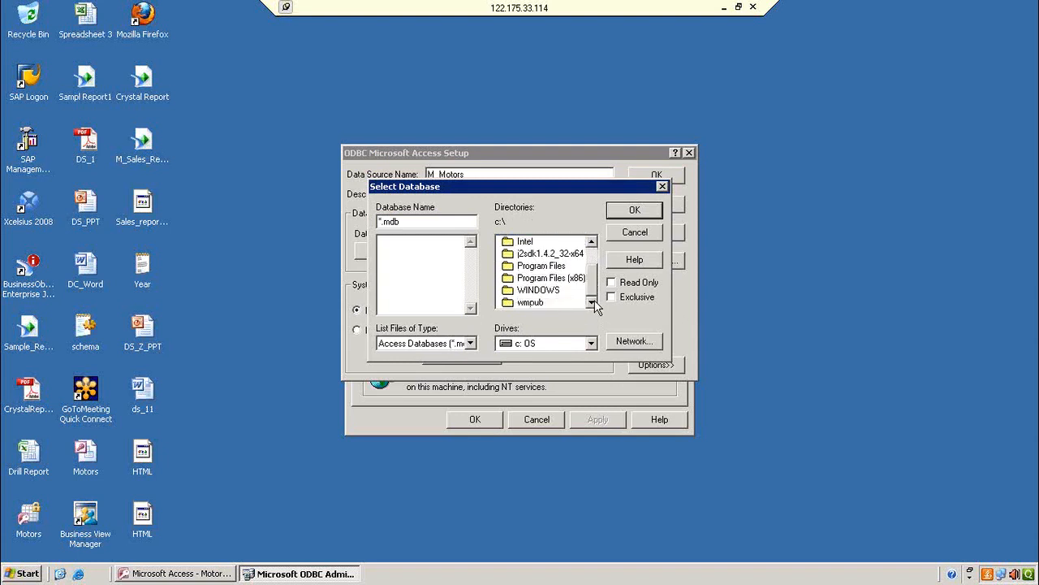
{"action": "double_click", "coordinate": [557, 266]}
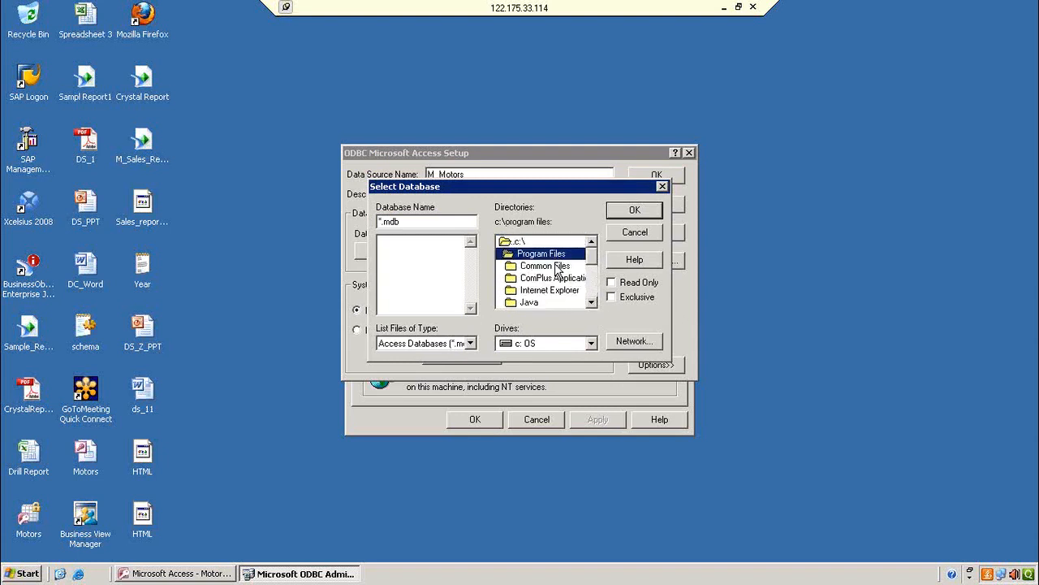
{"action": "left_click", "coordinate": [593, 303]}
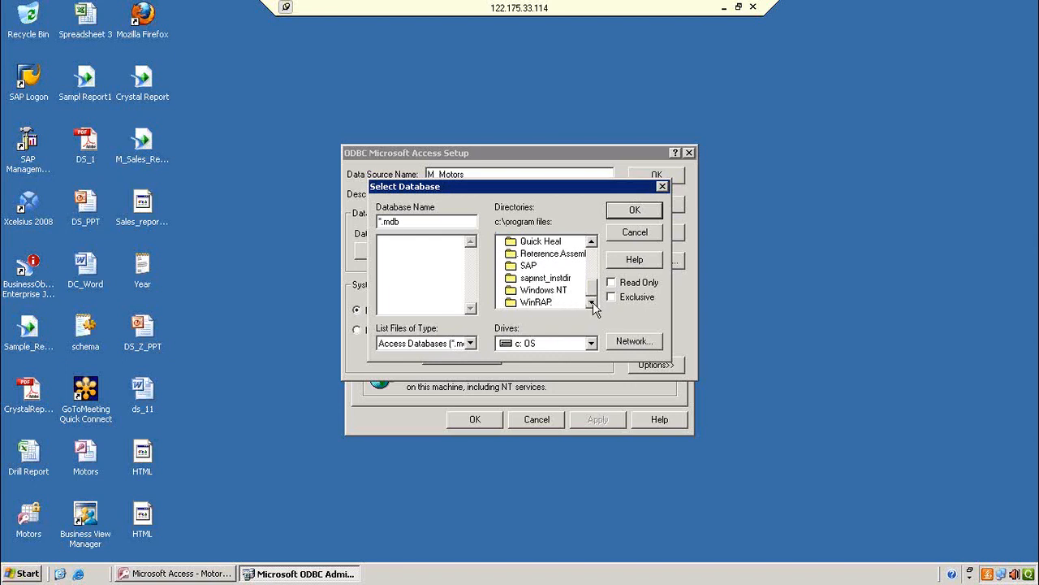
{"action": "left_click_drag", "start_coordinate": [593, 284], "coordinate": [595, 264]}
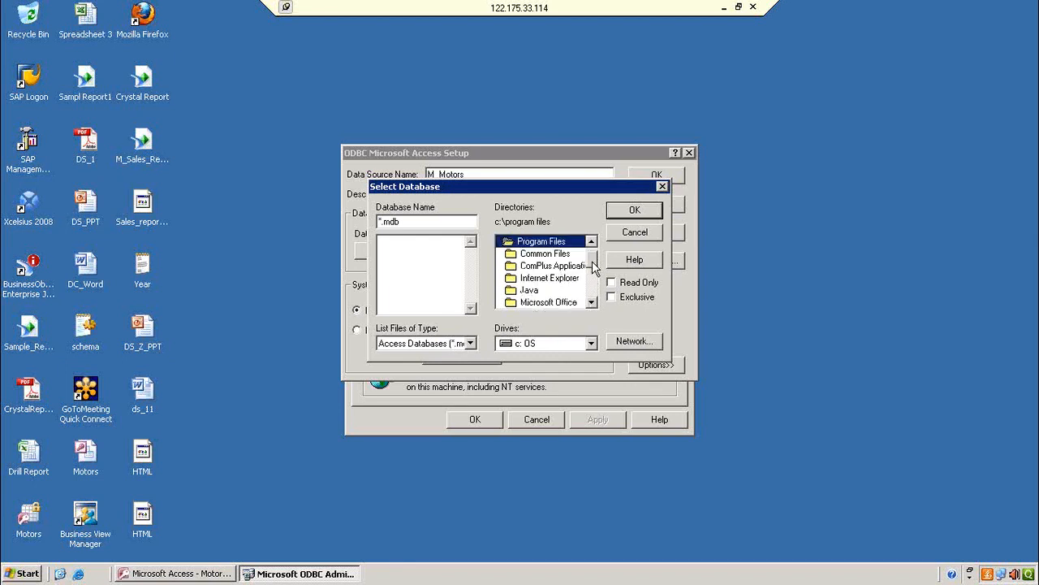
{"action": "double_click", "coordinate": [516, 242]}
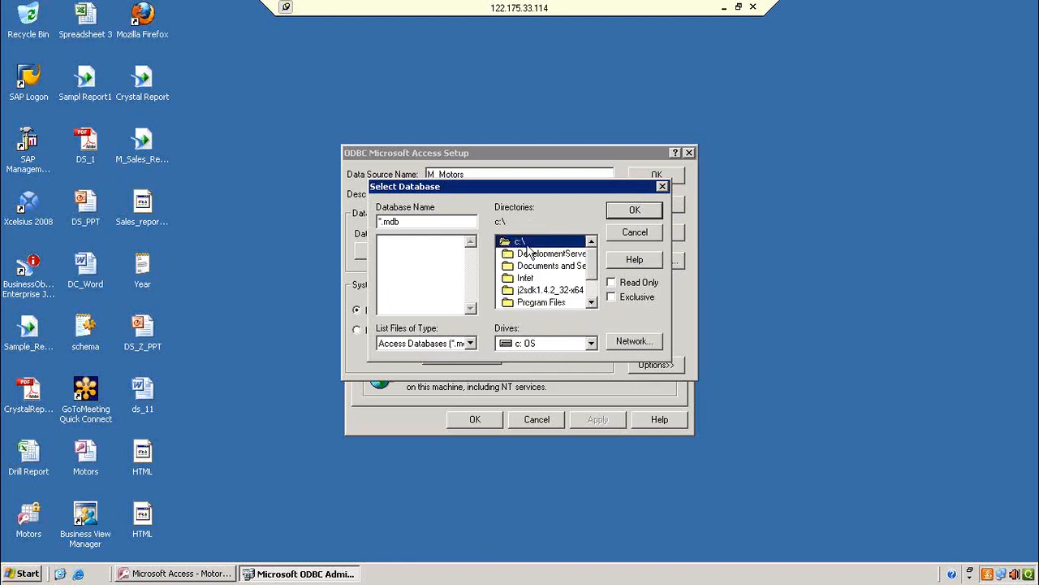
- Choose Motors.mdb from the user profile's Desktop folder under Documents and Settings as the data source's database
{"action": "double_click", "coordinate": [546, 266]}
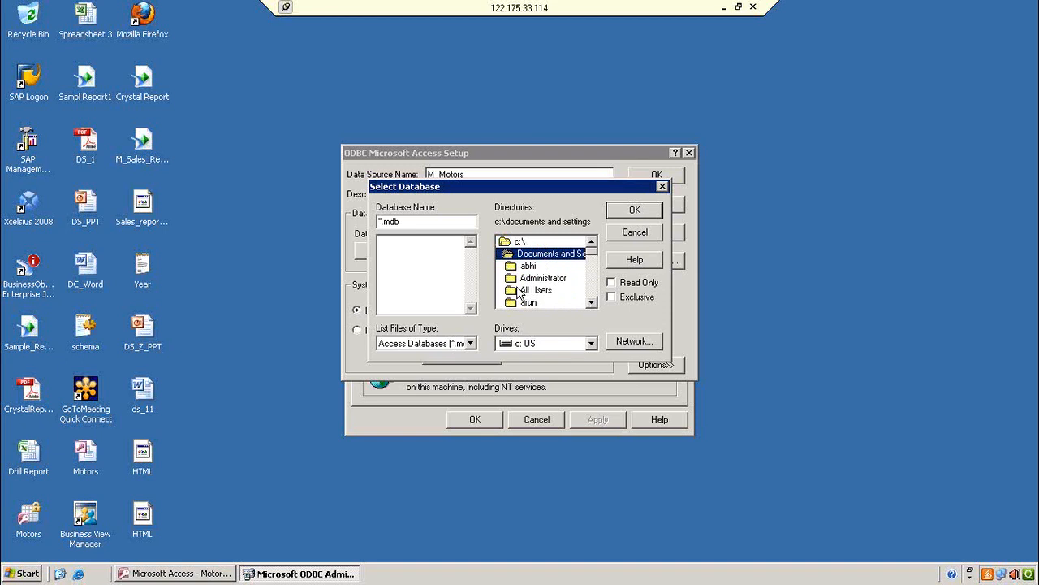
{"action": "left_click", "coordinate": [592, 302]}
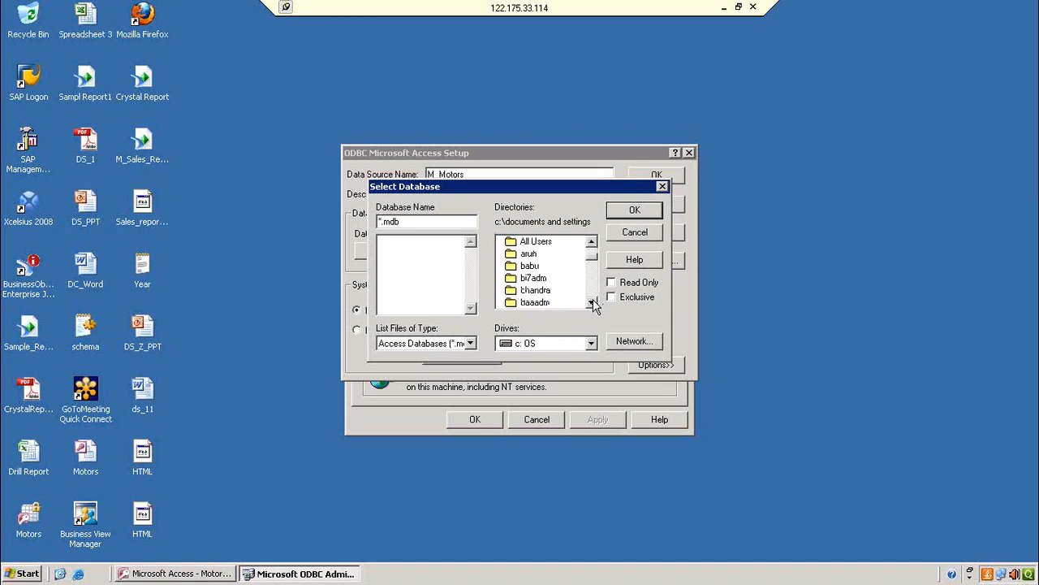
{"action": "left_click", "coordinate": [591, 302]}
{"action": "left_click", "coordinate": [591, 302]}
{"action": "left_click", "coordinate": [591, 303]}
{"action": "left_click", "coordinate": [591, 302]}
{"action": "double_click", "coordinate": [540, 279]}
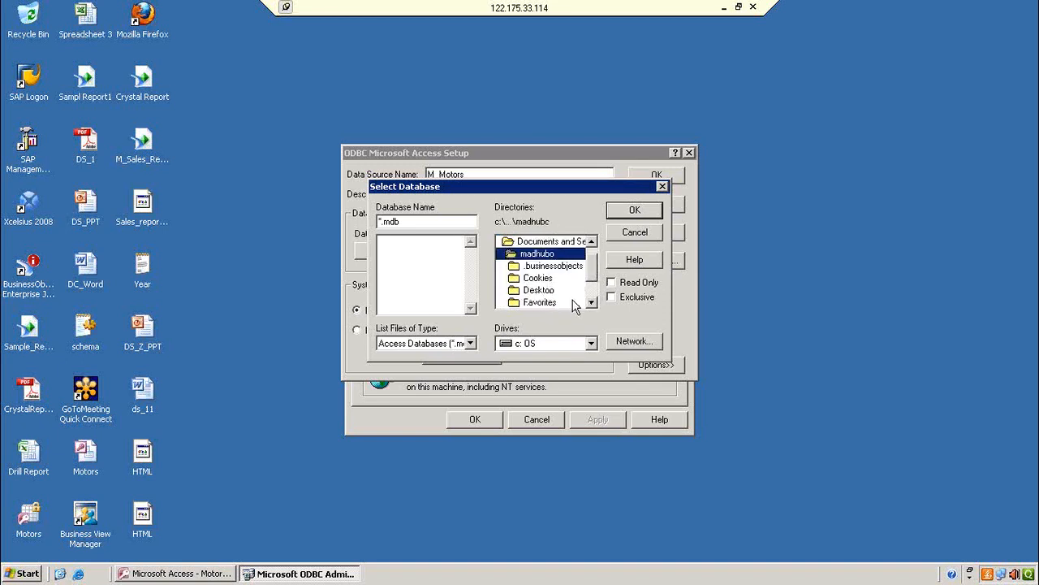
{"action": "double_click", "coordinate": [539, 290]}
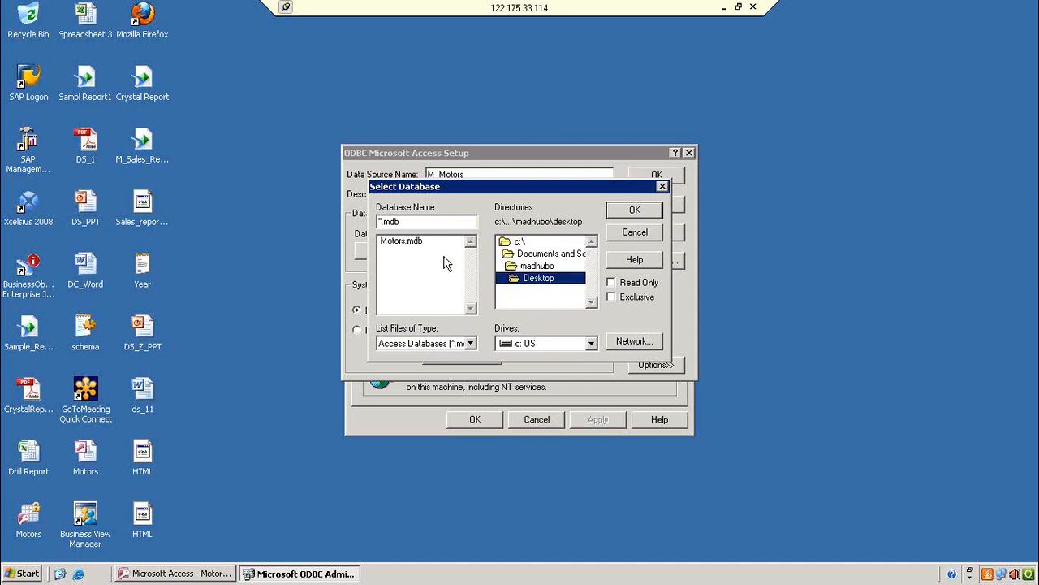
{"action": "left_click", "coordinate": [406, 240]}
{"action": "left_click", "coordinate": [641, 216]}
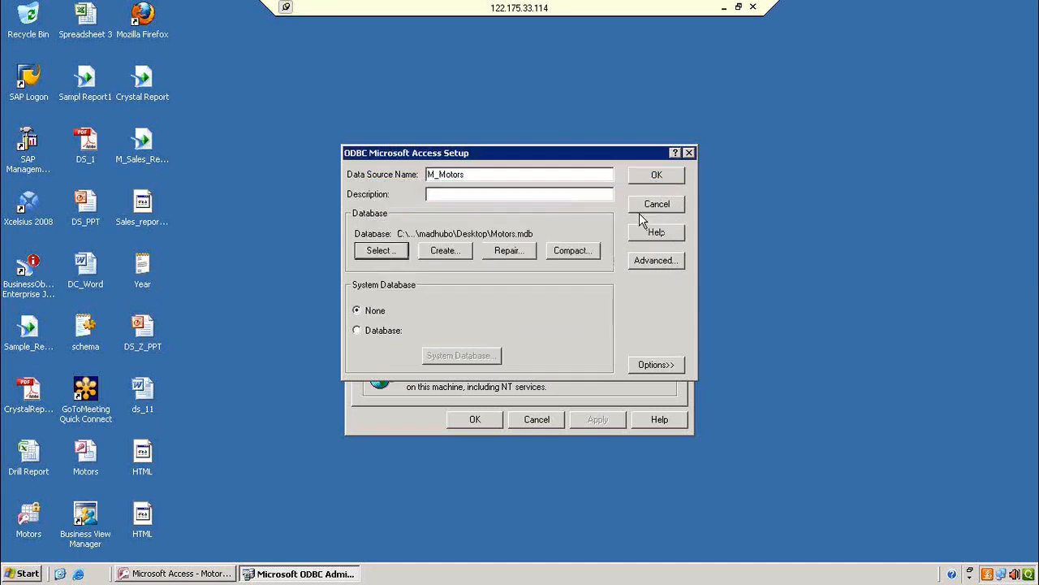
- Try to save the M_Motors system data source, then abandon its configuration
{"action": "left_click", "coordinate": [657, 175]}
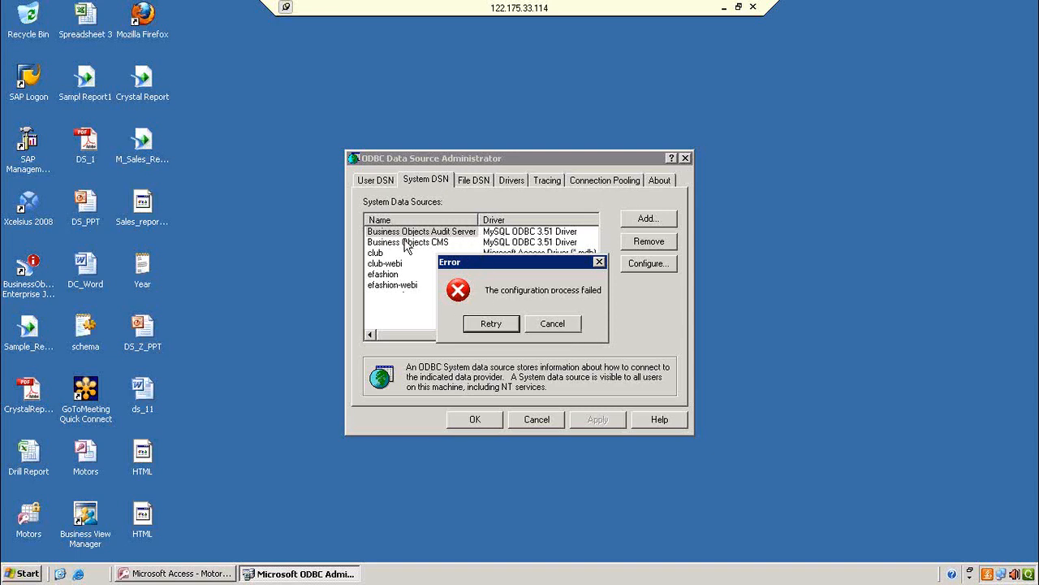
{"action": "left_click", "coordinate": [539, 326]}
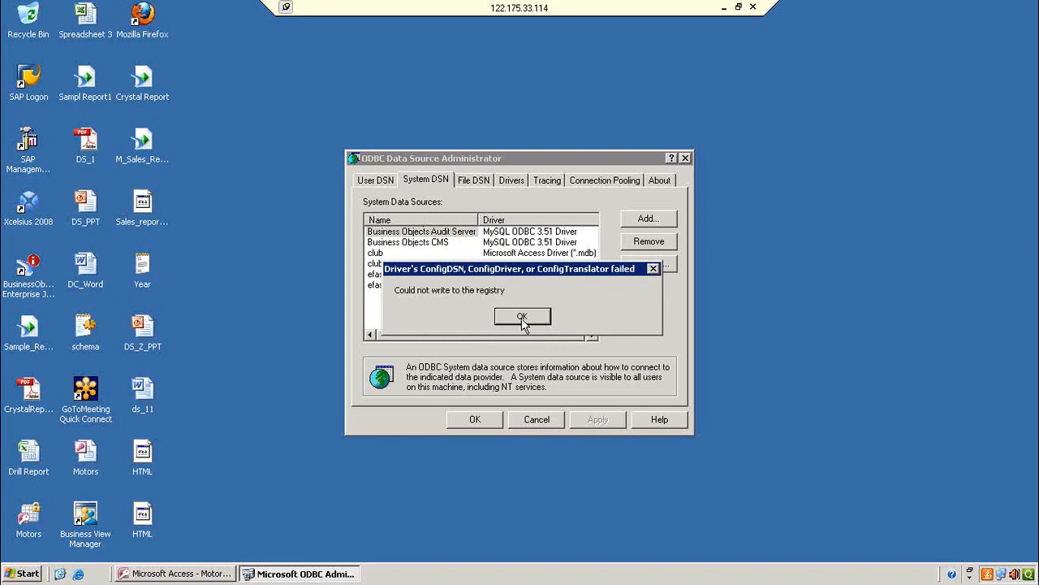
{"action": "left_click", "coordinate": [522, 317]}
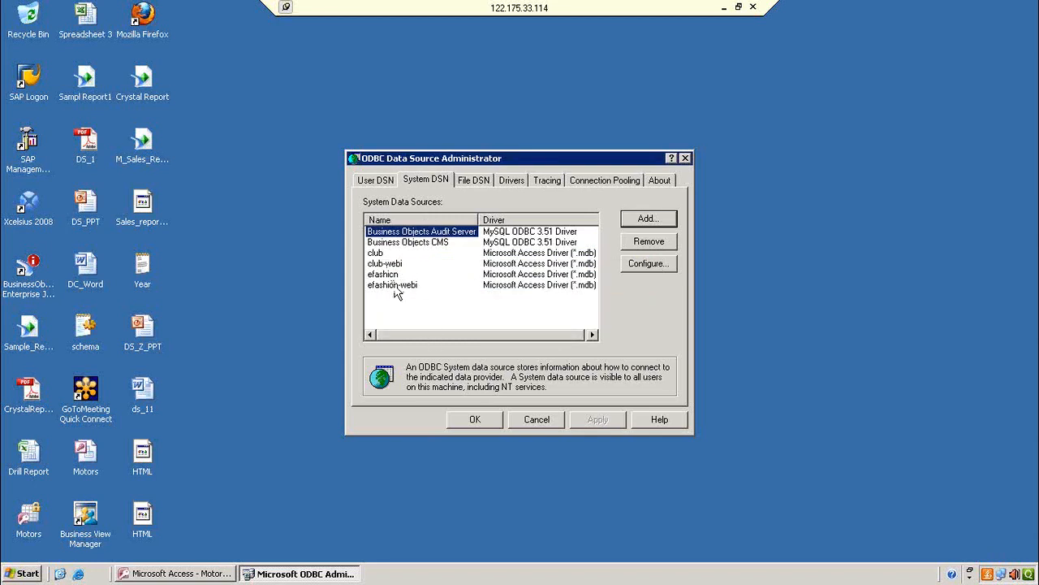
- Minimize the remote session, switch to Universe Designer, and start a new universe
{"action": "left_click", "coordinate": [723, 9]}
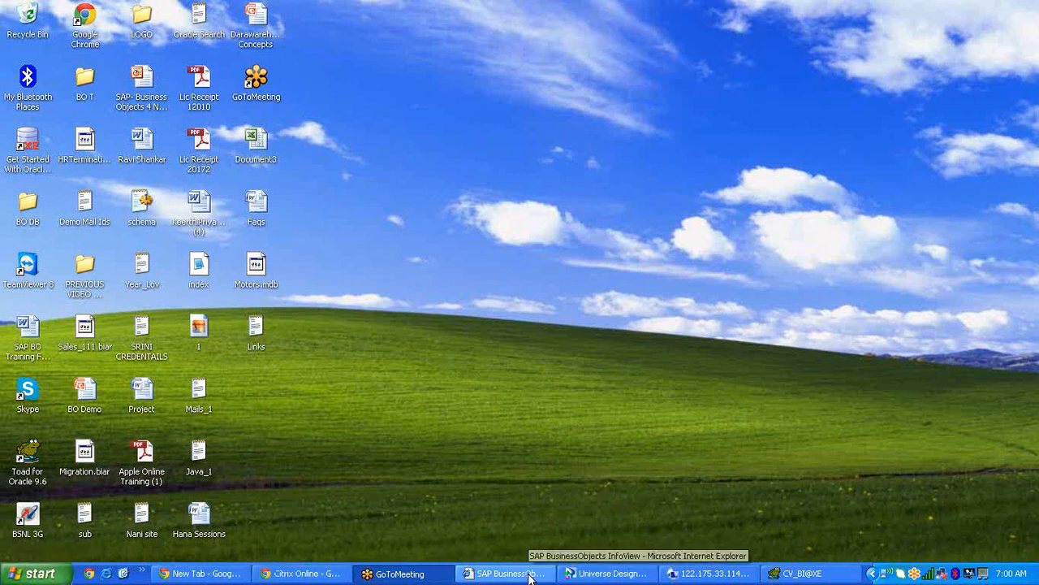
{"action": "left_click", "coordinate": [601, 574]}
{"action": "left_click", "coordinate": [32, 31]}
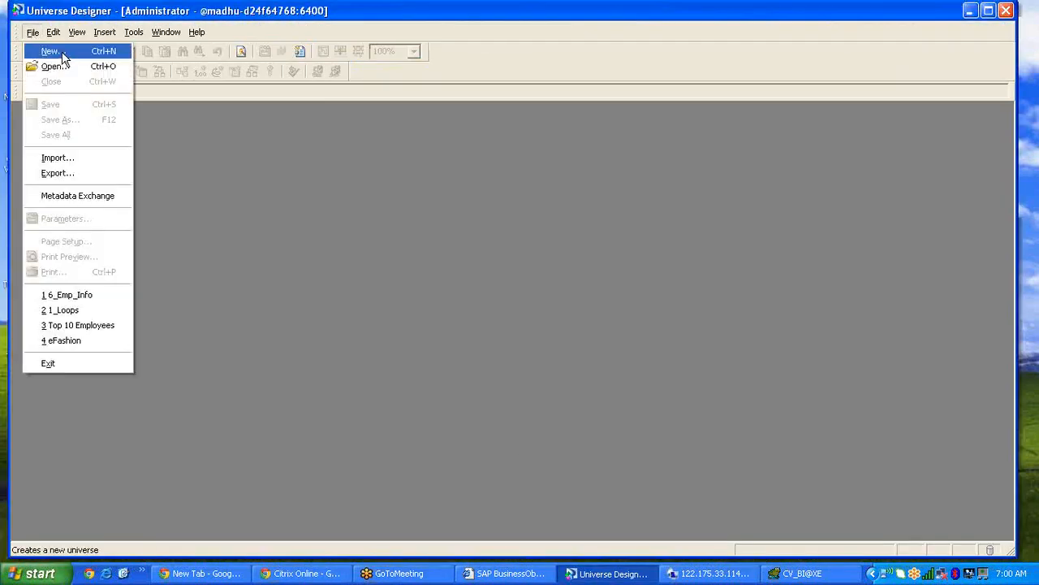
{"action": "left_click", "coordinate": [61, 51]}
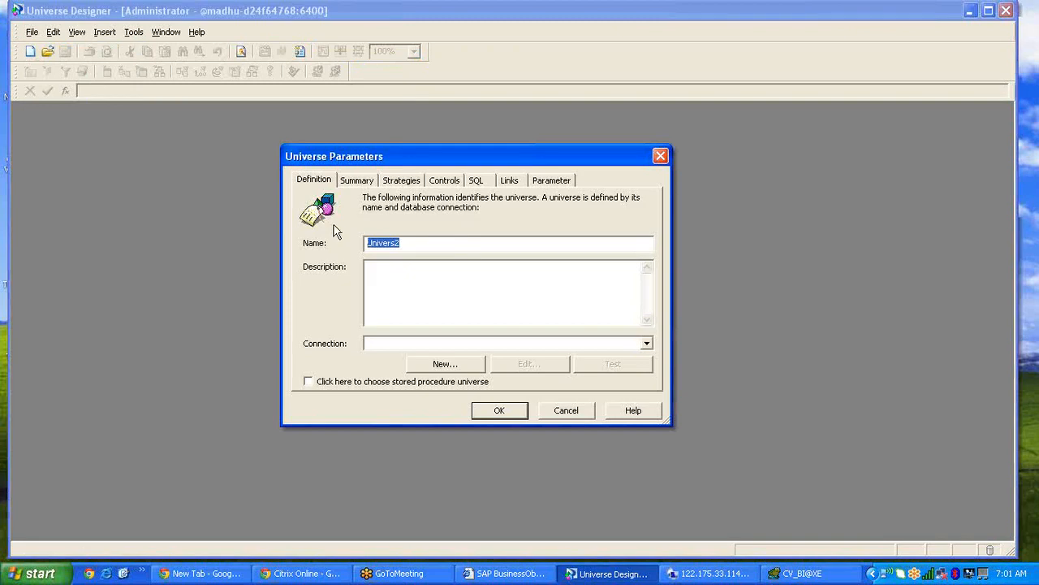
- Name the new universe 6_THeta_Join and browse the available database connections
{"action": "type", "text": "6_THeta_Join"}
{"action": "left_click", "coordinate": [646, 344]}
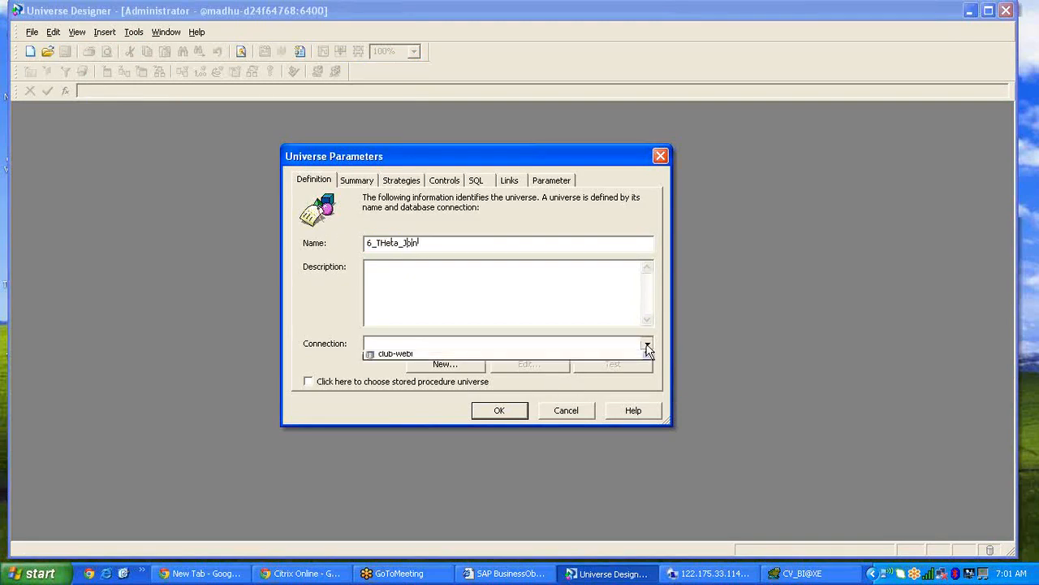
{"action": "left_click", "coordinate": [647, 394]}
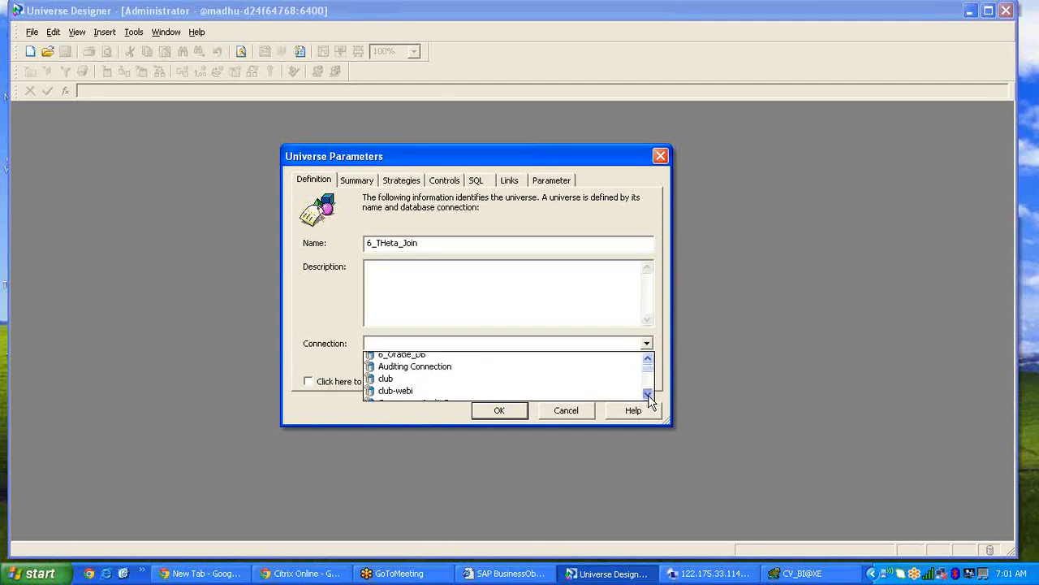
- Choose the ZZ_Motors connection for the 6_THeta_Join universe and test it
{"action": "left_click", "coordinate": [648, 394]}
{"action": "left_click", "coordinate": [648, 393]}
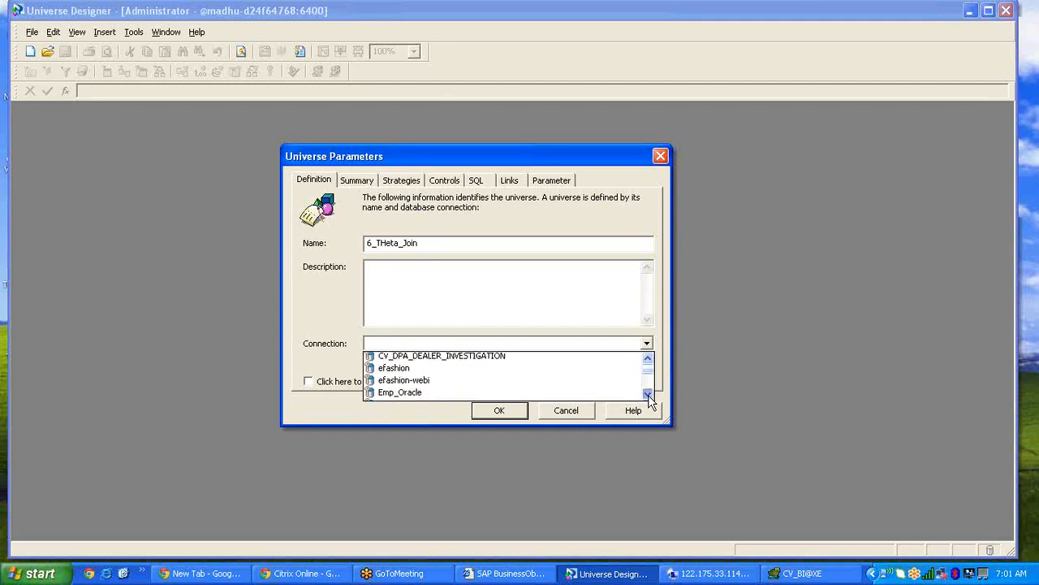
{"action": "left_click", "coordinate": [648, 394]}
{"action": "left_click_drag", "start_coordinate": [651, 377], "coordinate": [651, 393]}
{"action": "left_click", "coordinate": [418, 370]}
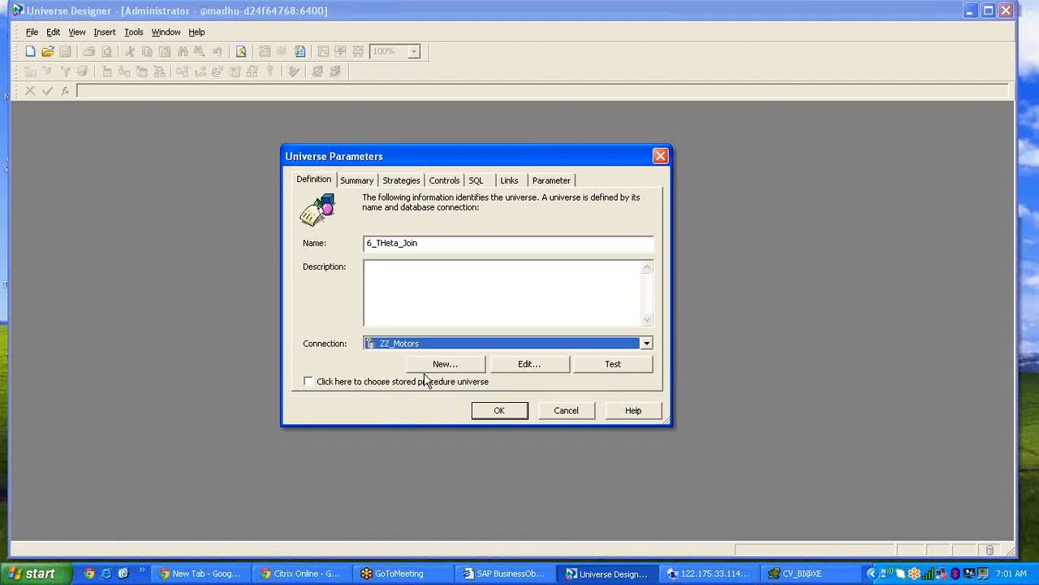
{"action": "left_click", "coordinate": [626, 365]}
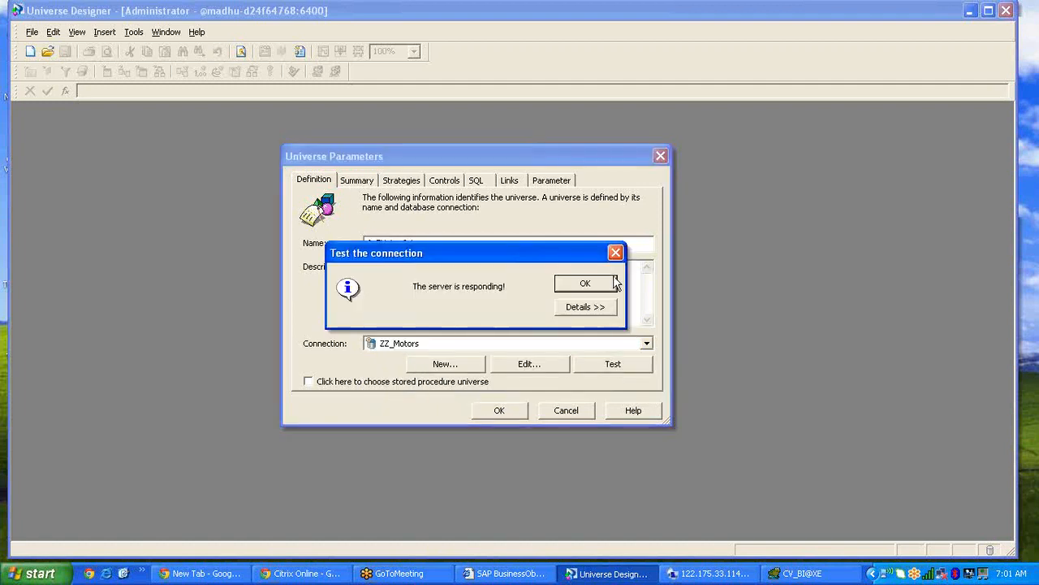
{"action": "left_click", "coordinate": [609, 280]}
- Start a new secured connection named 6_Motors using the ODBC Drivers middleware under Microsoft MS Access 2007
{"action": "left_click", "coordinate": [479, 364]}
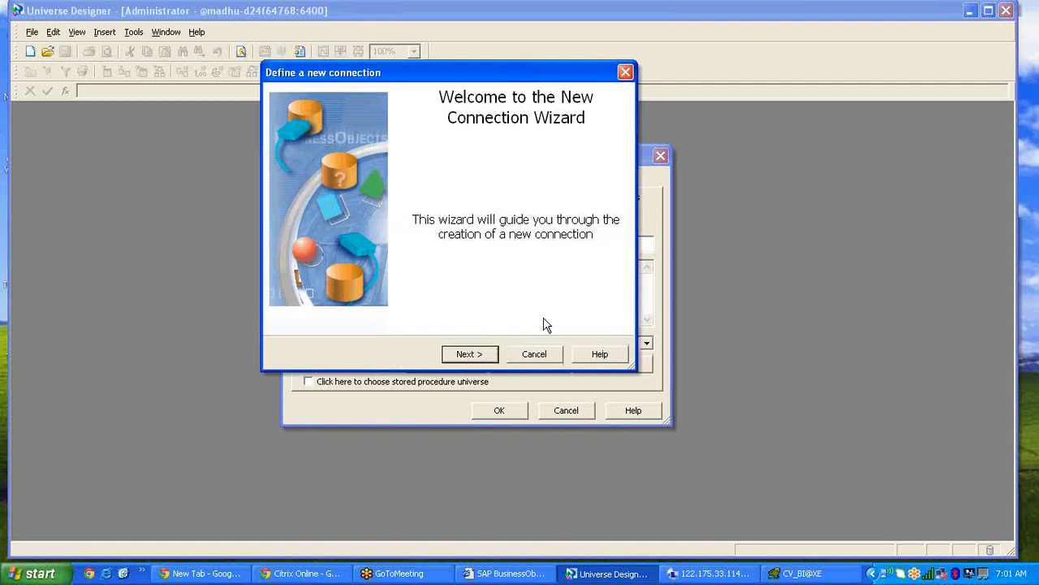
{"action": "left_click", "coordinate": [462, 354]}
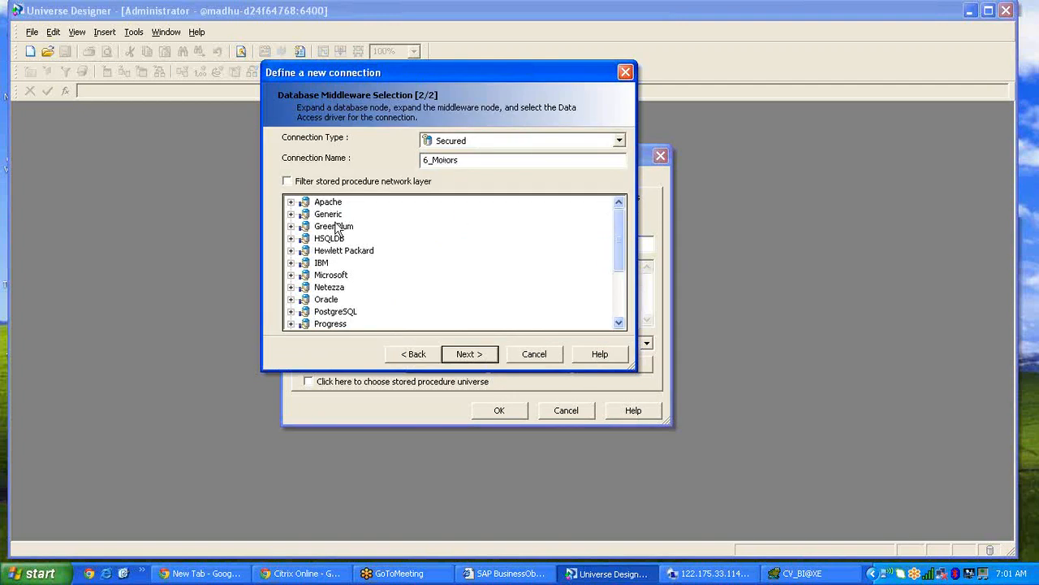
{"action": "left_click", "coordinate": [291, 275]}
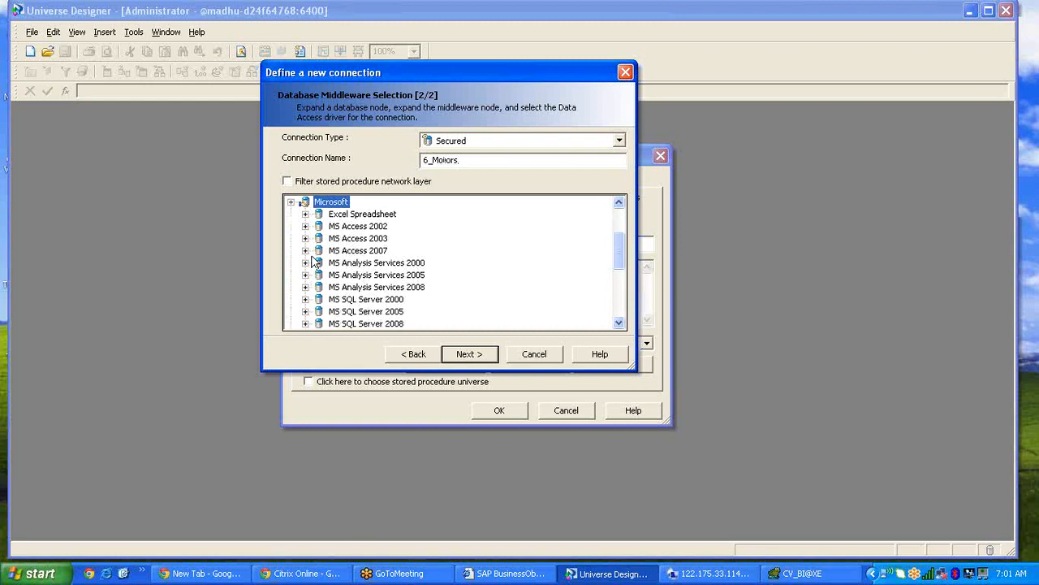
{"action": "left_click", "coordinate": [306, 251]}
{"action": "left_click", "coordinate": [376, 265]}
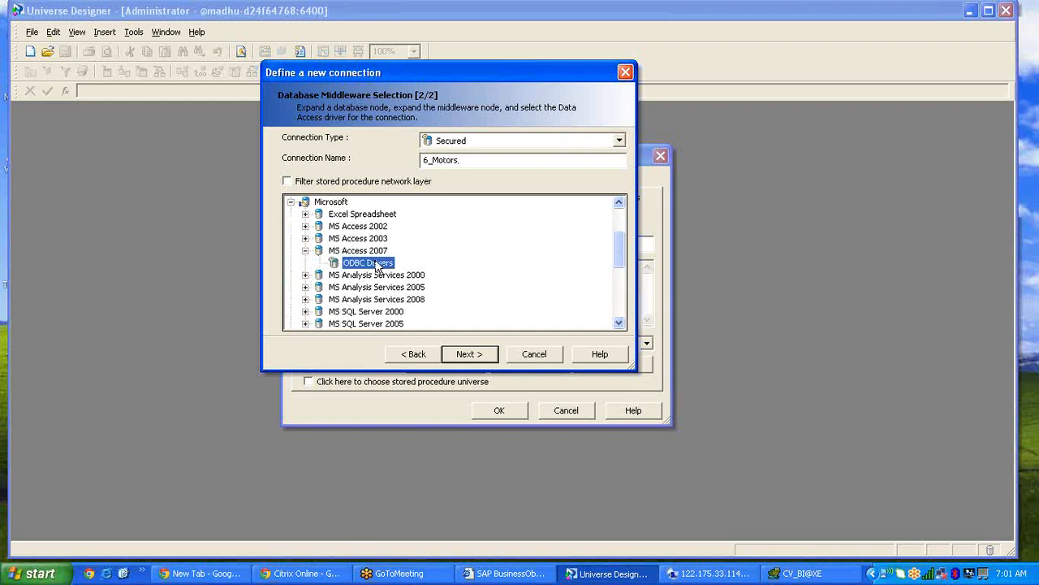
{"action": "left_click", "coordinate": [468, 354]}
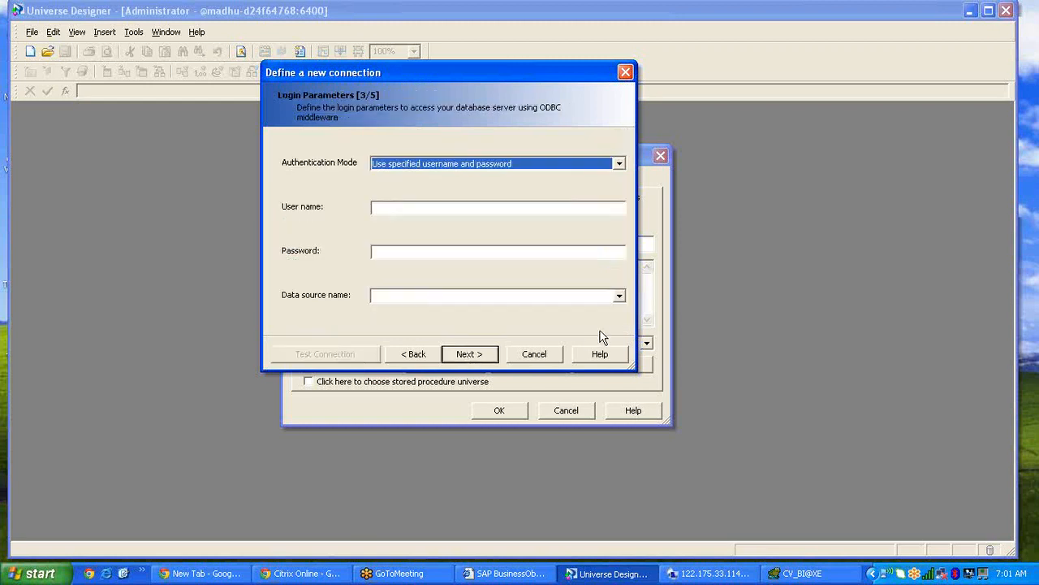
- Set the new connection's data source name to Motors_Odbc
{"action": "left_click", "coordinate": [619, 296]}
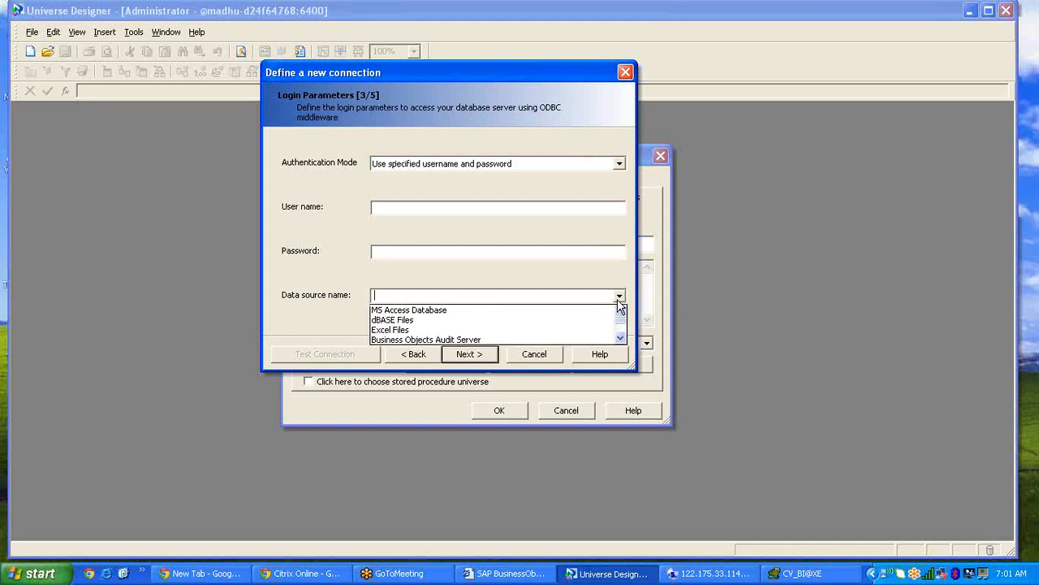
{"action": "left_click", "coordinate": [340, 304]}
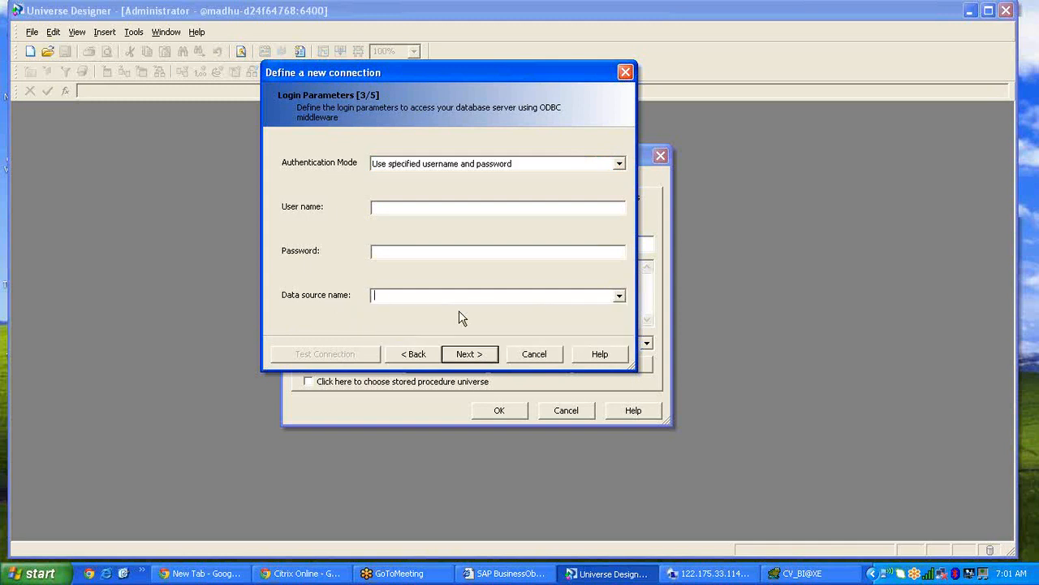
{"action": "left_click", "coordinate": [618, 298]}
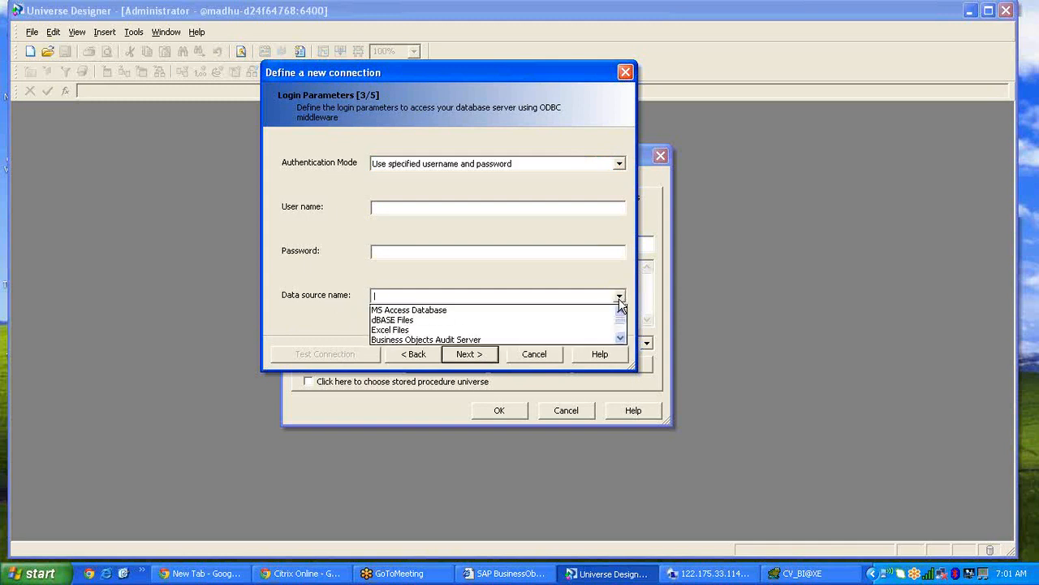
{"action": "left_click", "coordinate": [622, 339]}
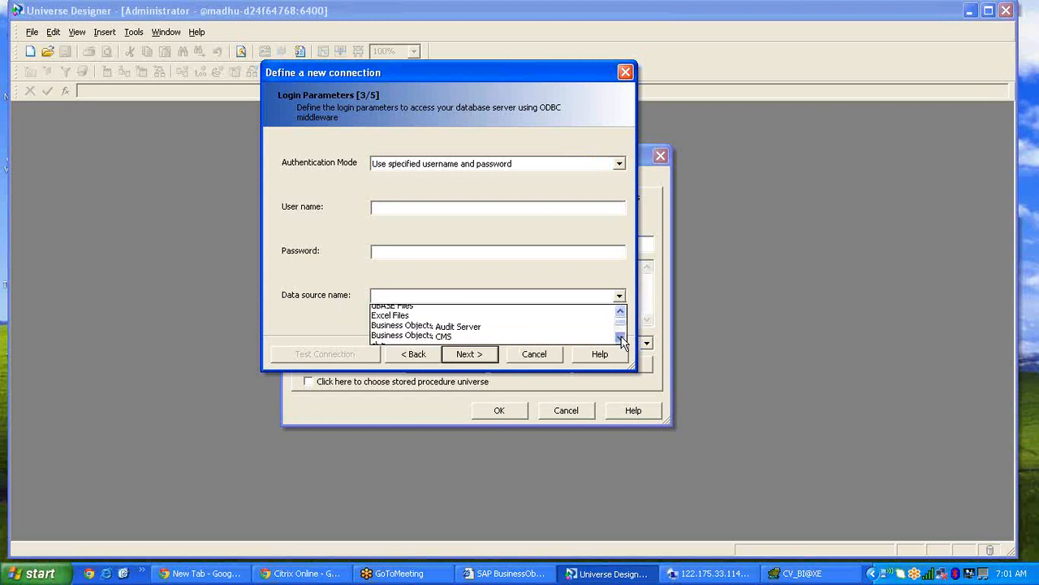
{"action": "left_click", "coordinate": [621, 338]}
{"action": "left_click", "coordinate": [622, 338]}
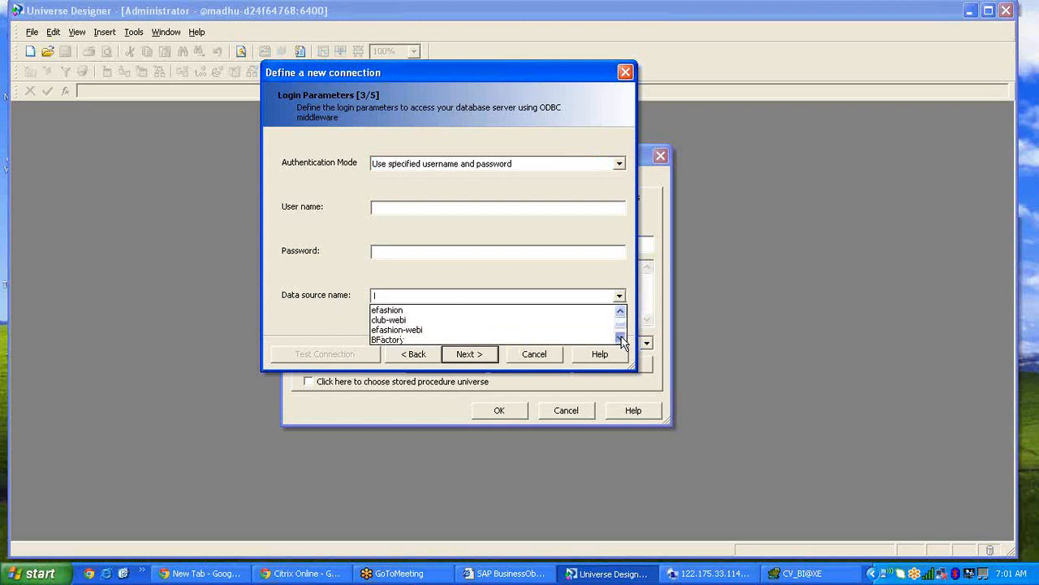
{"action": "left_click", "coordinate": [621, 338]}
{"action": "left_click", "coordinate": [621, 338]}
{"action": "left_click", "coordinate": [622, 339]}
{"action": "left_click", "coordinate": [621, 338]}
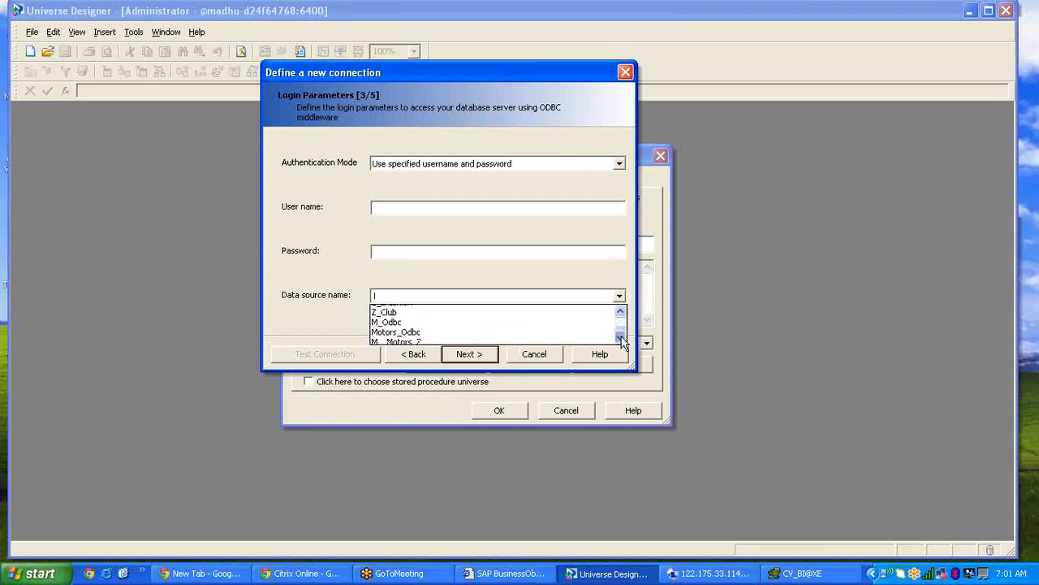
{"action": "left_click", "coordinate": [621, 338]}
{"action": "left_click", "coordinate": [459, 328]}
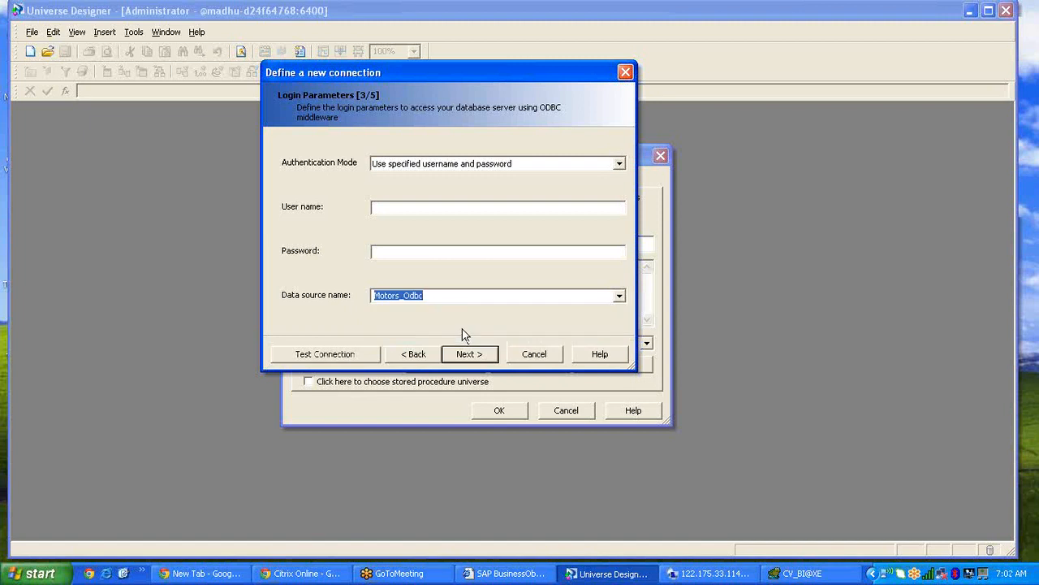
- Test the Motors_Odbc login parameters and finish defining the connection with the remaining parameters at their defaults
{"action": "left_click", "coordinate": [293, 356]}
{"action": "left_click", "coordinate": [573, 221]}
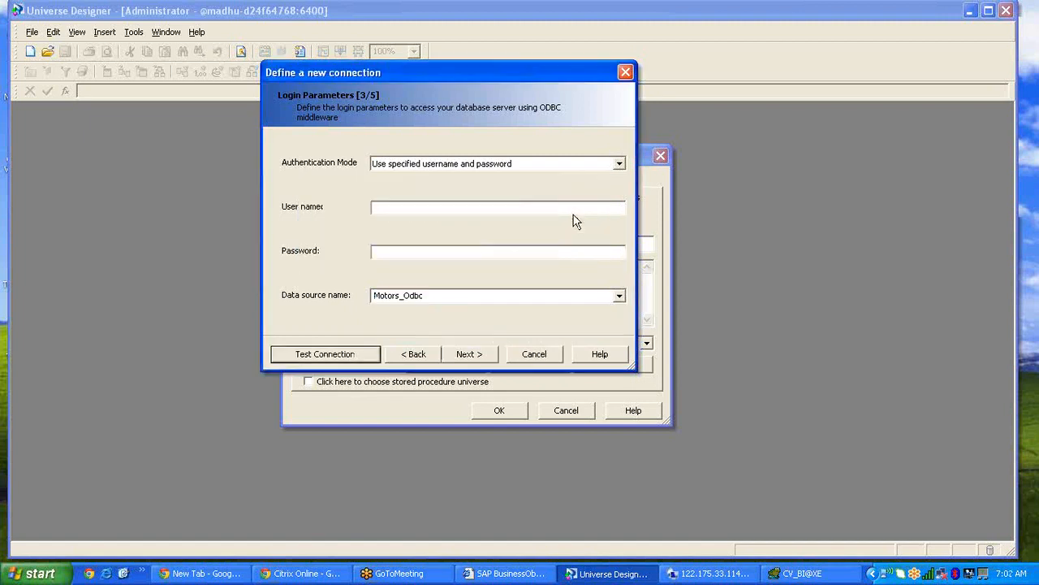
{"action": "left_click", "coordinate": [484, 357]}
{"action": "left_click", "coordinate": [483, 357]}
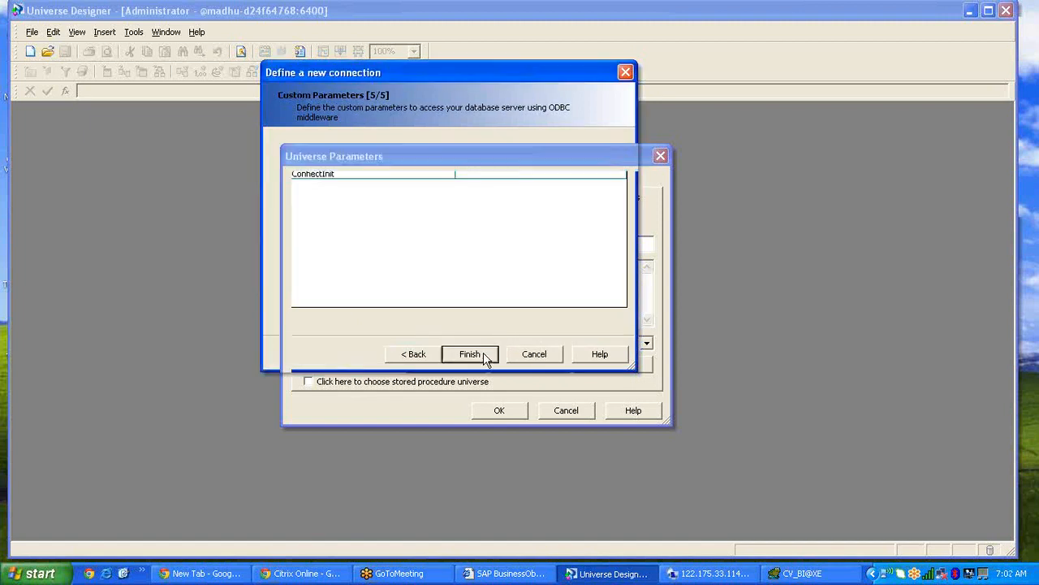
{"action": "left_click", "coordinate": [483, 358]}
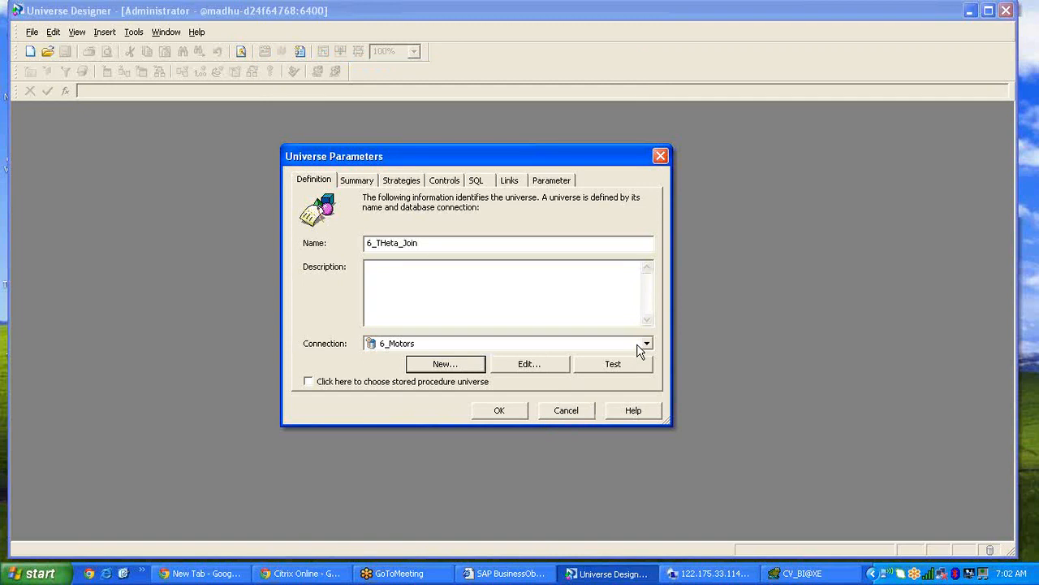
- Test the 6_Motors connection and create the 6_THeta_Join universe with it
{"action": "left_click", "coordinate": [630, 366]}
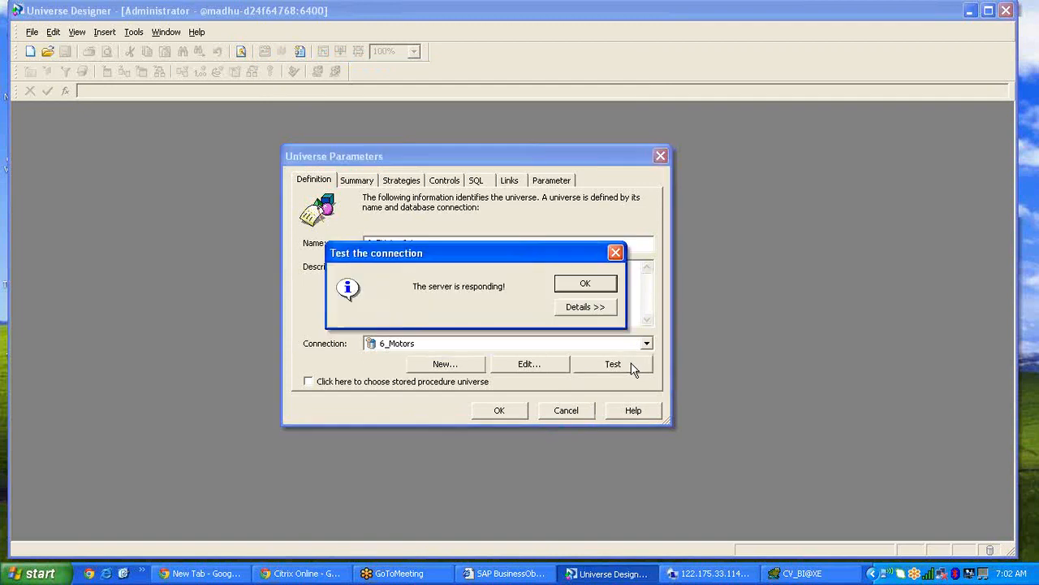
{"action": "left_click", "coordinate": [583, 284]}
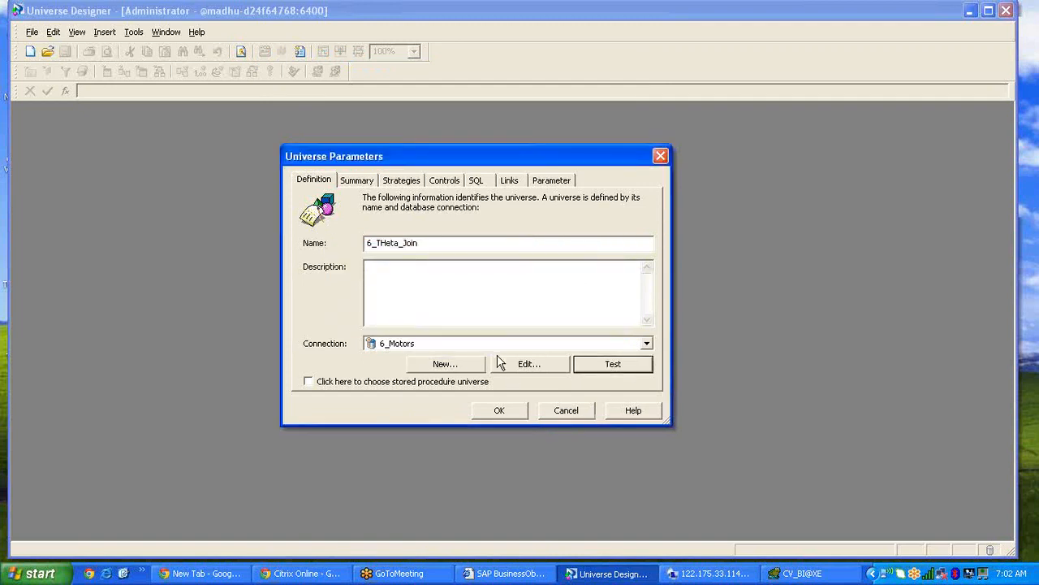
{"action": "left_click", "coordinate": [501, 410]}
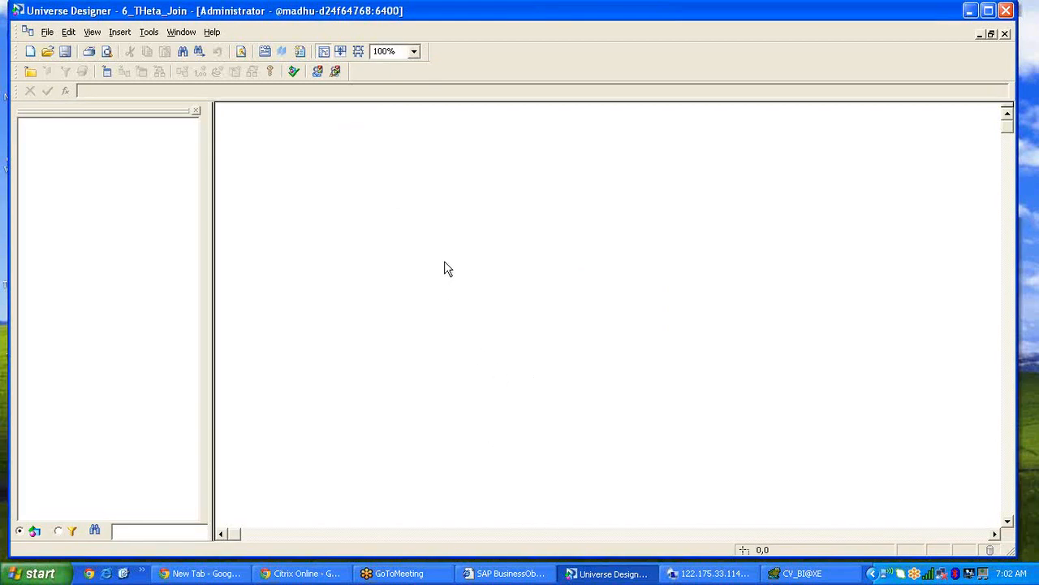
- Insert the CLIENT and SALES_PRICE_RANGE tables into the universe structure
{"action": "double_click", "coordinate": [499, 268]}
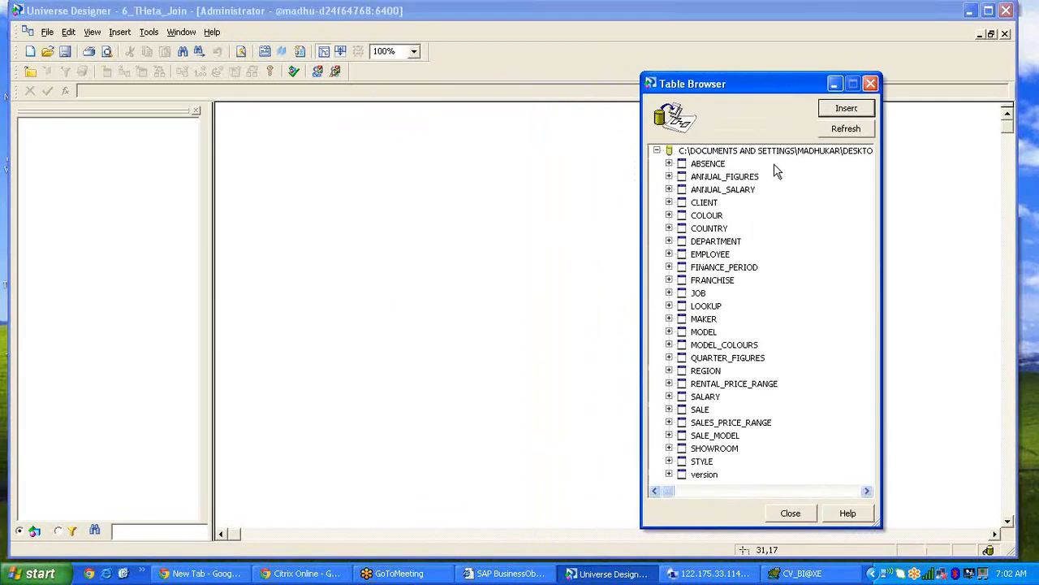
{"action": "left_click", "coordinate": [697, 203]}
{"action": "left_click", "coordinate": [731, 424], "text": "ctrl"}
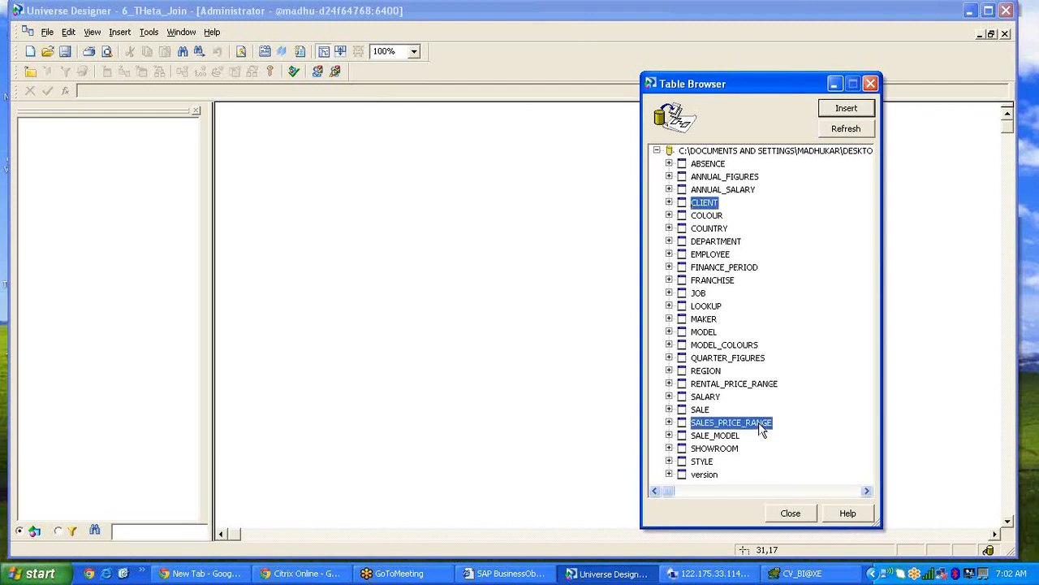
{"action": "left_click", "coordinate": [844, 113]}
{"action": "left_click", "coordinate": [870, 84]}
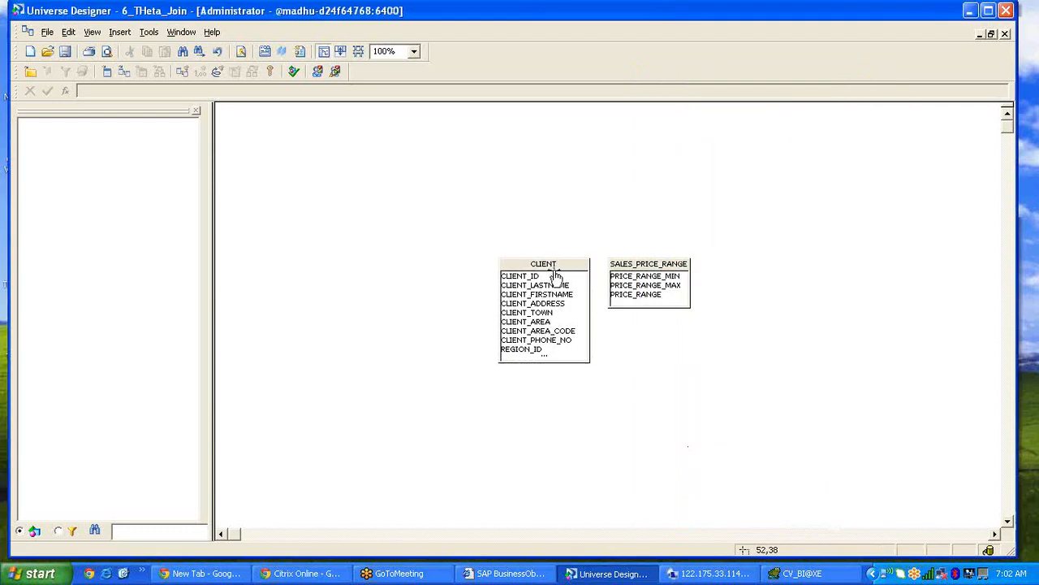
- Space the CLIENT and SALES_PRICE_RANGE tables well apart and lengthen CLIENT to show all its columns
{"action": "left_click_drag", "start_coordinate": [556, 274], "coordinate": [447, 248]}
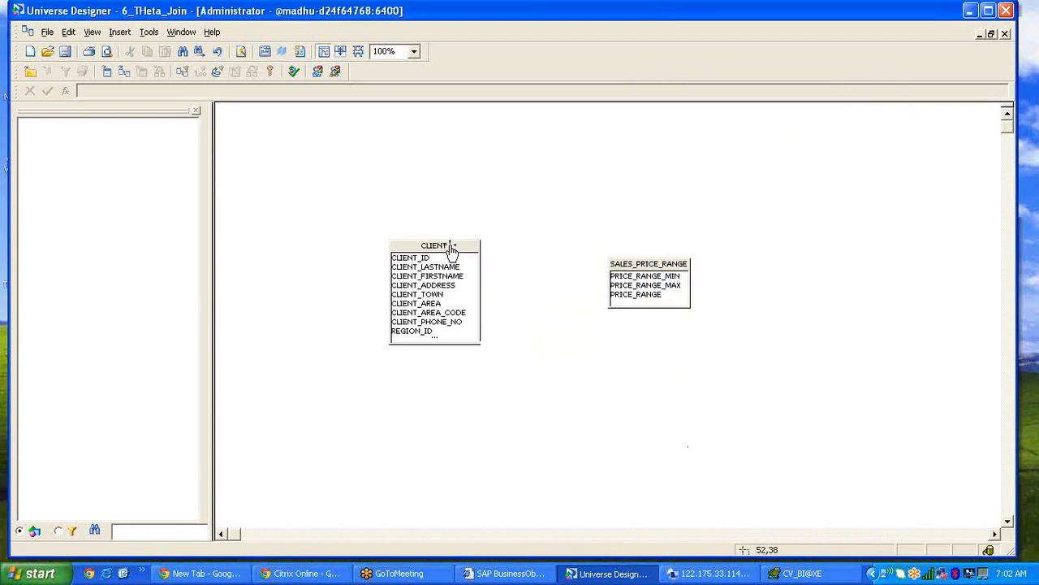
{"action": "left_click_drag", "start_coordinate": [660, 263], "coordinate": [715, 254]}
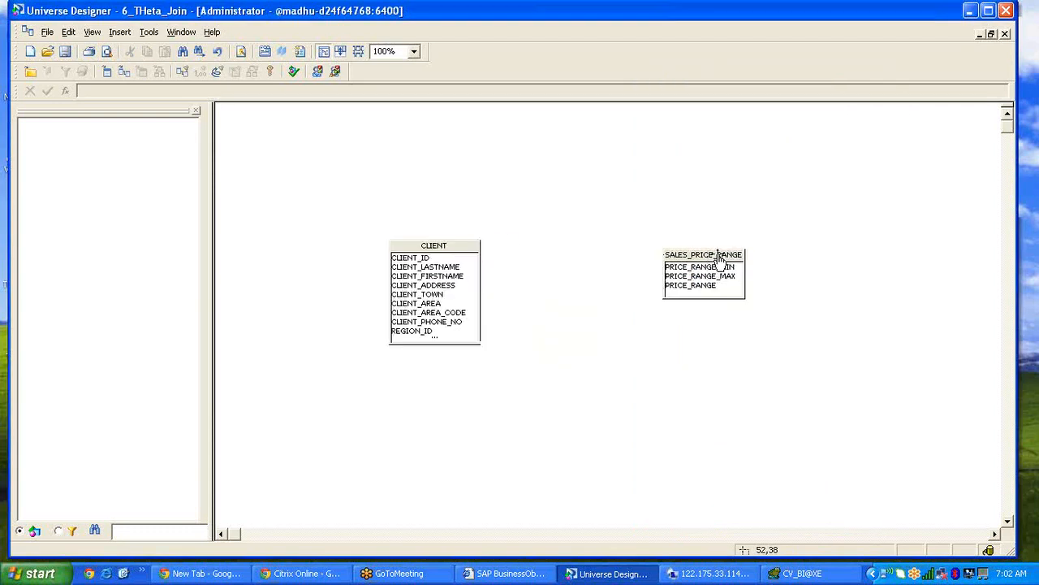
{"action": "left_click_drag", "start_coordinate": [457, 245], "coordinate": [411, 227]}
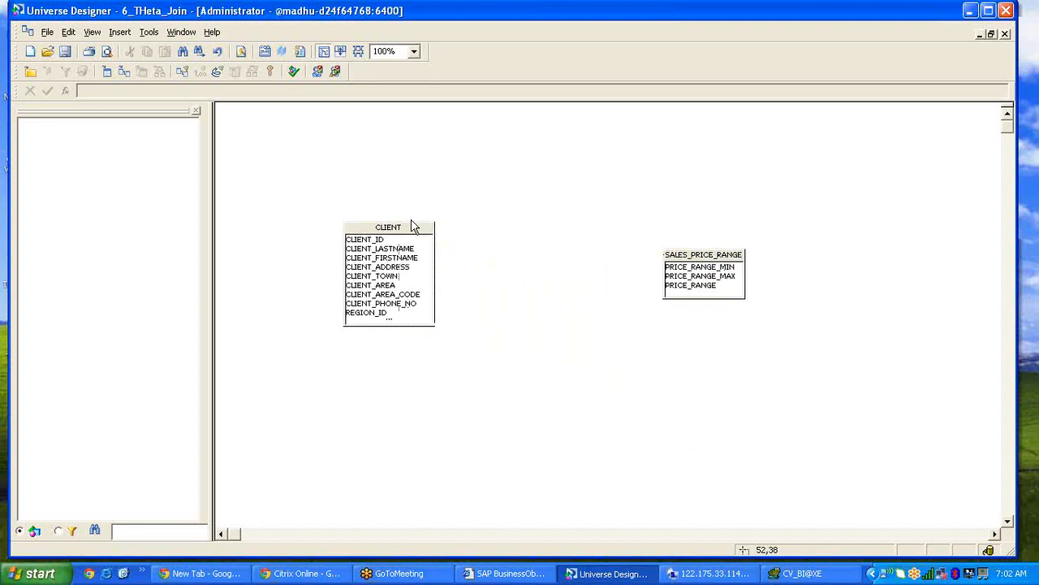
{"action": "left_click_drag", "start_coordinate": [411, 325], "coordinate": [412, 354]}
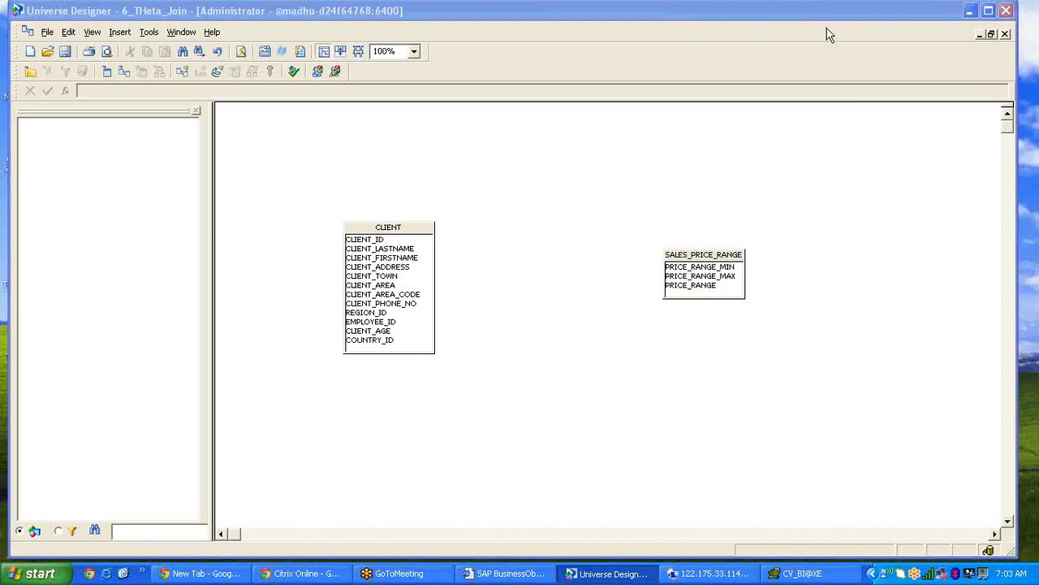
- Insert the SALE table into the universe structure
{"action": "double_click", "coordinate": [566, 264]}
{"action": "left_click", "coordinate": [809, 513]}
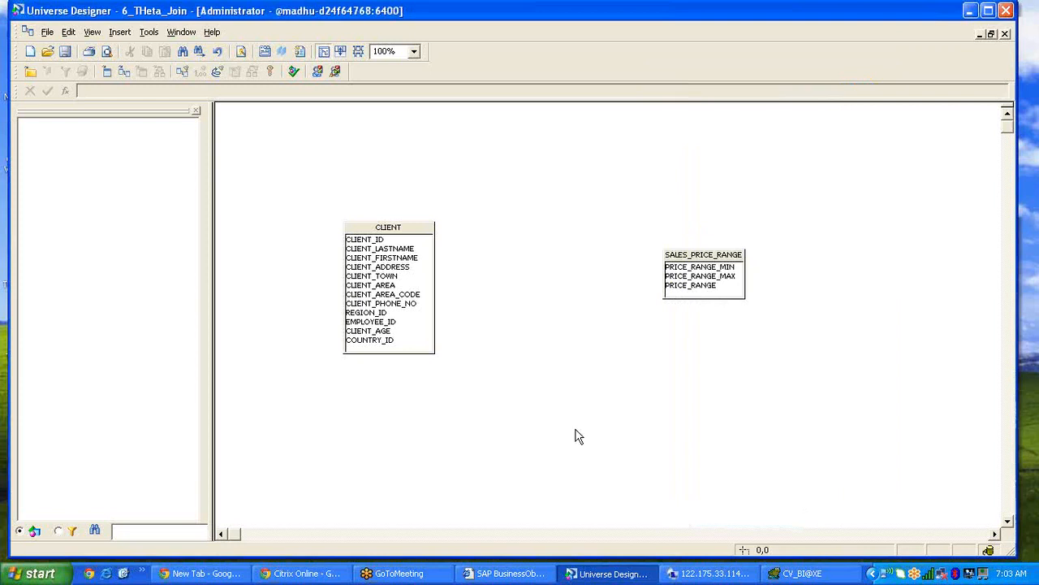
{"action": "double_click", "coordinate": [547, 317]}
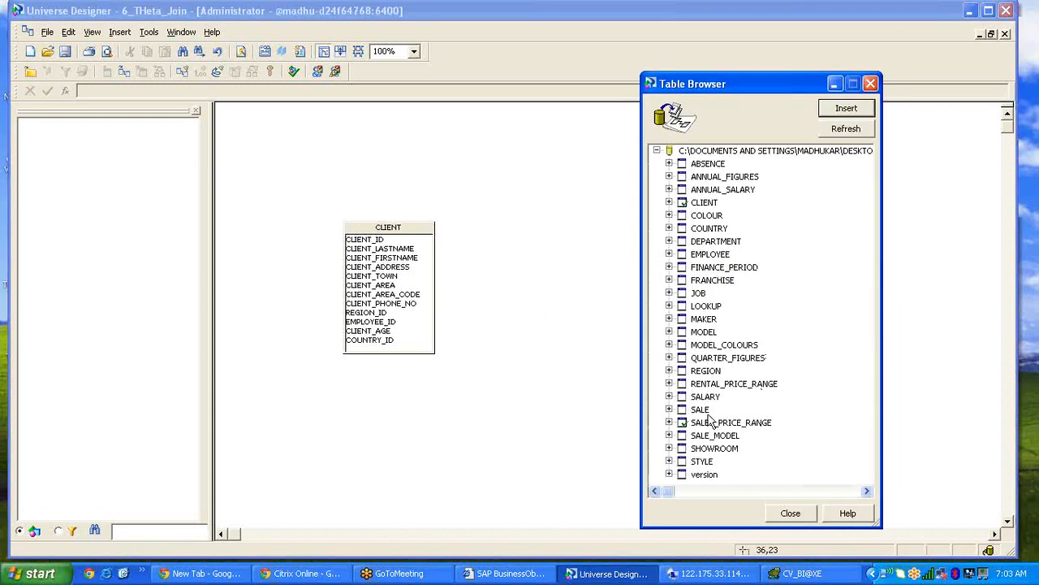
{"action": "left_click", "coordinate": [700, 409]}
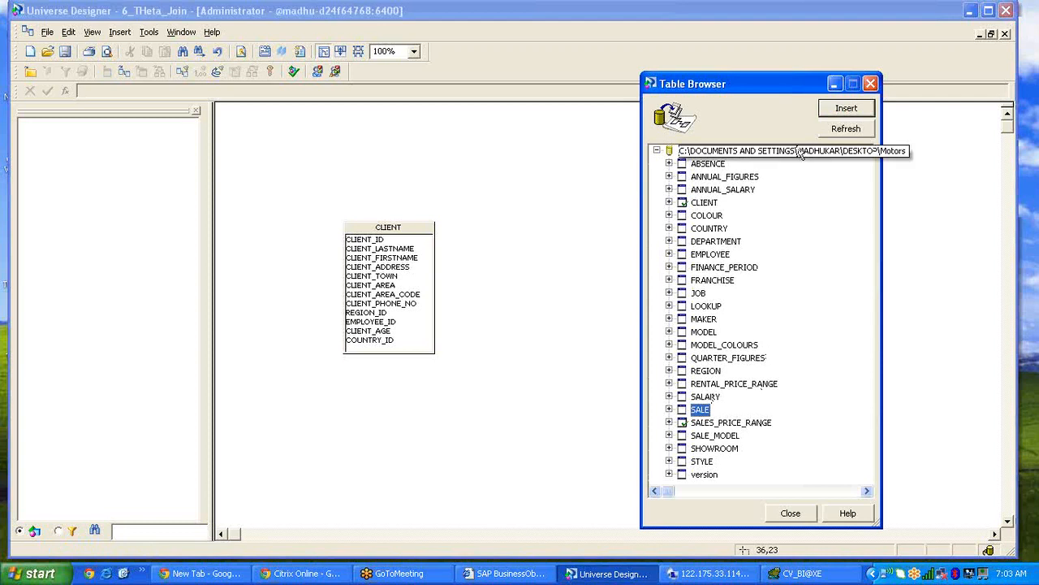
{"action": "left_click", "coordinate": [846, 108]}
{"action": "left_click", "coordinate": [870, 83]}
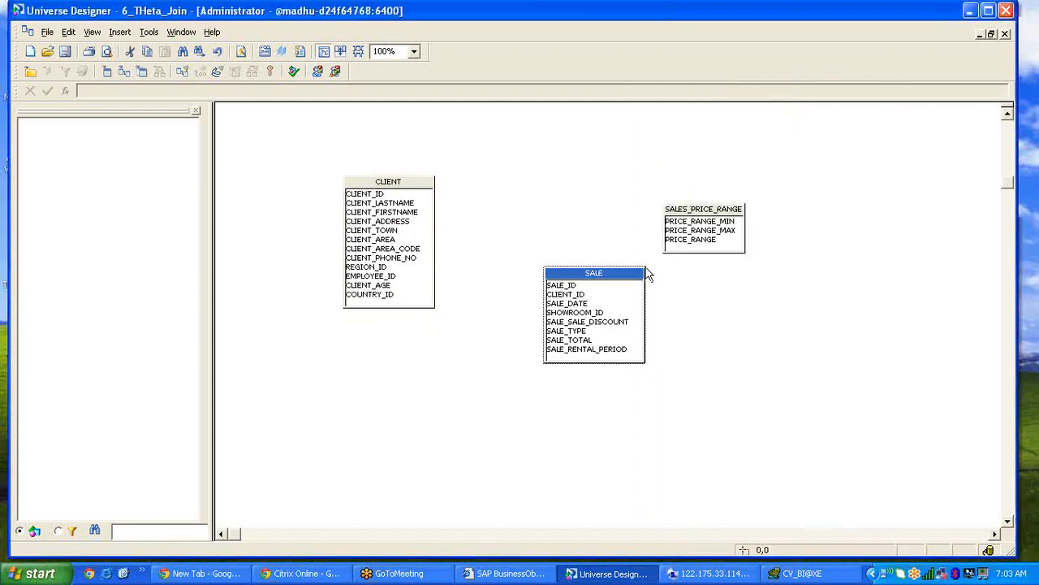
- Arrange the tables in a row with SALE between CLIENT and SALES_PRICE_RANGE
{"action": "left_click_drag", "start_coordinate": [626, 278], "coordinate": [580, 198]}
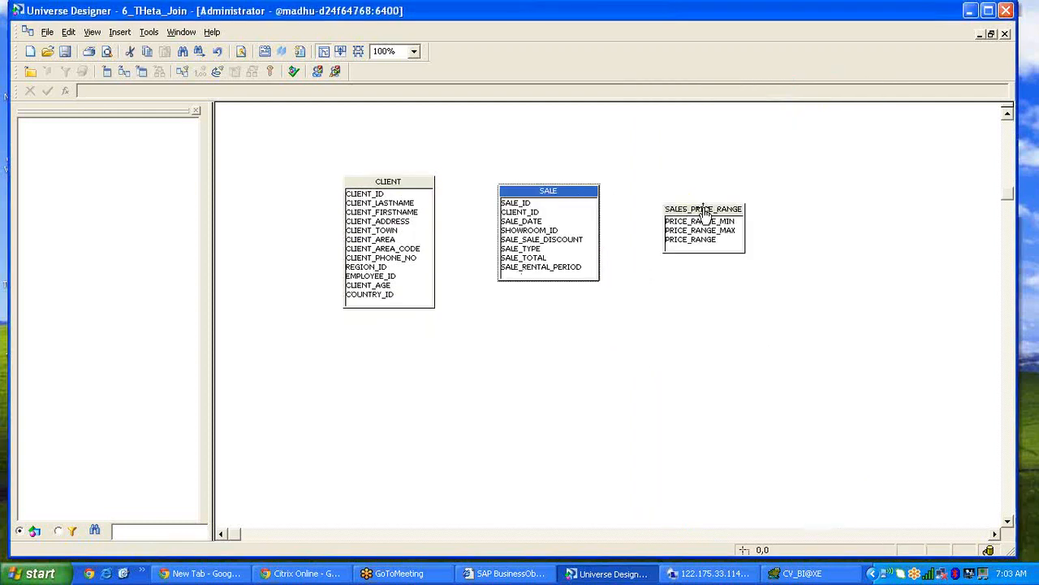
{"action": "left_click_drag", "start_coordinate": [703, 209], "coordinate": [749, 227]}
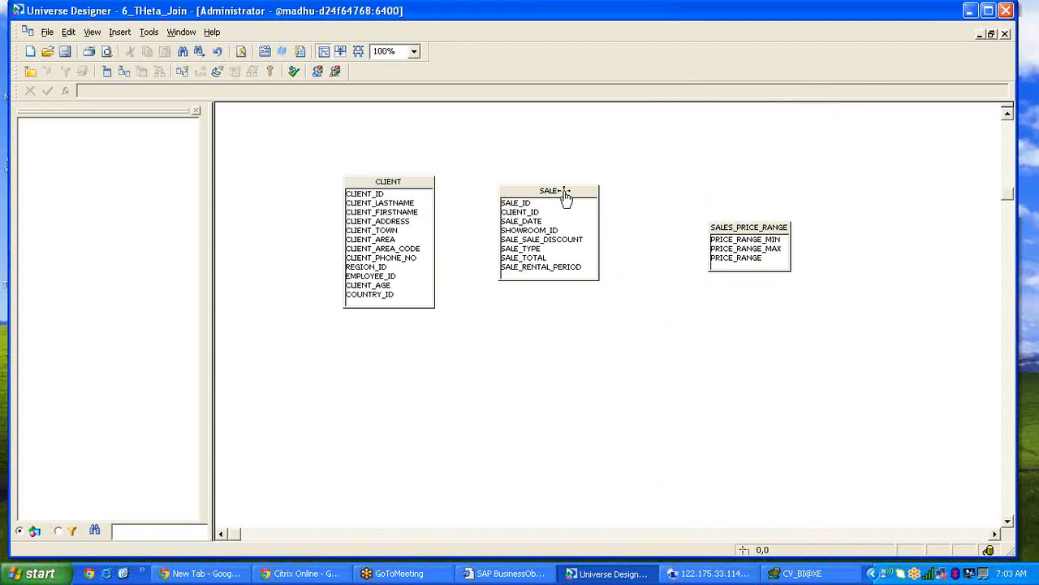
{"action": "left_click_drag", "start_coordinate": [566, 198], "coordinate": [611, 207]}
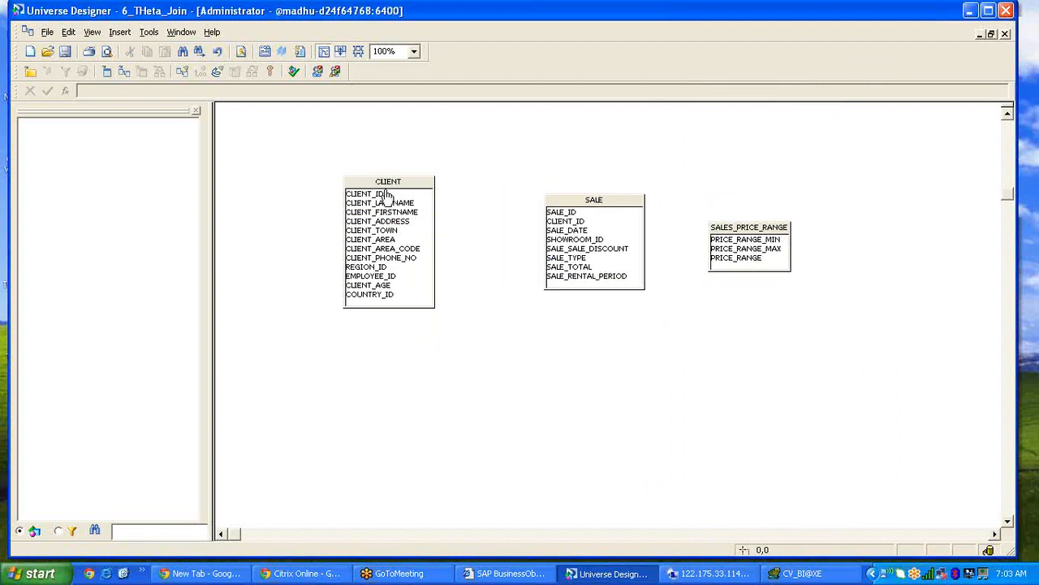
- Create a join between the CLIENT and SALE tables where CLIENT.CLIENT_ID equals SALE.CLIENT_ID
{"action": "left_click_drag", "start_coordinate": [386, 195], "coordinate": [377, 194]}
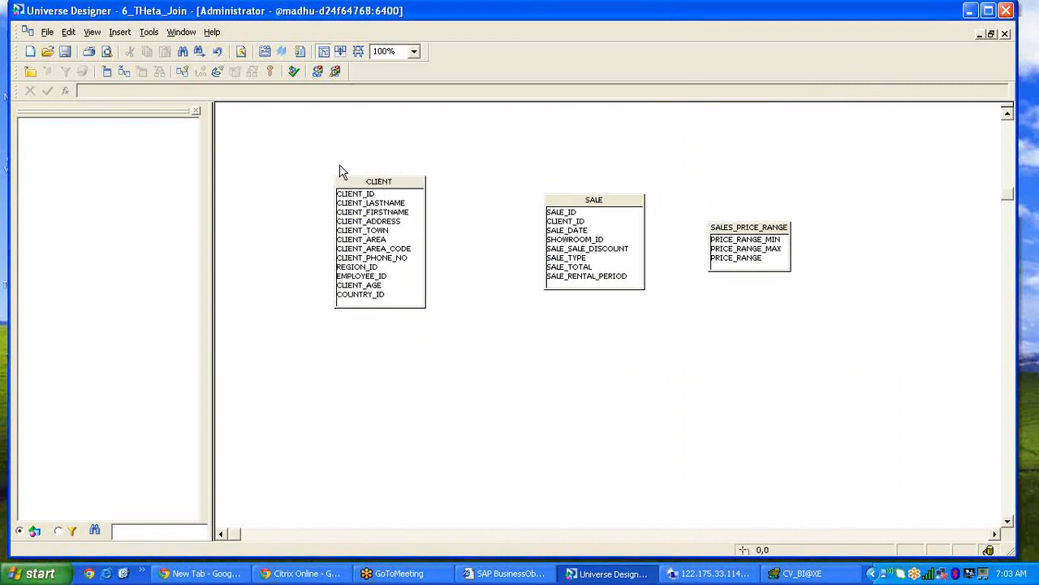
{"action": "left_click", "coordinate": [119, 31]}
{"action": "left_click", "coordinate": [142, 108]}
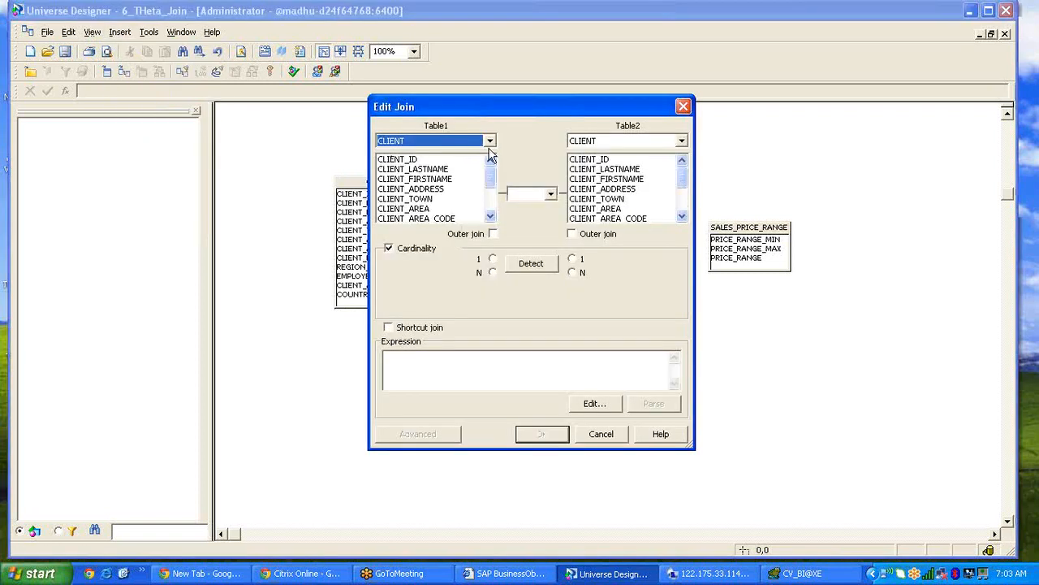
{"action": "left_click", "coordinate": [491, 141]}
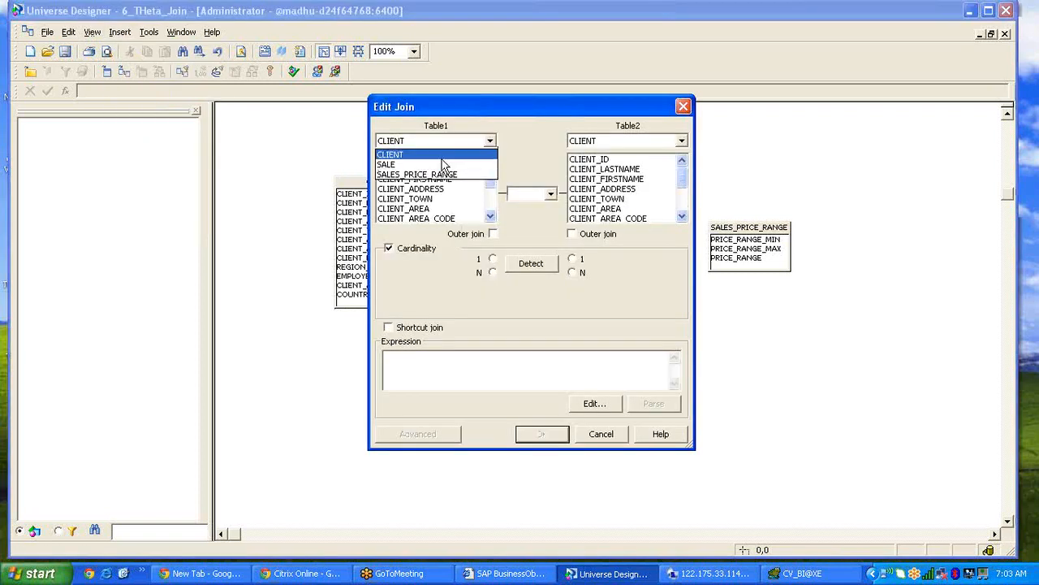
{"action": "left_click", "coordinate": [444, 160]}
{"action": "left_click", "coordinate": [681, 140]}
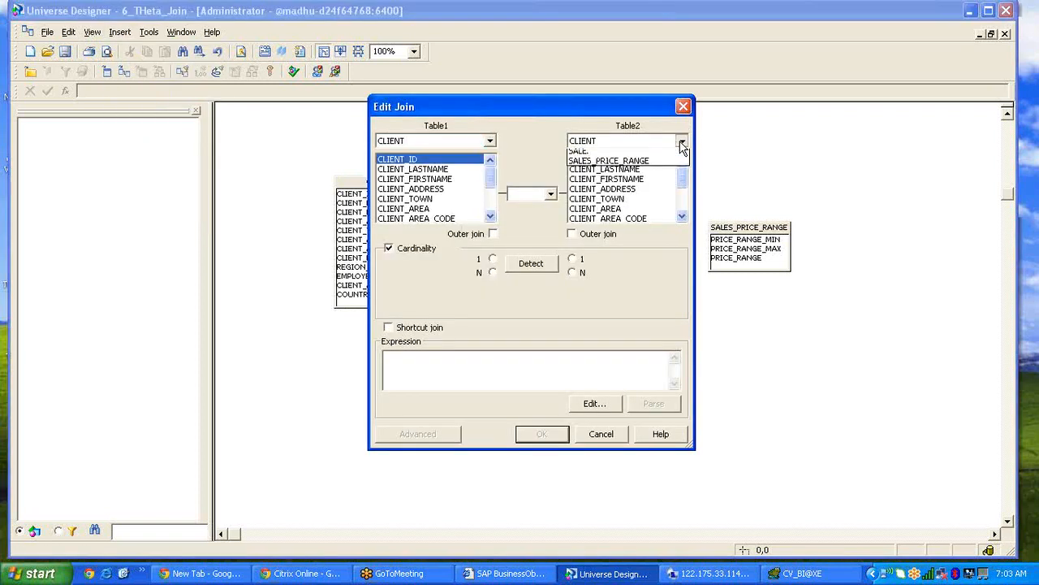
{"action": "left_click", "coordinate": [642, 166]}
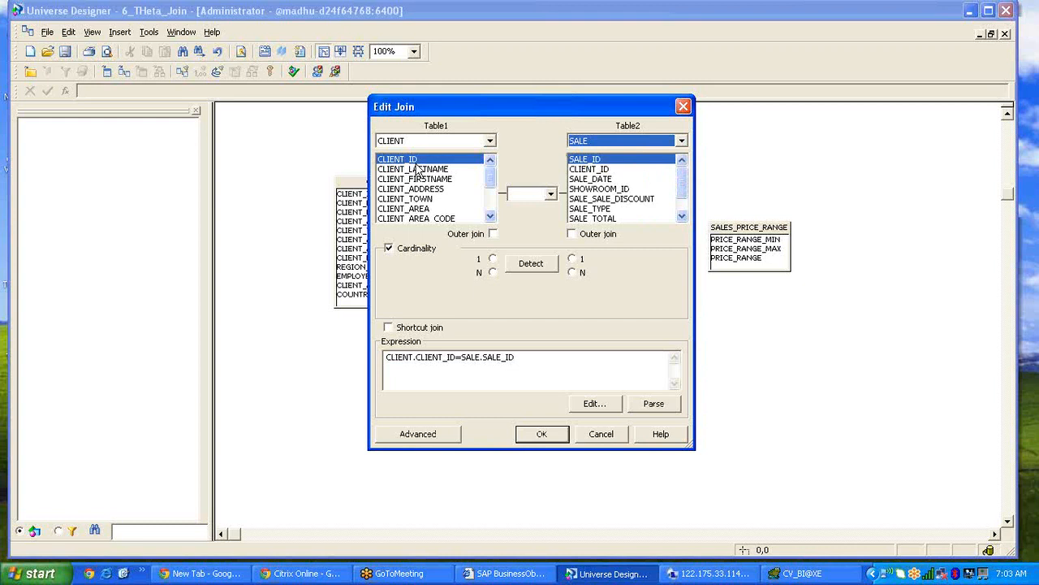
{"action": "left_click", "coordinate": [591, 169]}
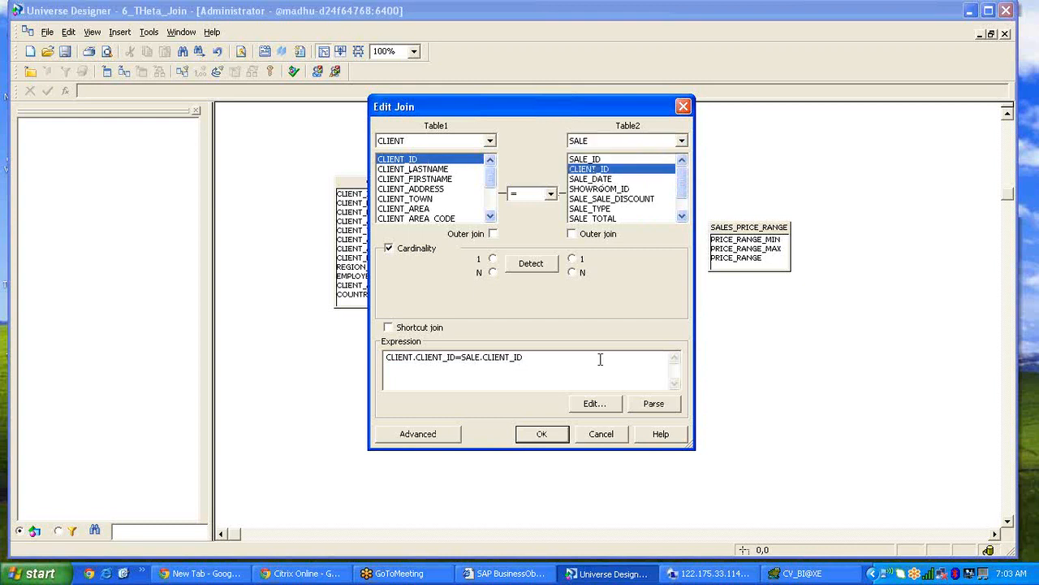
{"action": "left_click", "coordinate": [542, 433]}
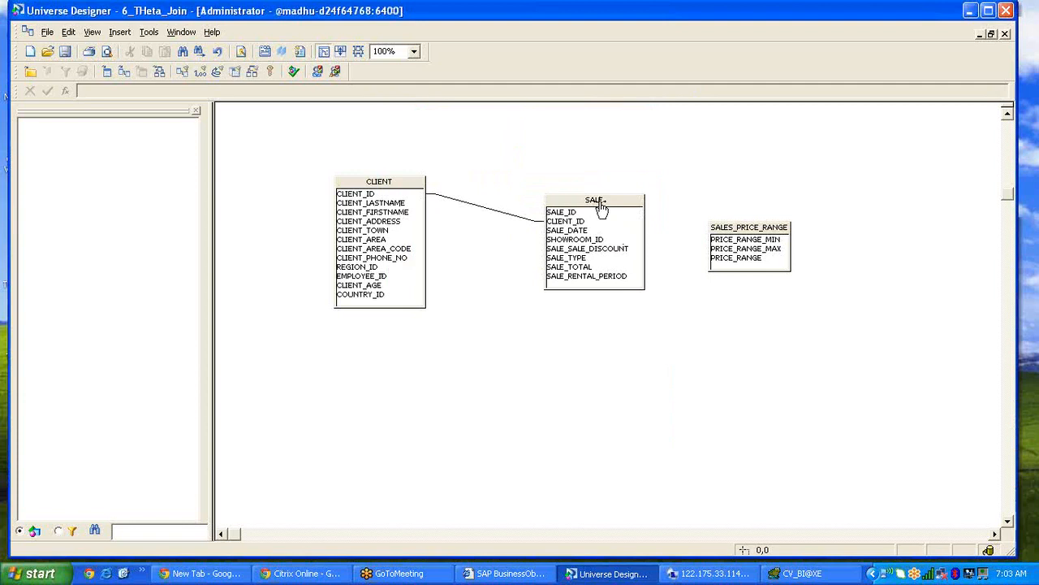
- Shift SALE slightly toward CLIENT and move SALES_PRICE_RANGE up and farther away from SALE to widen the gap
{"action": "left_click_drag", "start_coordinate": [579, 198], "coordinate": [560, 188]}
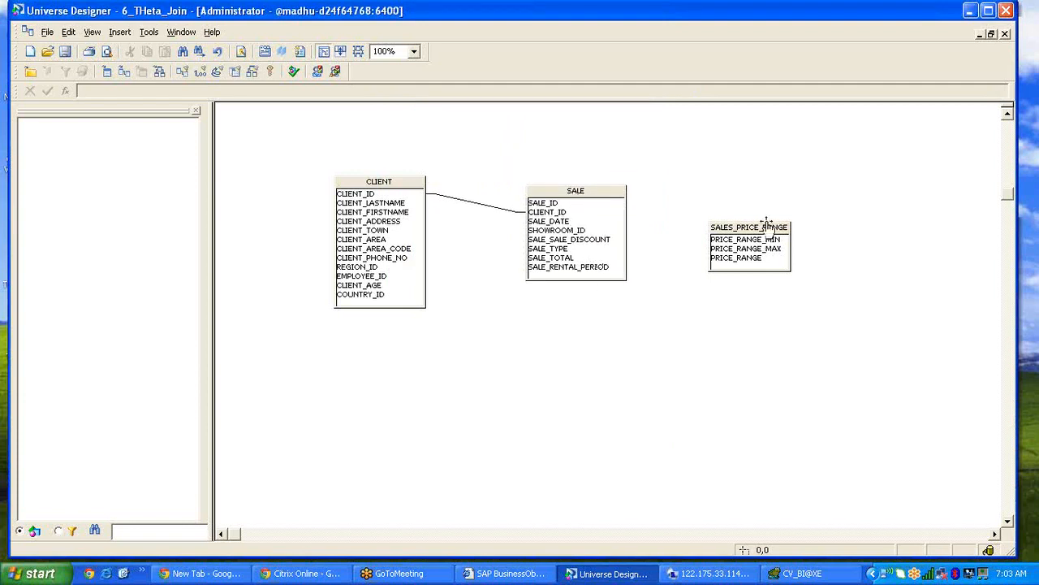
{"action": "left_click_drag", "start_coordinate": [761, 243], "coordinate": [771, 215]}
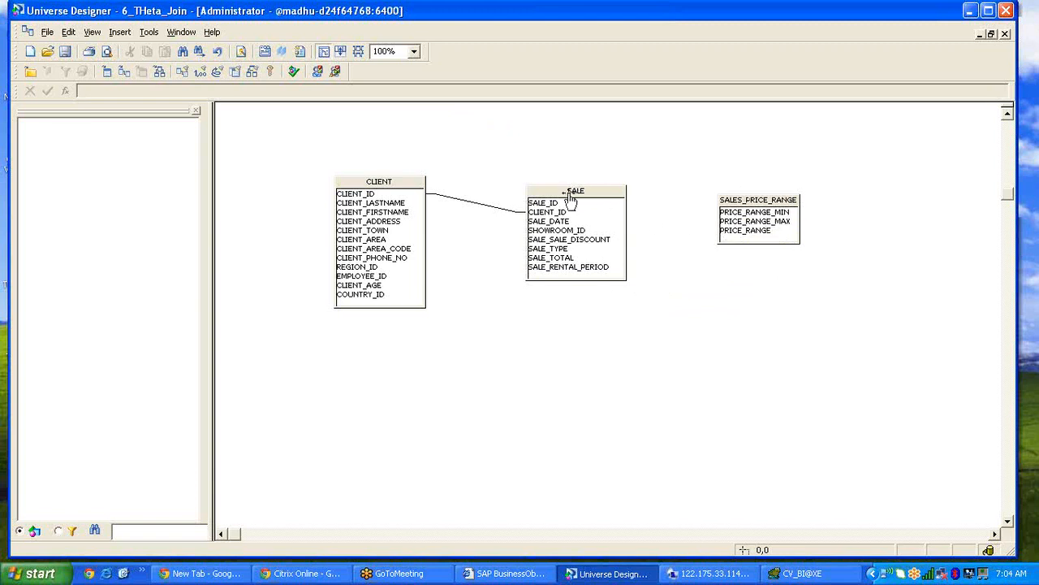
{"action": "left_click", "coordinate": [469, 202]}
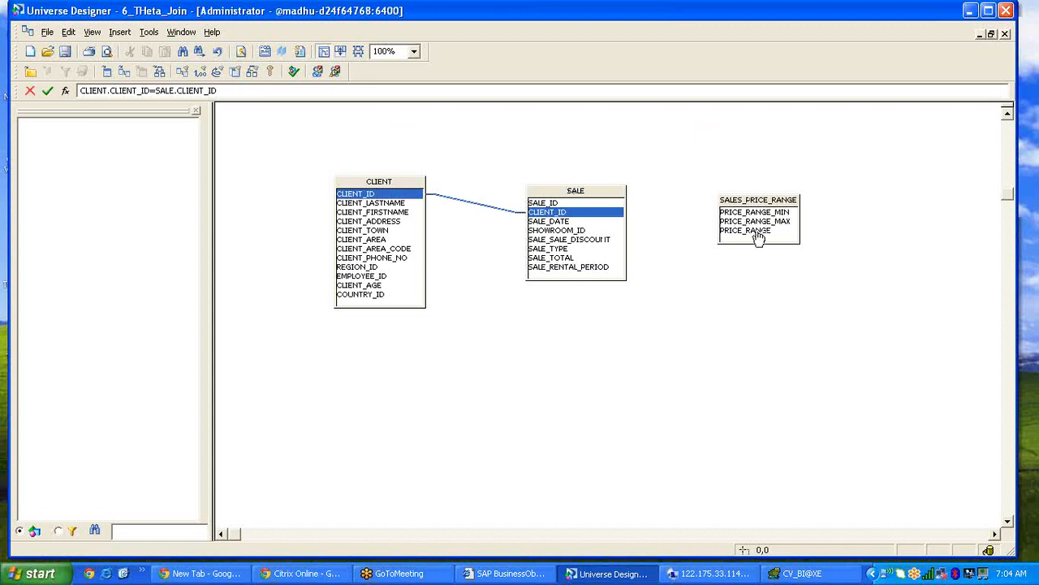
{"action": "left_click_drag", "start_coordinate": [775, 204], "coordinate": [794, 207]}
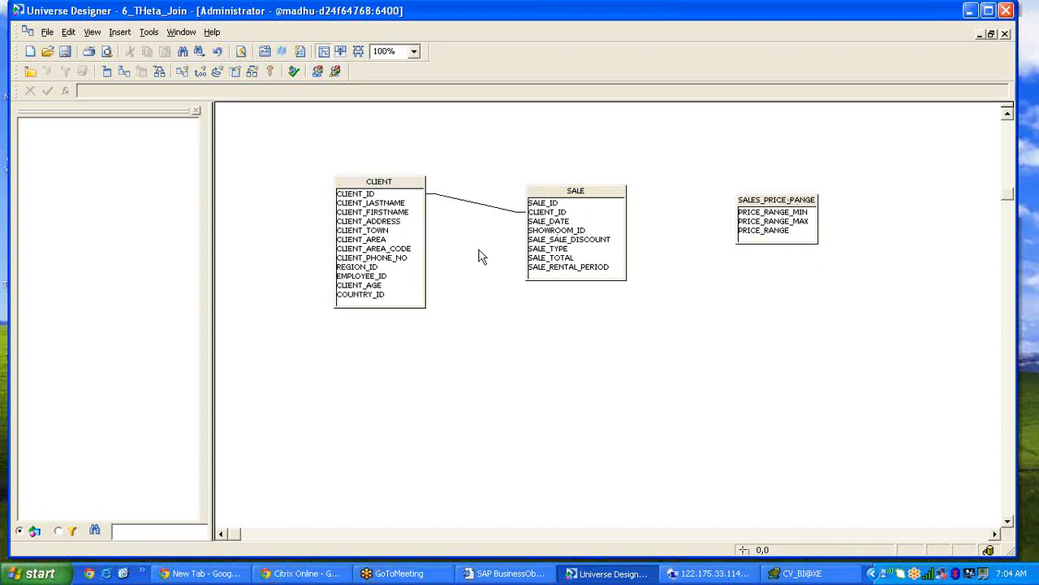
- Create a theta join where SALE.SALE_TOTAL is between PRICE_RANGE_MIN and PRICE_RANGE_MAX of the SALES_PRICE_RANGE table
{"action": "right_click", "coordinate": [801, 200]}
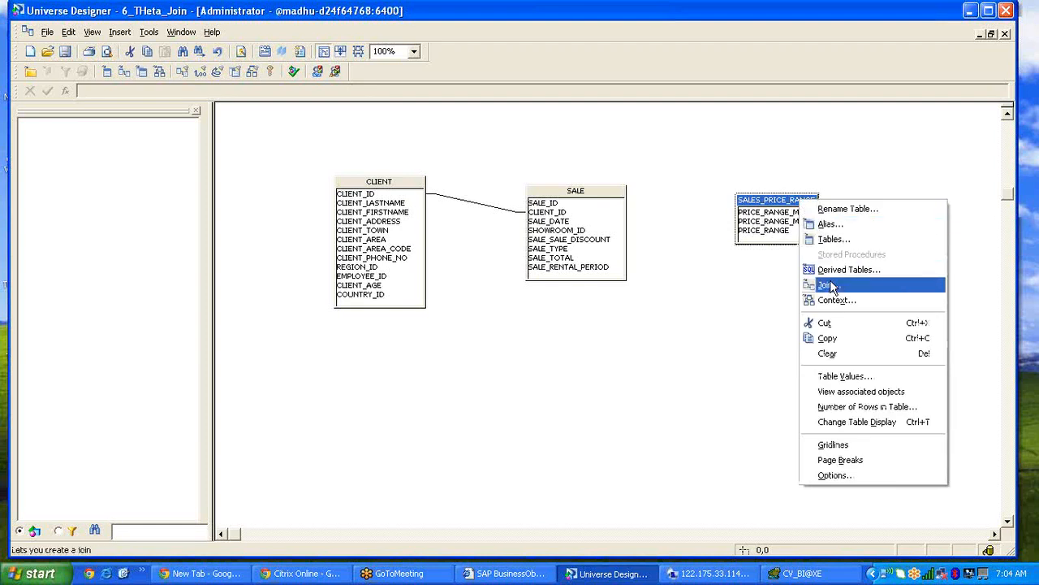
{"action": "left_click", "coordinate": [833, 285]}
{"action": "left_click", "coordinate": [490, 141]}
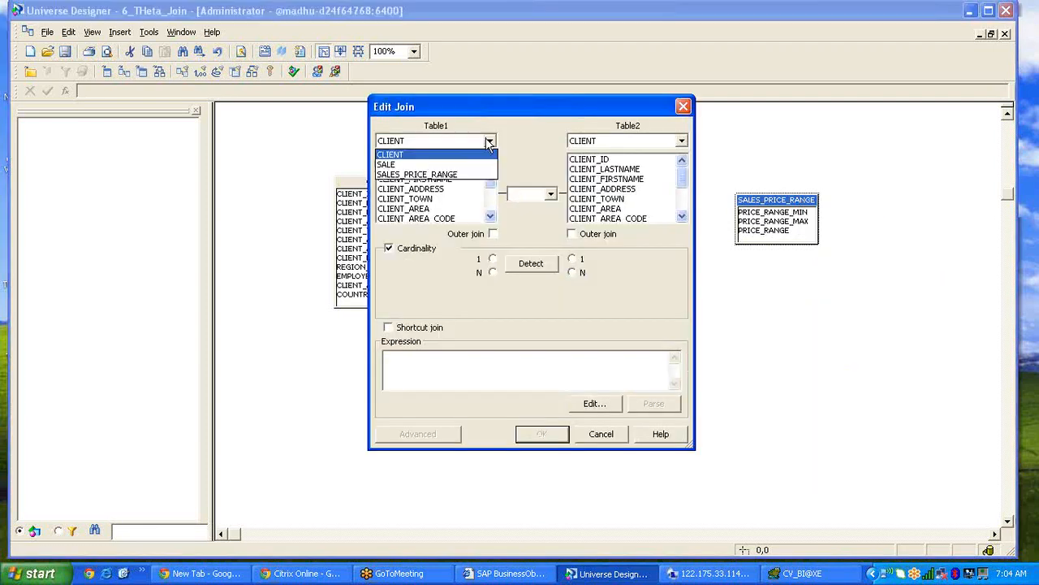
{"action": "left_click", "coordinate": [436, 164]}
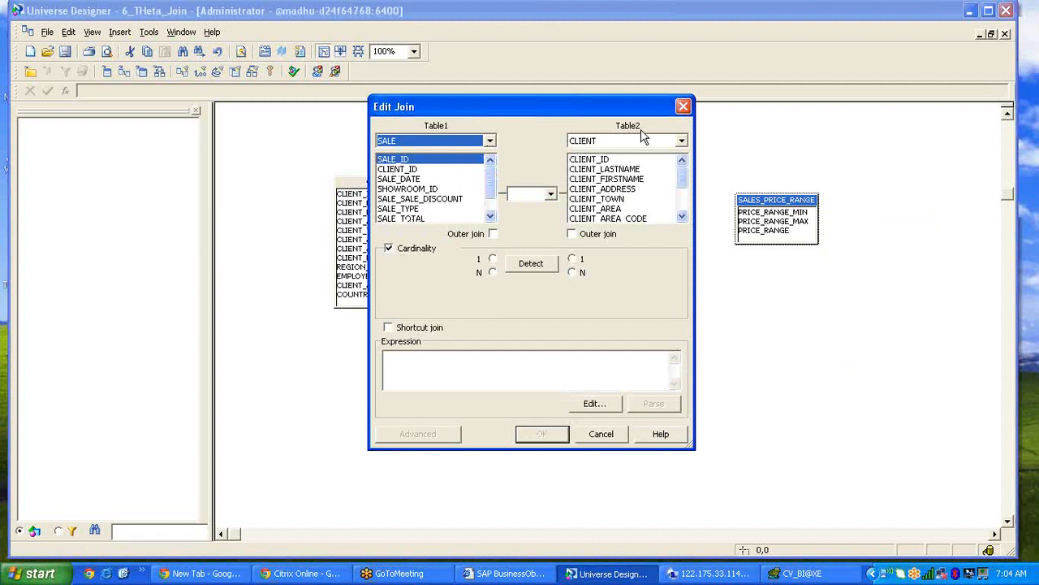
{"action": "left_click", "coordinate": [682, 140]}
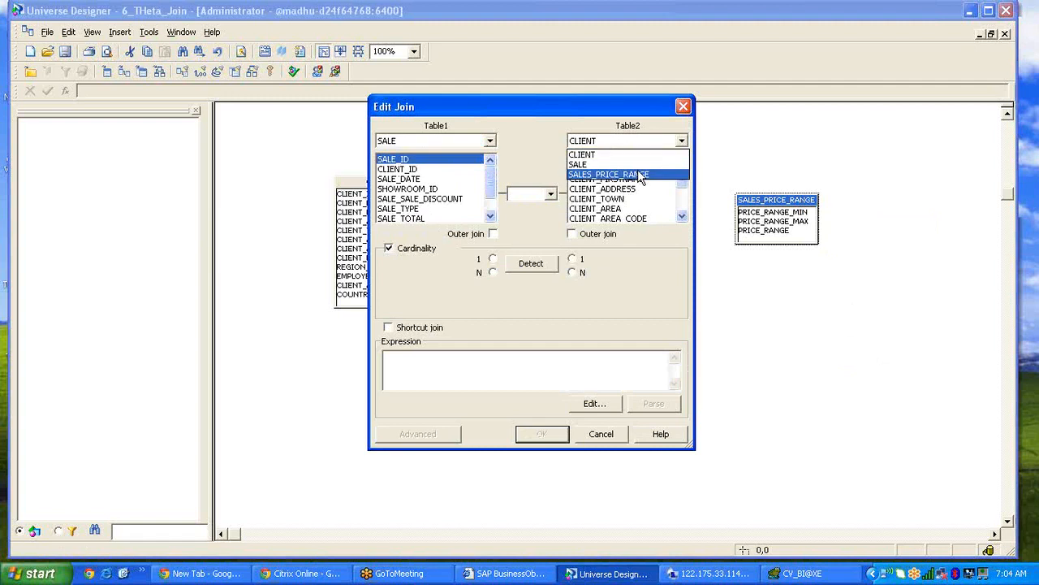
{"action": "left_click", "coordinate": [640, 174]}
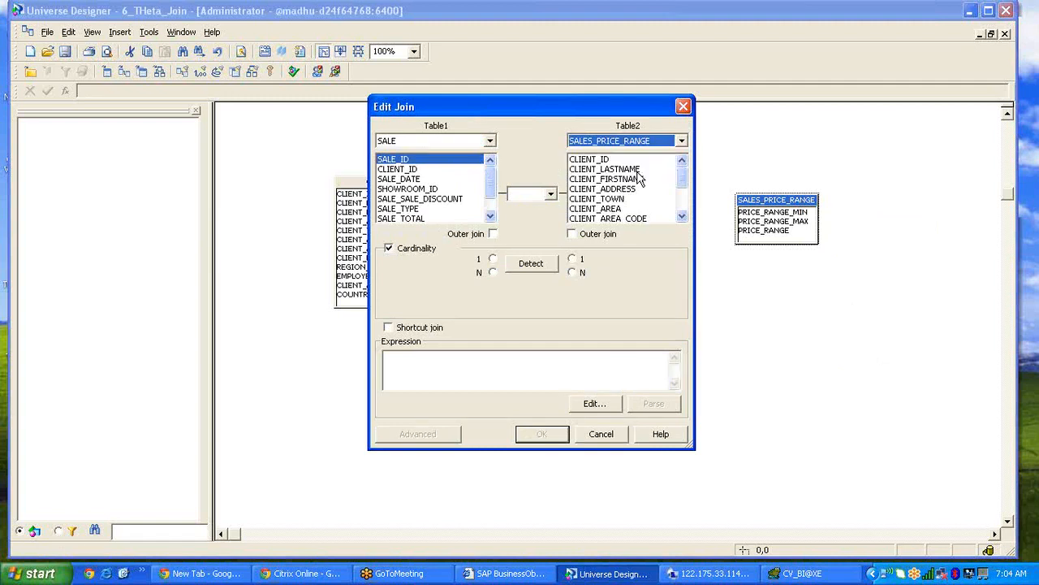
{"action": "left_click", "coordinate": [489, 216]}
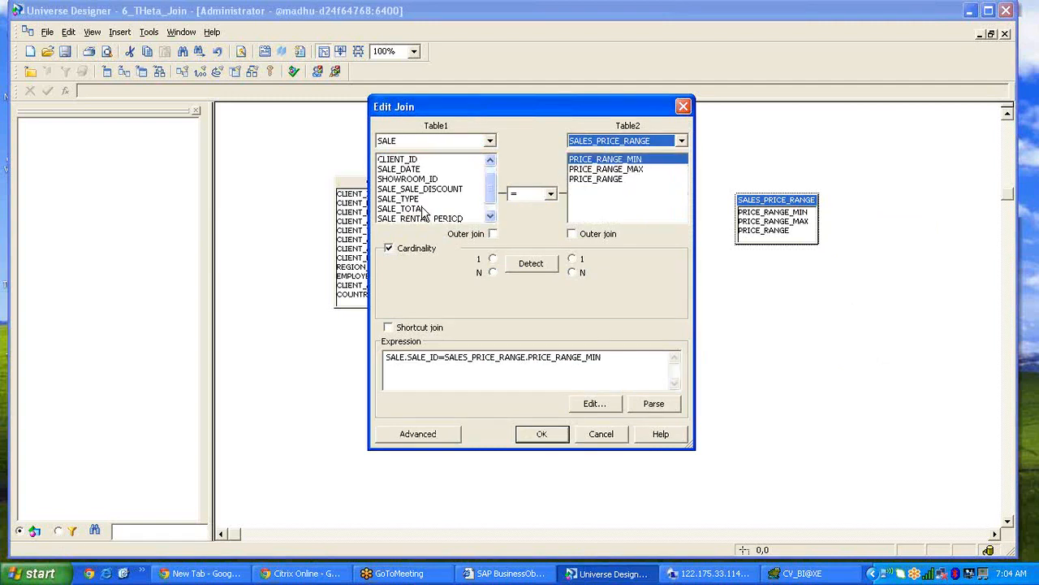
{"action": "left_click", "coordinate": [423, 208]}
{"action": "left_click", "coordinate": [640, 169], "text": "ctrl"}
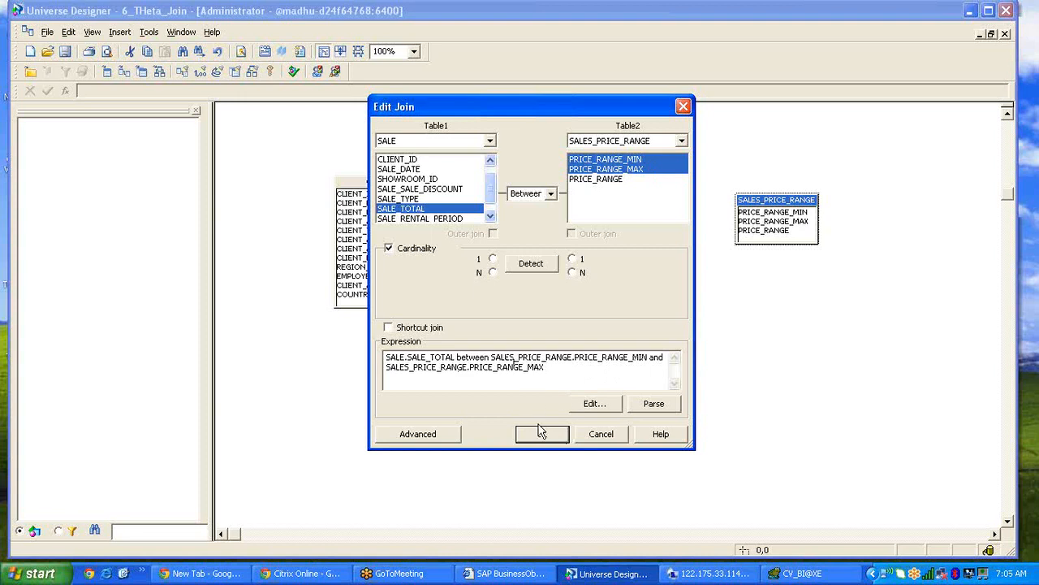
{"action": "left_click", "coordinate": [559, 438]}
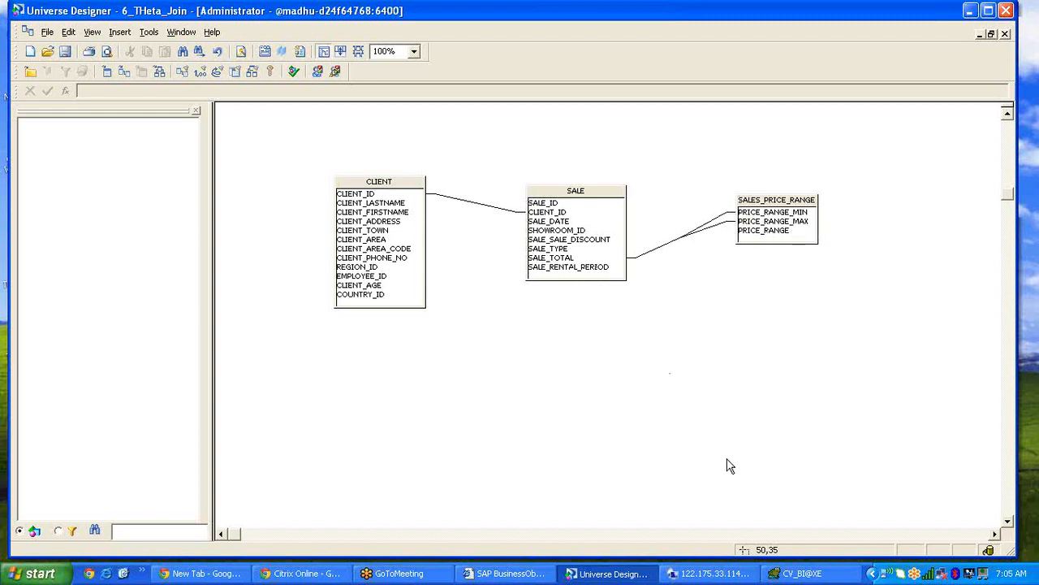
- Switch to Microsoft Access to examine the minimum and maximum of the Expensive row in SALES_PRICE_RANGE, and return to Universe Designer
{"action": "left_click", "coordinate": [707, 573]}
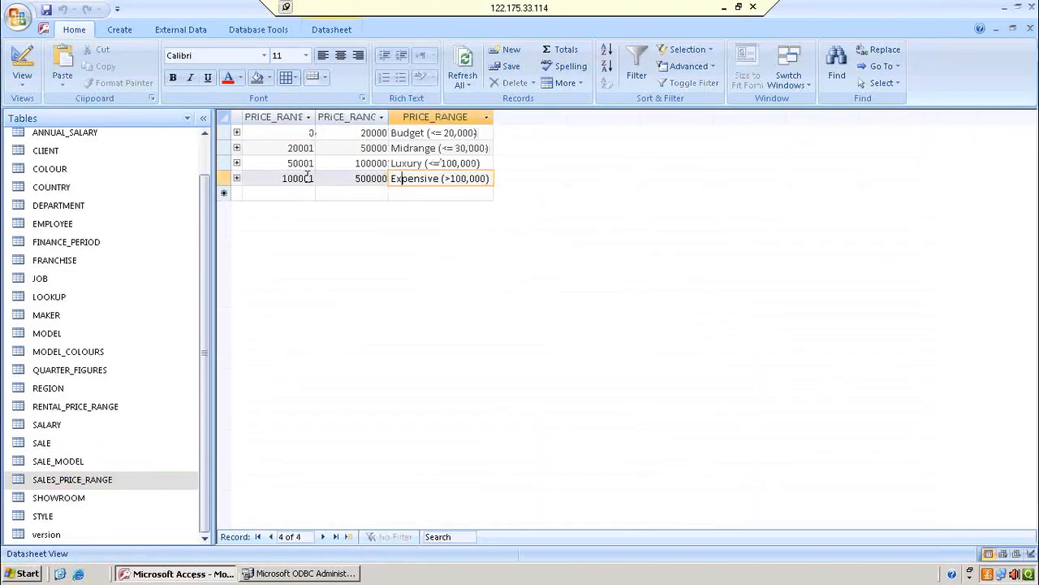
{"action": "left_click", "coordinate": [286, 178]}
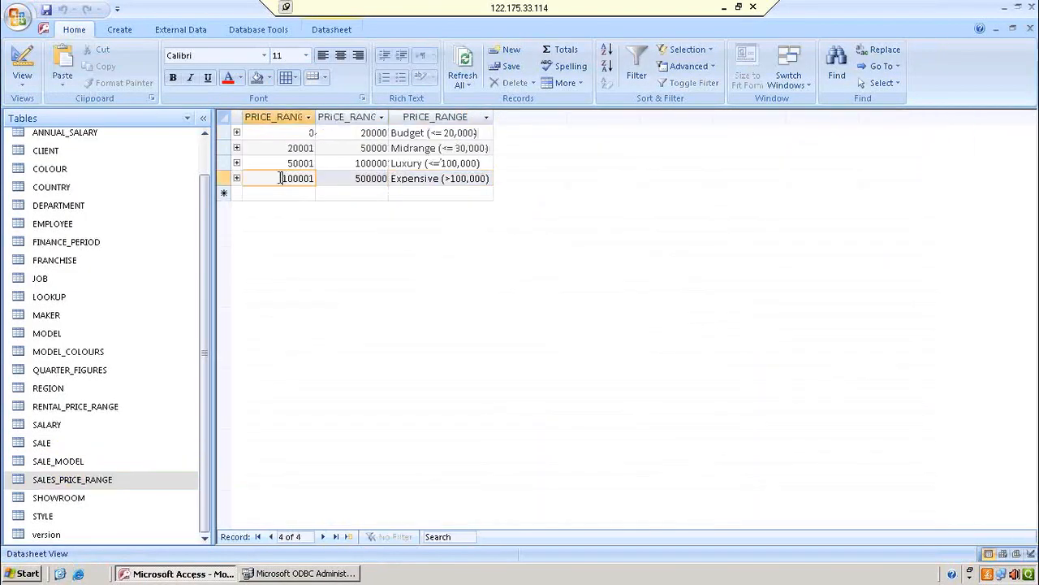
{"action": "left_click", "coordinate": [352, 178]}
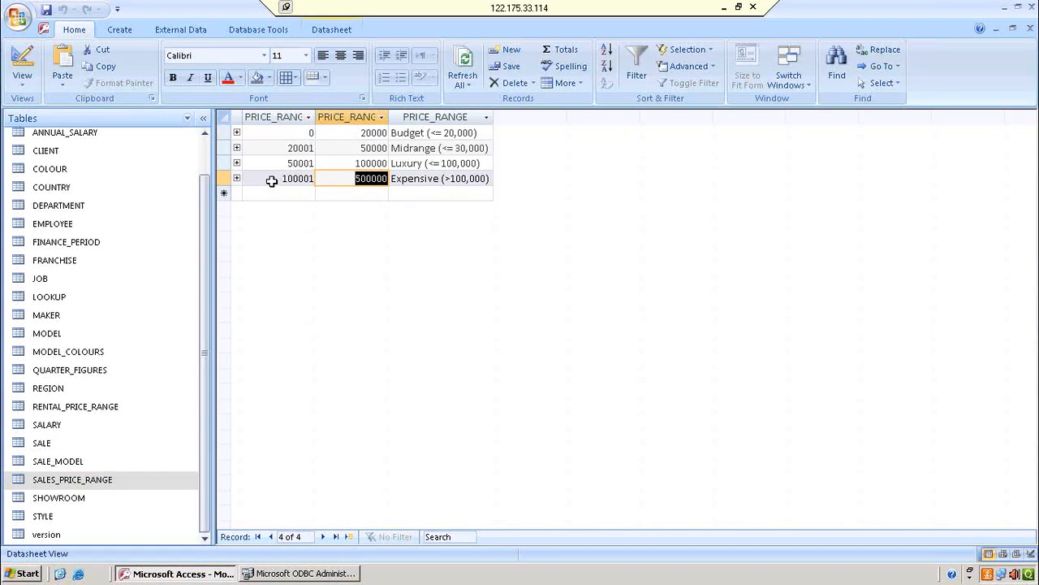
{"action": "left_click_drag", "start_coordinate": [281, 179], "coordinate": [390, 179]}
{"action": "left_click", "coordinate": [358, 178]}
{"action": "left_click", "coordinate": [723, 7]}
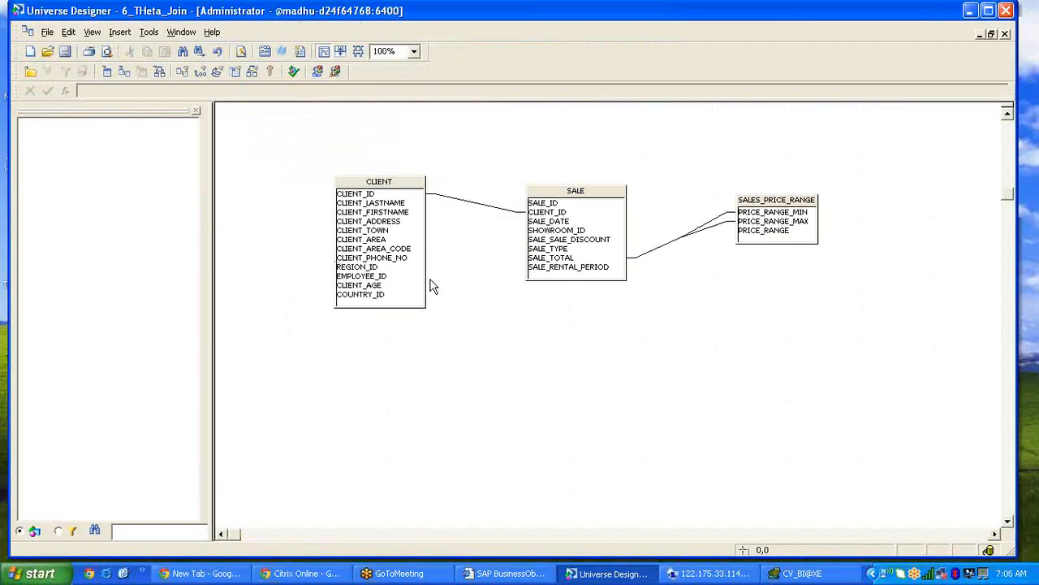
- Create a new universe class named Range
{"action": "right_click", "coordinate": [106, 206]}
{"action": "left_click", "coordinate": [124, 210]}
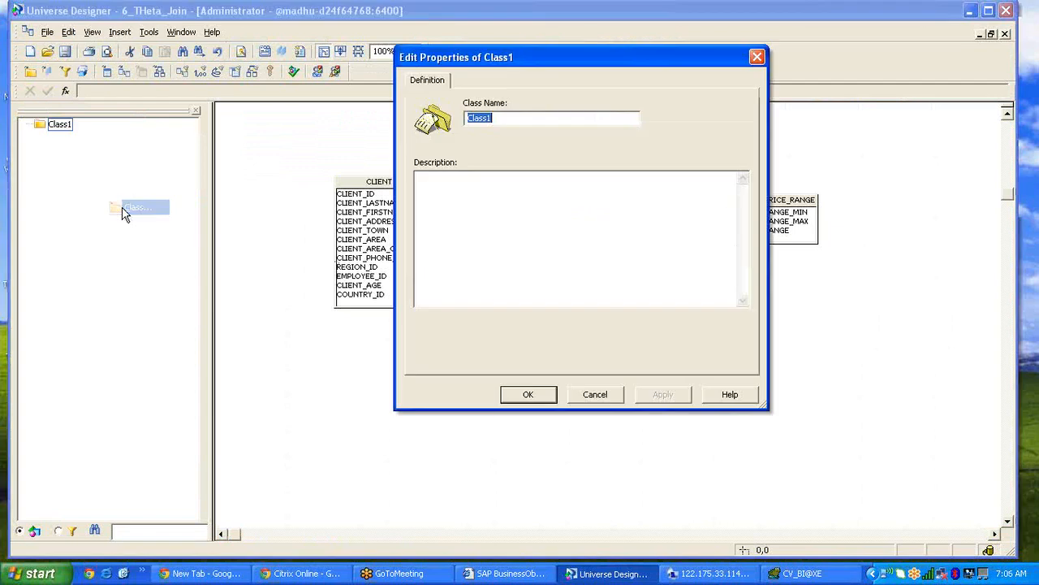
{"action": "key", "text": "BackSpace"}
{"action": "left_click", "coordinate": [524, 395]}
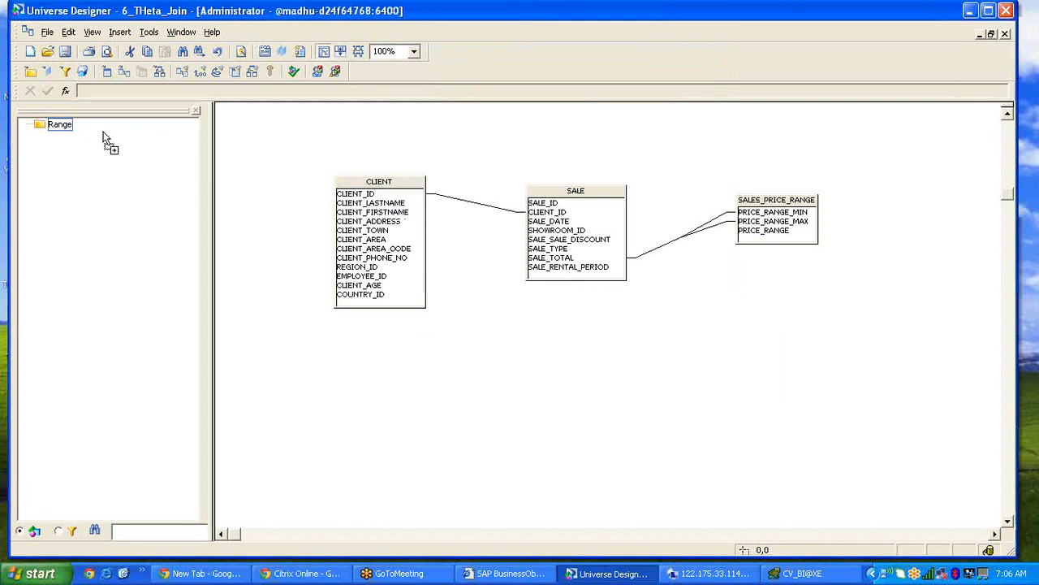
- Add CLIENT_LASTNAME, CLIENT_FIRSTNAME and PRICE_RANGE as objects in the Range class
{"action": "left_click_drag", "start_coordinate": [104, 139], "coordinate": [78, 132]}
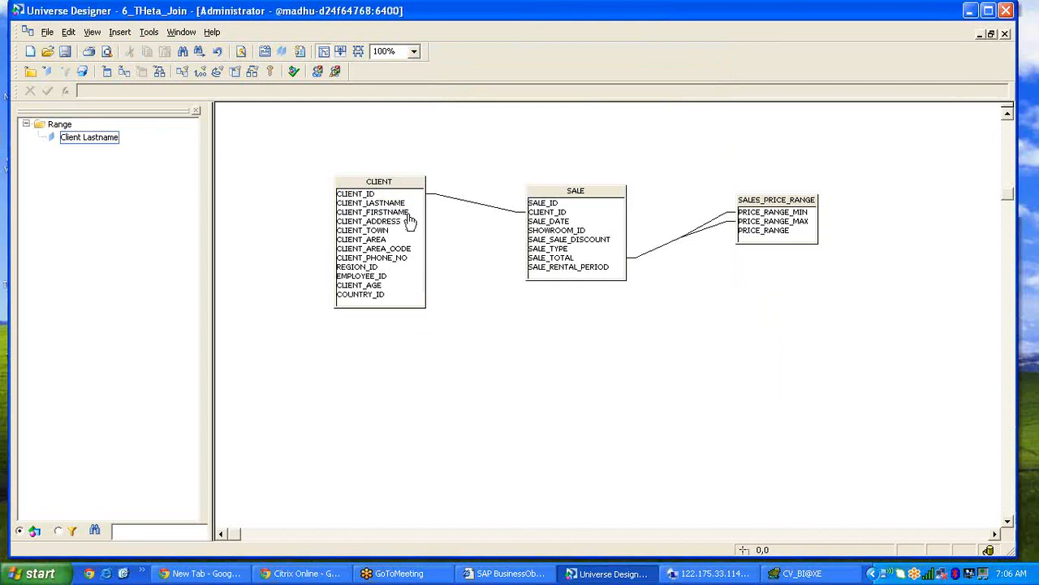
{"action": "left_click_drag", "start_coordinate": [406, 215], "coordinate": [96, 143]}
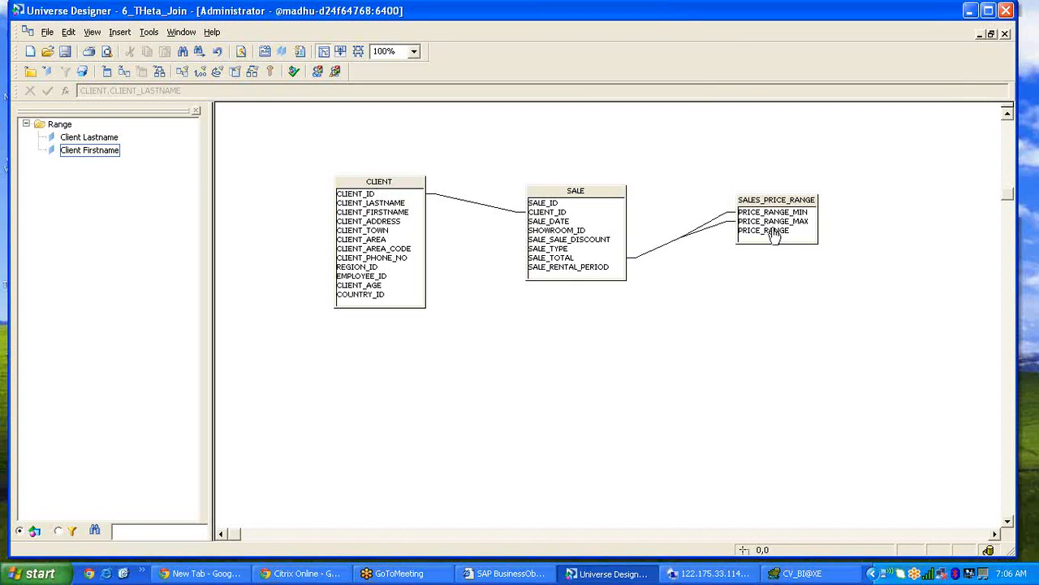
{"action": "left_click_drag", "start_coordinate": [774, 235], "coordinate": [98, 156]}
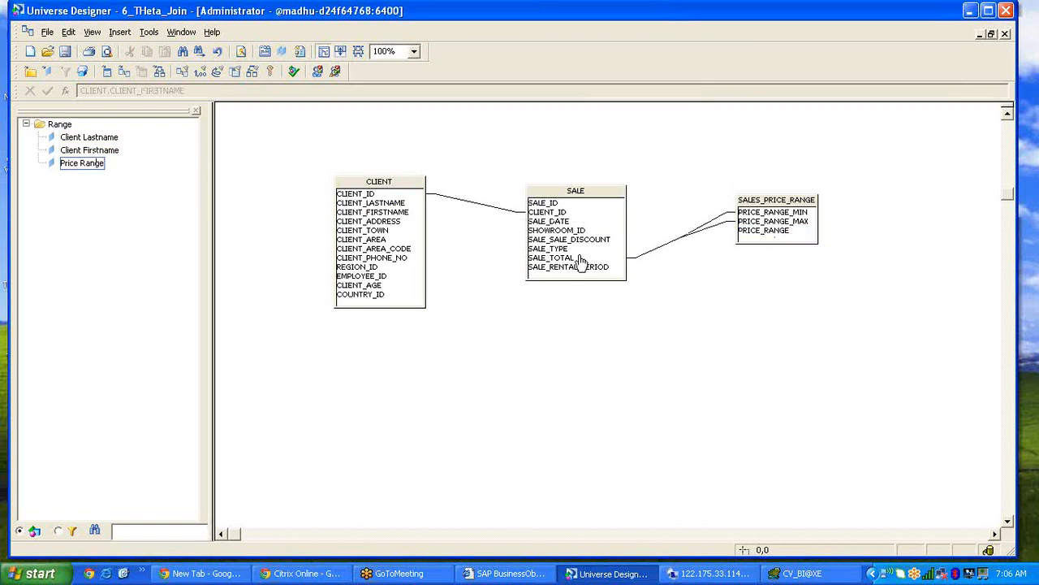
- Add SALE_TOTAL as an object at the start of the Range class and qualify it as a measure
{"action": "left_click_drag", "start_coordinate": [569, 258], "coordinate": [69, 131]}
{"action": "double_click", "coordinate": [78, 137]}
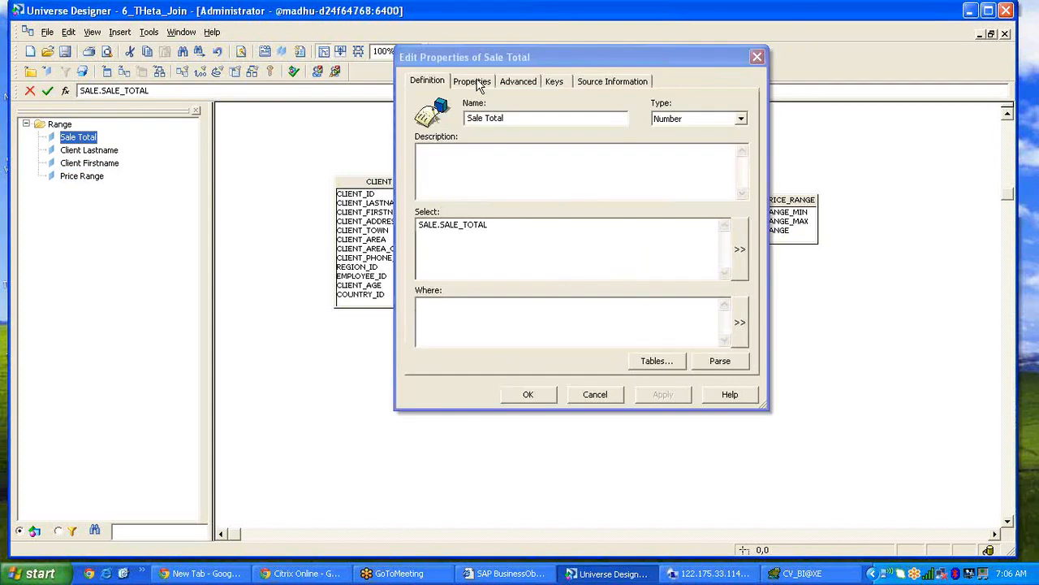
{"action": "left_click", "coordinate": [474, 81]}
{"action": "left_click", "coordinate": [428, 81]}
{"action": "left_click", "coordinate": [470, 82]}
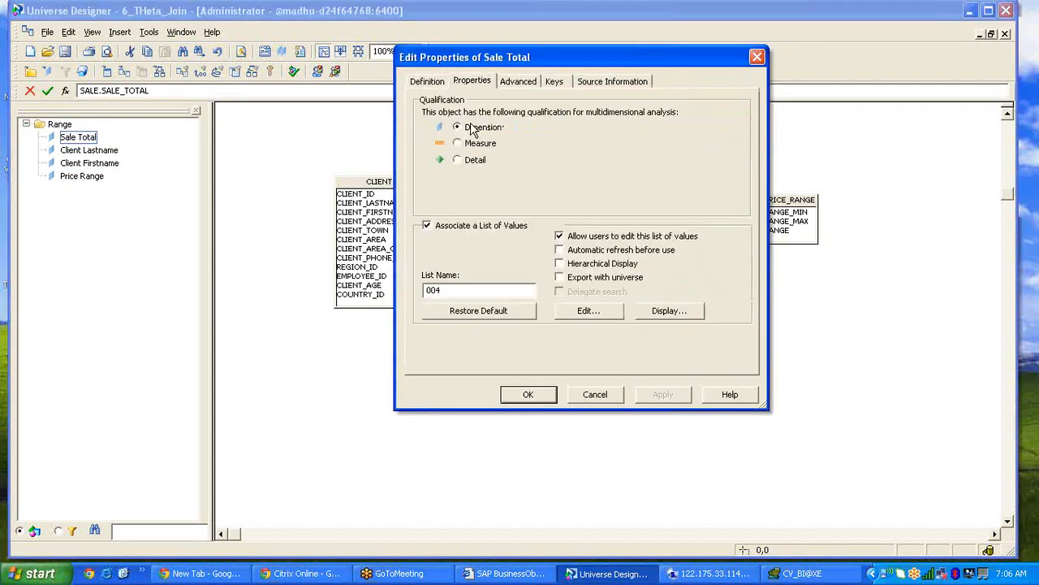
{"action": "left_click", "coordinate": [459, 143]}
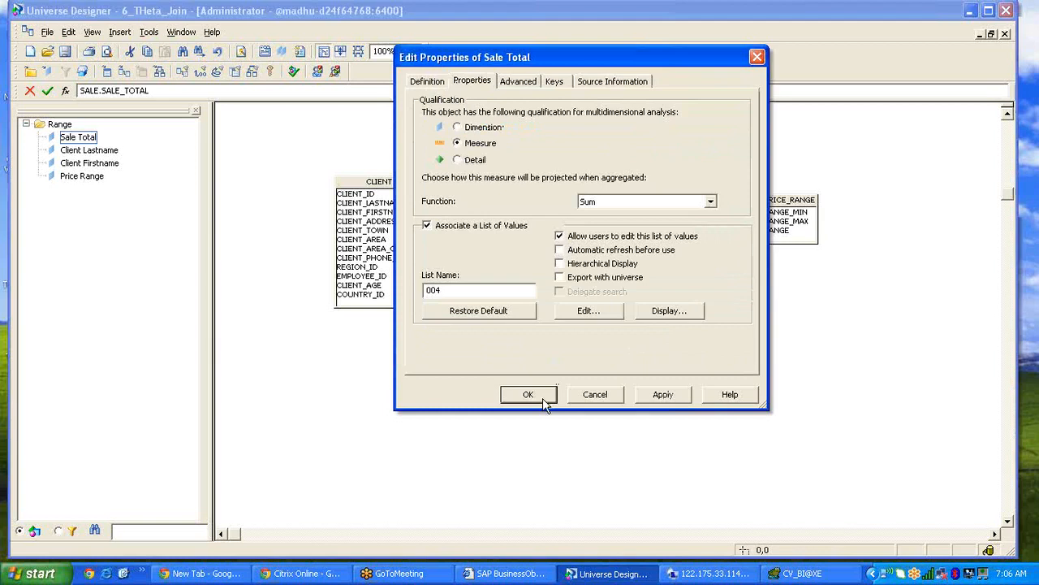
{"action": "left_click", "coordinate": [540, 396]}
- Move the SALES_PRICE_RANGE table lower and add PRICE_RANGE_MIN and PRICE_RANGE_MAX as objects in the Range class
{"action": "left_click_drag", "start_coordinate": [794, 213], "coordinate": [681, 236]}
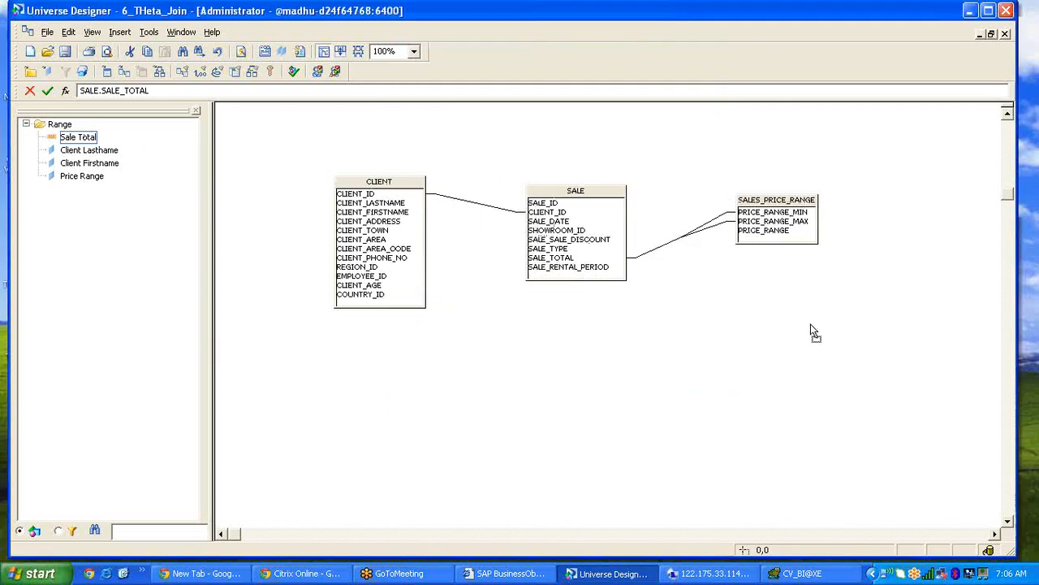
{"action": "left_click_drag", "start_coordinate": [814, 333], "coordinate": [41, 173]}
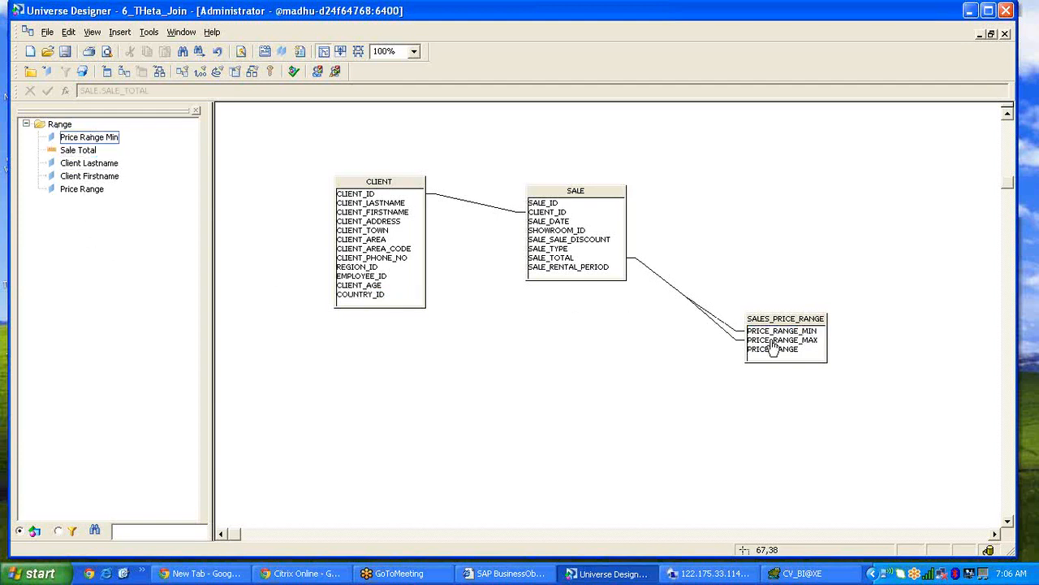
{"action": "left_click_drag", "start_coordinate": [773, 341], "coordinate": [70, 137]}
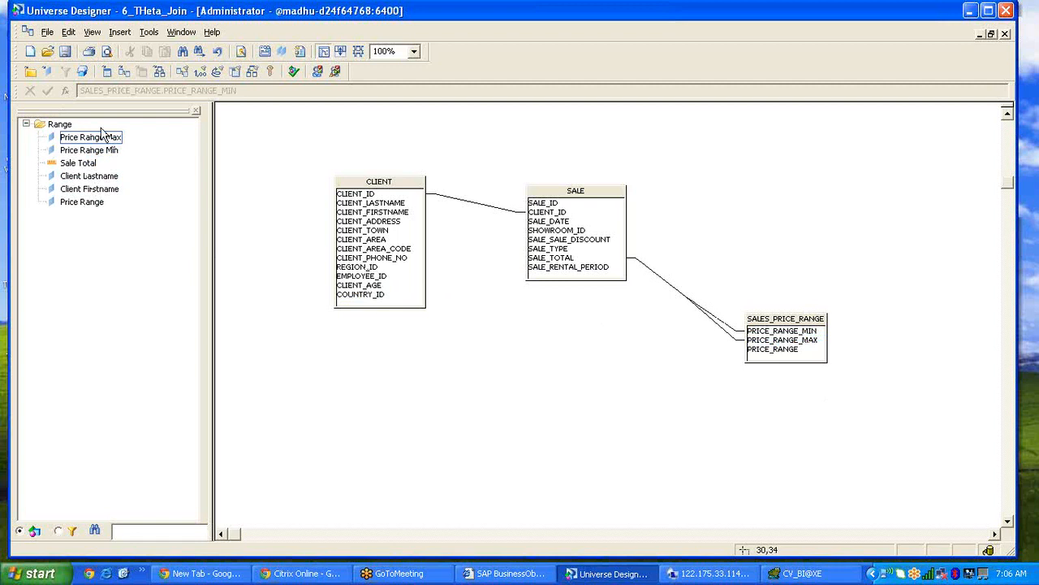
- Save the 6_THeta_Join universe and export it to the /webi universes domain, closing the error report without sending it
{"action": "left_click", "coordinate": [65, 51]}
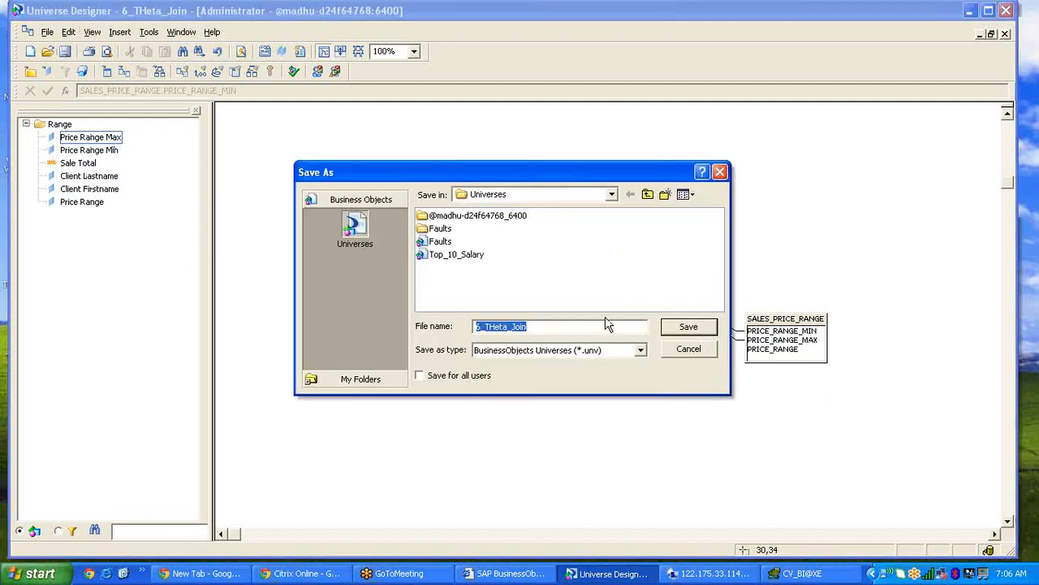
{"action": "left_click", "coordinate": [705, 328]}
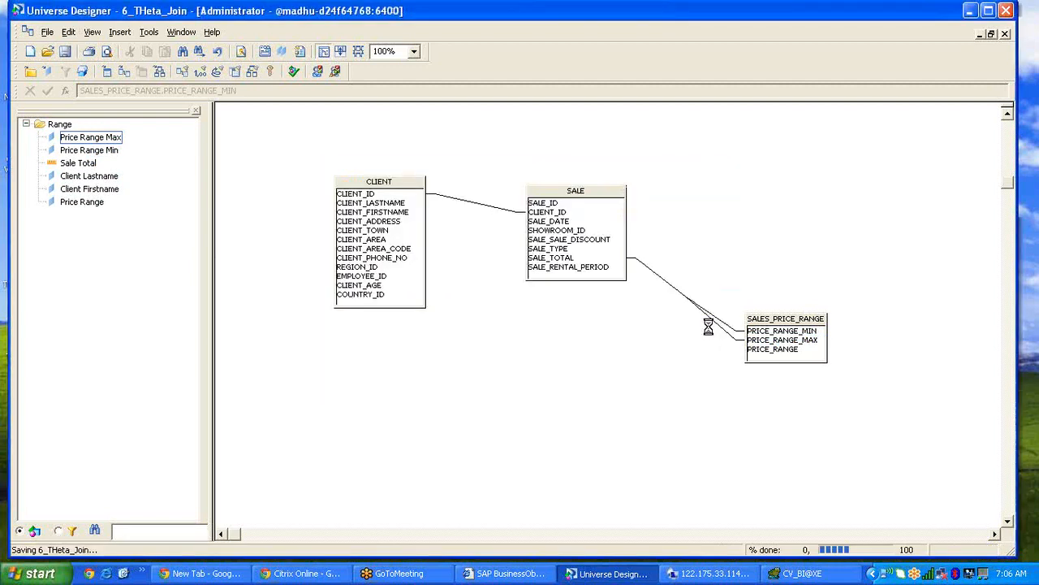
{"action": "left_click", "coordinate": [46, 31]}
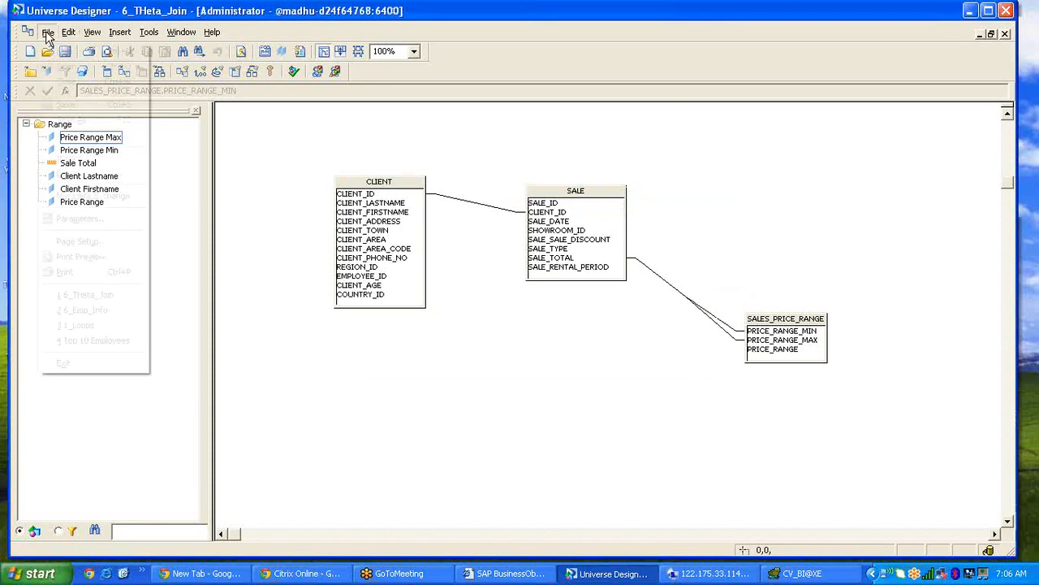
{"action": "left_click", "coordinate": [73, 173]}
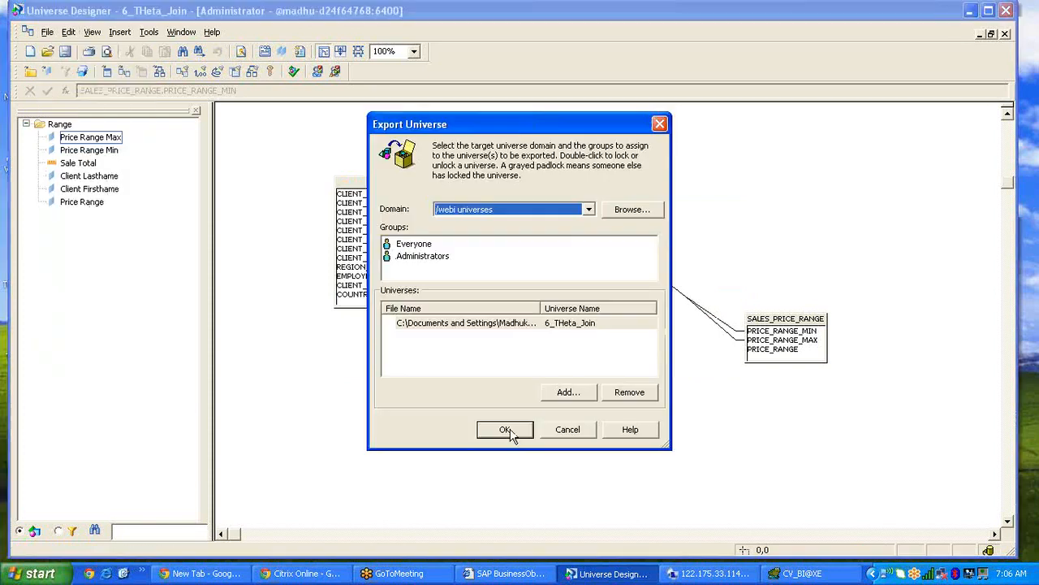
{"action": "left_click", "coordinate": [502, 428]}
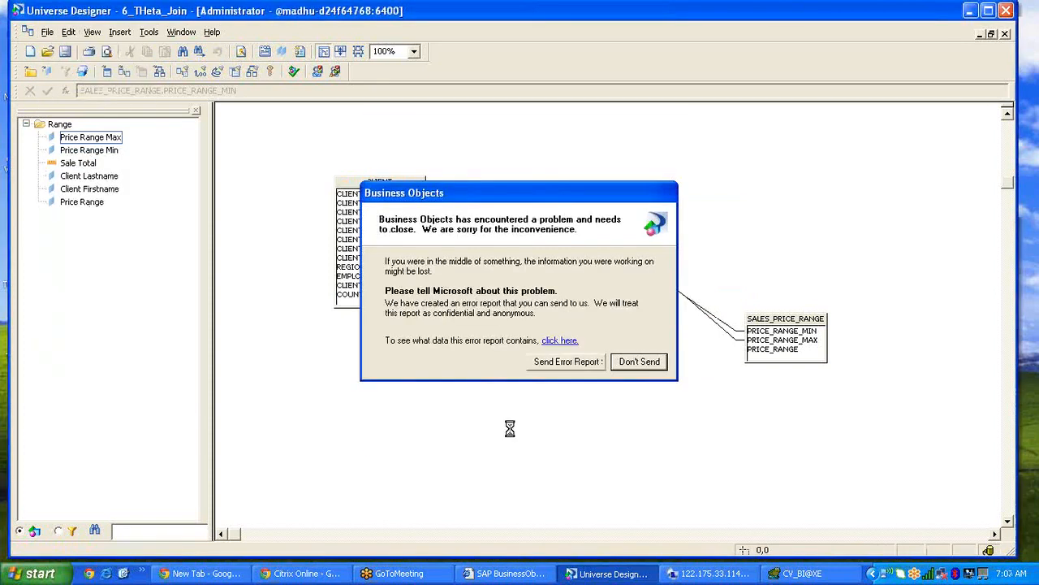
{"action": "left_click", "coordinate": [642, 361]}
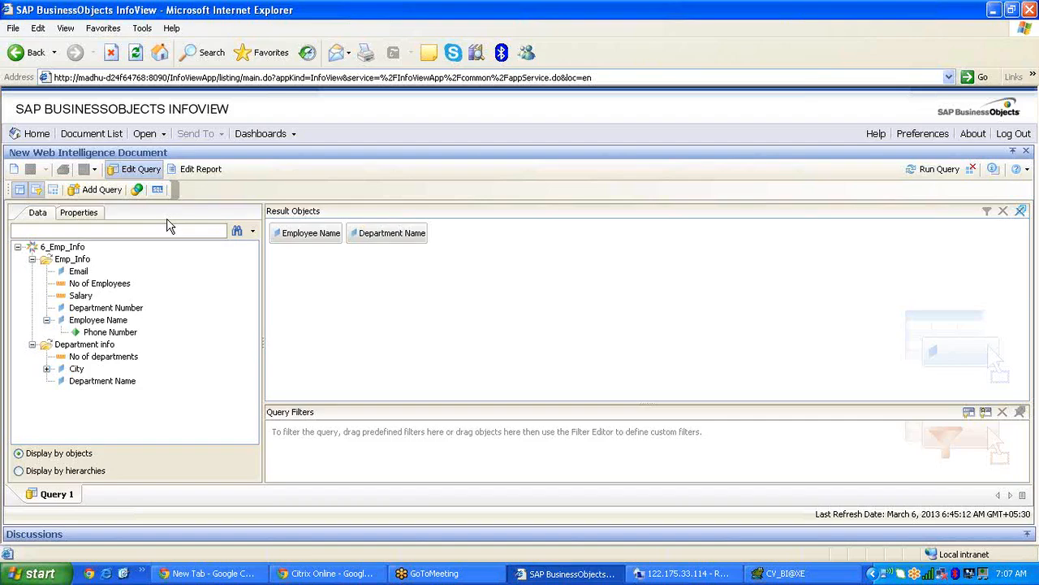
- In InfoView, create a new Web Intelligence document based on the 6_THeta_Join universe
{"action": "left_click", "coordinate": [91, 133]}
{"action": "left_click", "coordinate": [99, 170]}
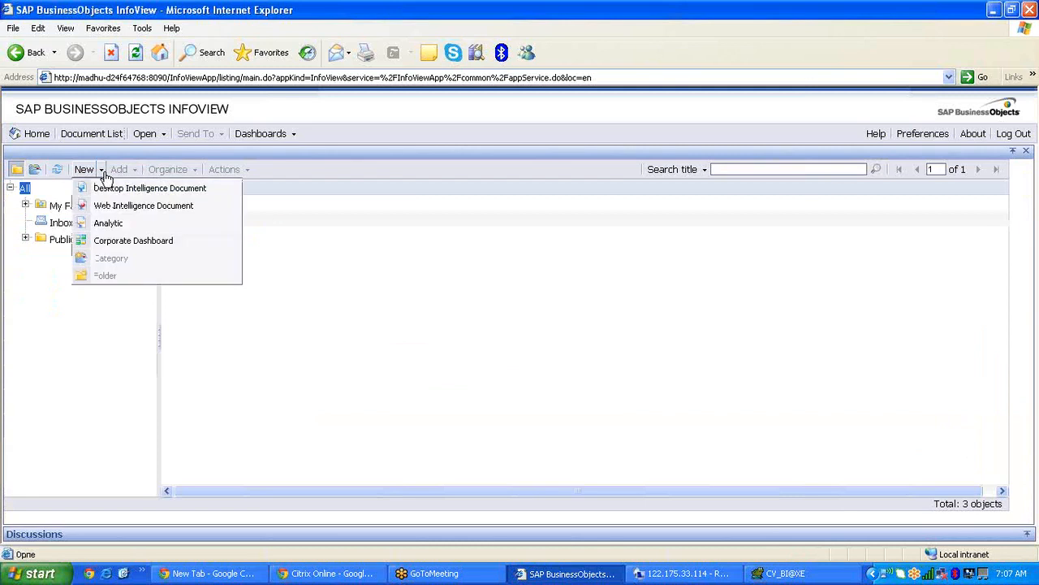
{"action": "left_click", "coordinate": [110, 206]}
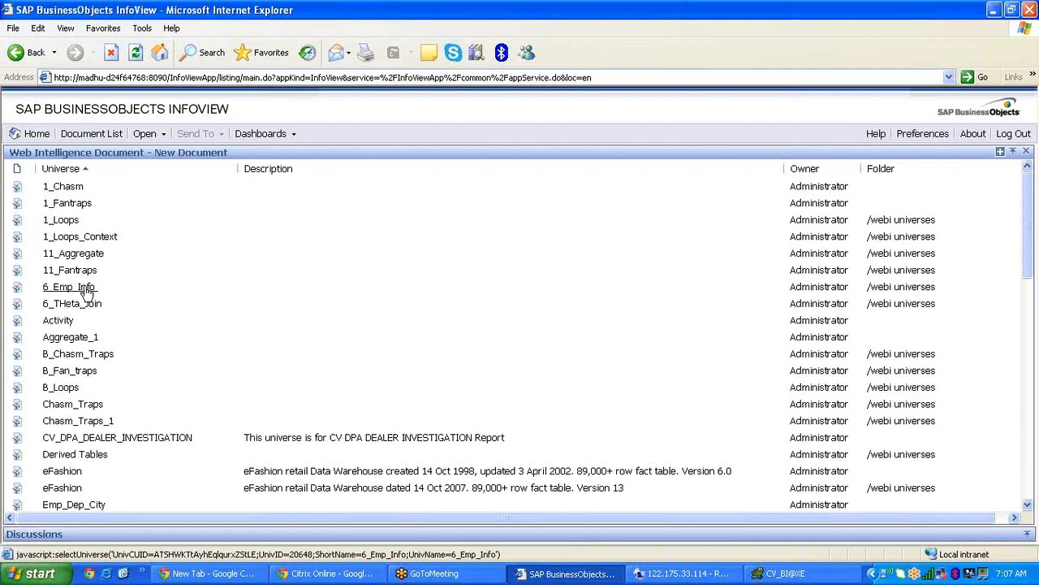
{"action": "left_click", "coordinate": [81, 304]}
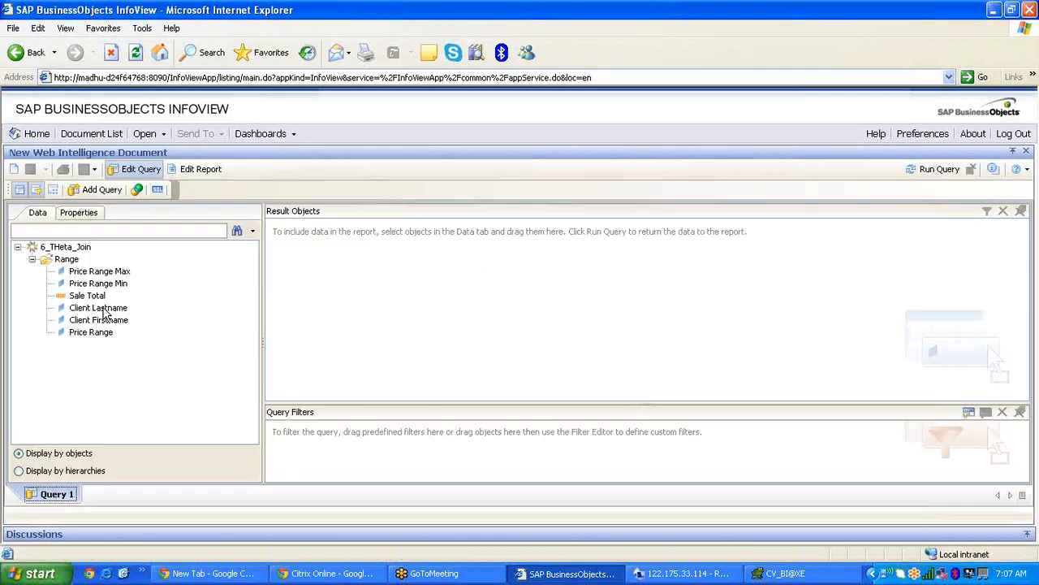
- Add Client Lastname, Client Firstname and Price Range to the query's result objects
{"action": "double_click", "coordinate": [122, 309]}
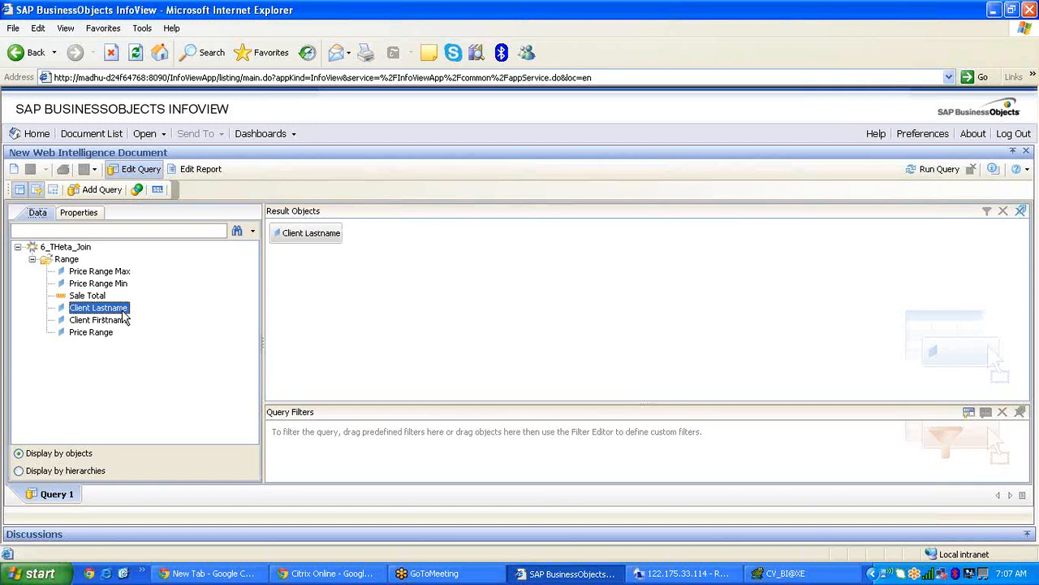
{"action": "double_click", "coordinate": [120, 321]}
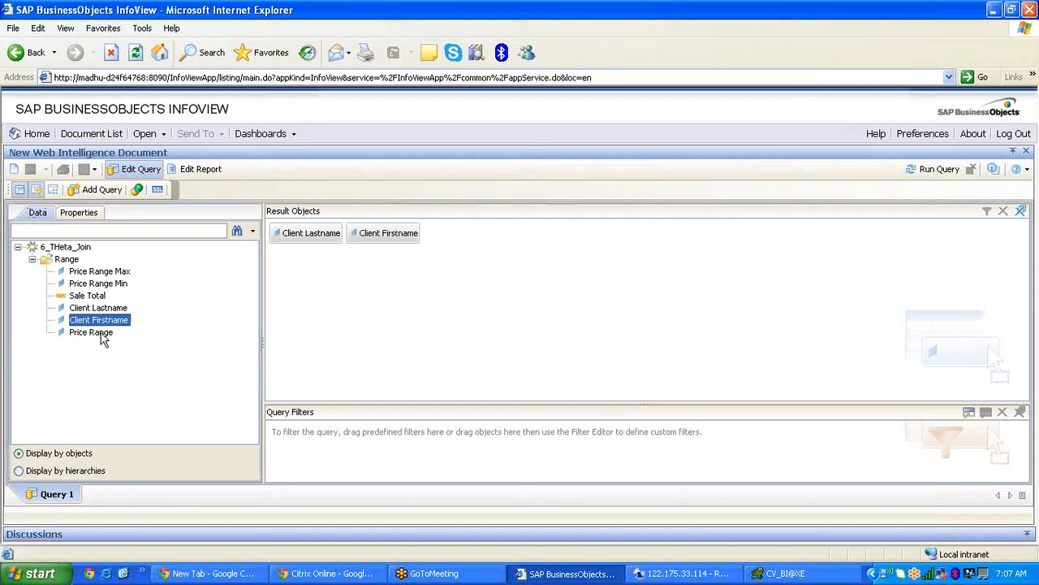
{"action": "double_click", "coordinate": [91, 332]}
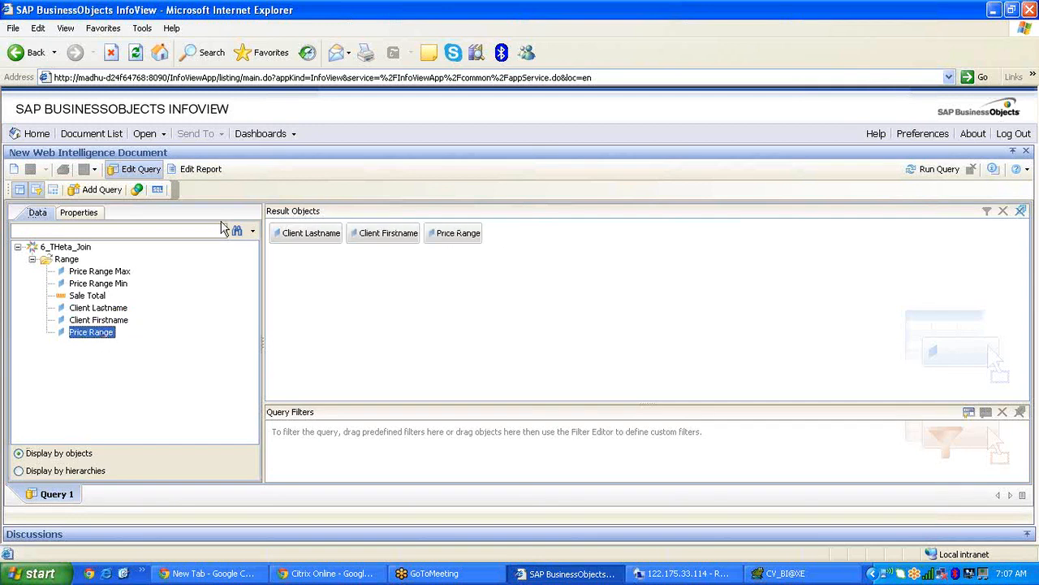
- Open the query's SQL, switch it to custom SQL and examine the tables and join conditions it uses
{"action": "left_click", "coordinate": [156, 190]}
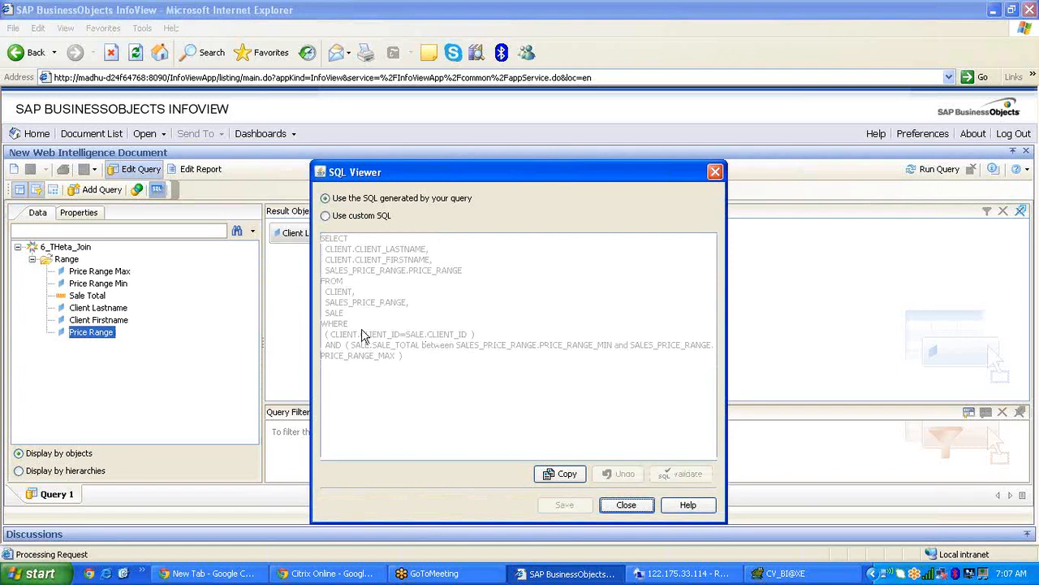
{"action": "left_click_drag", "start_coordinate": [575, 180], "coordinate": [694, 113]}
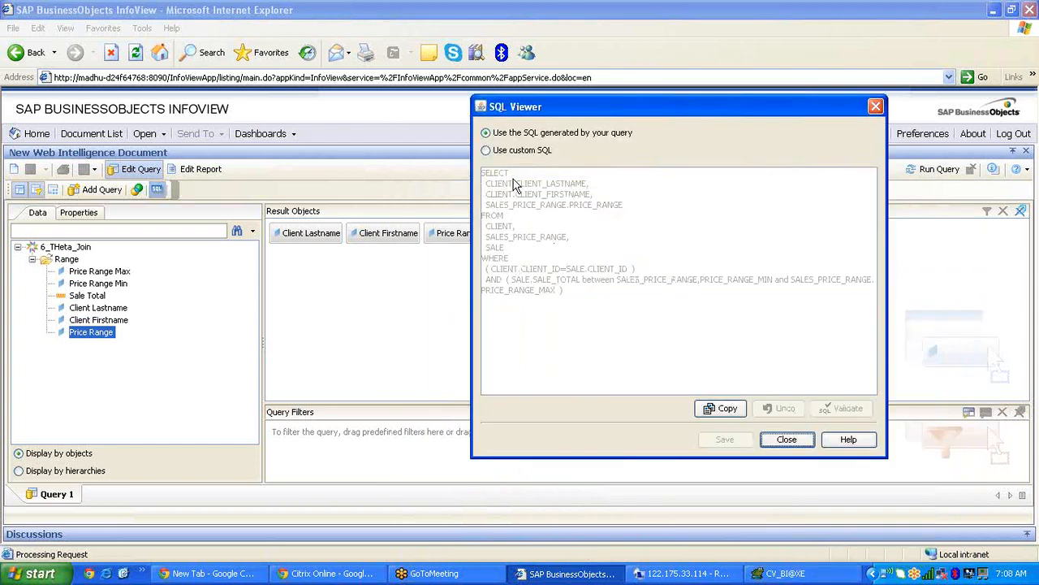
{"action": "left_click", "coordinate": [485, 151]}
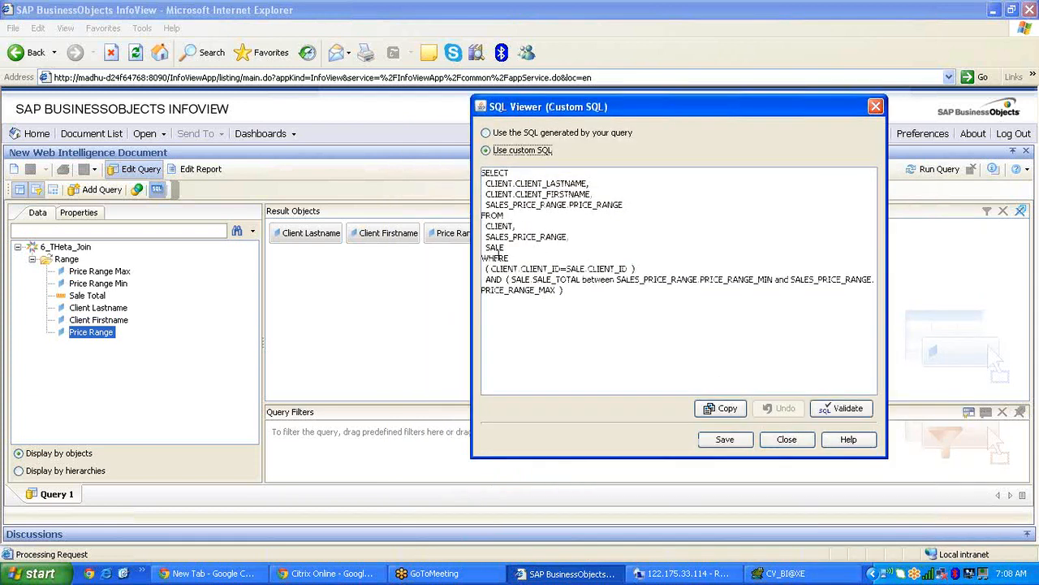
{"action": "double_click", "coordinate": [495, 247]}
- Close the SQL viewer to run the query, and widen the Client Lastname column in the report table
{"action": "left_click", "coordinate": [786, 441]}
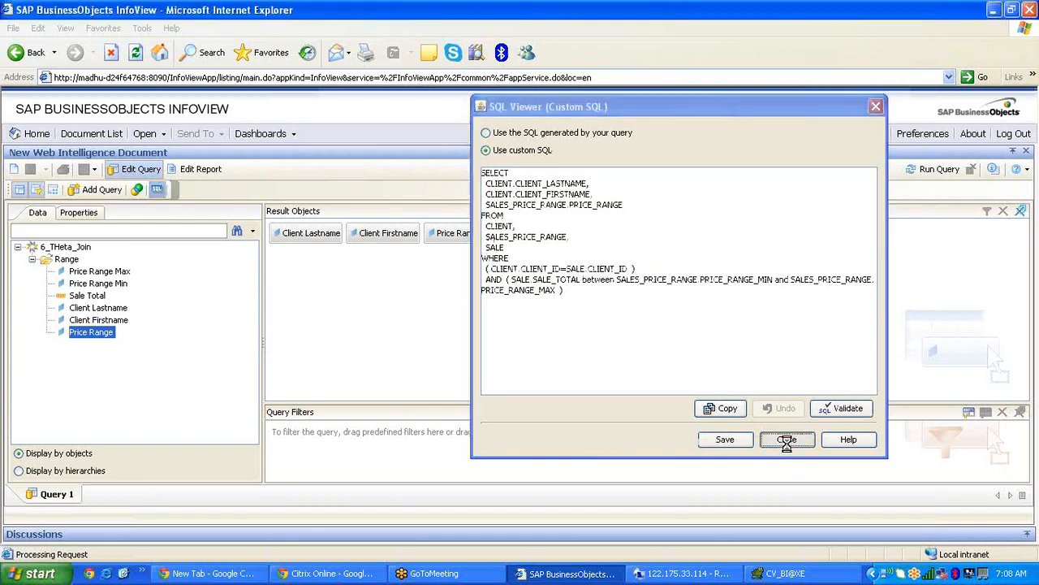
{"action": "left_click_drag", "start_coordinate": [423, 323], "coordinate": [460, 325]}
{"action": "left_click", "coordinate": [549, 367]}
{"action": "left_click", "coordinate": [667, 385]}
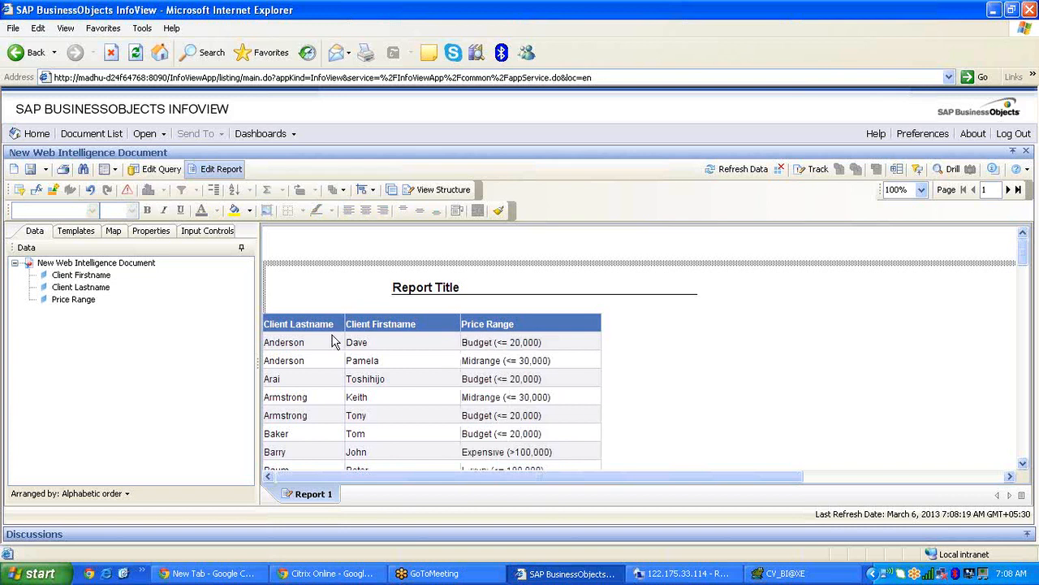
{"action": "left_click_drag", "start_coordinate": [343, 323], "coordinate": [359, 324]}
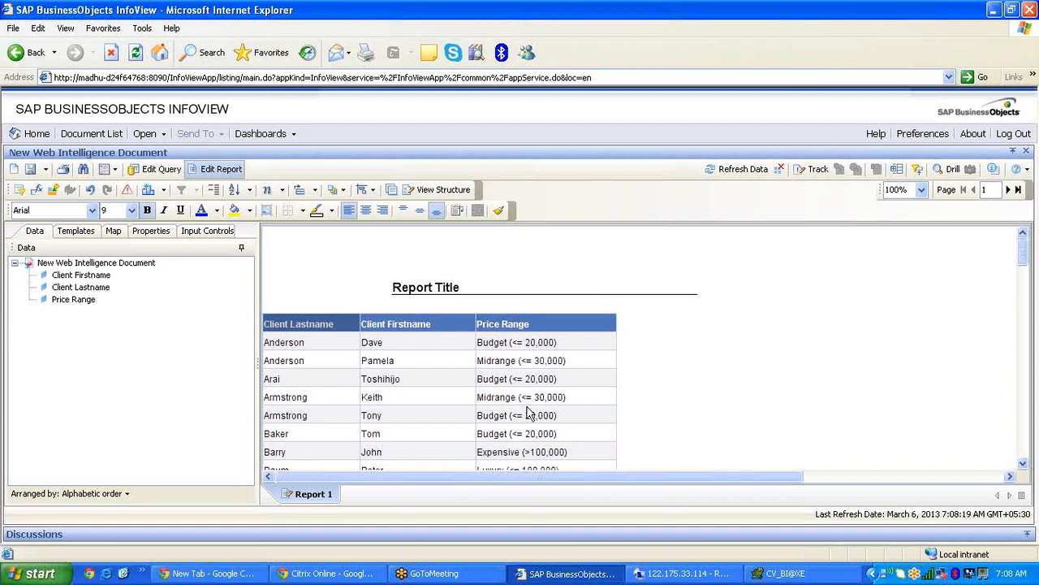
- Set the Price Range column's formula to =Substr([Price Range];1;10)
{"action": "left_click", "coordinate": [578, 380]}
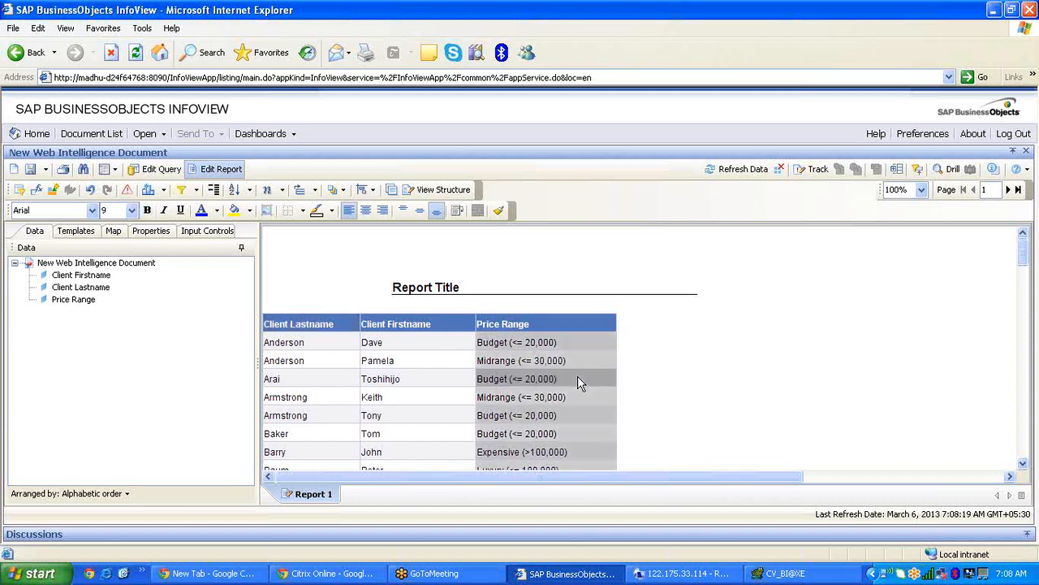
{"action": "left_click", "coordinate": [37, 189]}
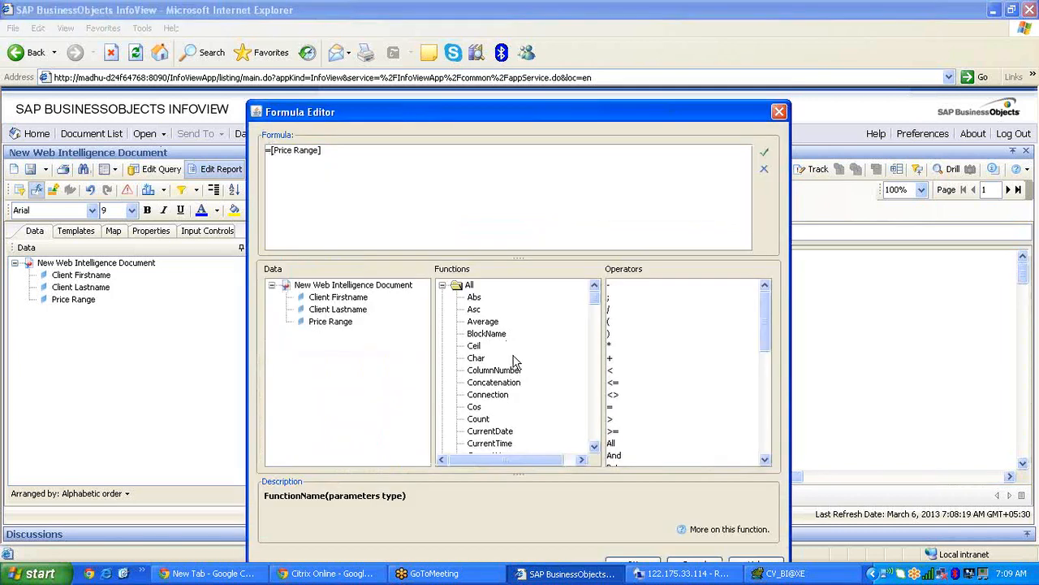
{"action": "type", "text": "ssssss"}
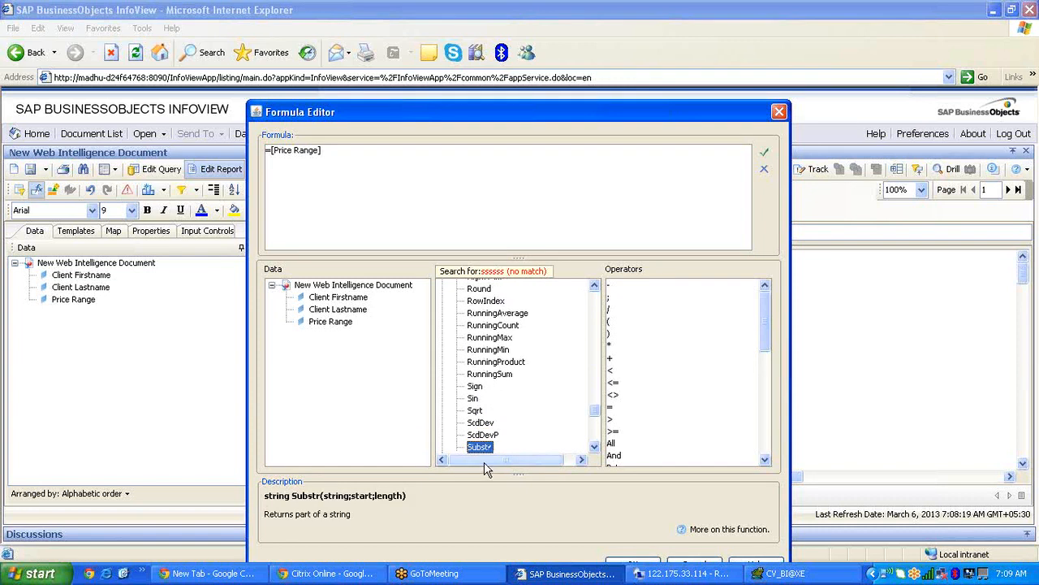
{"action": "left_click", "coordinate": [486, 448]}
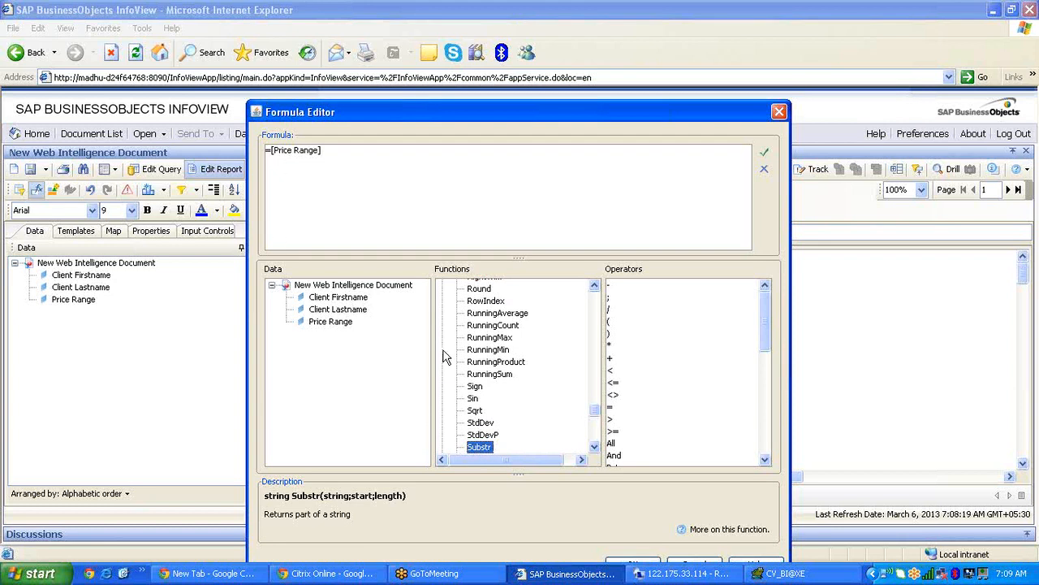
{"action": "double_click", "coordinate": [481, 447]}
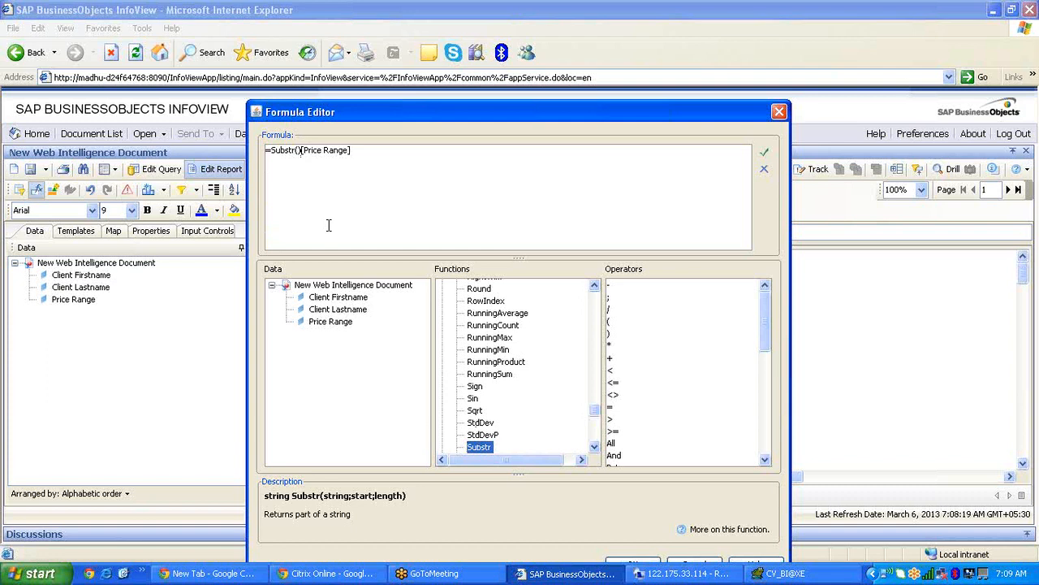
{"action": "key", "text": "BackSpace"}
{"action": "type", "text": ";1;10)"}
{"action": "left_click_drag", "start_coordinate": [497, 108], "coordinate": [508, 63]}
{"action": "left_click", "coordinate": [641, 523]}
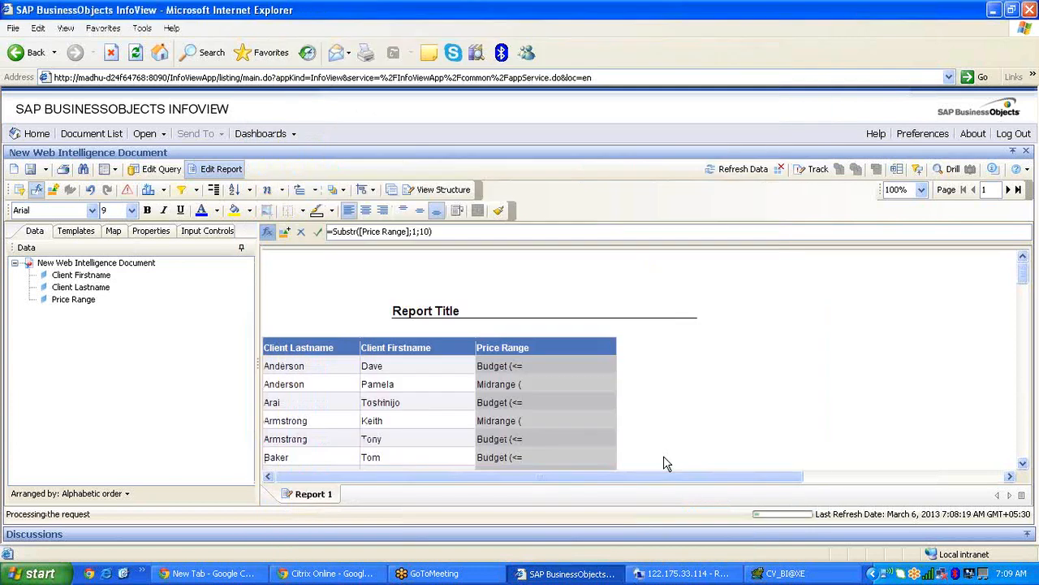
- Reduce the substring length in the Price Range column's formula to 8 and further to 7
{"action": "left_click", "coordinate": [423, 232]}
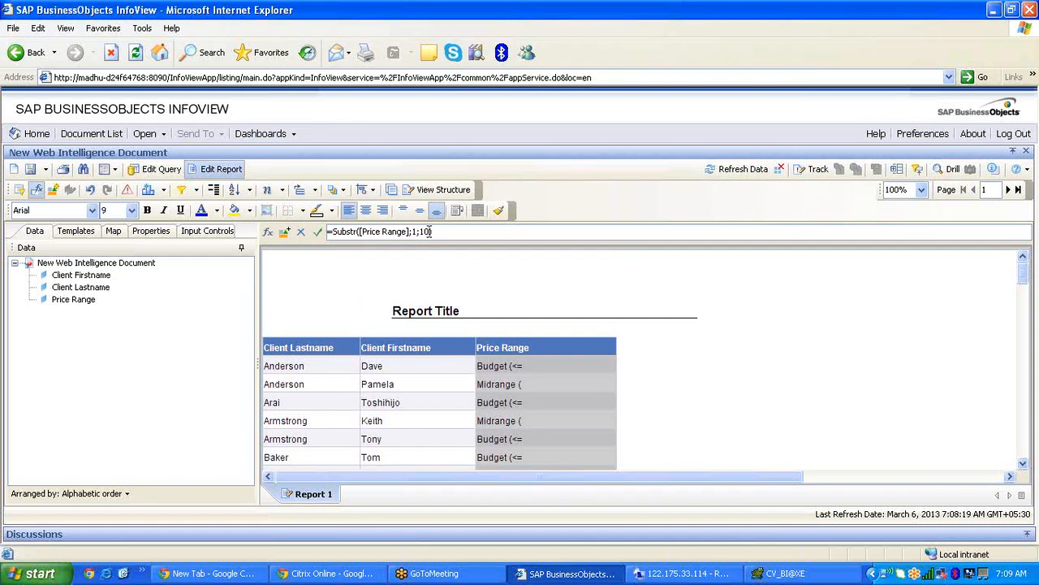
{"action": "key", "text": "BackSpace"}
{"action": "key", "text": "BackSpace"}
{"action": "type", "text": "8"}
{"action": "key", "text": "Return"}
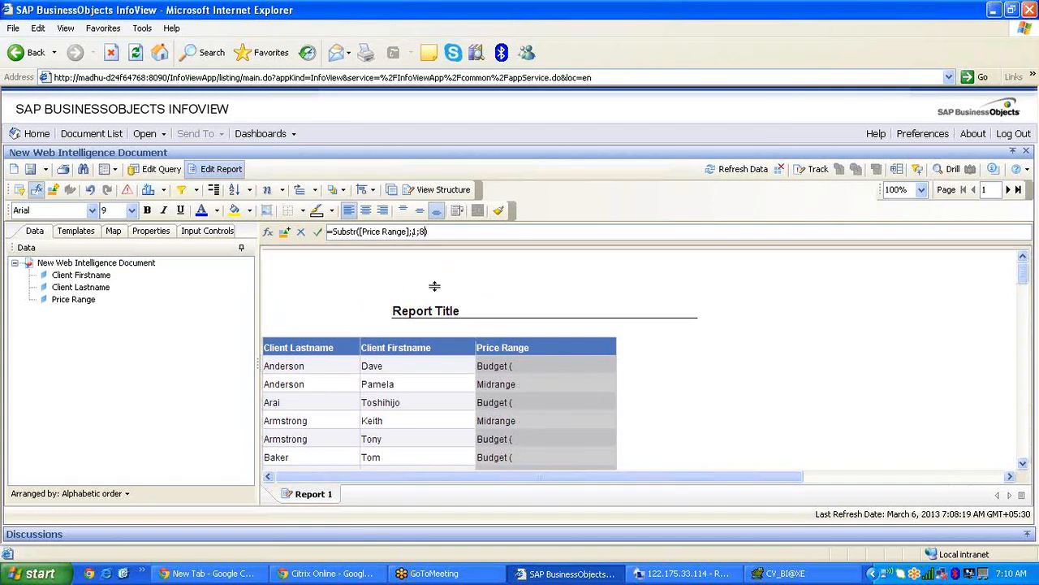
{"action": "key", "text": "Return"}
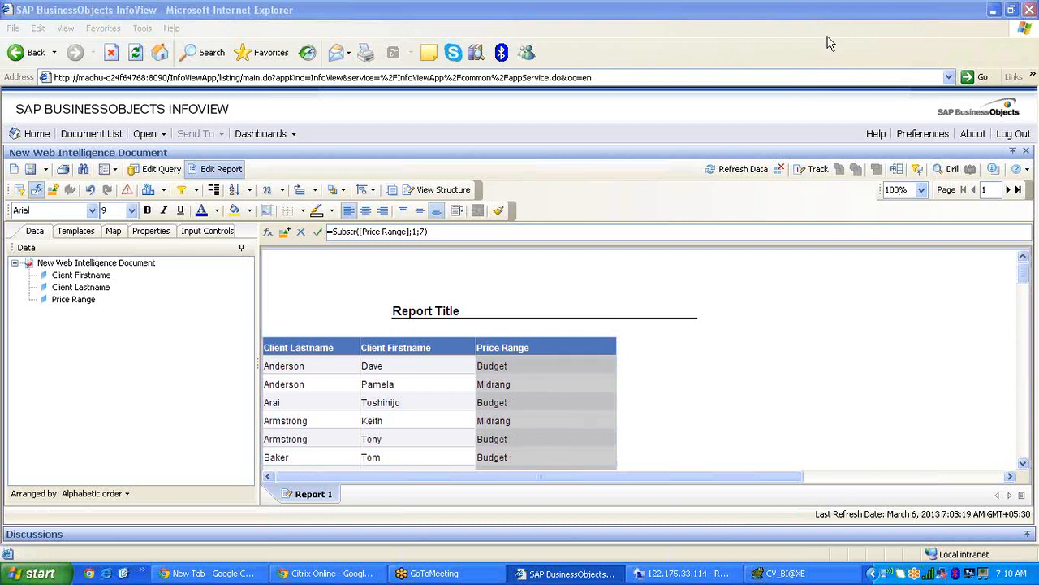
- Try a substring length of 8 in the Price Range column's formula, and set it back to 7
{"action": "left_click", "coordinate": [796, 350]}
{"action": "left_click", "coordinate": [543, 410]}
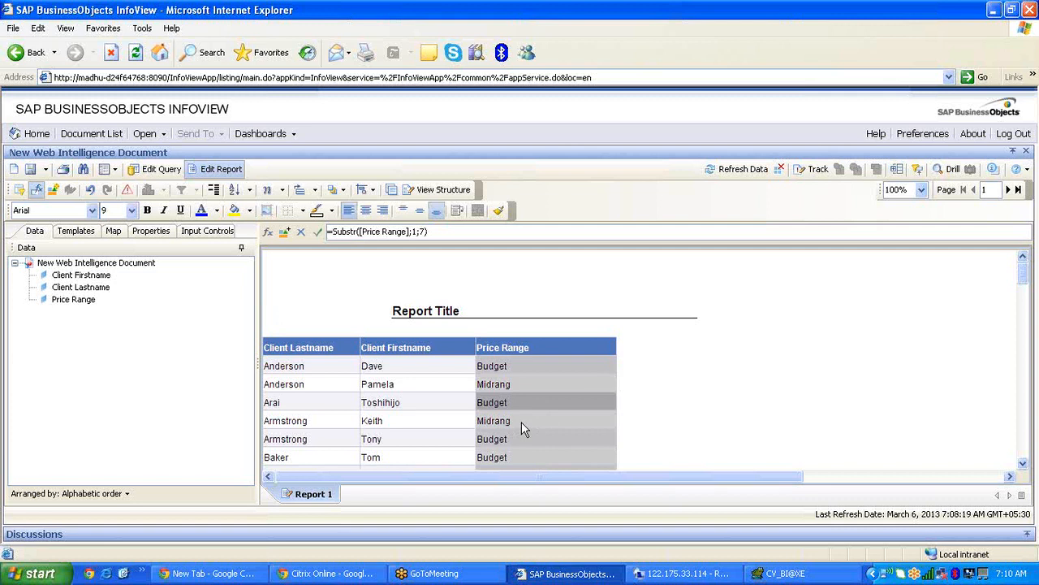
{"action": "left_click", "coordinate": [1023, 463]}
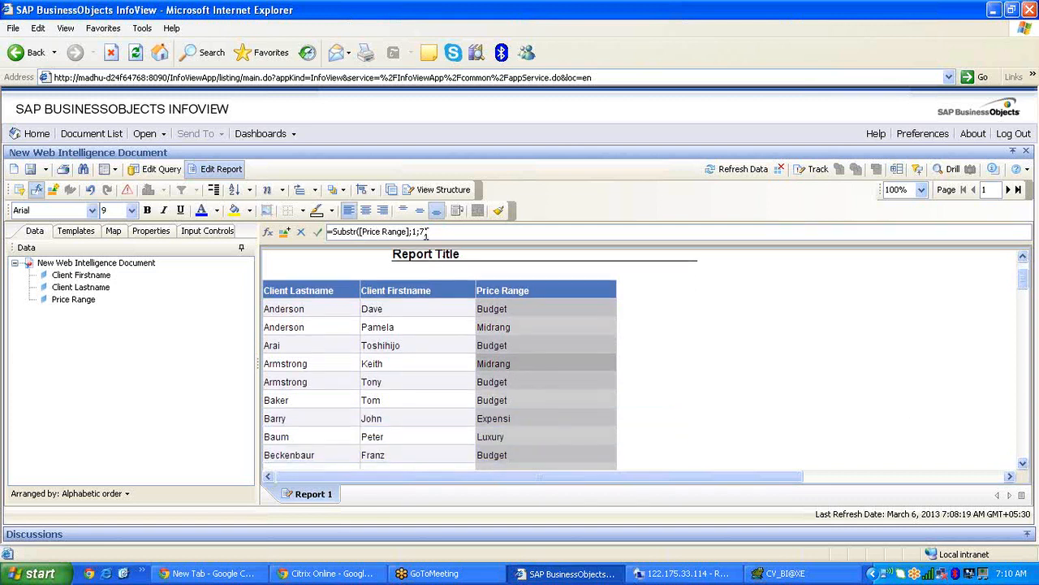
{"action": "key", "text": "Return"}
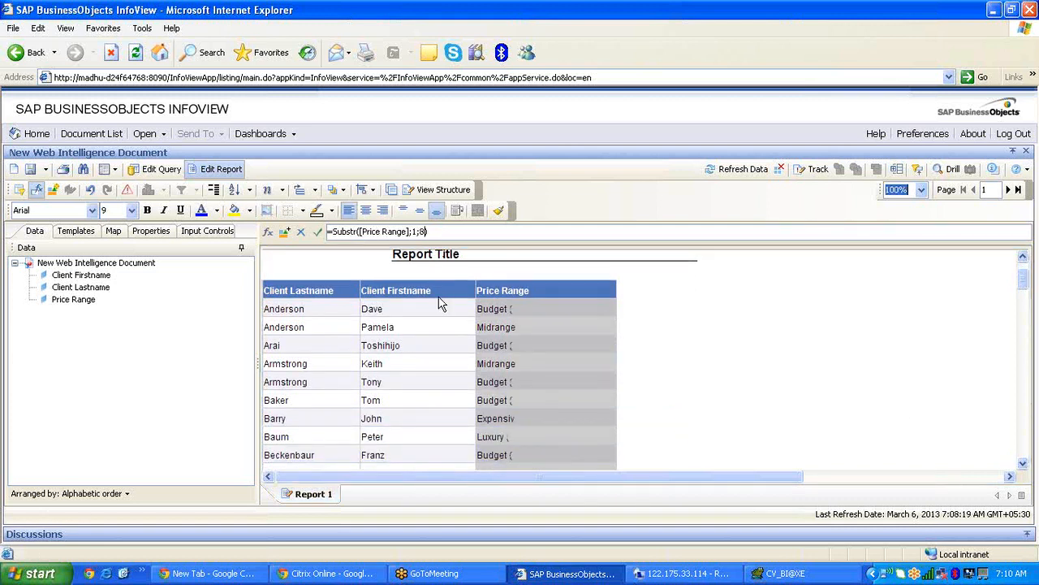
{"action": "left_click", "coordinate": [423, 231]}
{"action": "key", "text": "BackSpace"}
{"action": "type", "text": "7"}
{"action": "key", "text": "Return"}
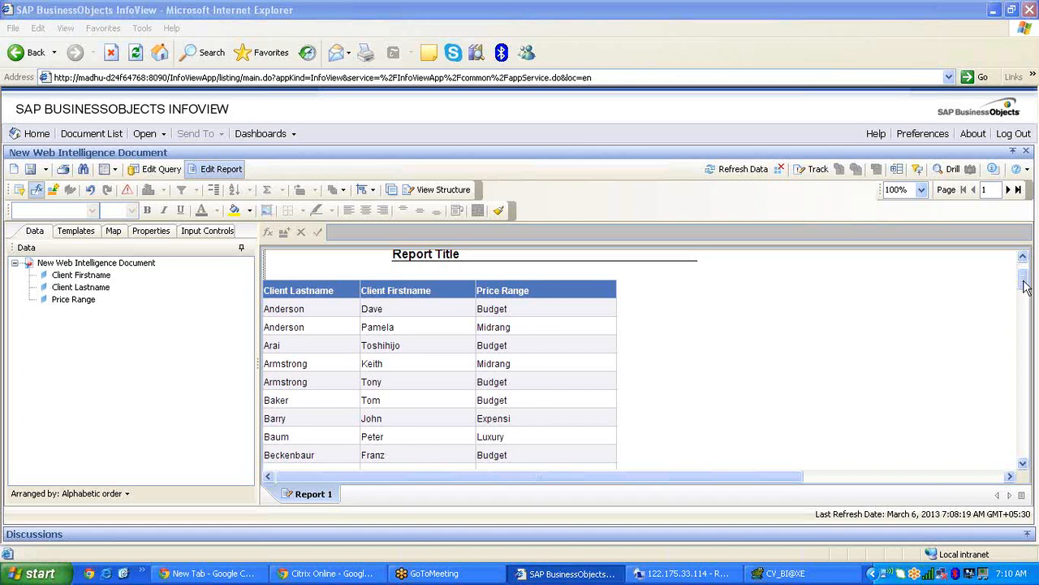
- Wrap the Price Range column's formula in an If that returns "Midrange" when the substring equals "Midrang", followed by elseif
{"action": "left_click_drag", "start_coordinate": [1030, 282], "coordinate": [1029, 271]}
{"action": "left_click", "coordinate": [567, 417]}
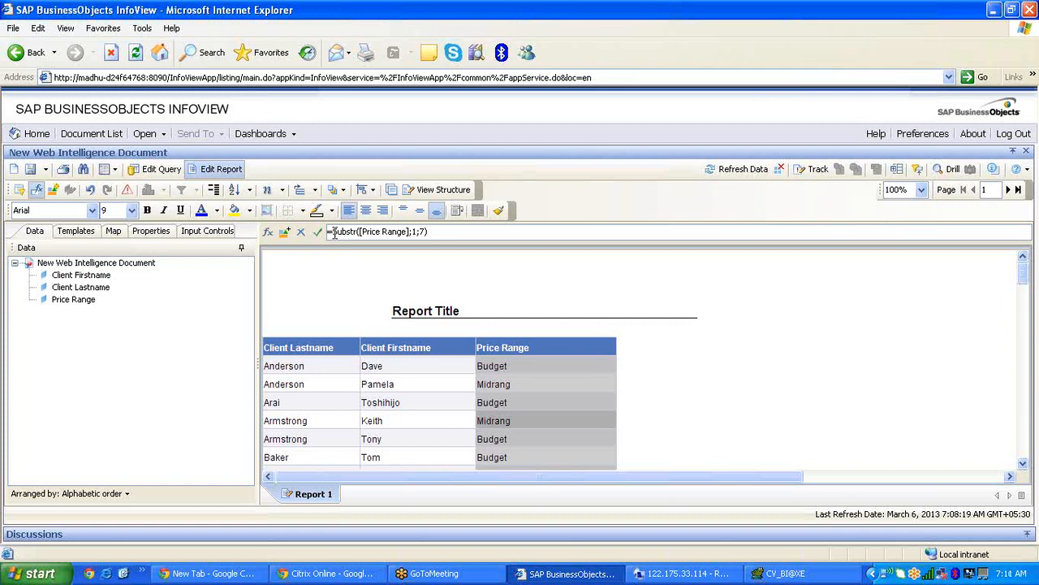
{"action": "type", "text": "T("}
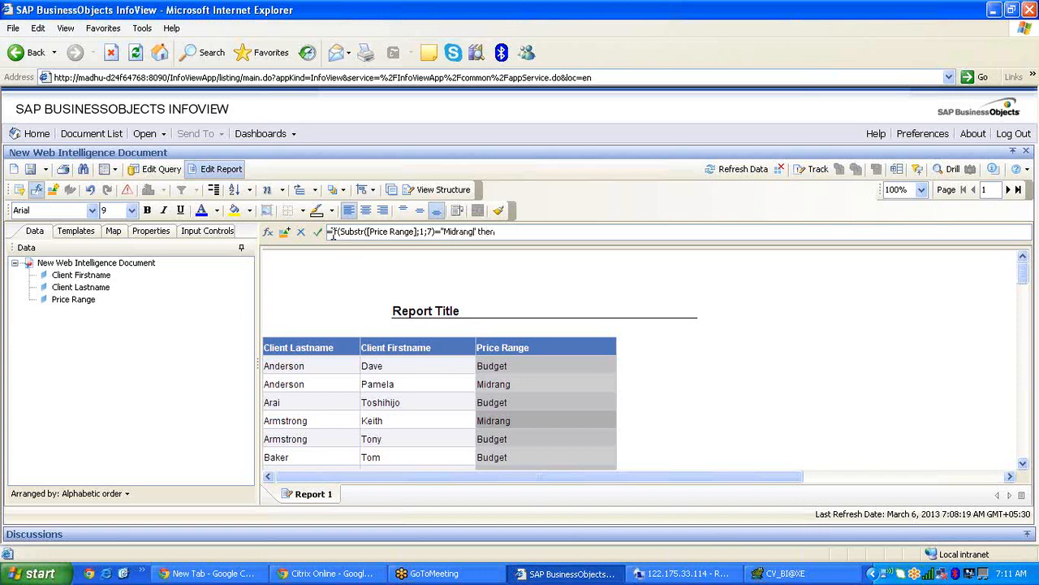
{"action": "type", "text": "Midra"}
{"action": "key", "text": "Left"}
{"action": "key", "text": "Left"}
{"action": "key", "text": "Left"}
{"action": "type", "text": "\" elseif"}
- Copy Substr([Price Range];1;7) from the If condition into the elseif condition, opening a parenthesis before it and adding an equals sign
{"action": "left_click_drag", "start_coordinate": [436, 233], "coordinate": [349, 231]}
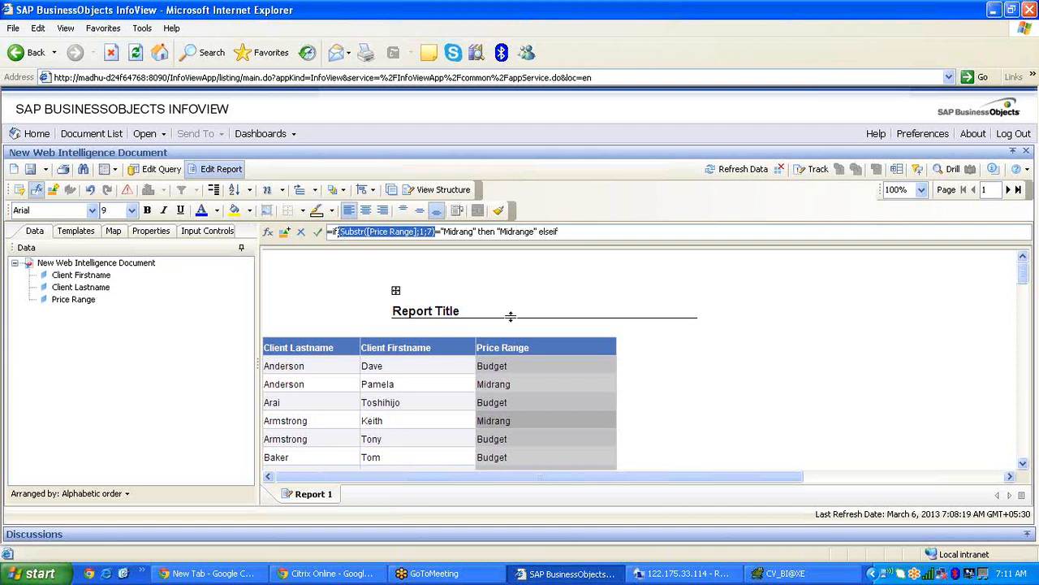
{"action": "left_click", "coordinate": [436, 233]}
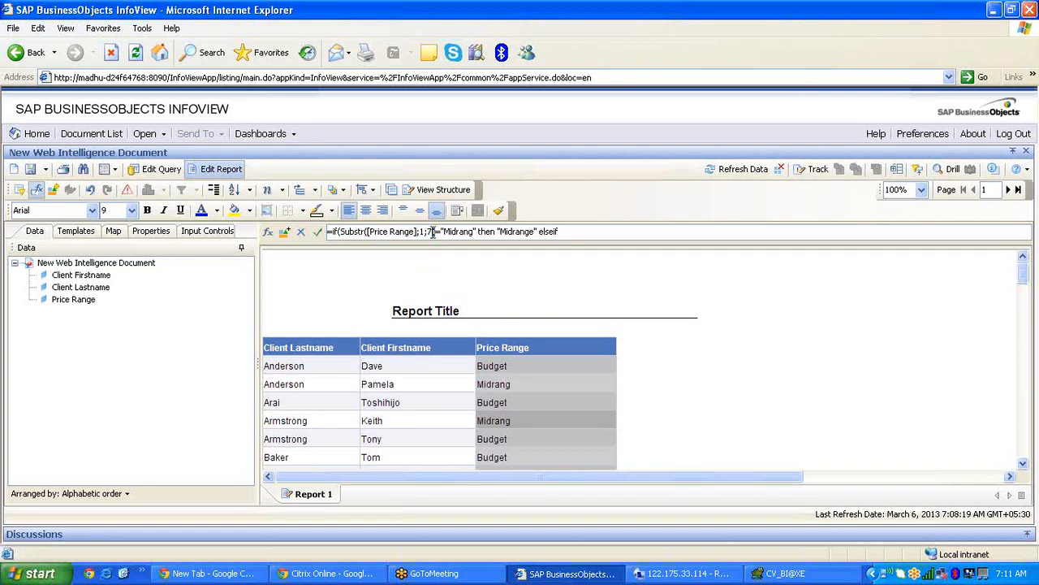
{"action": "left_click_drag", "start_coordinate": [436, 233], "coordinate": [338, 231]}
{"action": "key", "text": "ctrl+c"}
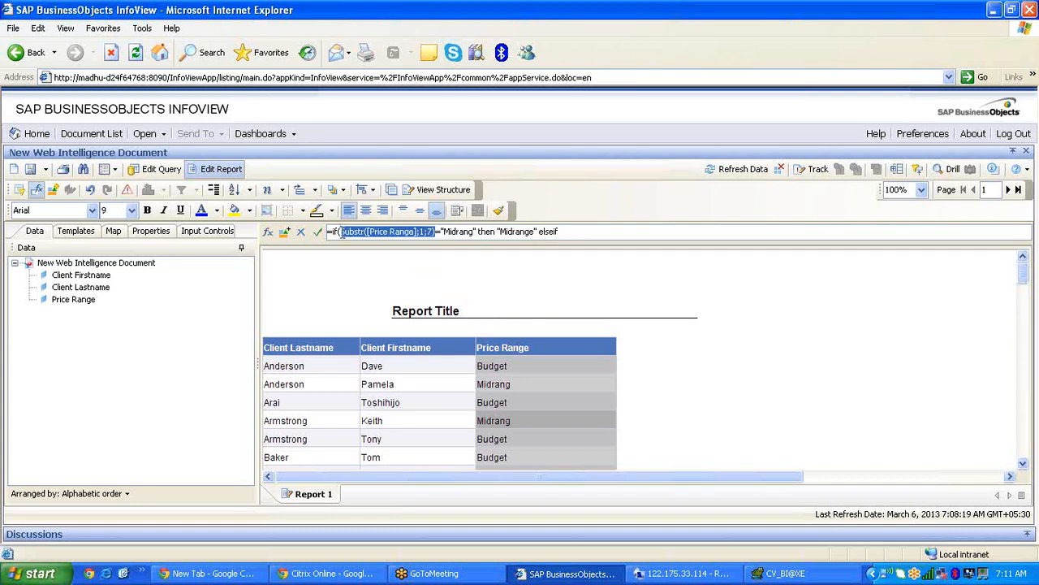
{"action": "left_click", "coordinate": [575, 232]}
{"action": "type", "text": "("}
{"action": "key", "text": "ctrl+v"}
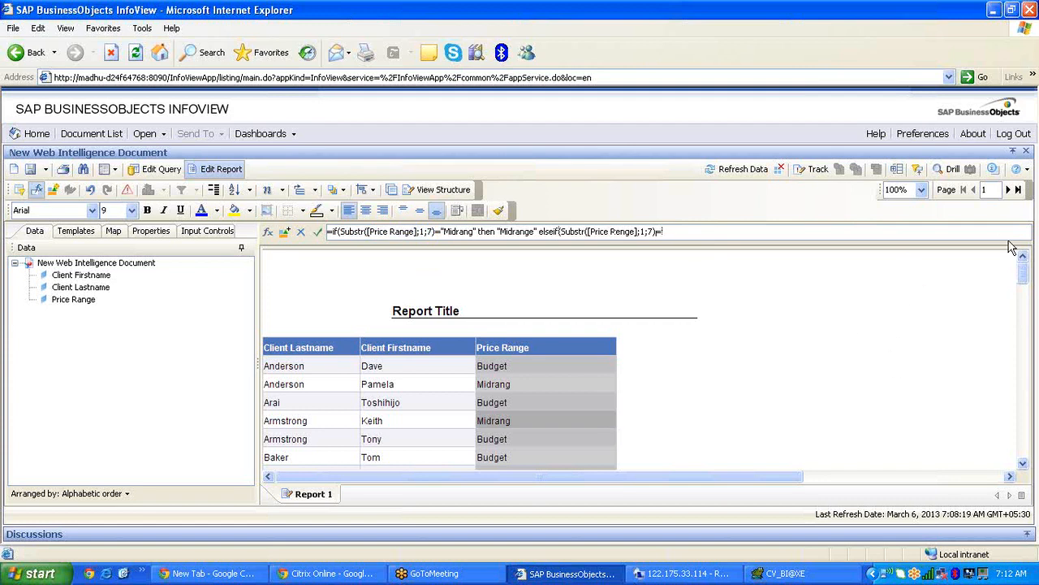
{"action": "type", "text": "\""}
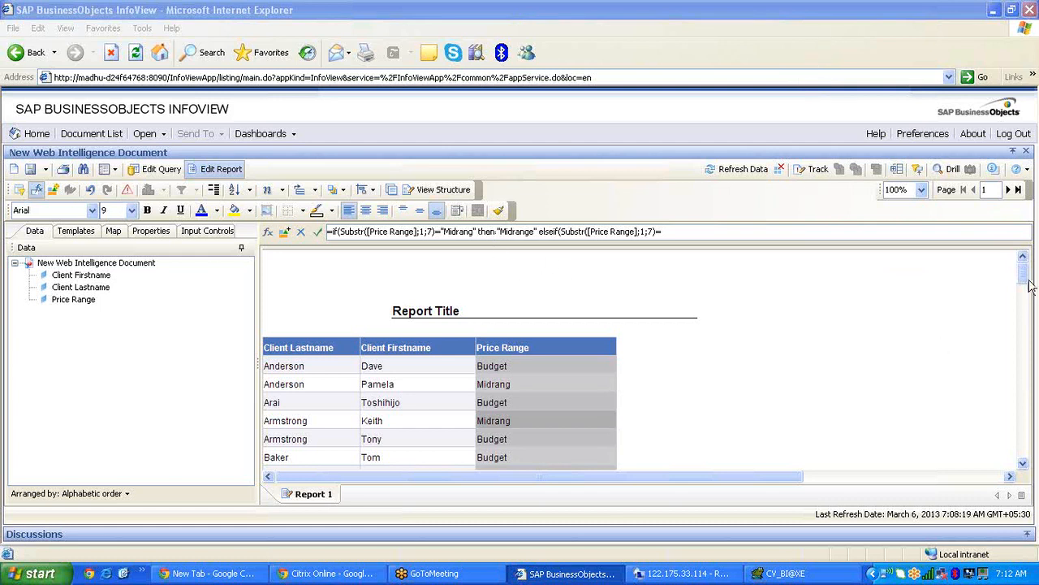
- Complete the elseif condition by comparing the substring with "Expensi", and add then after it
{"action": "scroll", "coordinate": [1028, 280], "scroll_direction": "down", "scroll_amount": 2}
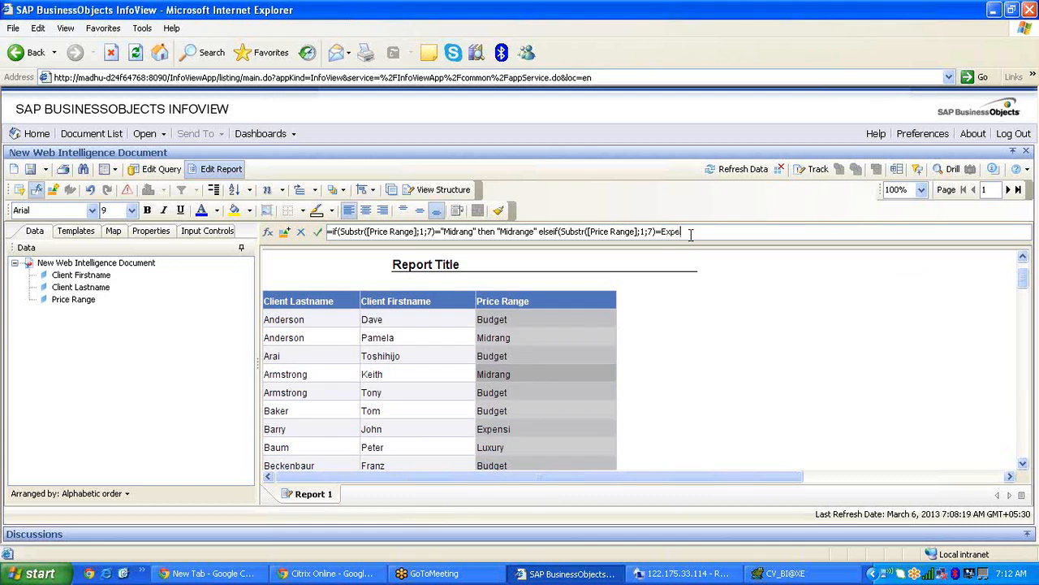
{"action": "left_click", "coordinate": [691, 231]}
{"action": "type", "text": "\""}
{"action": "key", "text": "Left"}
{"action": "key", "text": "Left"}
{"action": "key", "text": "Left"}
{"action": "key", "text": "Left"}
{"action": "key", "text": "Left"}
{"action": "key", "text": "Left"}
{"action": "key", "text": "Left"}
{"action": "key", "text": "Left"}
{"action": "type", "text": "\""}
{"action": "key", "text": "BackSpace"}
{"action": "key", "text": "Return"}
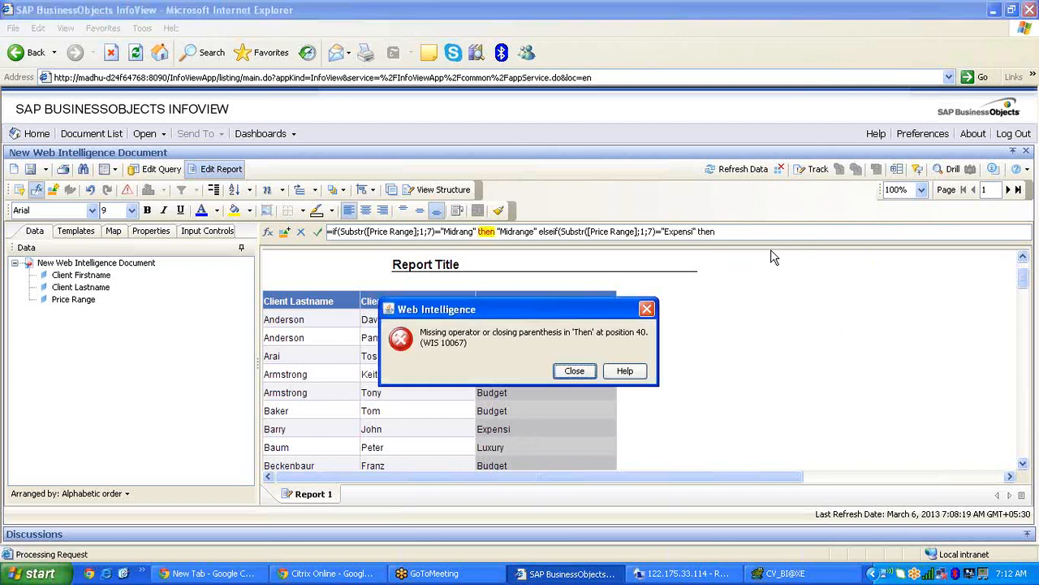
- Return "Expensive" from the elseif branch and copy Substr([Price Range];1;7) in as the else value
{"action": "left_click", "coordinate": [647, 309]}
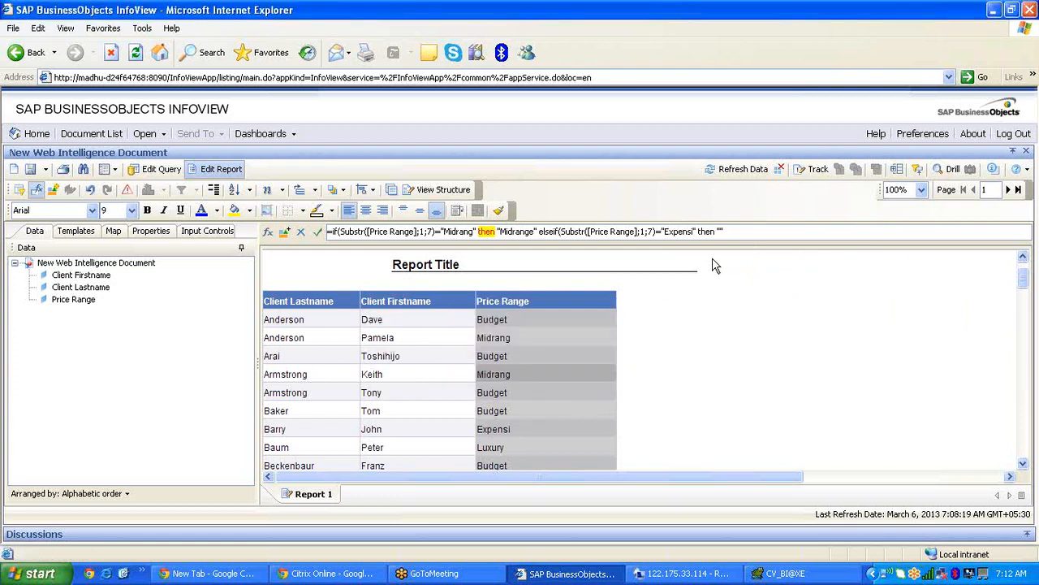
{"action": "type", "text": "ive"}
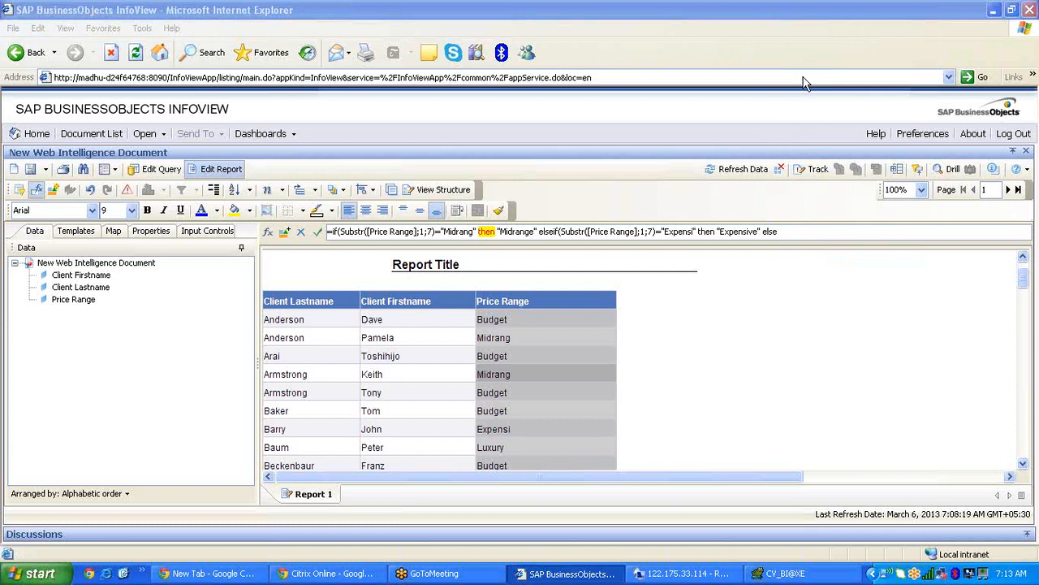
{"action": "left_click", "coordinate": [810, 231]}
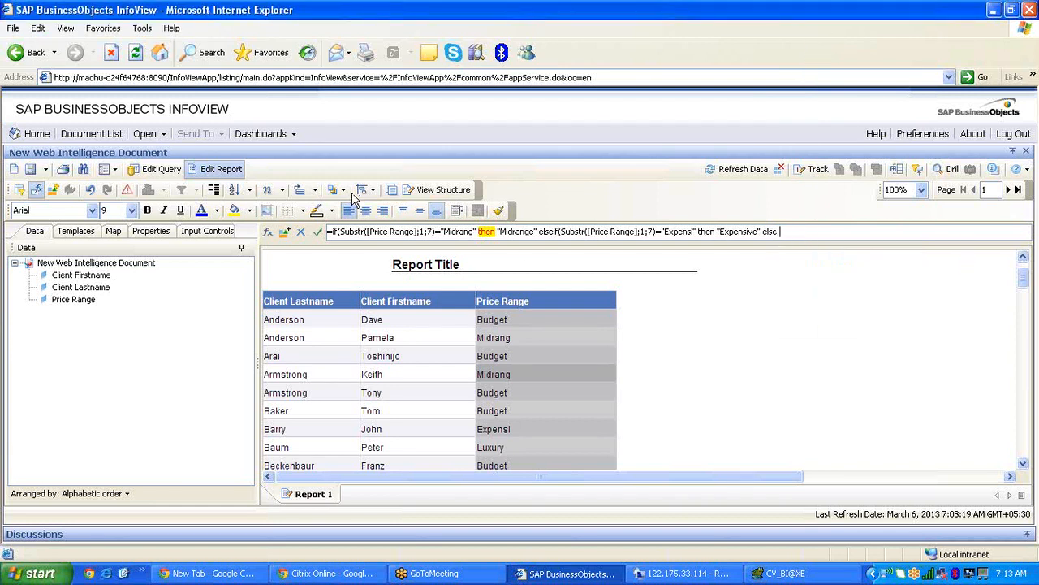
{"action": "left_click_drag", "start_coordinate": [341, 233], "coordinate": [437, 233]}
{"action": "key", "text": "ctrl+c"}
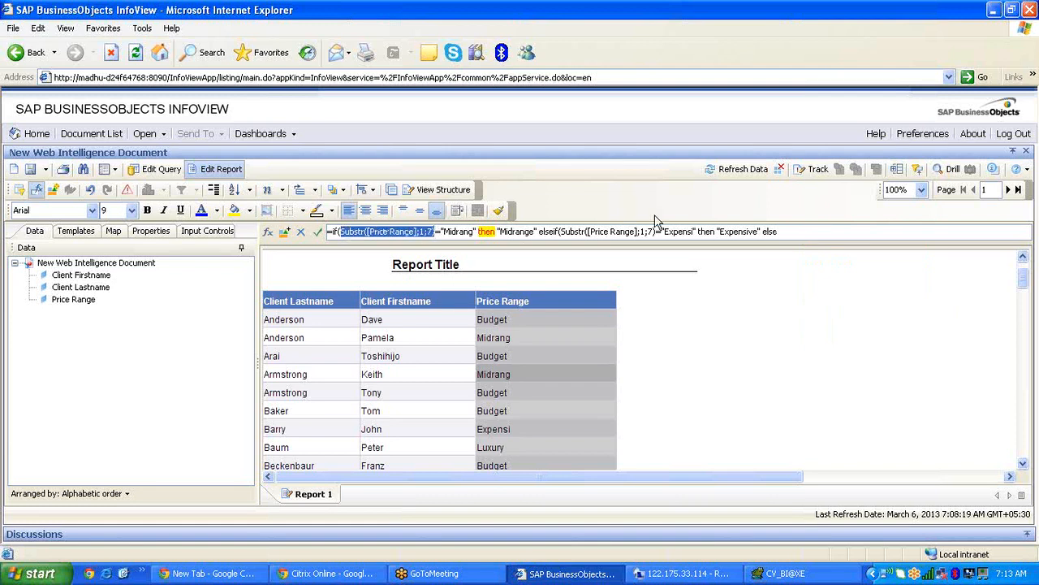
{"action": "left_click", "coordinate": [792, 230]}
{"action": "key", "text": "ctrl+v"}
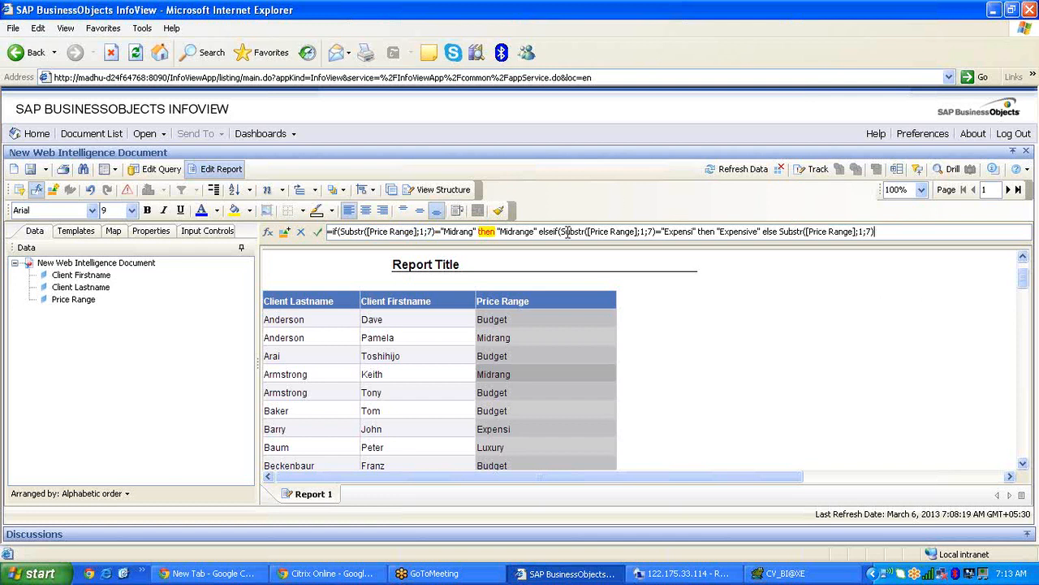
- Add the missing closing parenthesis after the substring in both the If and ElseIf conditions, and validate the Price Range formula
{"action": "left_click", "coordinate": [317, 233]}
{"action": "left_click", "coordinate": [574, 371]}
{"action": "left_click", "coordinate": [435, 233]}
{"action": "type", "text": "="}
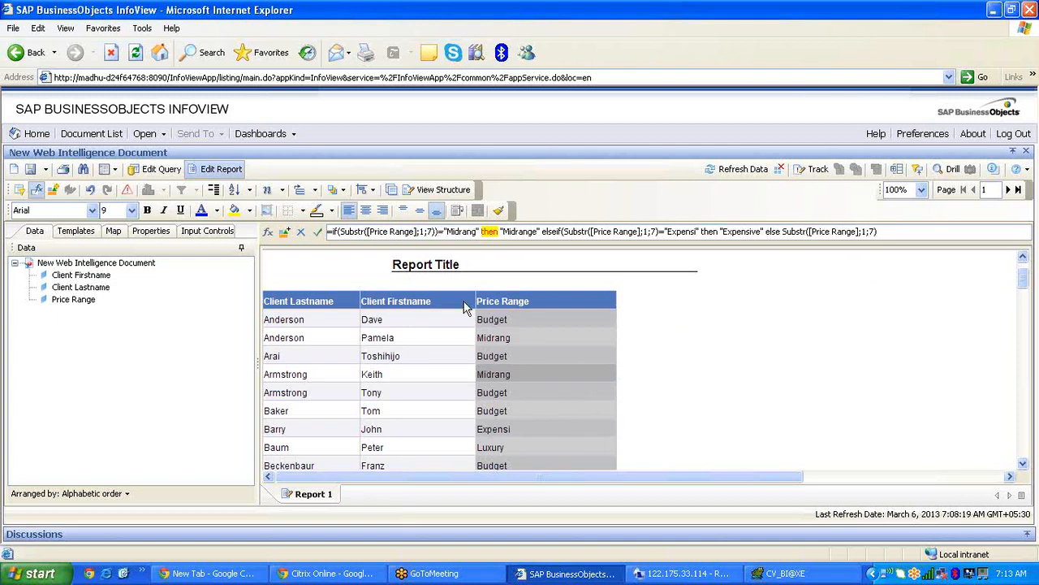
{"action": "left_click", "coordinate": [316, 234]}
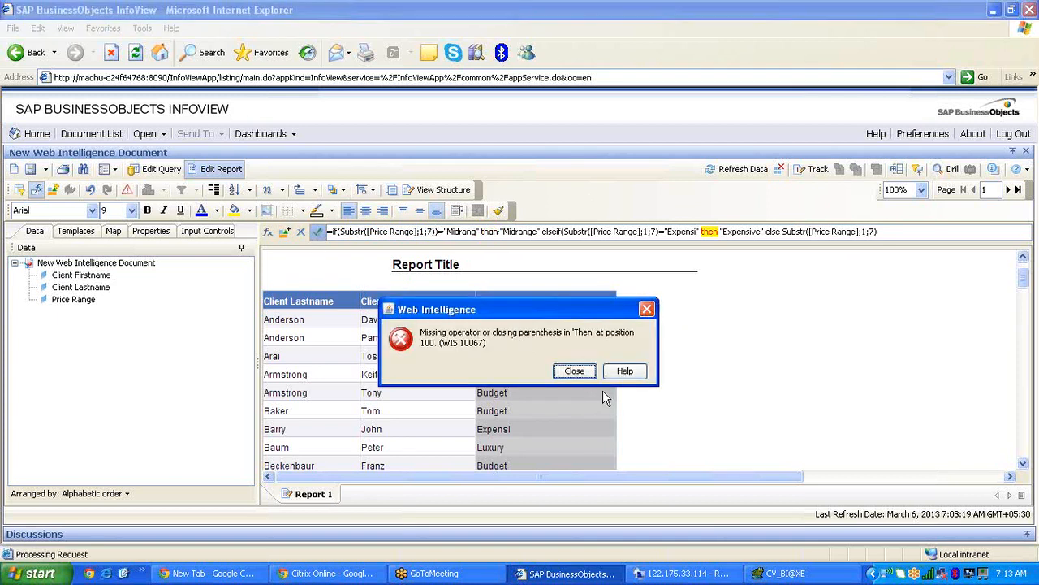
{"action": "left_click", "coordinate": [575, 371]}
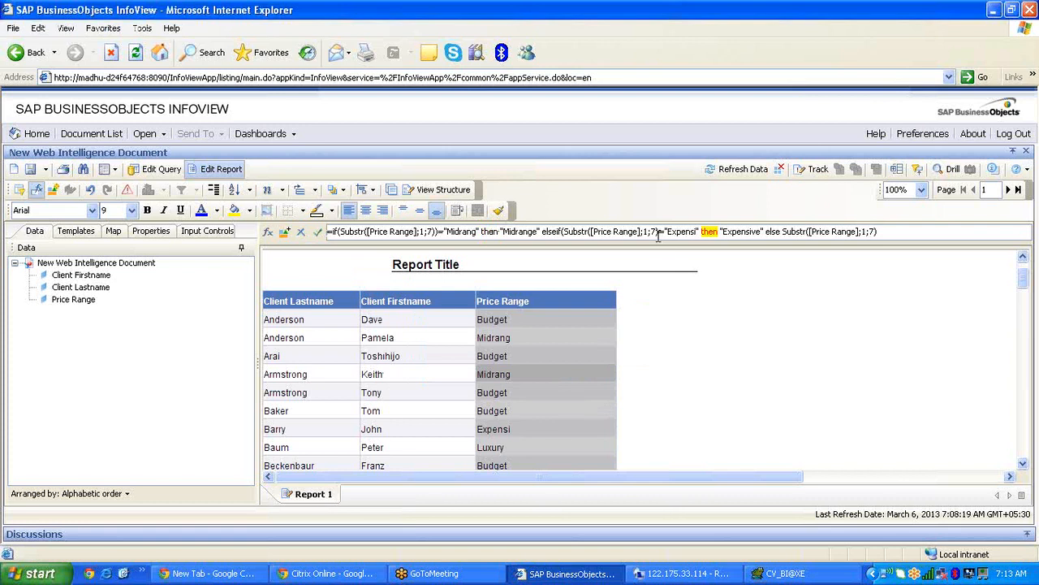
{"action": "left_click", "coordinate": [658, 233]}
{"action": "type", "text": ")"}
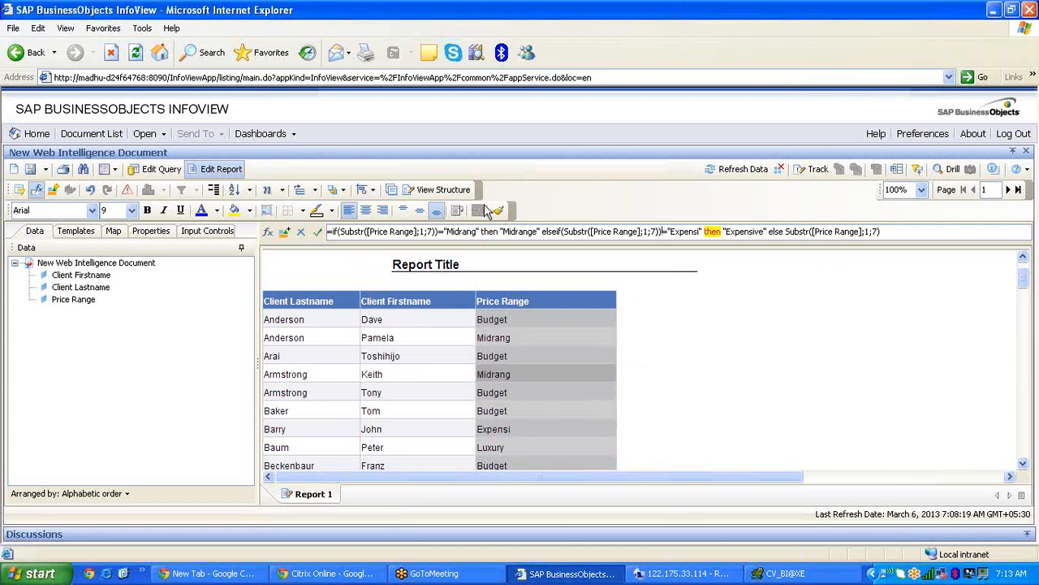
{"action": "left_click", "coordinate": [317, 232]}
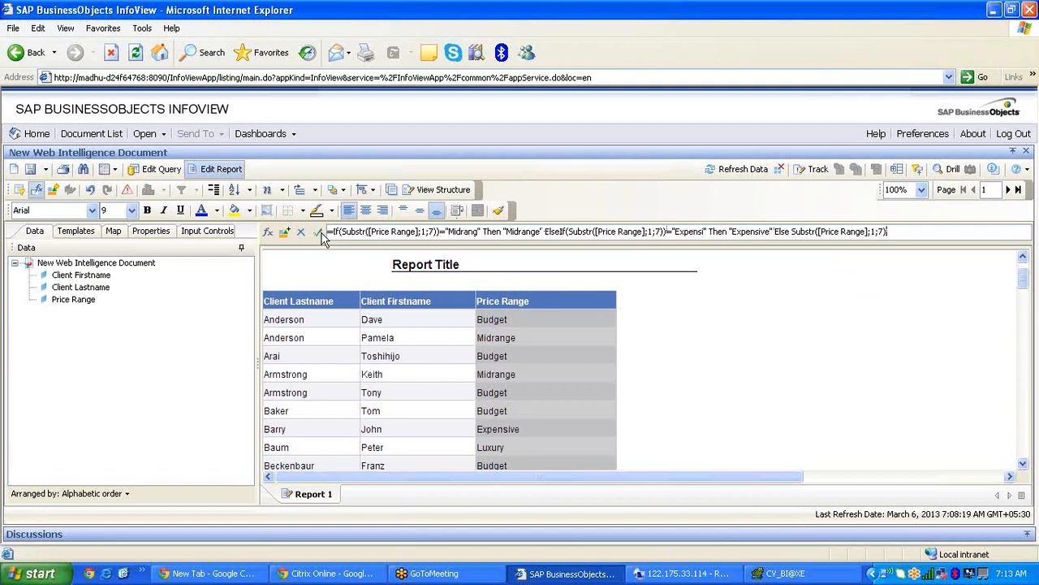
{"action": "left_click", "coordinate": [560, 429]}
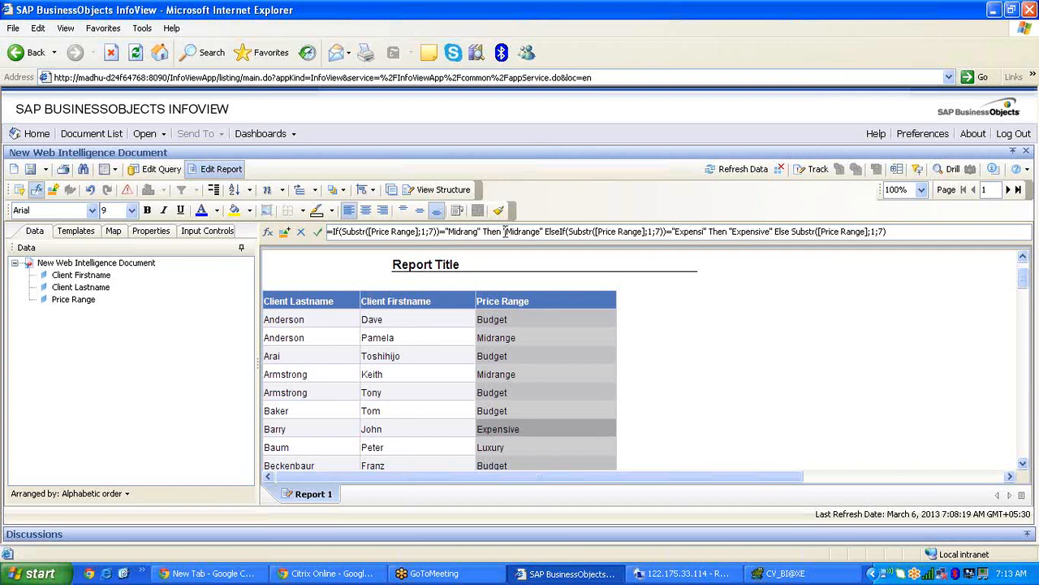
{"action": "left_click_drag", "start_coordinate": [506, 231], "coordinate": [542, 233]}
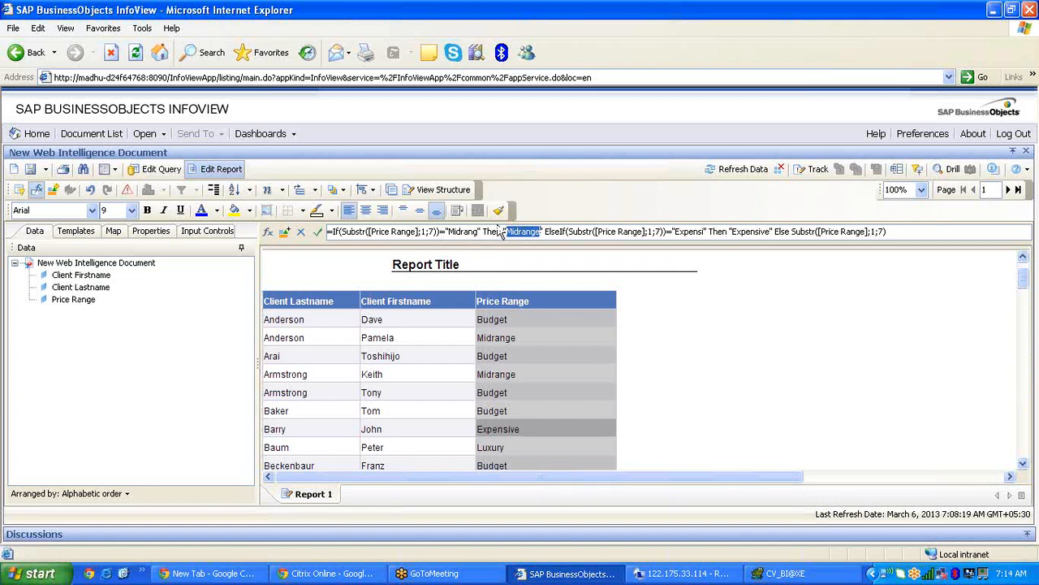
{"action": "left_click", "coordinate": [1030, 39]}
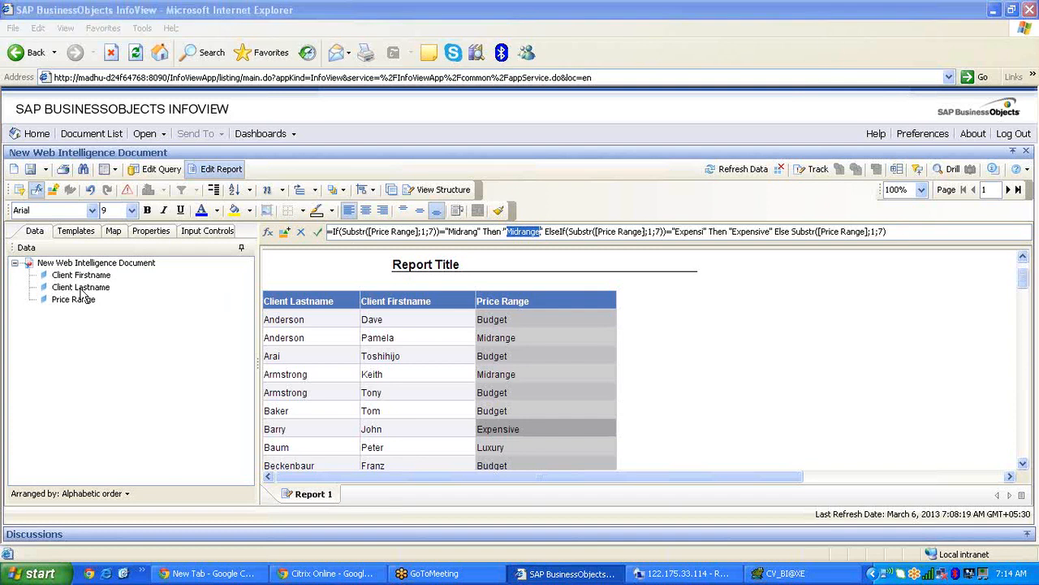
- Add a second Price Range column at the end of the table and insert the Left function into its formula
{"action": "left_click_drag", "start_coordinate": [386, 357], "coordinate": [617, 302]}
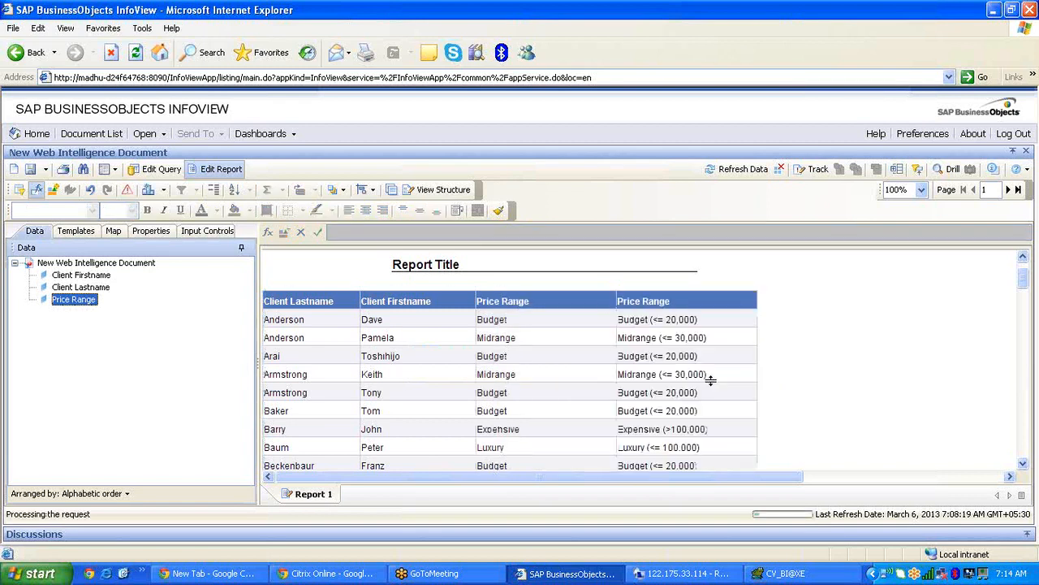
{"action": "left_click", "coordinate": [268, 234]}
{"action": "left_click", "coordinate": [486, 387]}
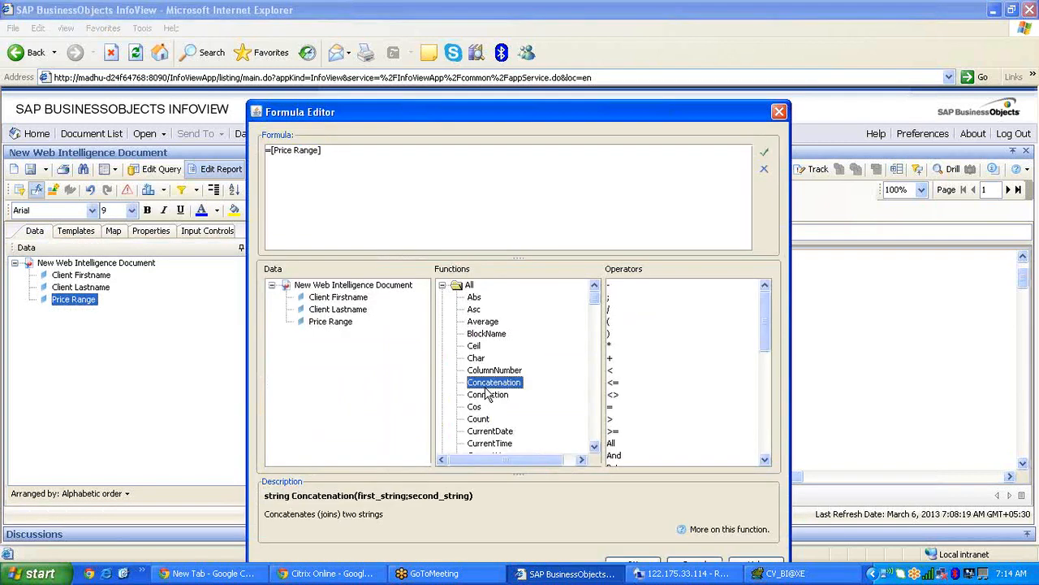
{"action": "type", "text": "llllllll"}
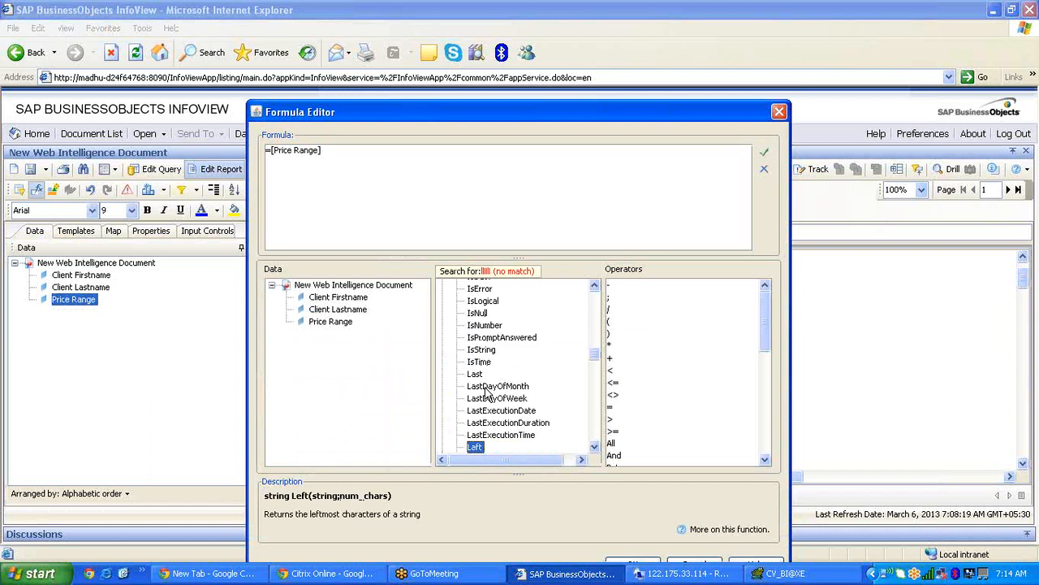
{"action": "left_click", "coordinate": [476, 436]}
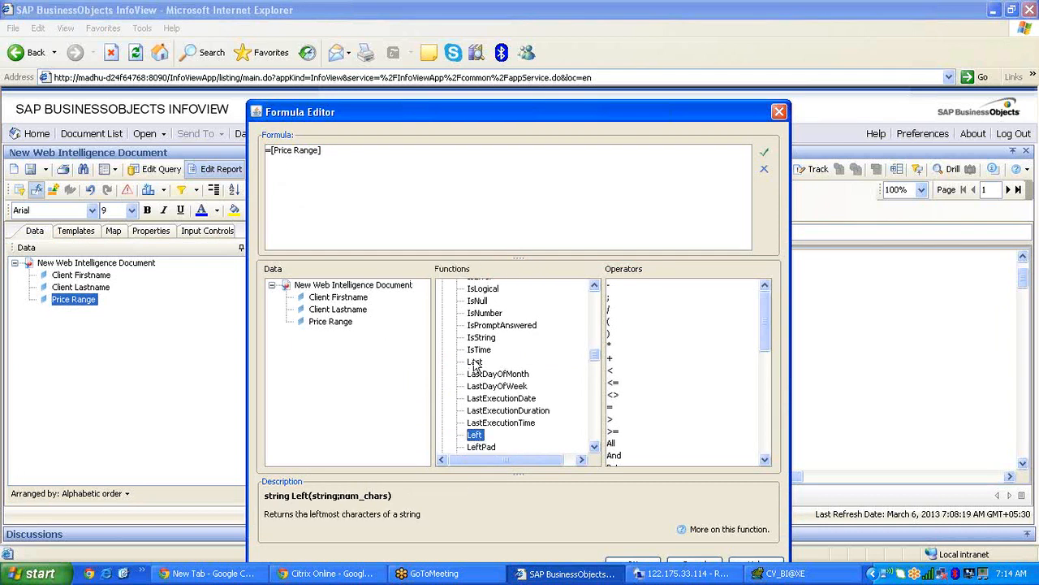
{"action": "double_click", "coordinate": [477, 436]}
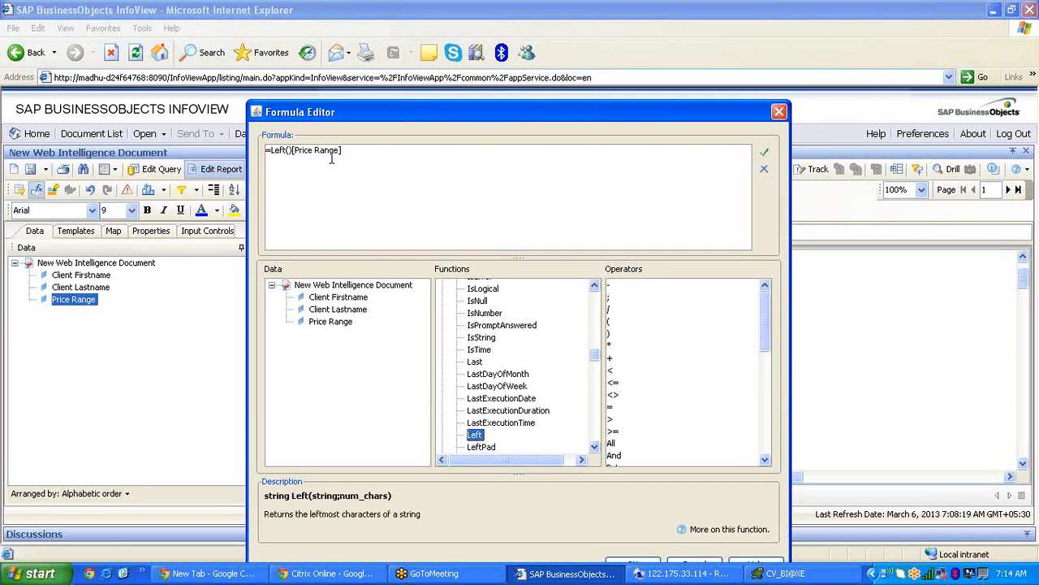
- Complete the new column's formula as =Left([Price Range];8) and apply it
{"action": "left_click", "coordinate": [291, 150]}
{"action": "key", "text": "BackSpace"}
{"action": "left_click_drag", "start_coordinate": [480, 118], "coordinate": [480, 53]}
{"action": "left_click", "coordinate": [764, 88]}
{"action": "left_click", "coordinate": [622, 364]}
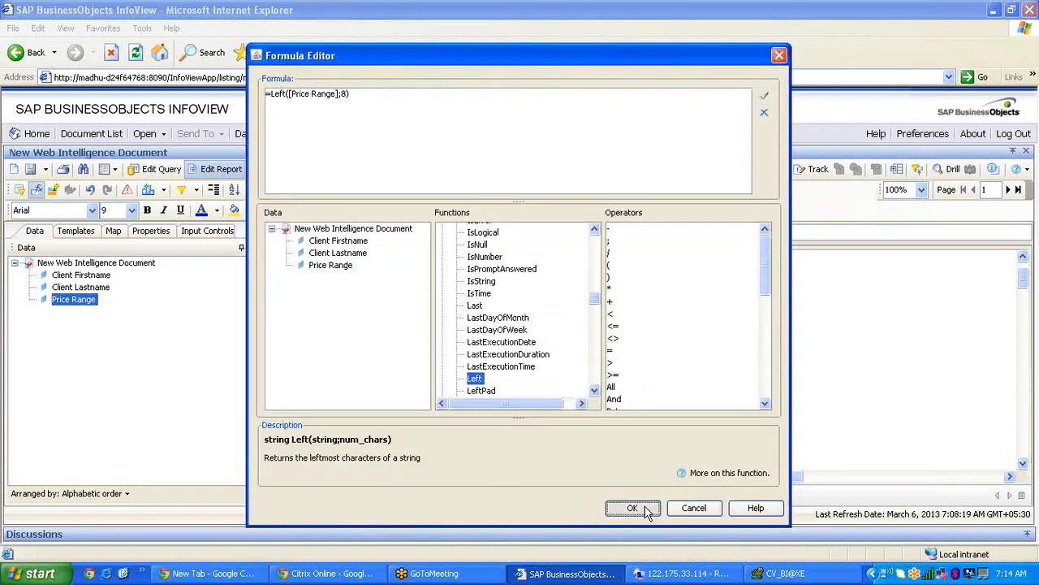
{"action": "left_click", "coordinate": [626, 506]}
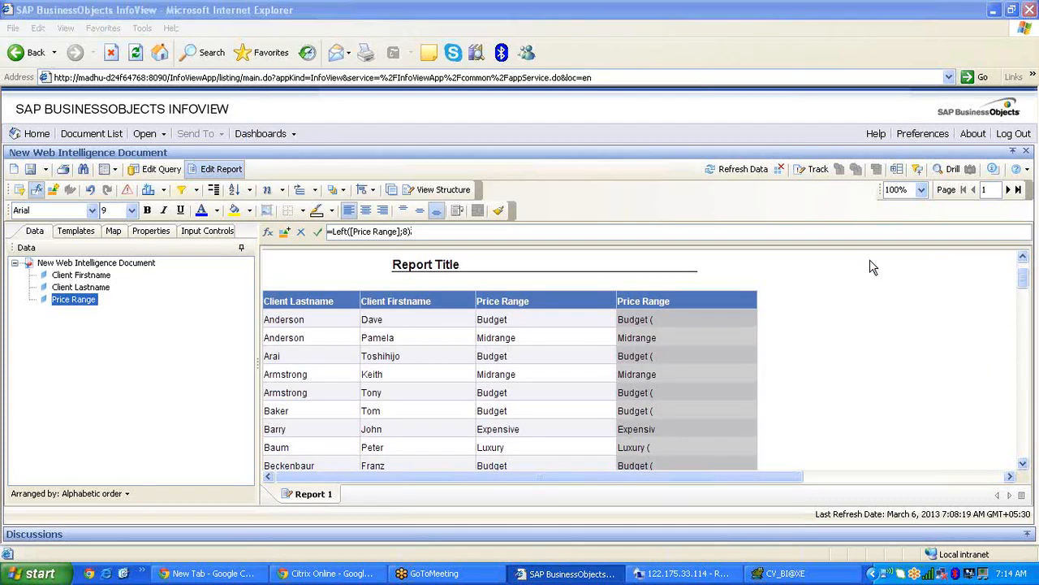
- Compare the formulas behind the two Price Range columns, one using If with Substr and the other using Left
{"action": "left_click", "coordinate": [591, 385]}
{"action": "left_click", "coordinate": [689, 384]}
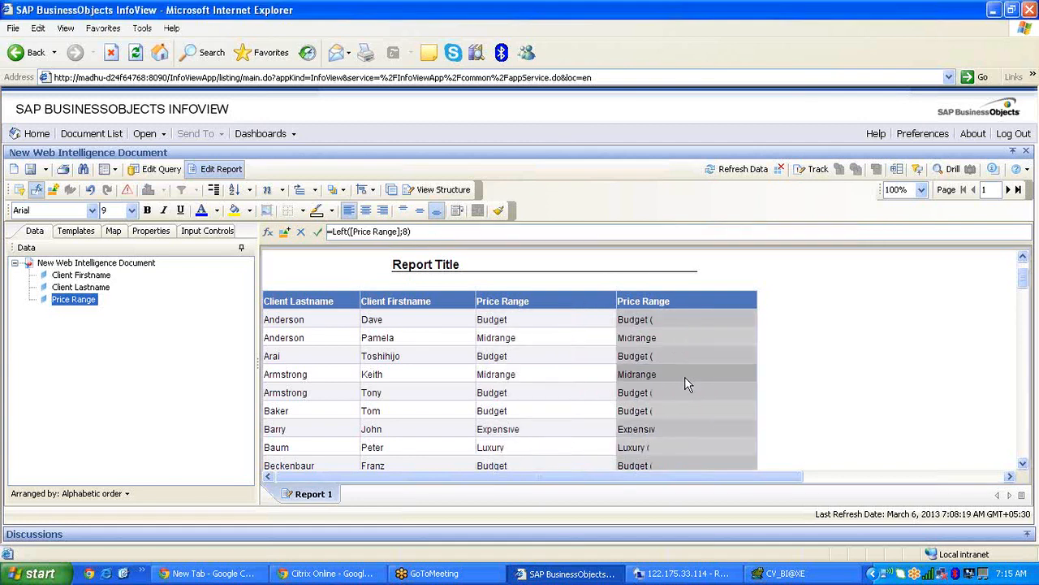
{"action": "left_click", "coordinate": [566, 389]}
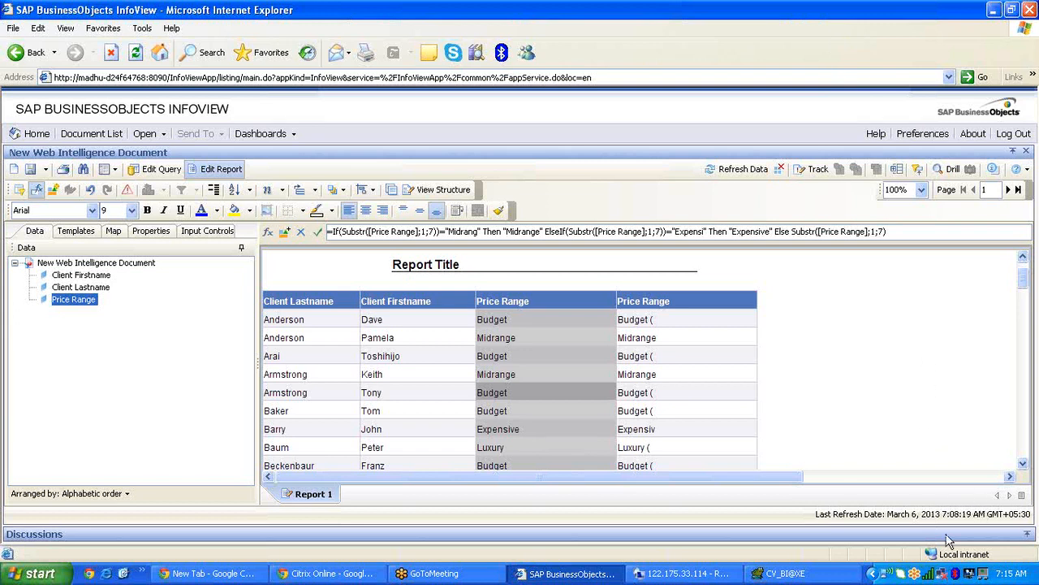
{"action": "left_click", "coordinate": [708, 390]}
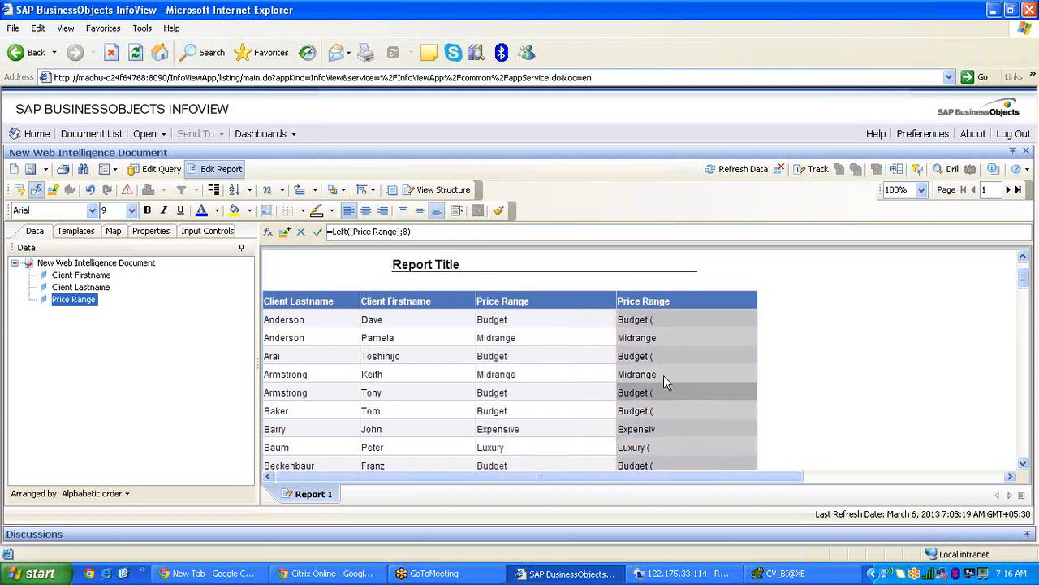
- Narrow the Left-formula column and add another Price Range column with the plain object after it
{"action": "mouse_move", "coordinate": [95, 309]}
{"action": "left_mouse_down"}
{"action": "mouse_move", "coordinate": [90, 300]}
{"action": "mouse_move", "coordinate": [241, 317]}
{"action": "mouse_move", "coordinate": [734, 322]}
{"action": "mouse_move", "coordinate": [753, 297]}
{"action": "mouse_move", "coordinate": [754, 310]}
{"action": "mouse_move", "coordinate": [726, 308]}
{"action": "mouse_move", "coordinate": [707, 325]}
{"action": "left_mouse_up"}
{"action": "left_click", "coordinate": [788, 375]}
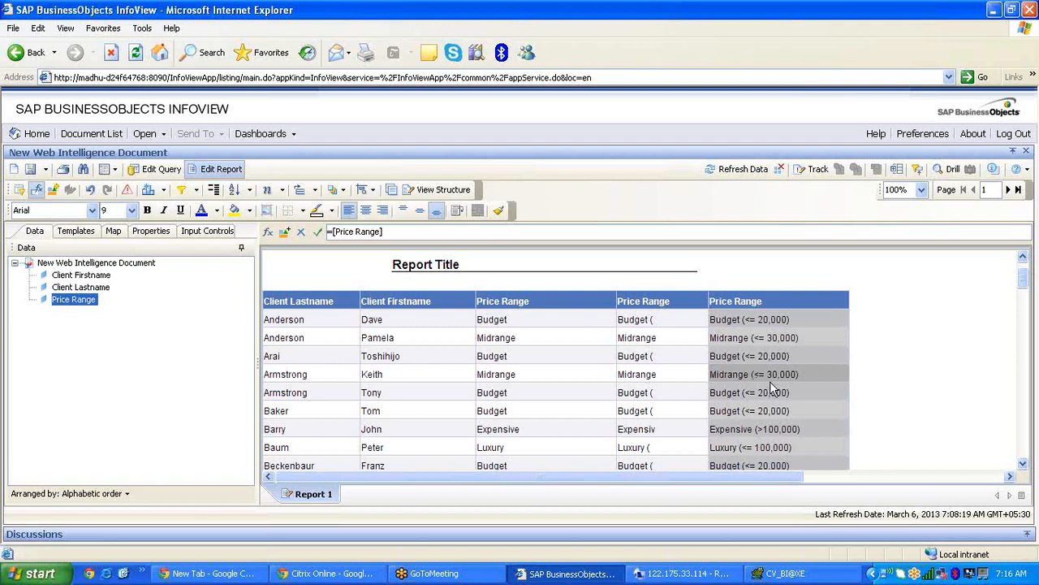
{"action": "left_click", "coordinate": [361, 259]}
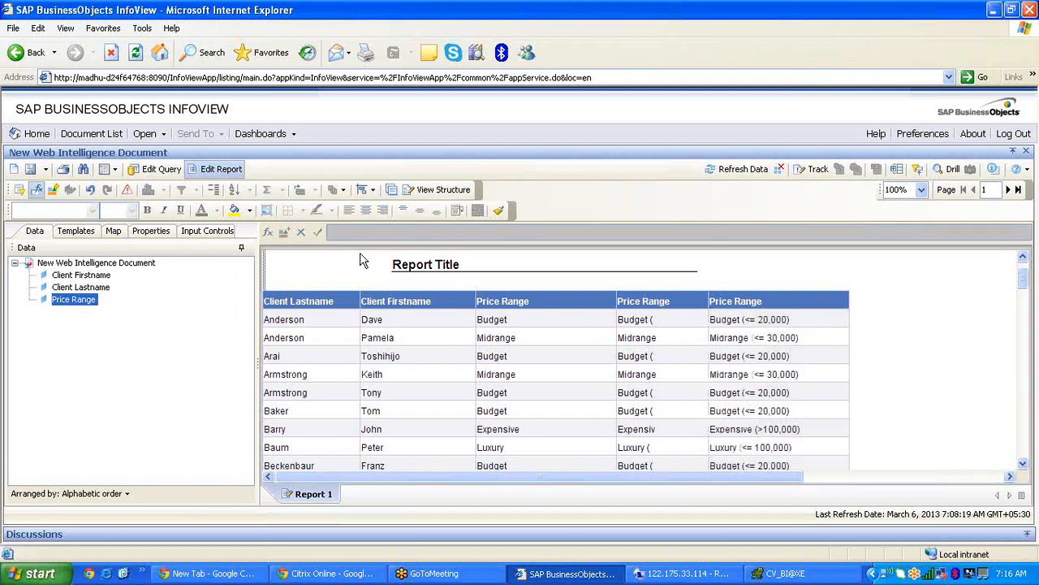
{"action": "left_click", "coordinate": [777, 380]}
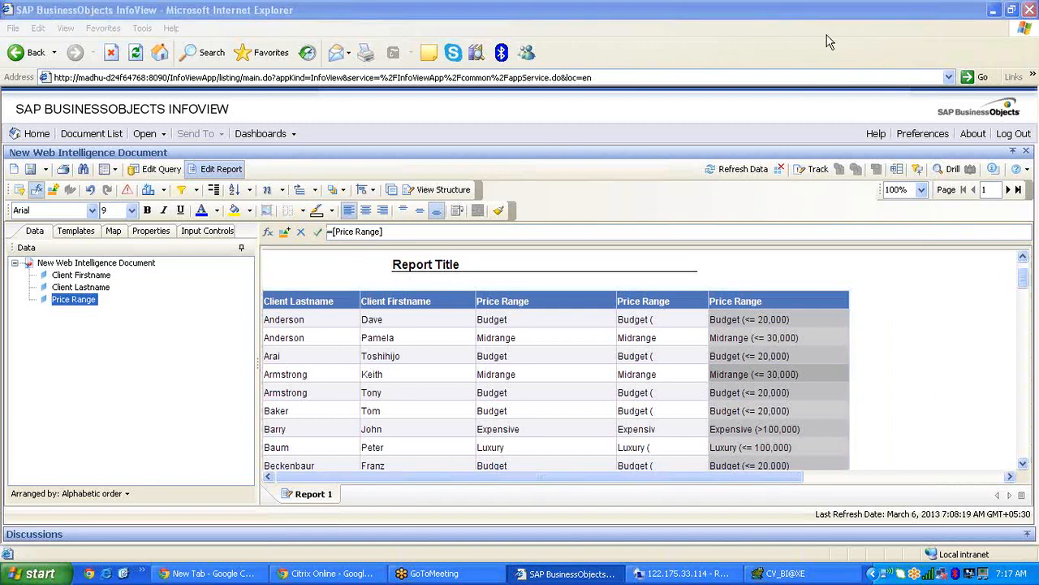
- Copy Substr([Price Range];1;7) from the If-formula column and make it the content of the last Price Range column
{"action": "left_click", "coordinate": [759, 378]}
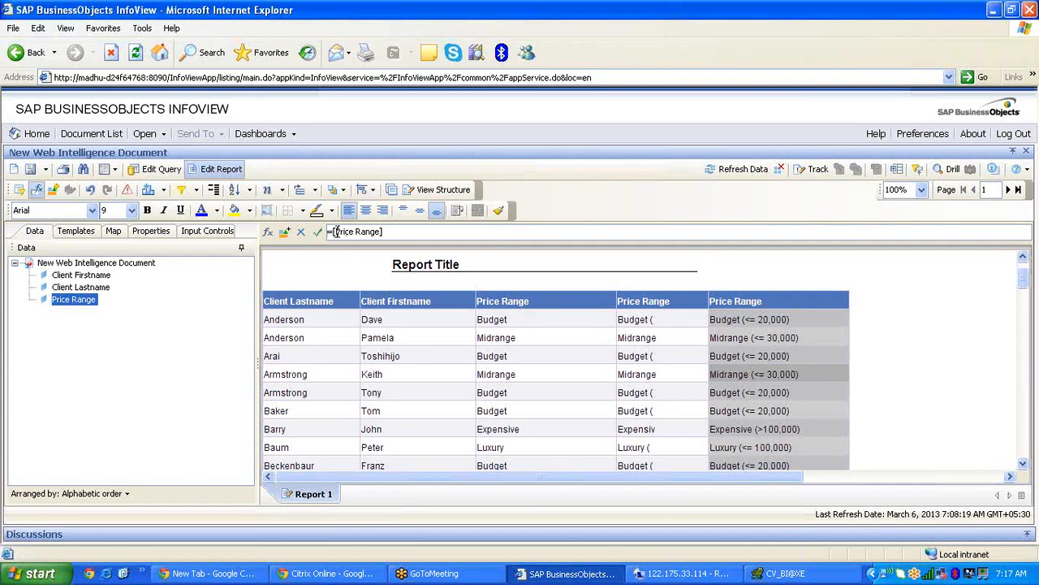
{"action": "left_click", "coordinate": [590, 345]}
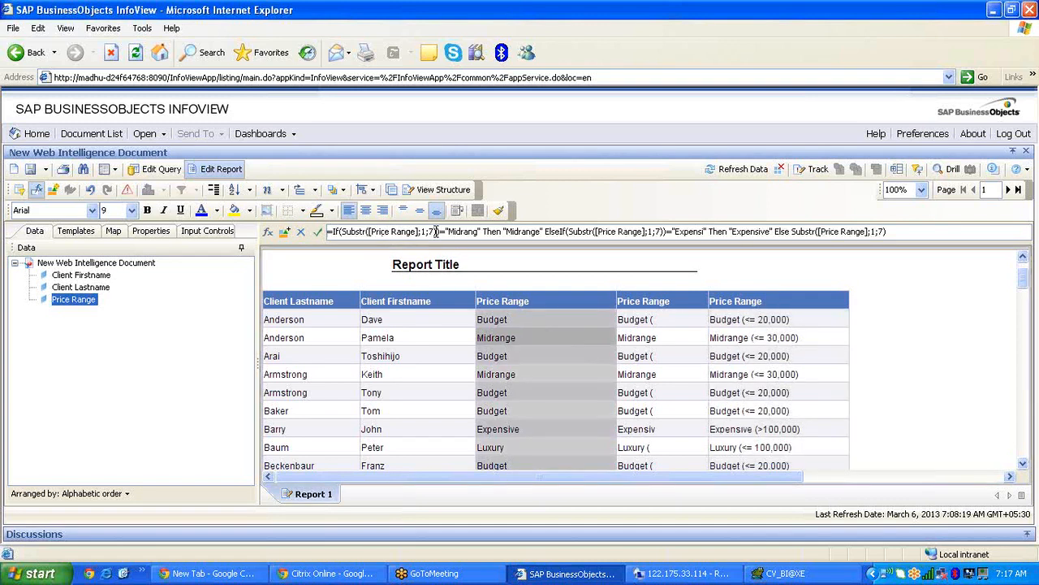
{"action": "left_click_drag", "start_coordinate": [436, 232], "coordinate": [370, 232]}
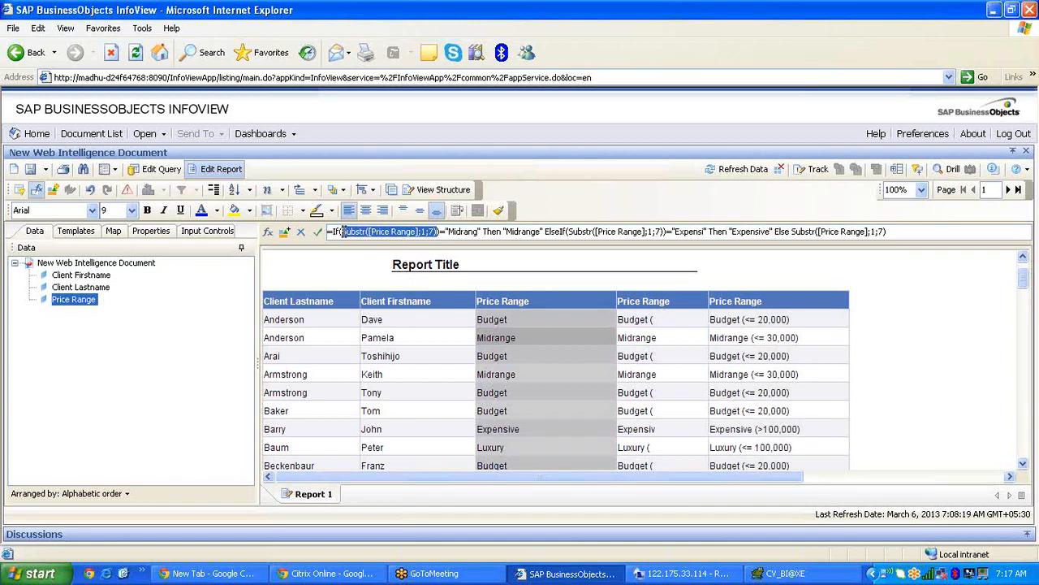
{"action": "left_click", "coordinate": [795, 370]}
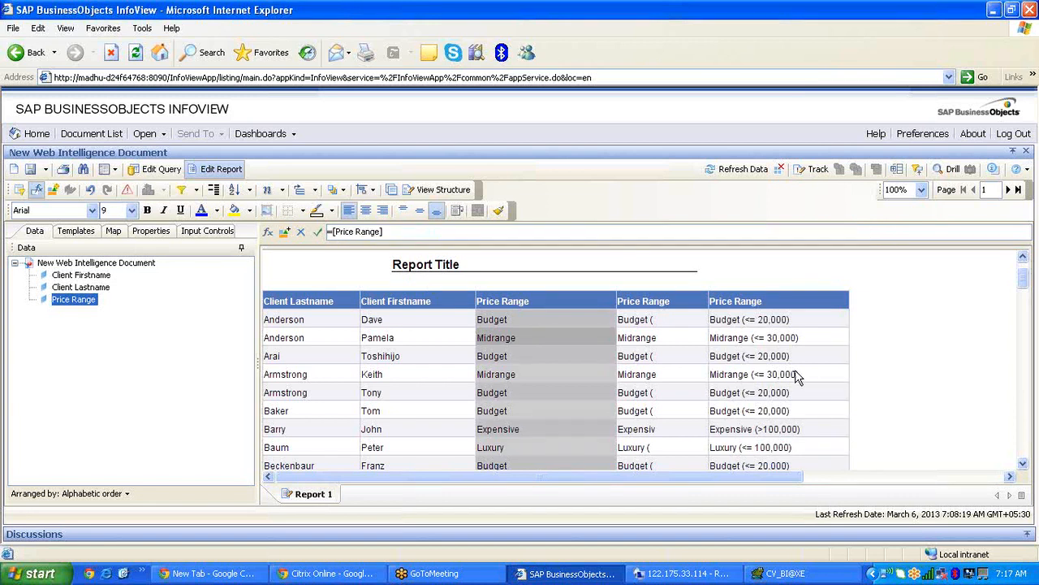
{"action": "left_click", "coordinate": [430, 232]}
{"action": "key", "text": "ctrl+a"}
{"action": "type", "text": "Substr([Price Range];1;7)"}
{"action": "key", "text": "Return"}
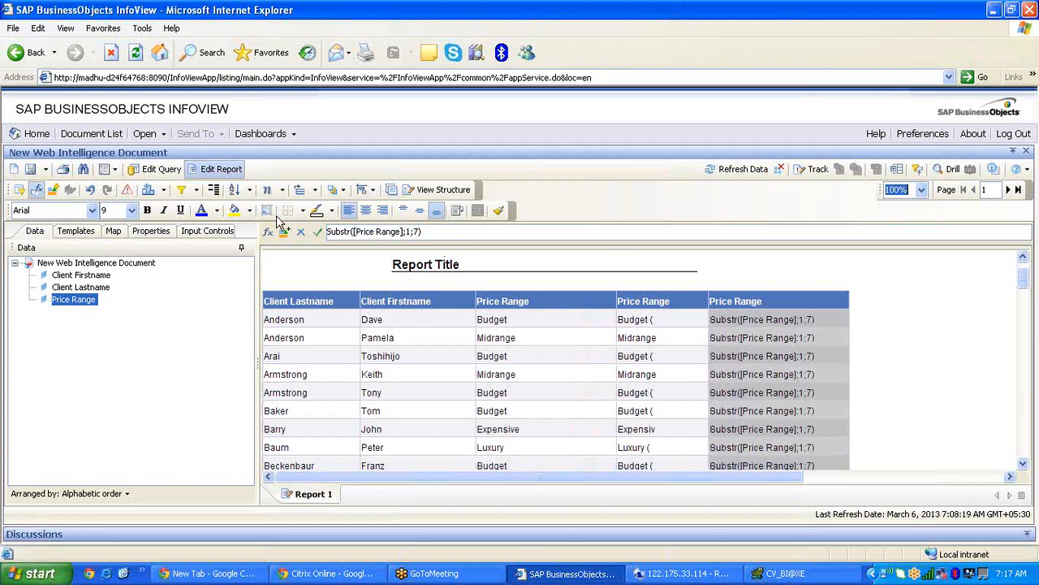
- Prefix the last column's content with an equals sign and apply it as =Substr([Price Range];1;7)
{"action": "left_click", "coordinate": [776, 416]}
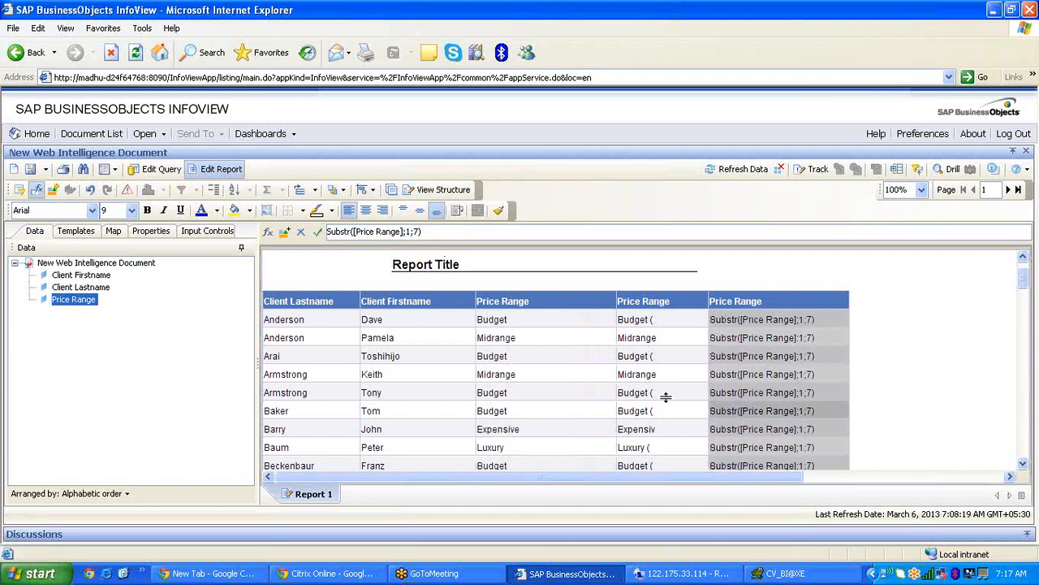
{"action": "left_click", "coordinate": [327, 231]}
{"action": "type", "text": "="}
{"action": "key", "text": "Return"}
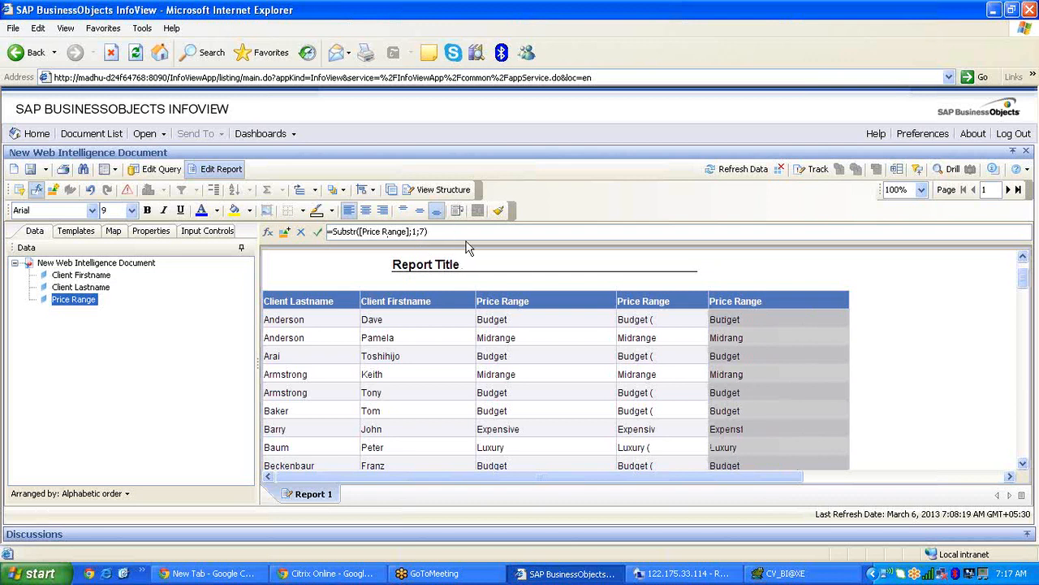
- Replace the length 7 in the last column's Substr formula with the Pos function, using the Formula Editor
{"action": "double_click", "coordinate": [421, 232]}
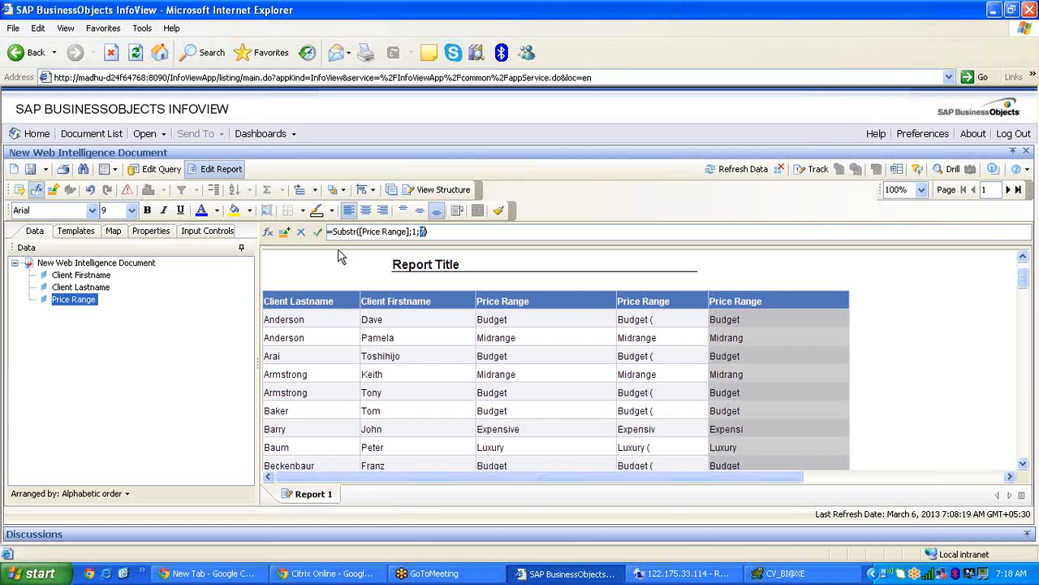
{"action": "left_click", "coordinate": [268, 232]}
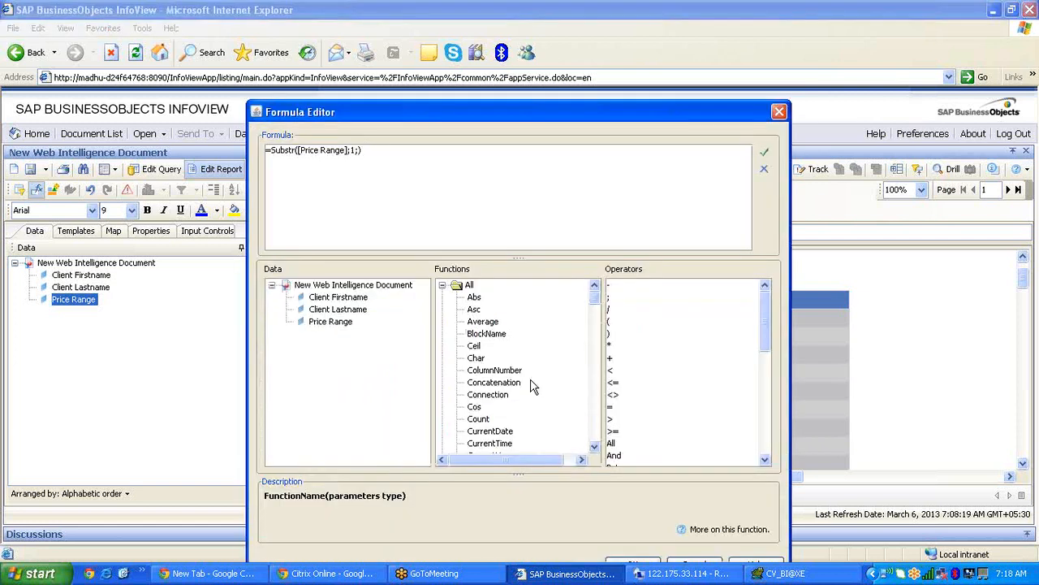
{"action": "left_click", "coordinate": [477, 430]}
{"action": "key", "text": "p"}
{"action": "key", "text": "Down"}
{"action": "key", "text": "Down"}
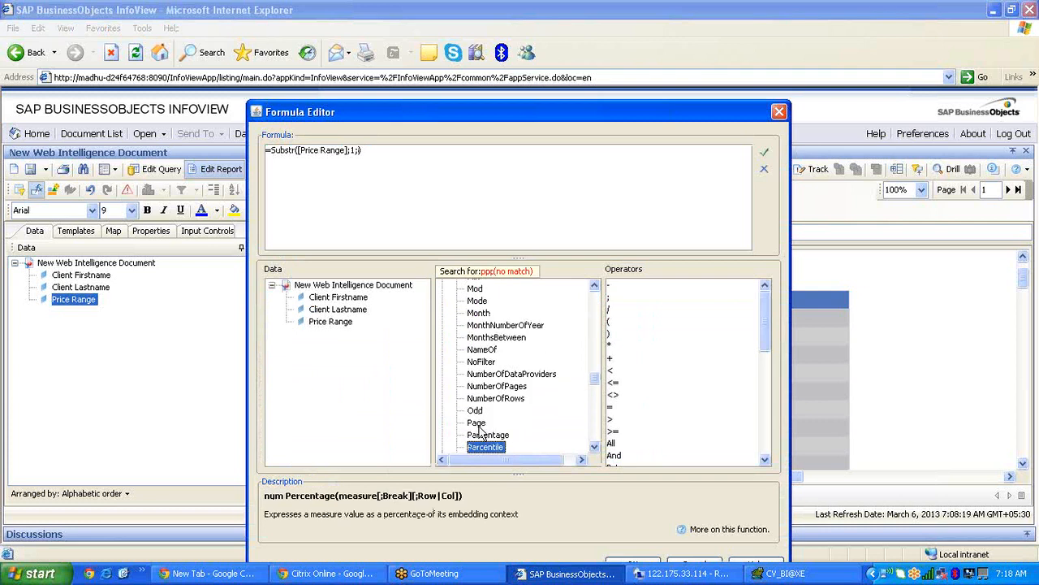
{"action": "key", "text": "Down"}
{"action": "double_click", "coordinate": [476, 448]}
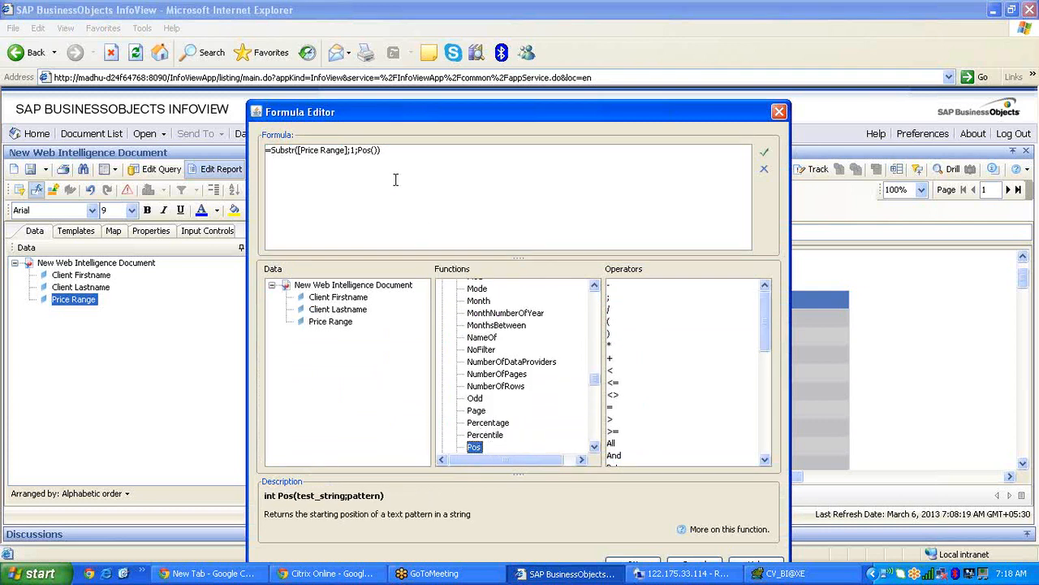
- Complete the formula as =Substr([Price Range];1;Pos([Price Range];" ")), validate it and apply it to the last column
{"action": "double_click", "coordinate": [335, 322]}
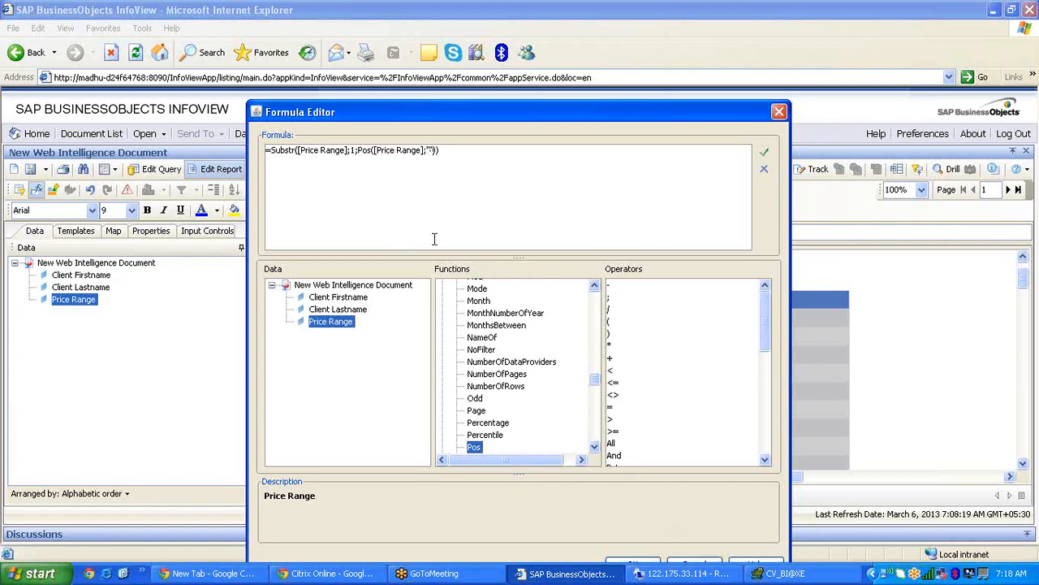
{"action": "left_click", "coordinate": [764, 153]}
{"action": "left_click", "coordinate": [634, 374]}
{"action": "left_click_drag", "start_coordinate": [567, 111], "coordinate": [564, 96]}
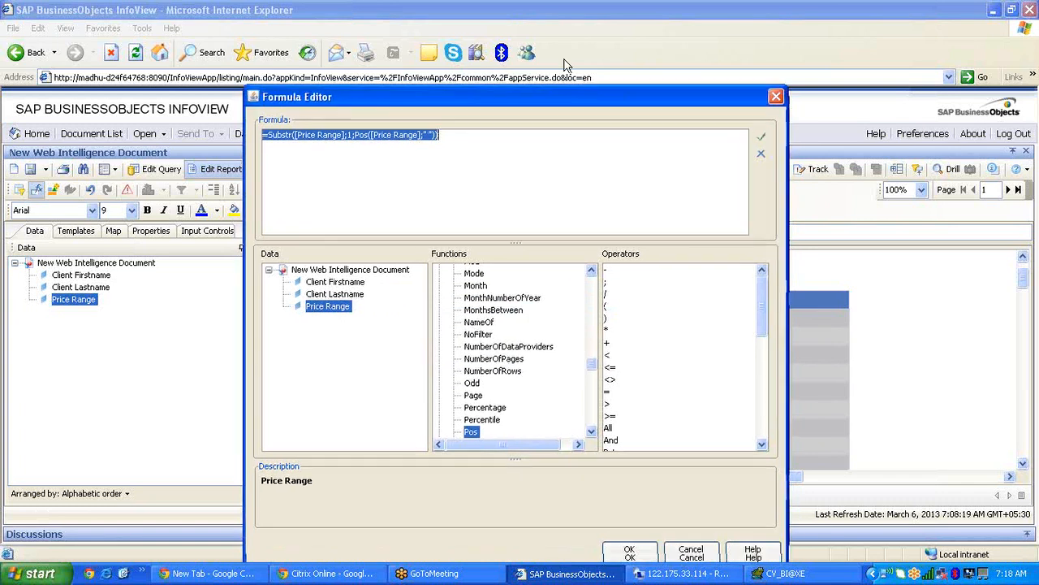
{"action": "left_click", "coordinate": [626, 549]}
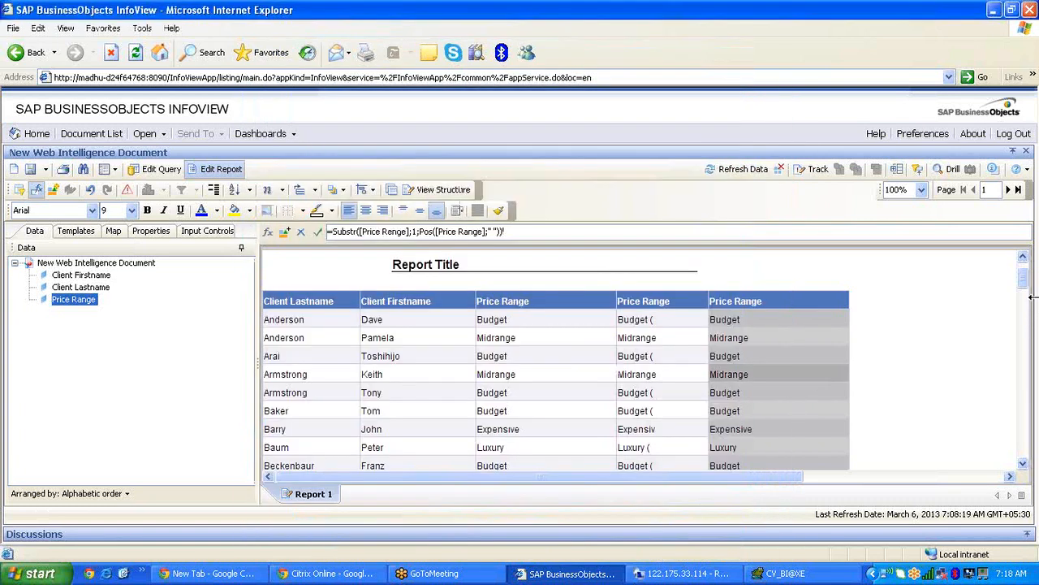
- Examine the Pos part of the Substr formula and compare the last column's labels with the Left-formula column
{"action": "scroll", "coordinate": [1028, 294], "scroll_direction": "down", "scroll_amount": 2}
{"action": "scroll", "coordinate": [1028, 294], "scroll_direction": "up", "scroll_amount": 3}
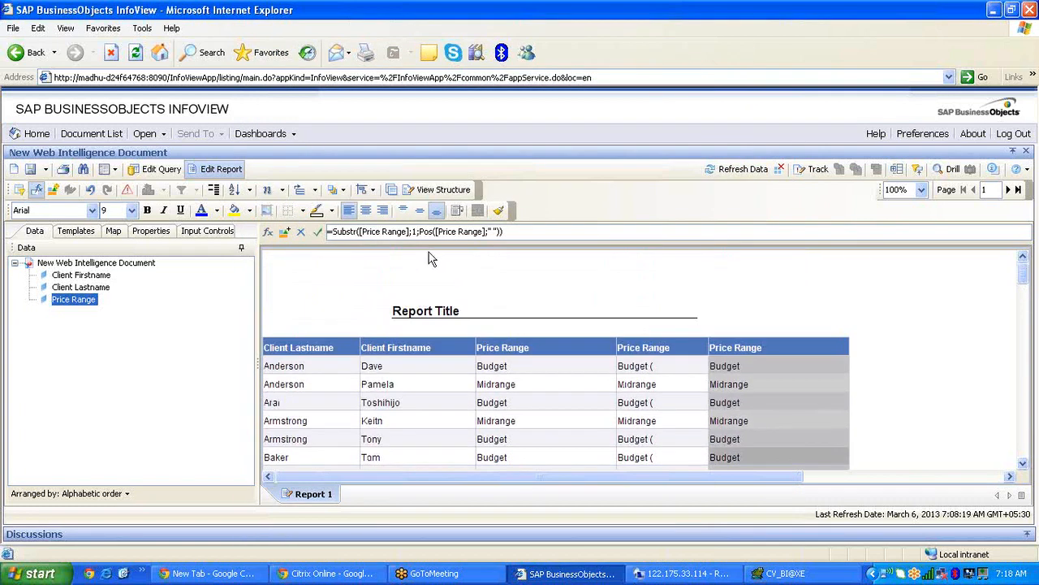
{"action": "left_click_drag", "start_coordinate": [419, 233], "coordinate": [482, 230]}
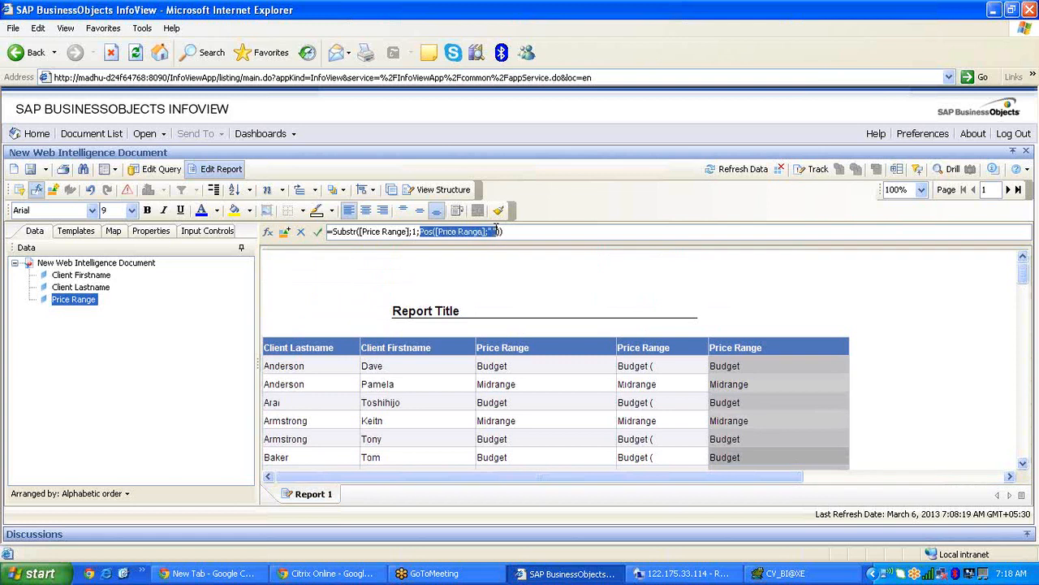
{"action": "left_click", "coordinate": [492, 231]}
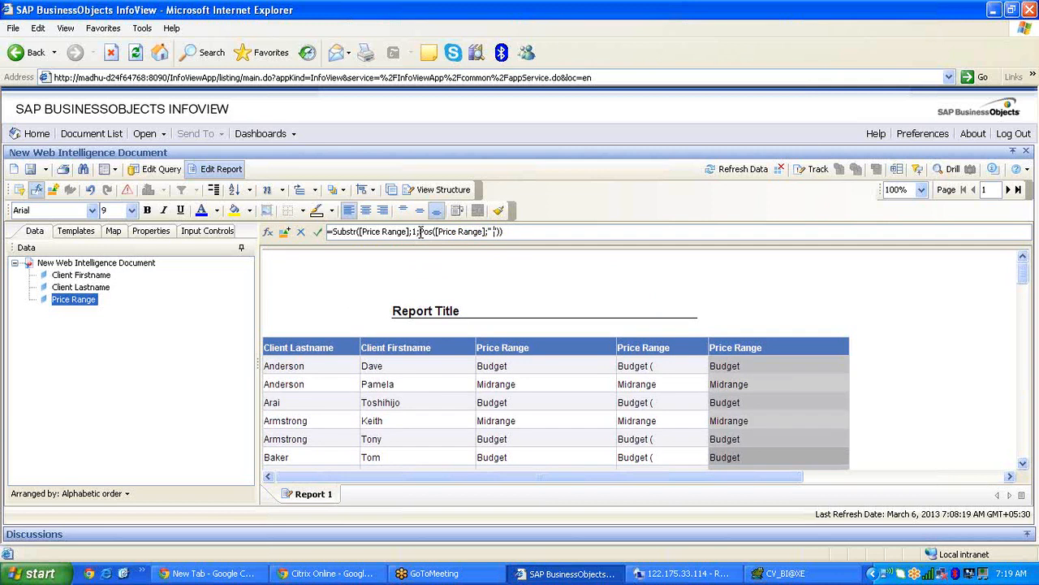
{"action": "left_click_drag", "start_coordinate": [419, 232], "coordinate": [494, 231]}
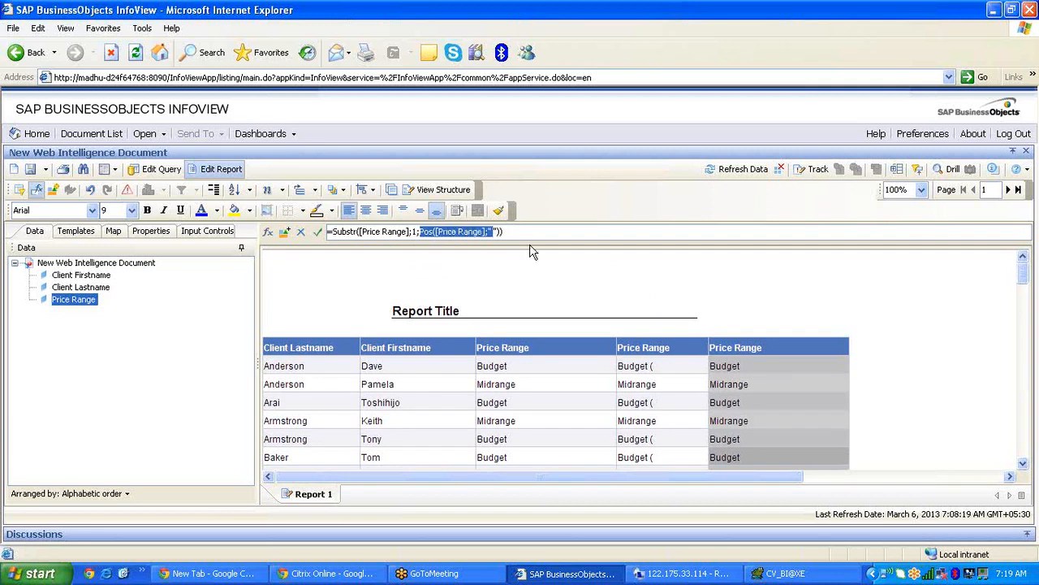
{"action": "left_click", "coordinate": [735, 365]}
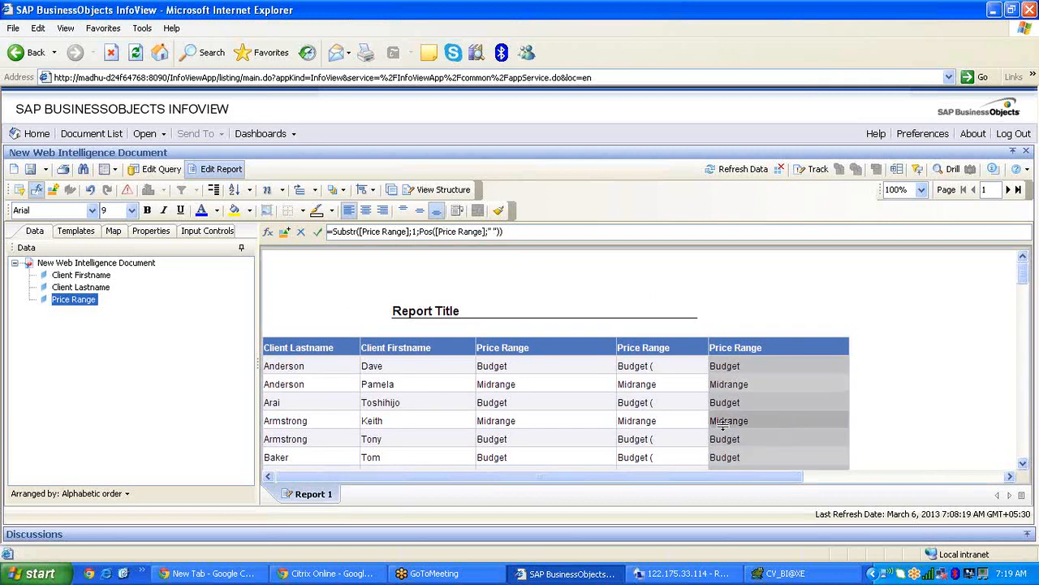
{"action": "left_click", "coordinate": [669, 389]}
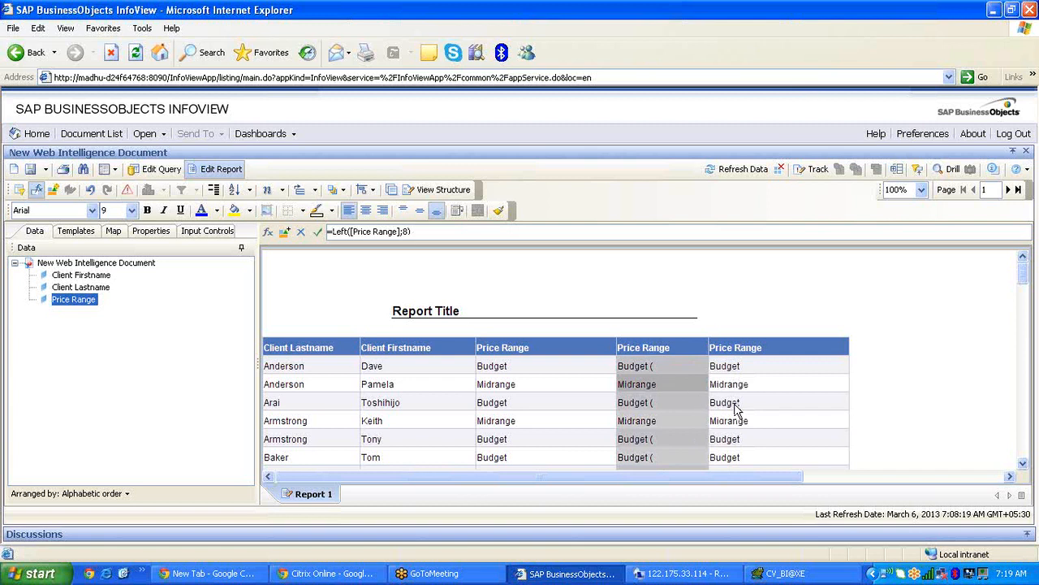
{"action": "left_click", "coordinate": [756, 390]}
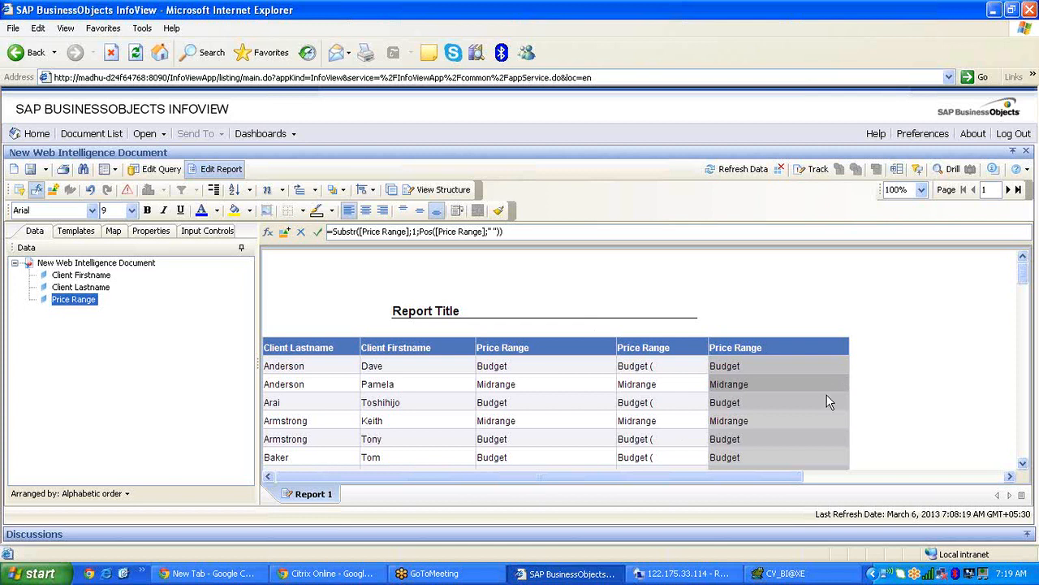
{"action": "left_click", "coordinate": [686, 406]}
{"action": "left_click", "coordinate": [802, 403]}
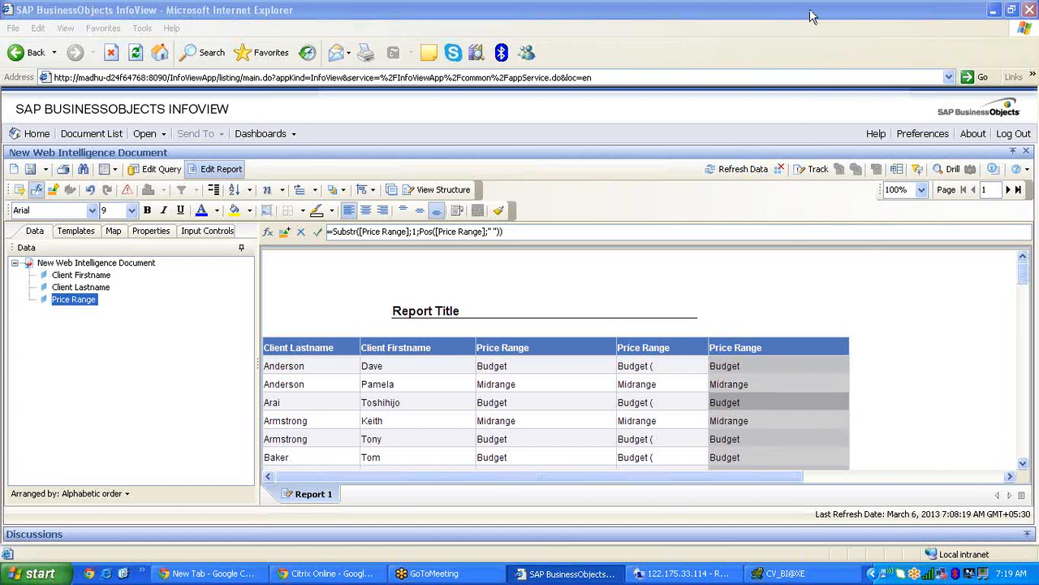
- Insert an empty column to the right of the last Price Range column
{"action": "left_click", "coordinate": [840, 347]}
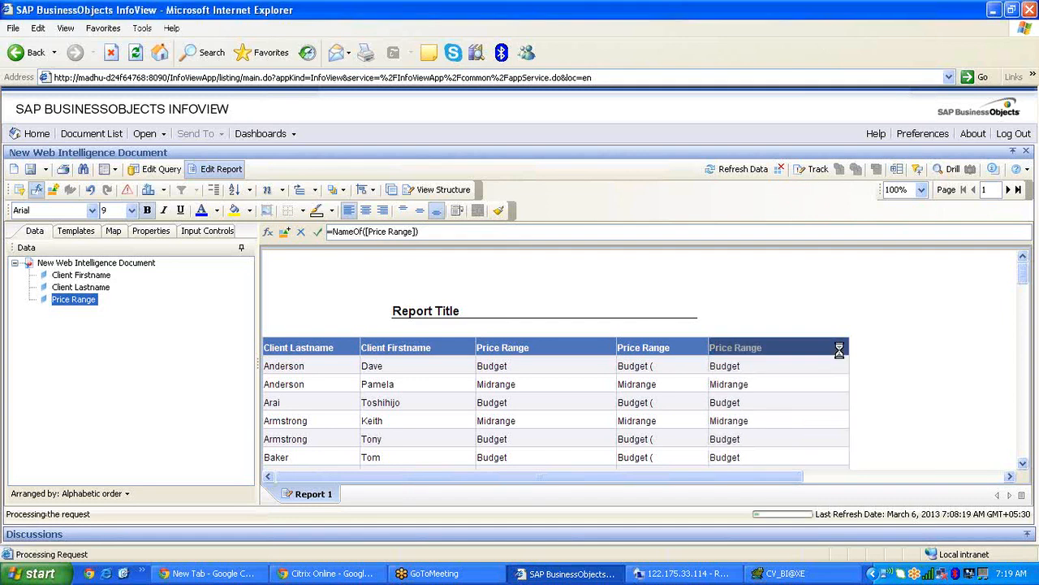
{"action": "right_click", "coordinate": [786, 410]}
{"action": "mouse_move", "coordinate": [844, 321]}
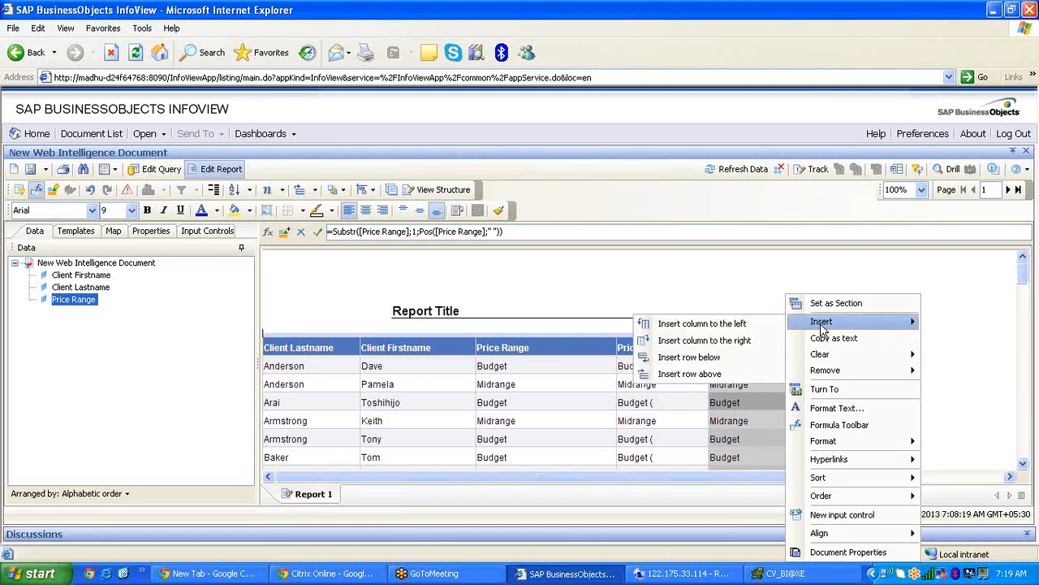
{"action": "left_click", "coordinate": [752, 340]}
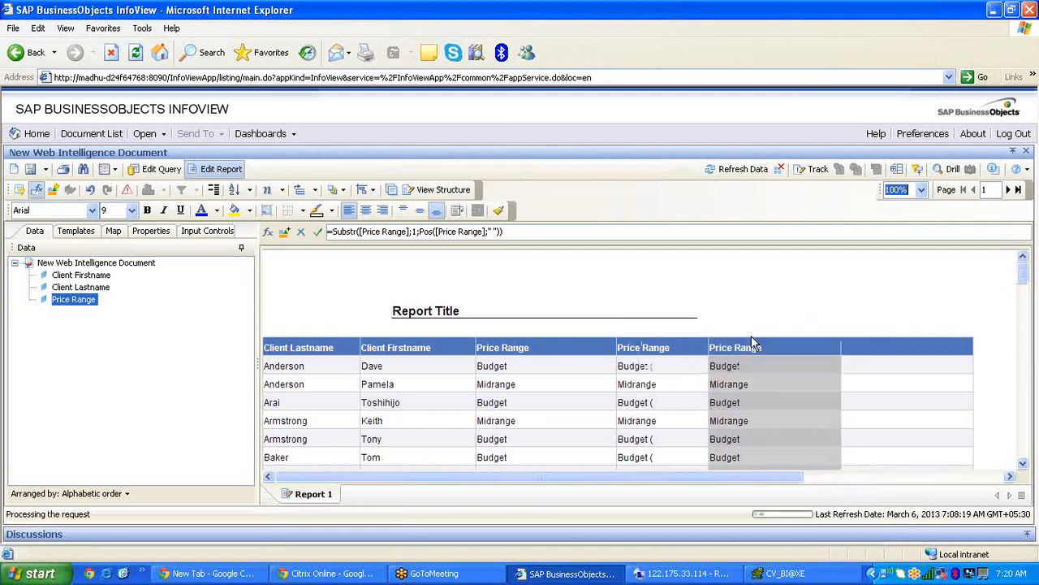
- Try to enter a substr and index formula in the empty column, replacing both priceRange references with the Price Range object
{"action": "left_click", "coordinate": [463, 232]}
{"action": "type", "text": "substr(priceRange,1,index(priceRange,'(',1)-1)"}
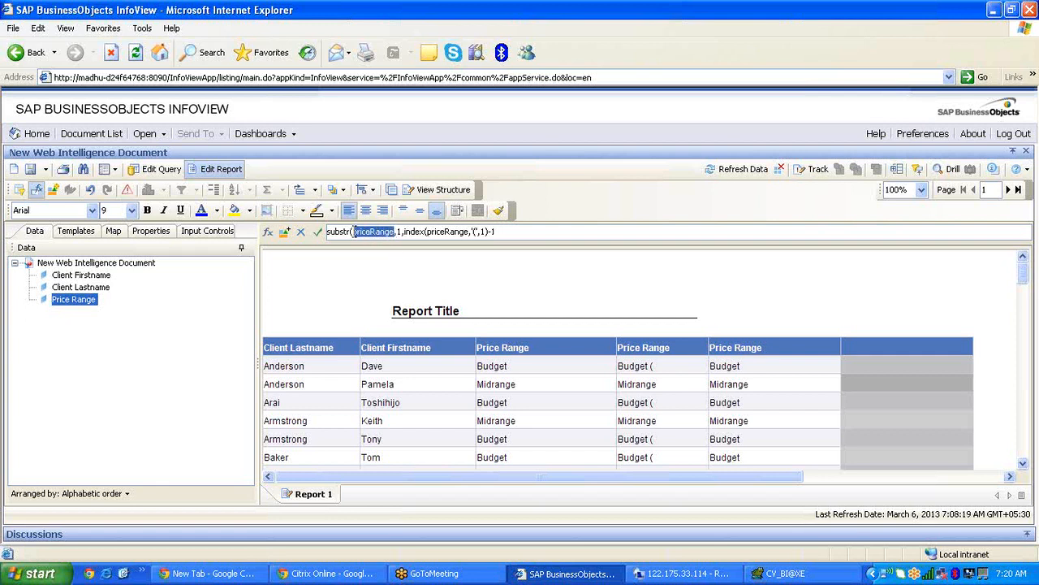
{"action": "key", "text": "Delete"}
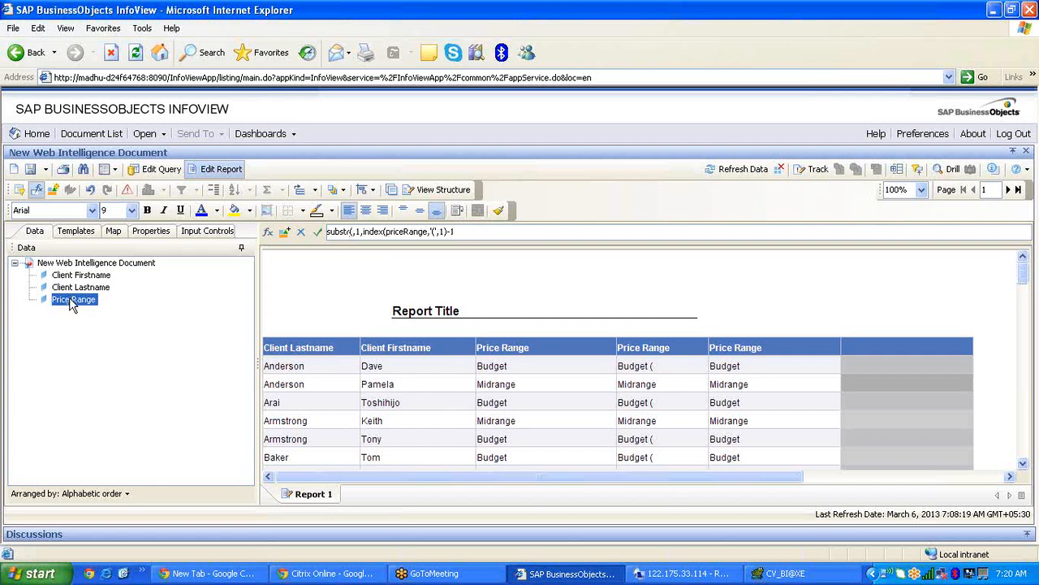
{"action": "left_click_drag", "start_coordinate": [73, 301], "coordinate": [353, 234]}
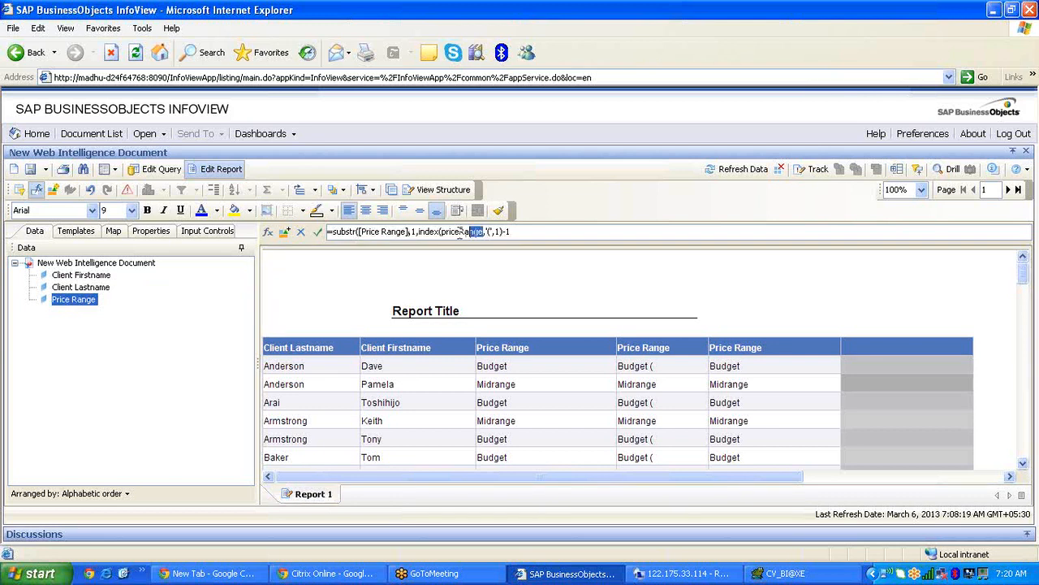
{"action": "left_click_drag", "start_coordinate": [461, 233], "coordinate": [450, 236]}
{"action": "key", "text": "Delete"}
{"action": "left_click_drag", "start_coordinate": [95, 311], "coordinate": [442, 235]}
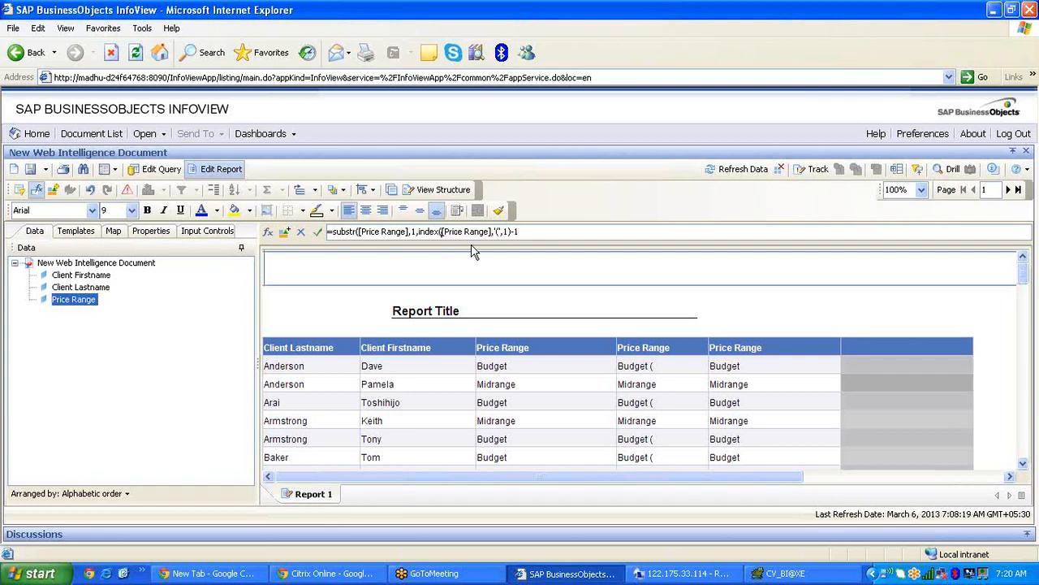
{"action": "left_click", "coordinate": [547, 289]}
{"action": "left_click", "coordinate": [575, 372]}
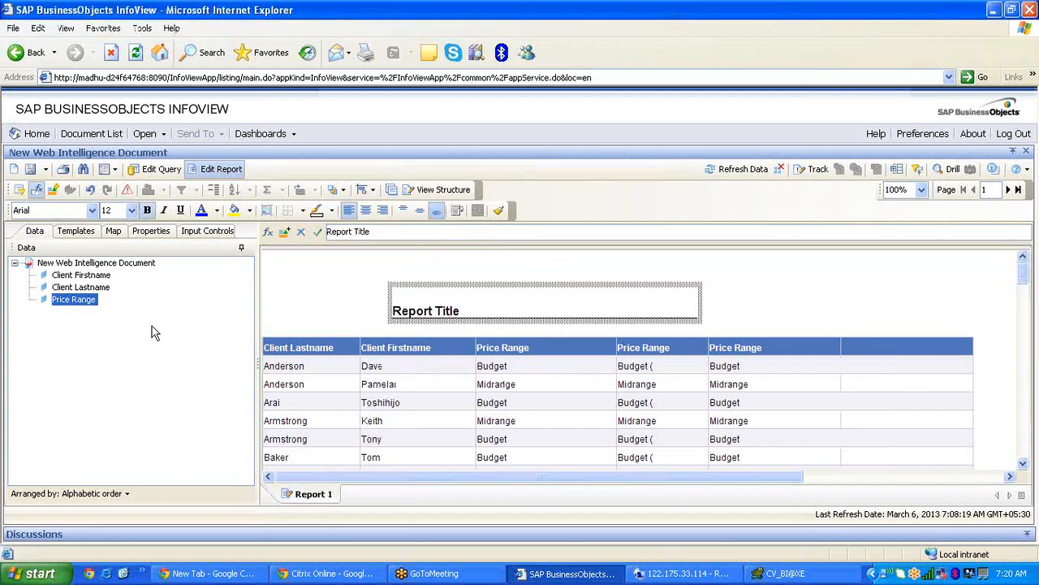
- Enter substr(priceRange,1,index(priceRange,'(',1)-1) for the empty last column and open it in the formula editor
{"action": "left_click", "coordinate": [935, 389]}
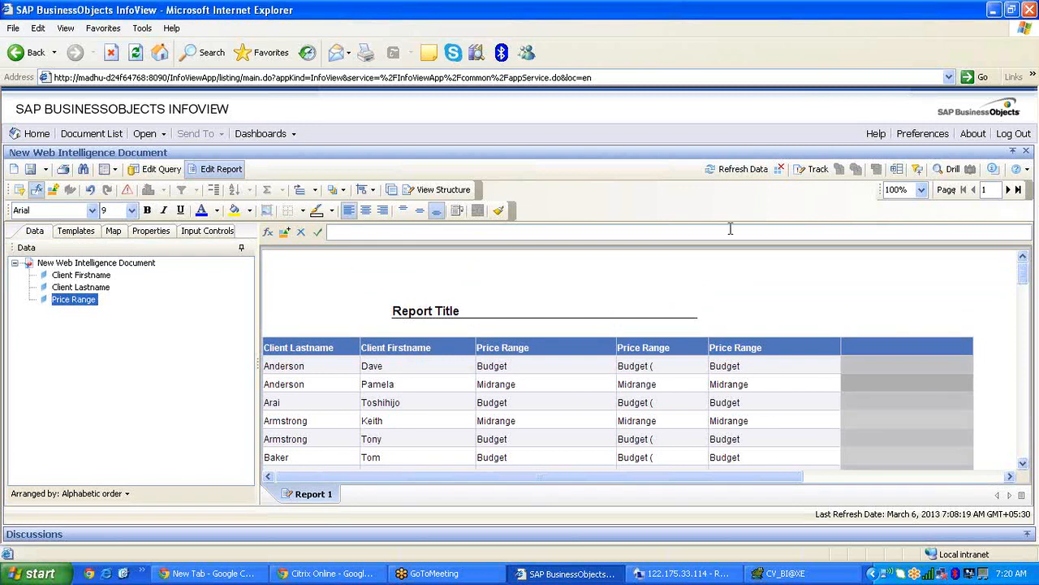
{"action": "left_click", "coordinate": [682, 230]}
{"action": "type", "text": "substr(priceRange,1,index(priceRange,'(',1)-1"}
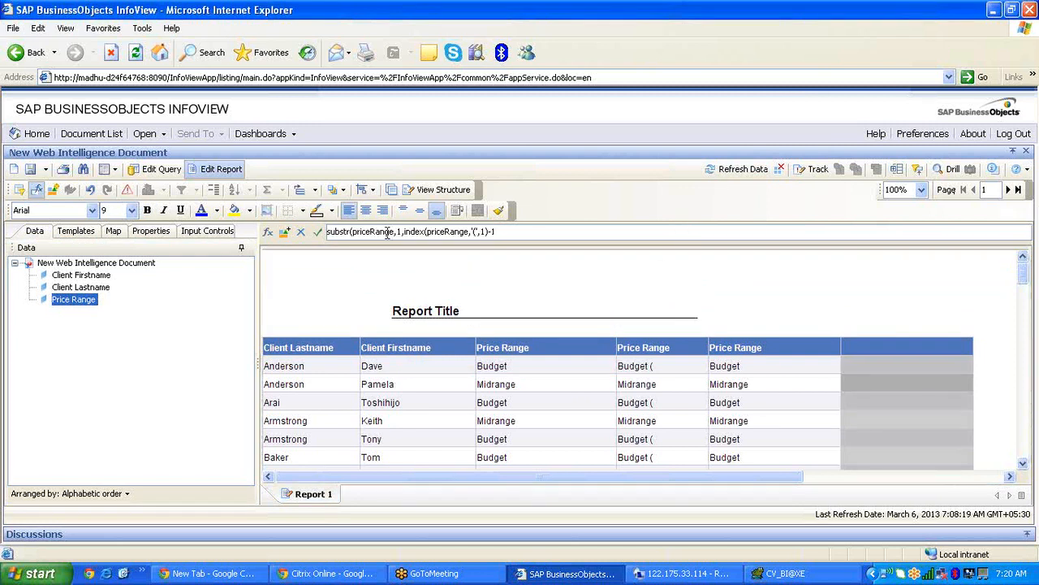
{"action": "left_click", "coordinate": [267, 232]}
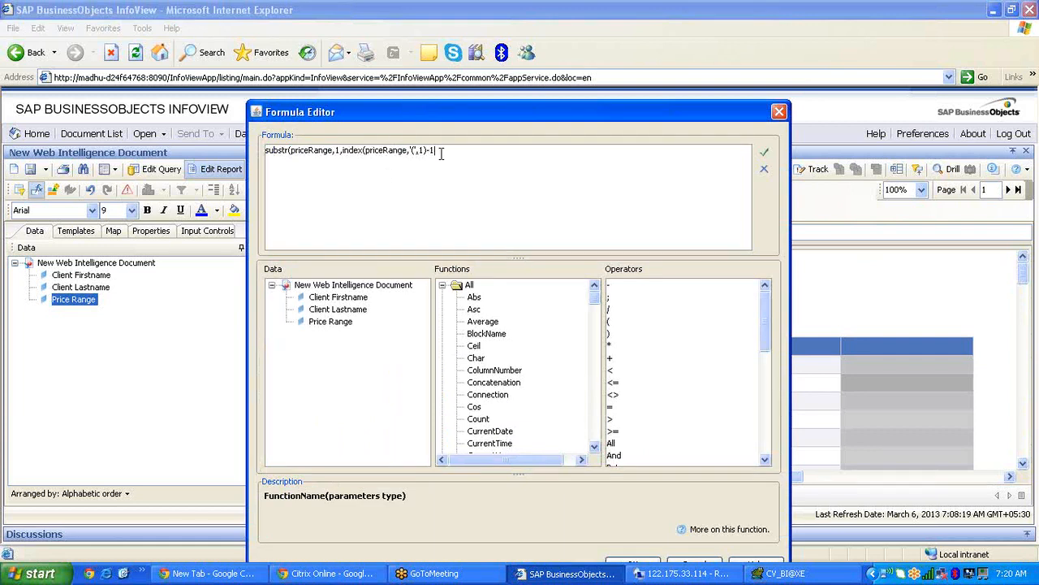
{"action": "key", "text": "Return"}
{"action": "key", "text": "Return"}
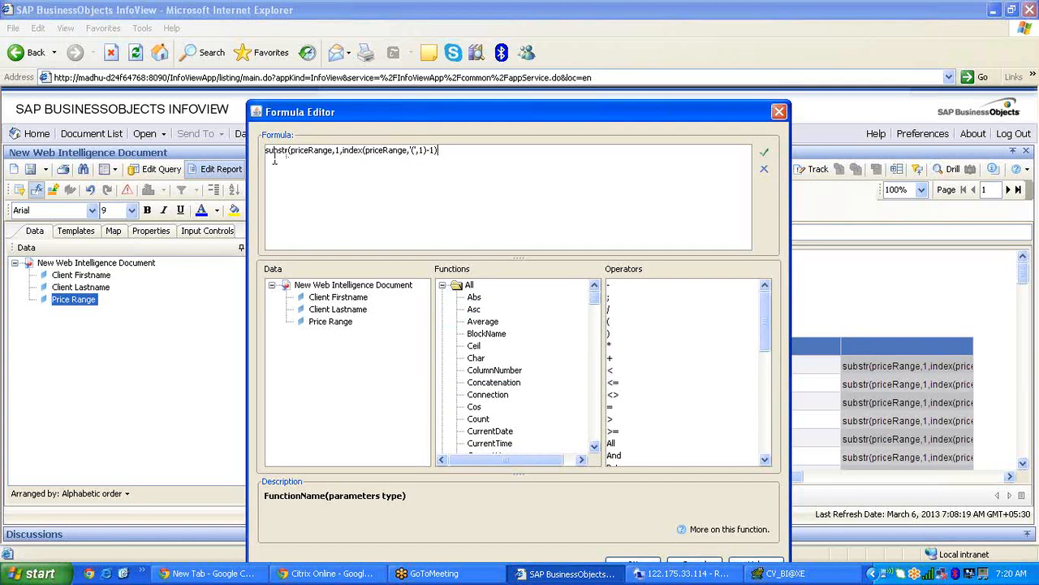
- Try to make the formula valid by adding a leading equals sign and replacing both priceRange references with the Price Range object
{"action": "type", "text": "="}
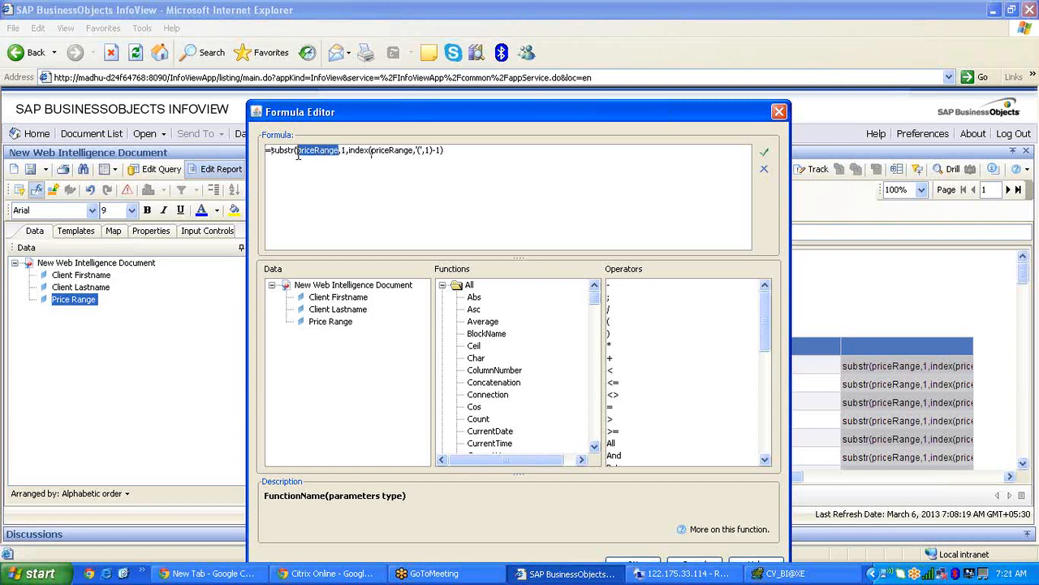
{"action": "double_click", "coordinate": [330, 321]}
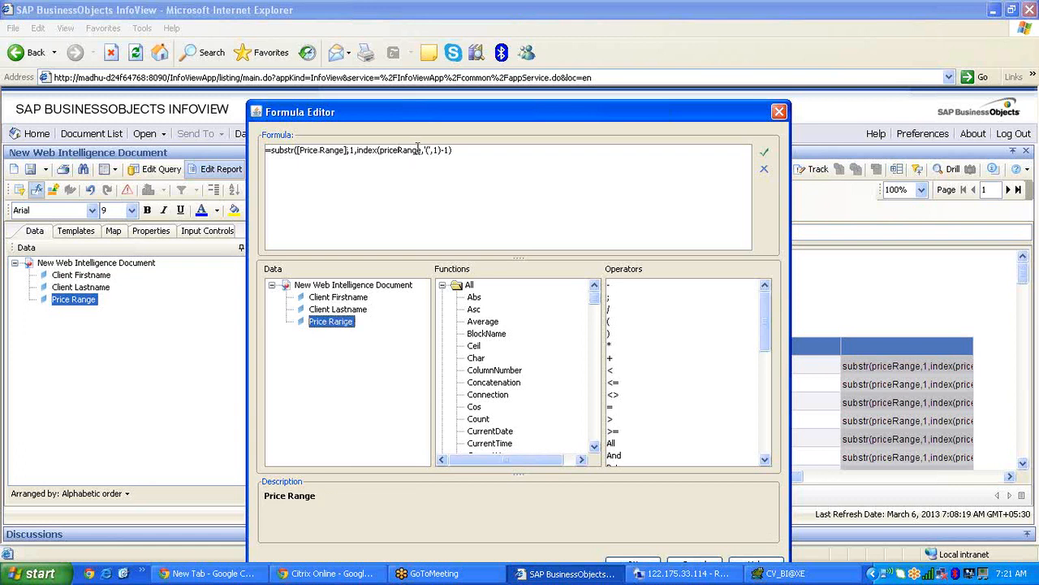
{"action": "left_click_drag", "start_coordinate": [420, 150], "coordinate": [395, 151]}
{"action": "double_click", "coordinate": [346, 325]}
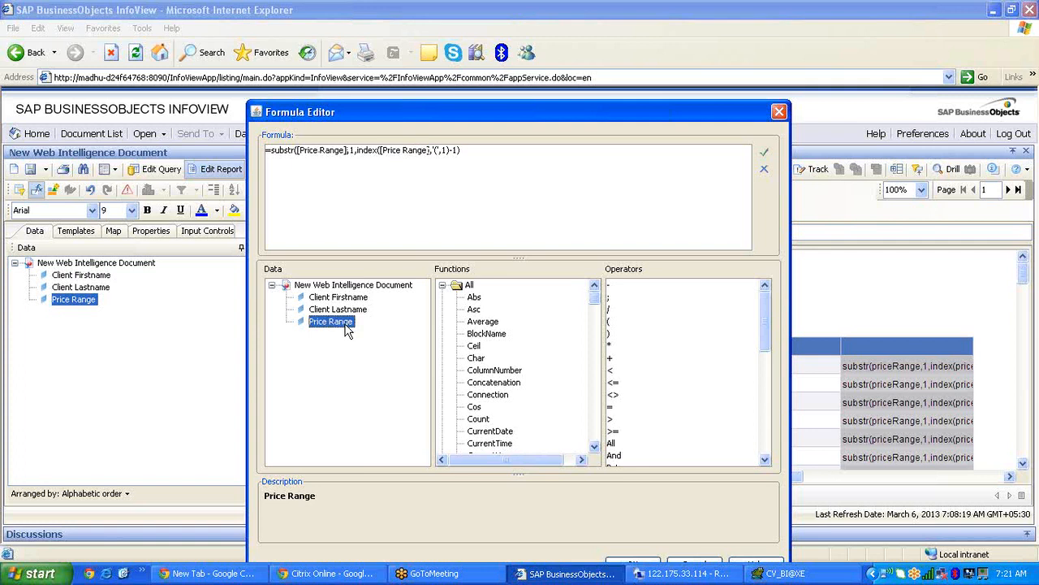
{"action": "left_click", "coordinate": [763, 152]}
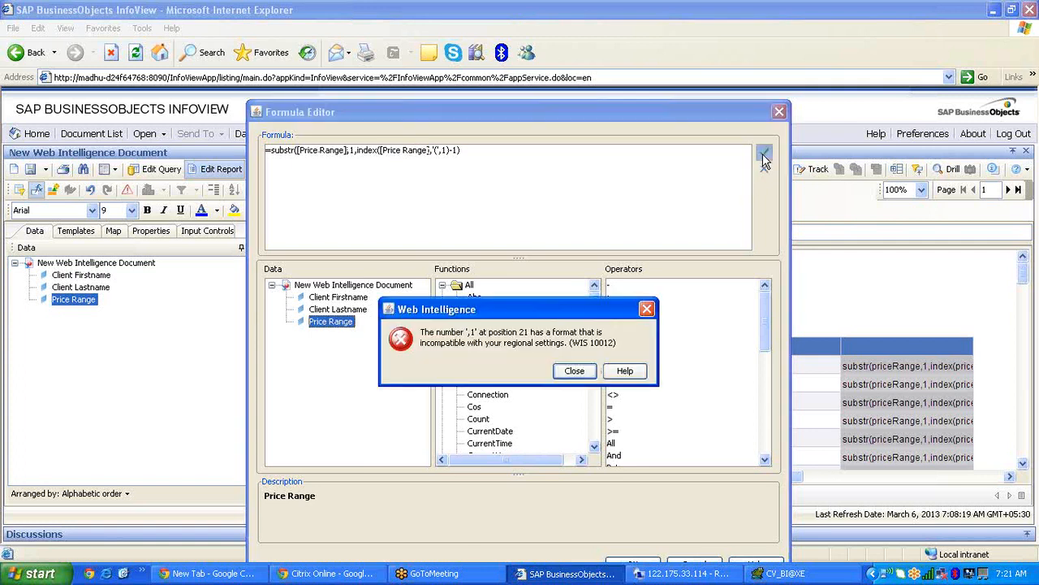
{"action": "left_click", "coordinate": [575, 371]}
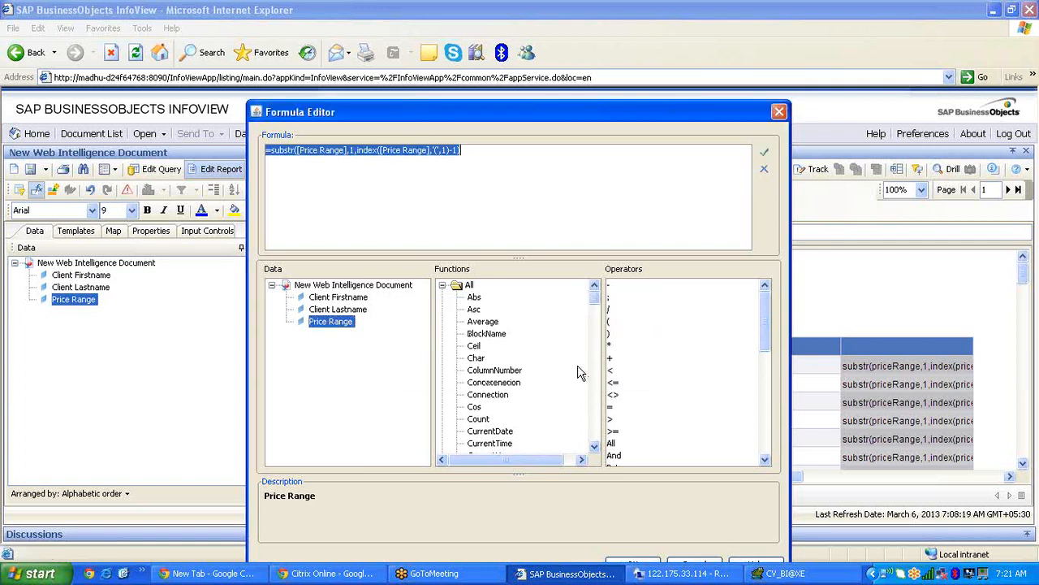
- Check the Substr function's syntax, replace the commas around its start argument 1 with semicolons, and validate the formula again
{"action": "left_click", "coordinate": [475, 177]}
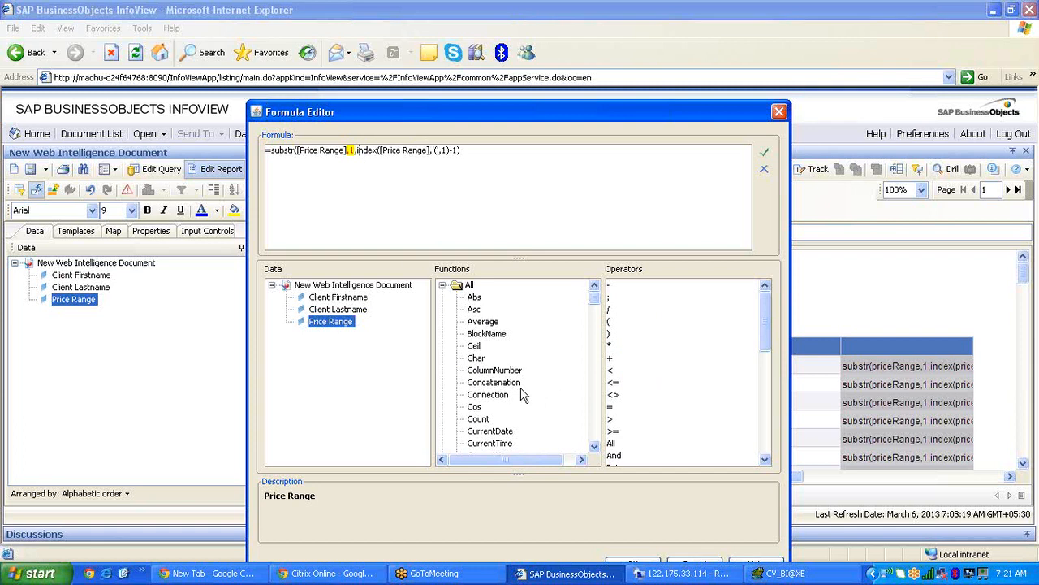
{"action": "type", "text": "ssssss"}
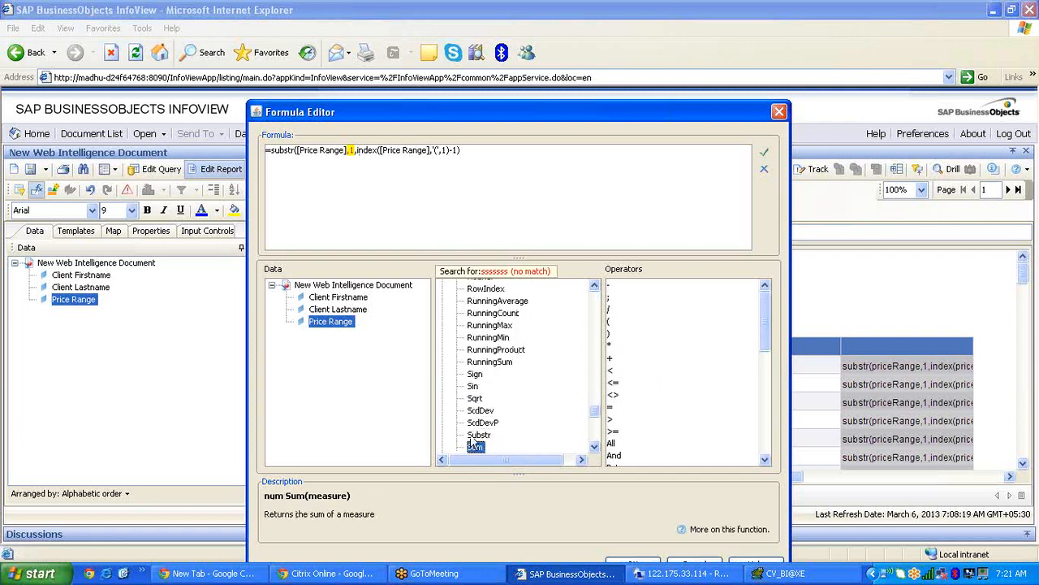
{"action": "left_click", "coordinate": [479, 436]}
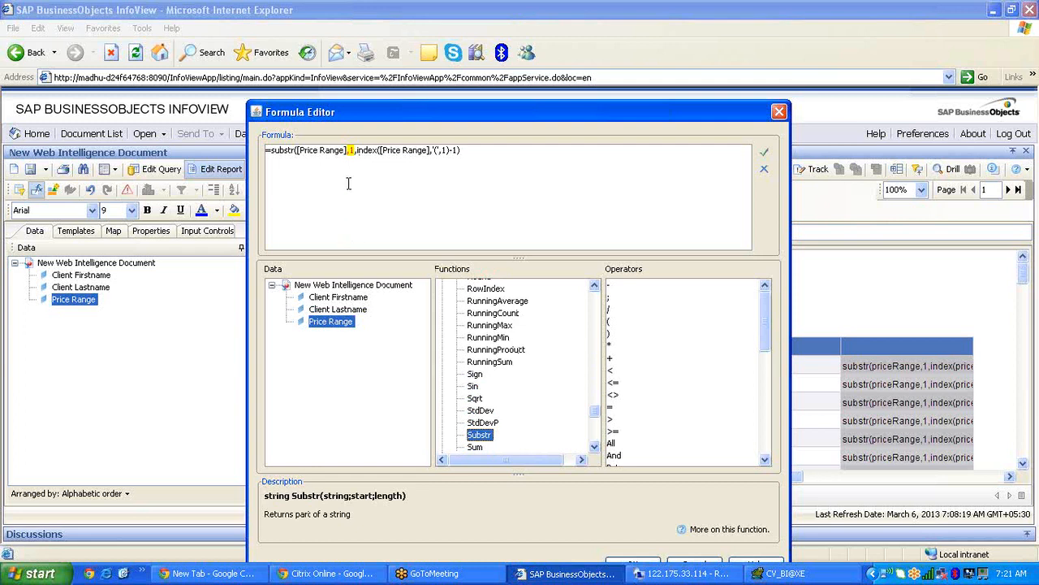
{"action": "type", "text": "1;"}
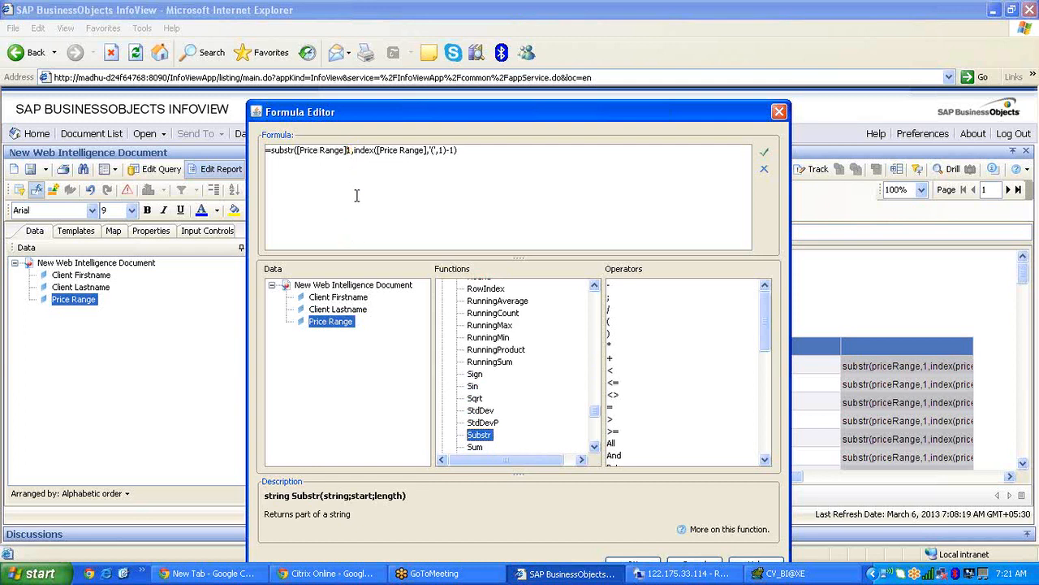
{"action": "left_click", "coordinate": [764, 152]}
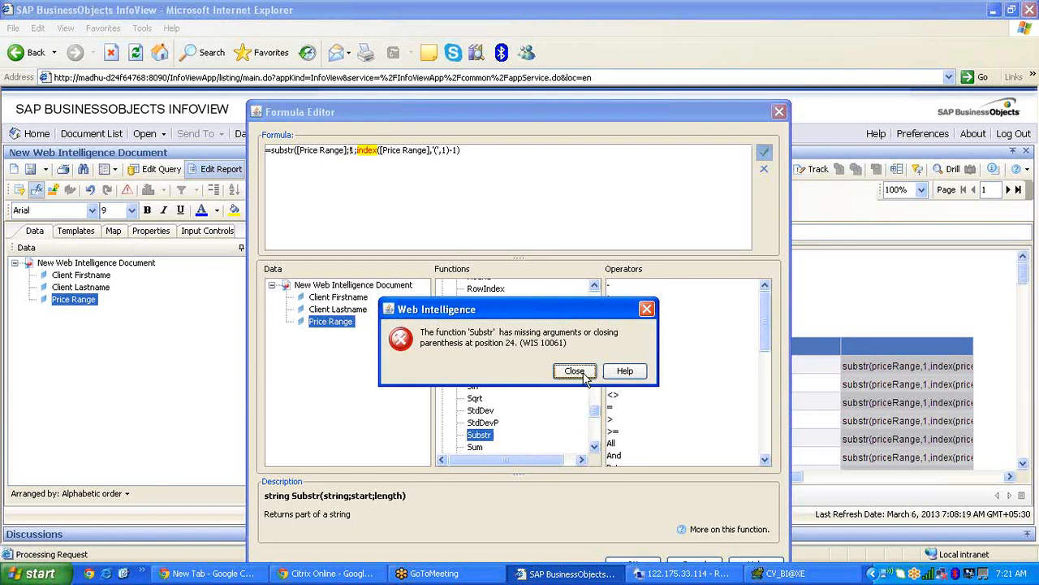
{"action": "left_click", "coordinate": [574, 371]}
- Search the formula editor's functions and operators for Index, check its description, and leave the editor without applying the formula
{"action": "left_click", "coordinate": [429, 198]}
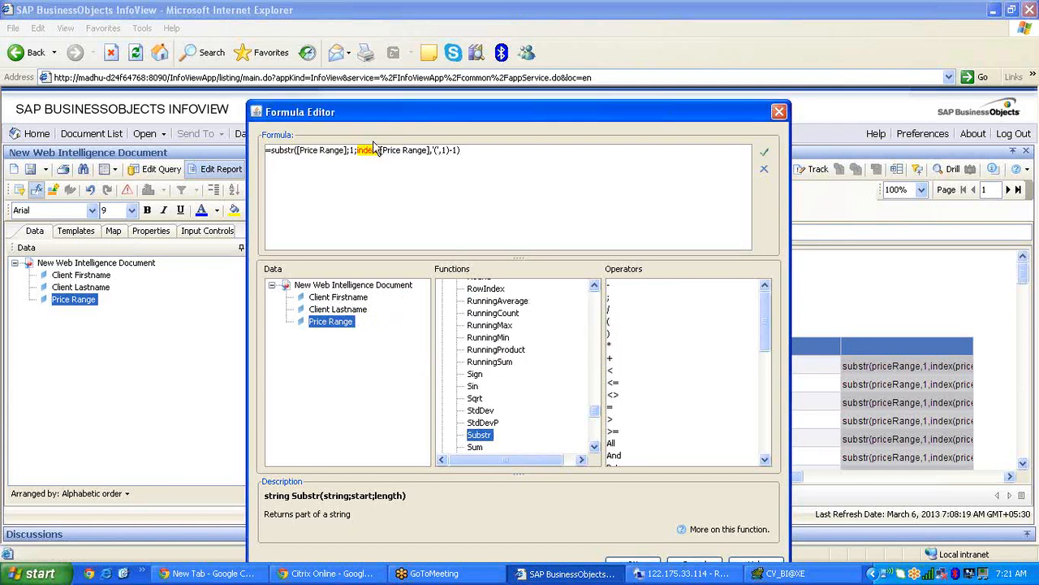
{"action": "left_click", "coordinate": [504, 350]}
{"action": "type", "text": "iiiiiiii"}
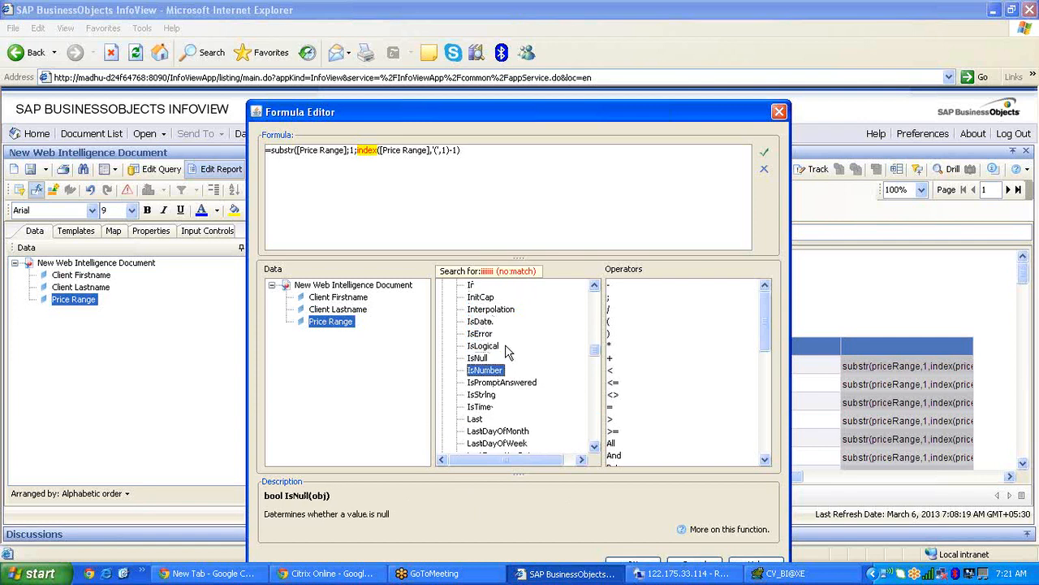
{"action": "type", "text": "iiiiii"}
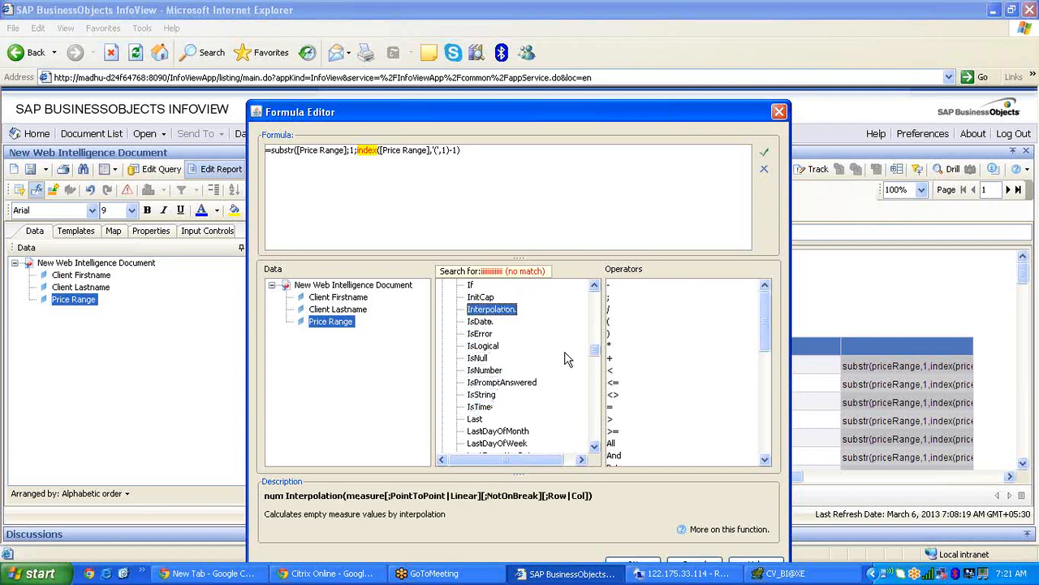
{"action": "left_click_drag", "start_coordinate": [593, 348], "coordinate": [593, 344]}
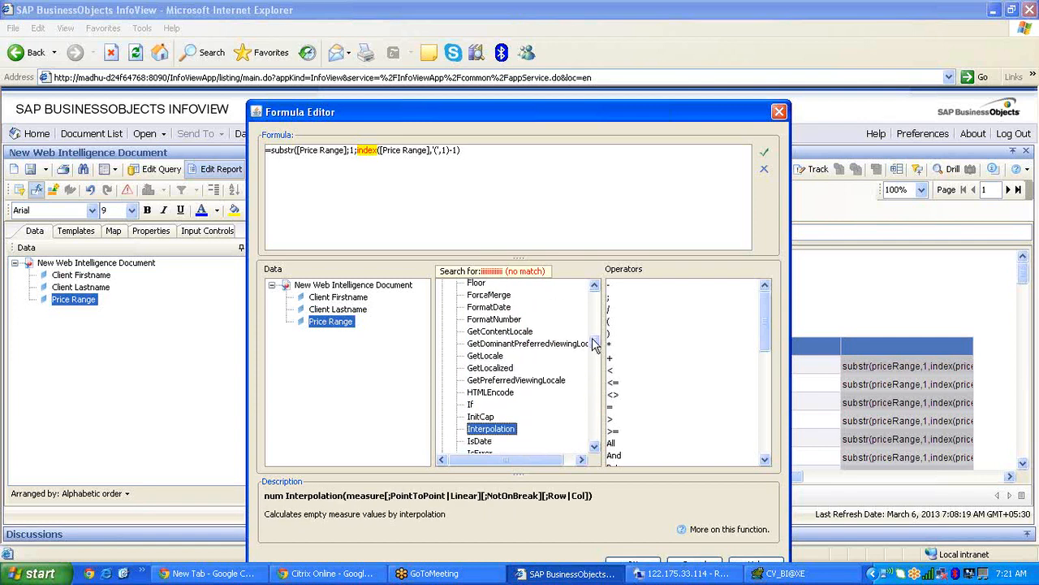
{"action": "left_click", "coordinate": [479, 348]}
{"action": "type", "text": "iiiiiiii"}
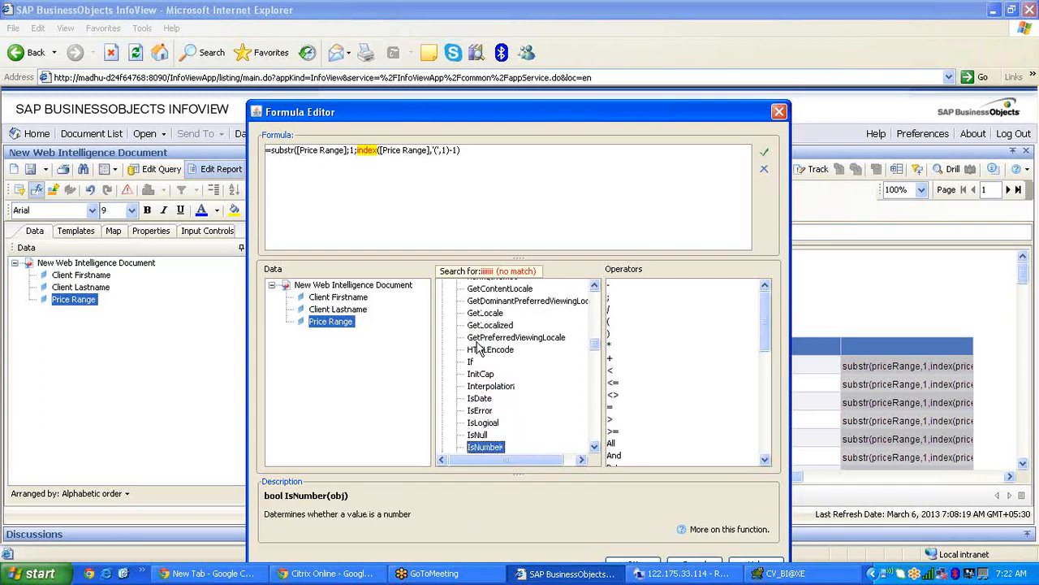
{"action": "type", "text": "iiiii"}
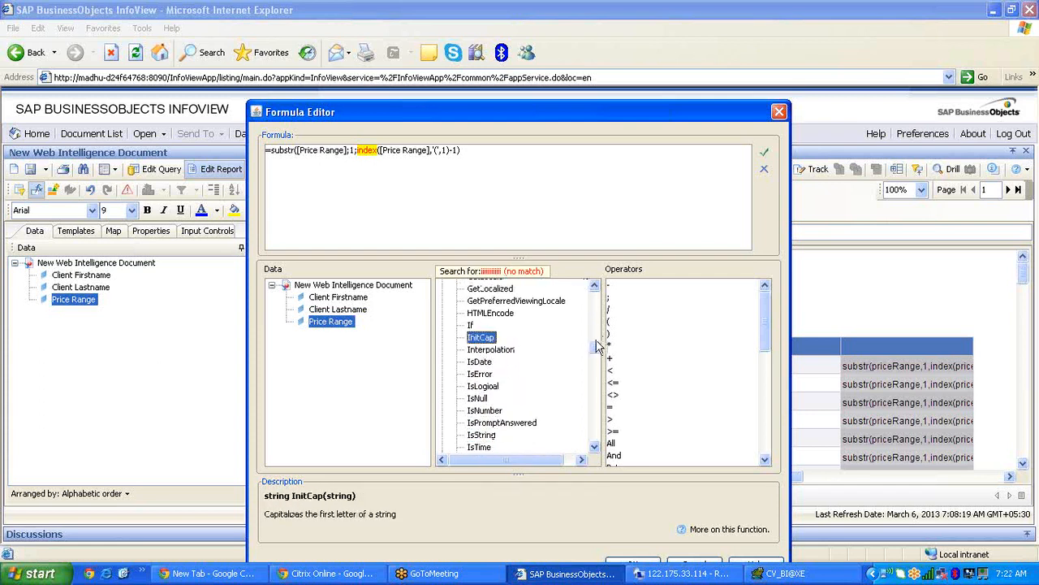
{"action": "left_click_drag", "start_coordinate": [597, 346], "coordinate": [599, 294]}
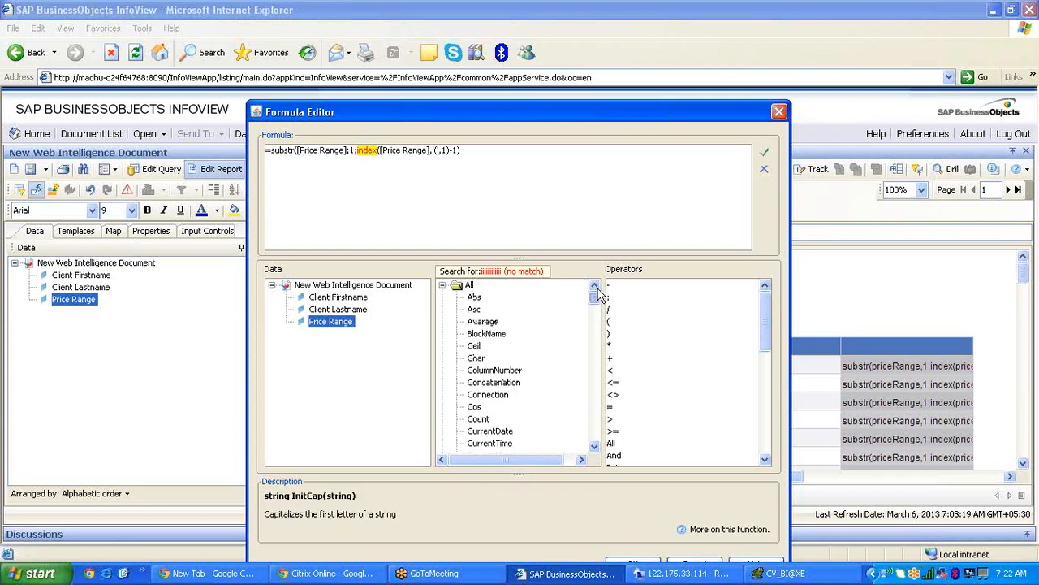
{"action": "left_click", "coordinate": [442, 285]}
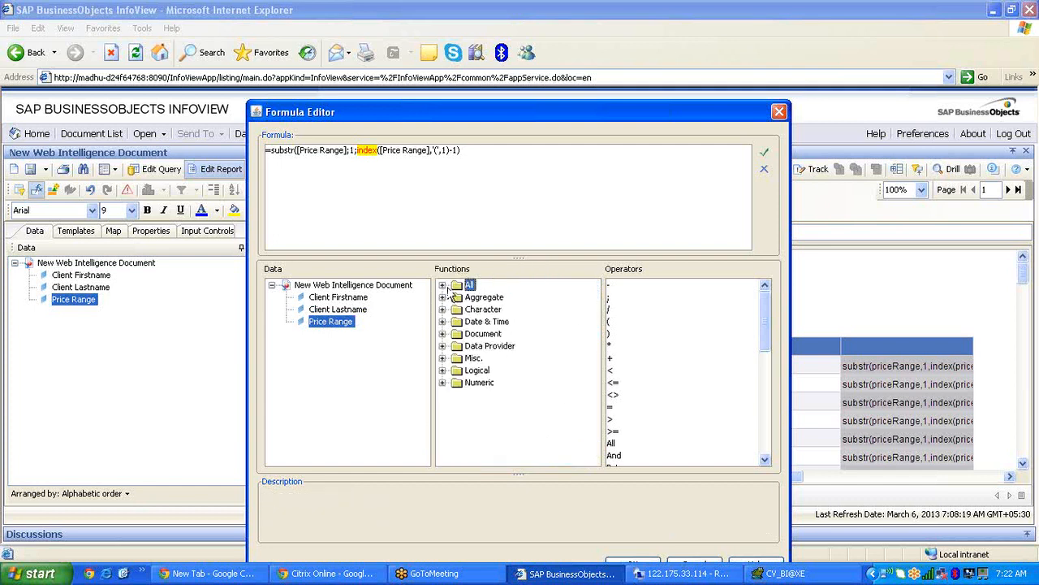
{"action": "left_click", "coordinate": [443, 286]}
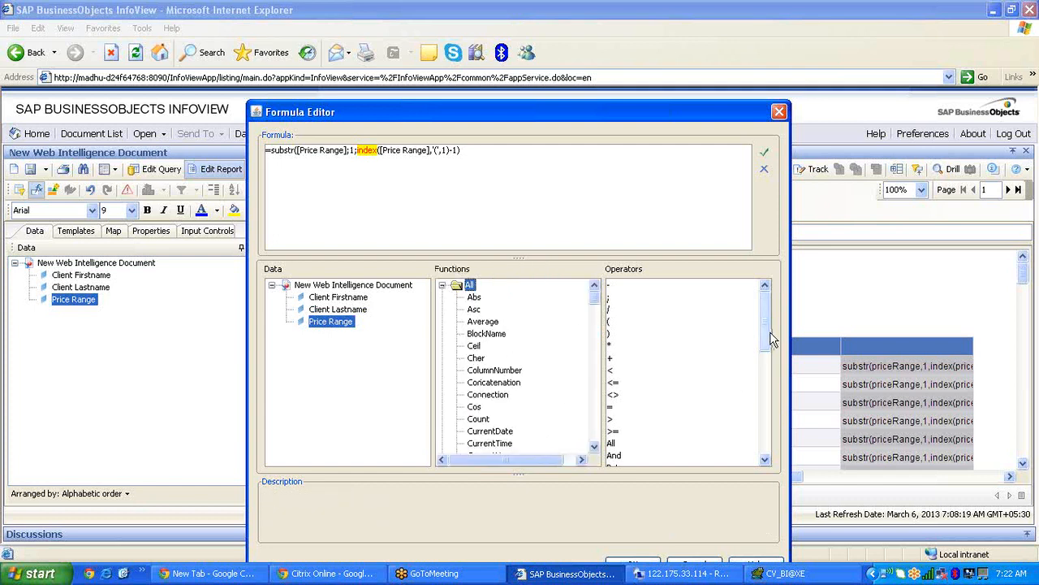
{"action": "left_click_drag", "start_coordinate": [771, 340], "coordinate": [783, 465]}
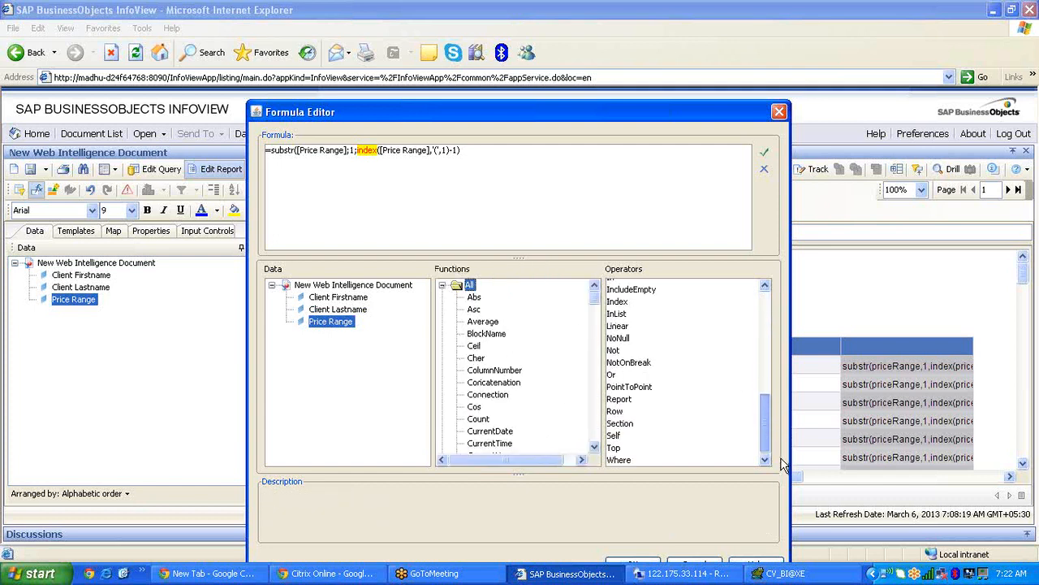
{"action": "left_click", "coordinate": [627, 307]}
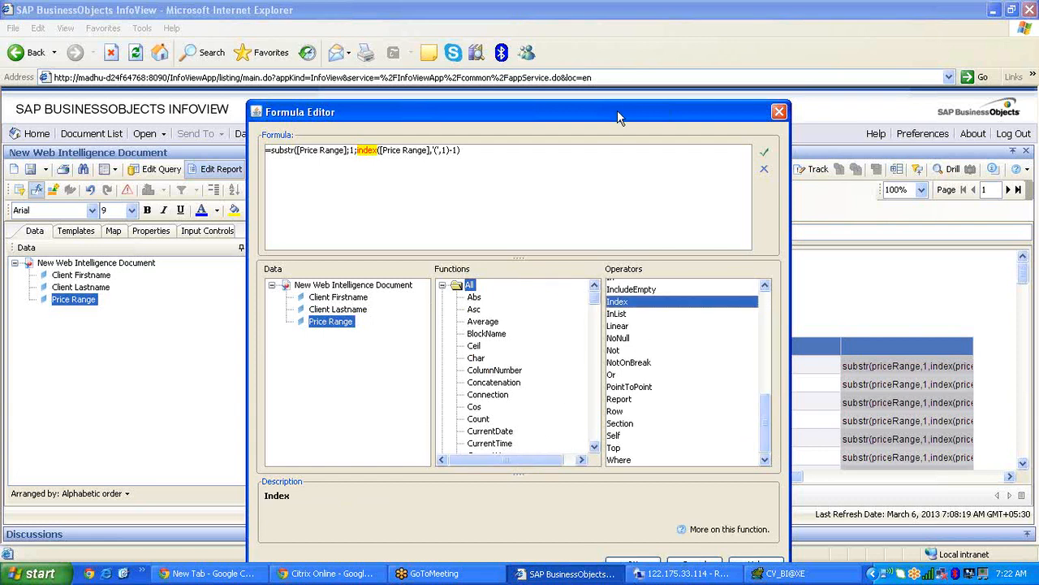
{"action": "left_click_drag", "start_coordinate": [617, 109], "coordinate": [599, 45]}
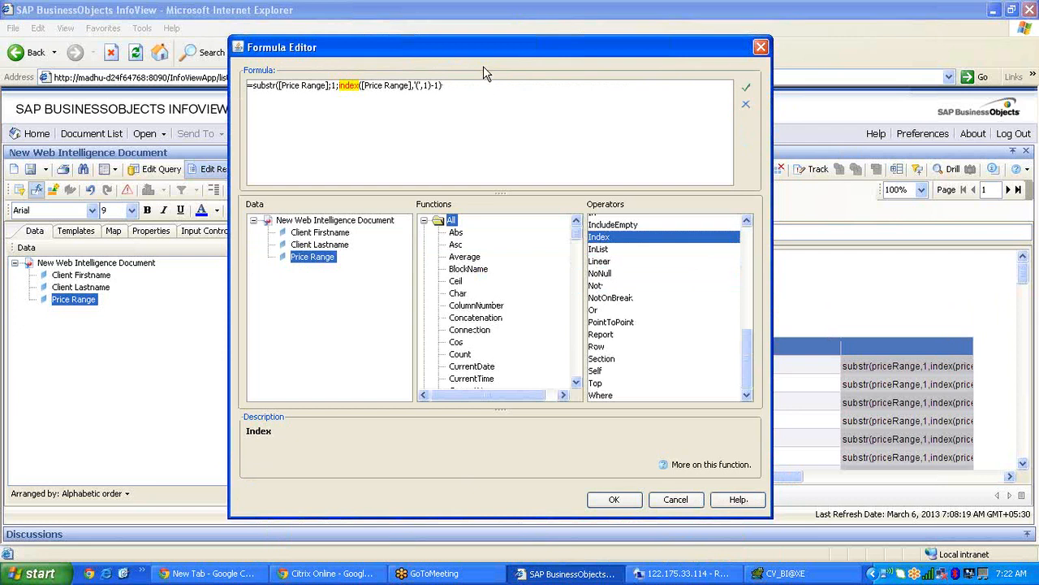
{"action": "left_click_drag", "start_coordinate": [514, 54], "coordinate": [518, 38]}
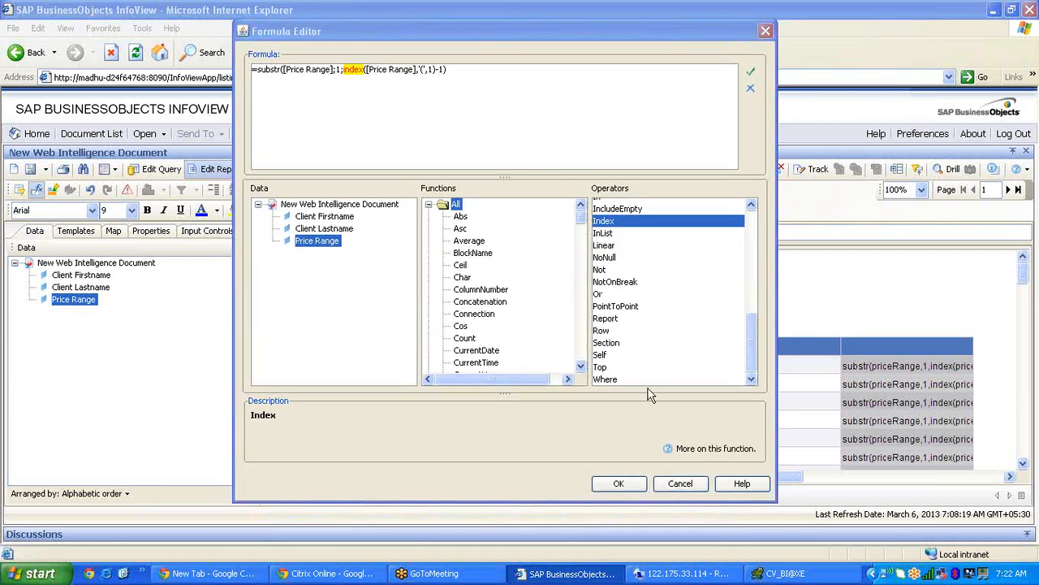
{"action": "left_click", "coordinate": [692, 486]}
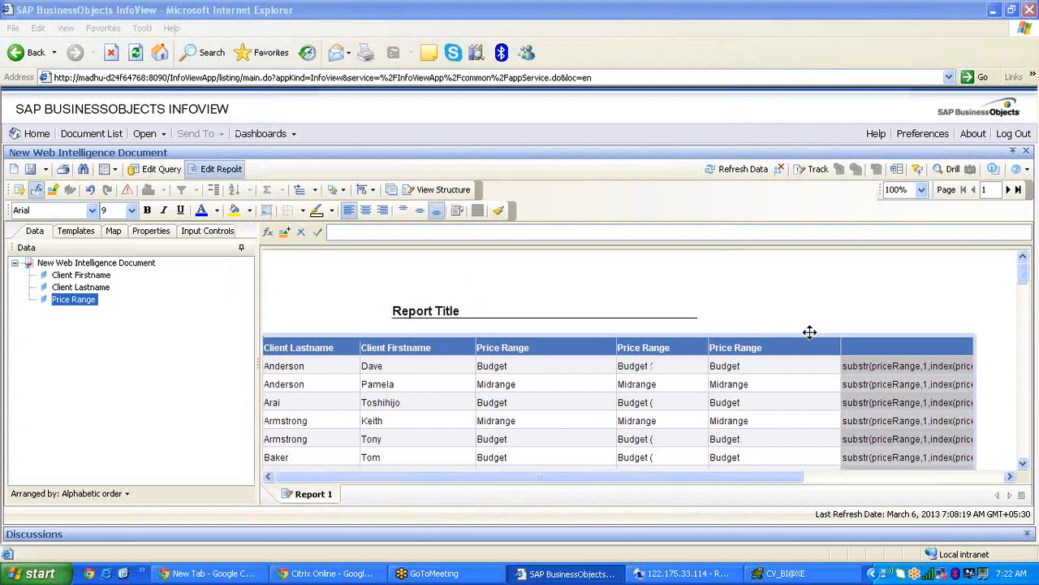
- Remove the last column holding the substr and index text, and display the formula of the first Price Range column
{"action": "right_click", "coordinate": [911, 400]}
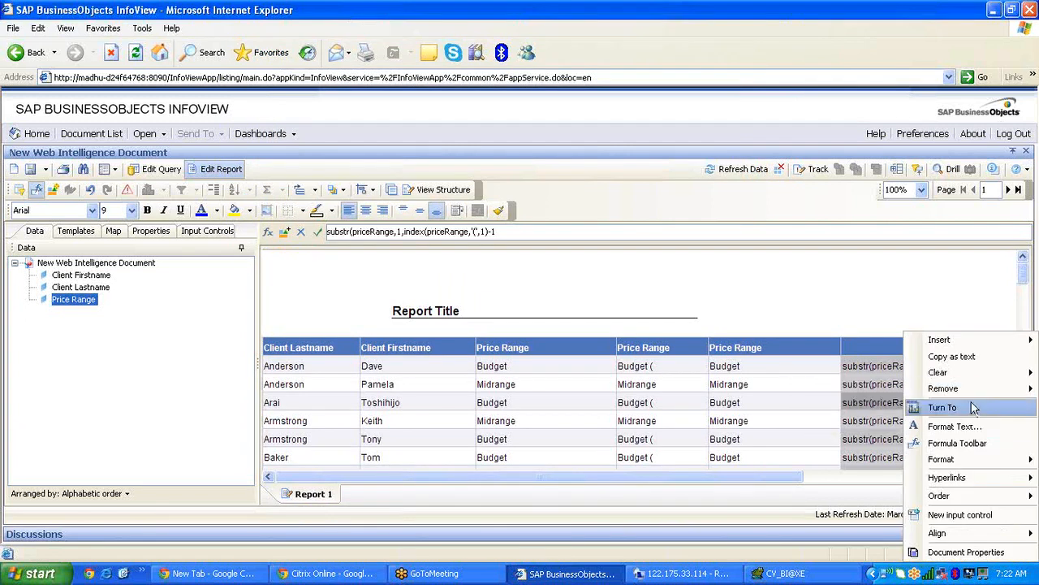
{"action": "mouse_move", "coordinate": [967, 396]}
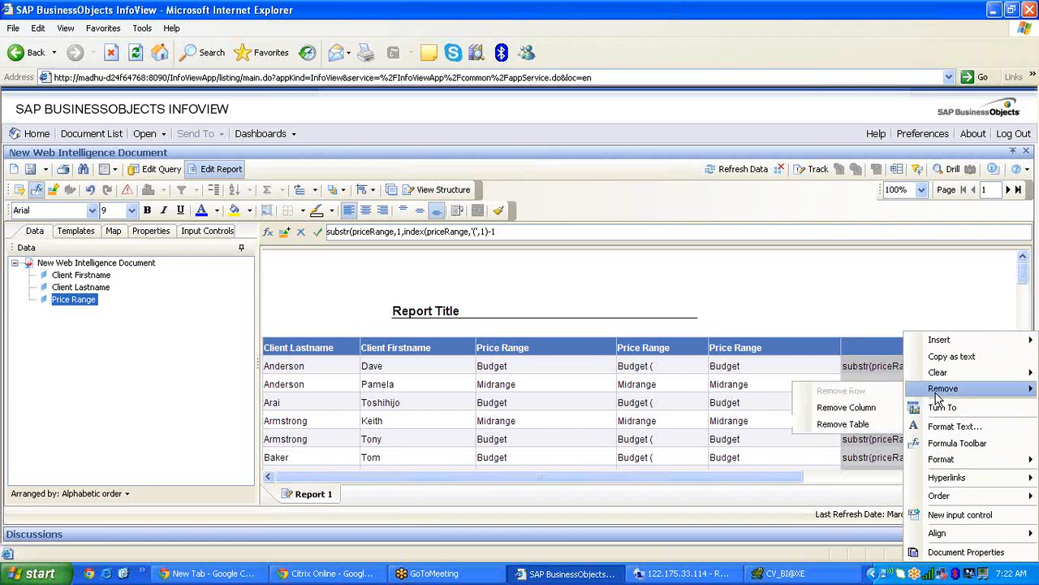
{"action": "left_click", "coordinate": [845, 406]}
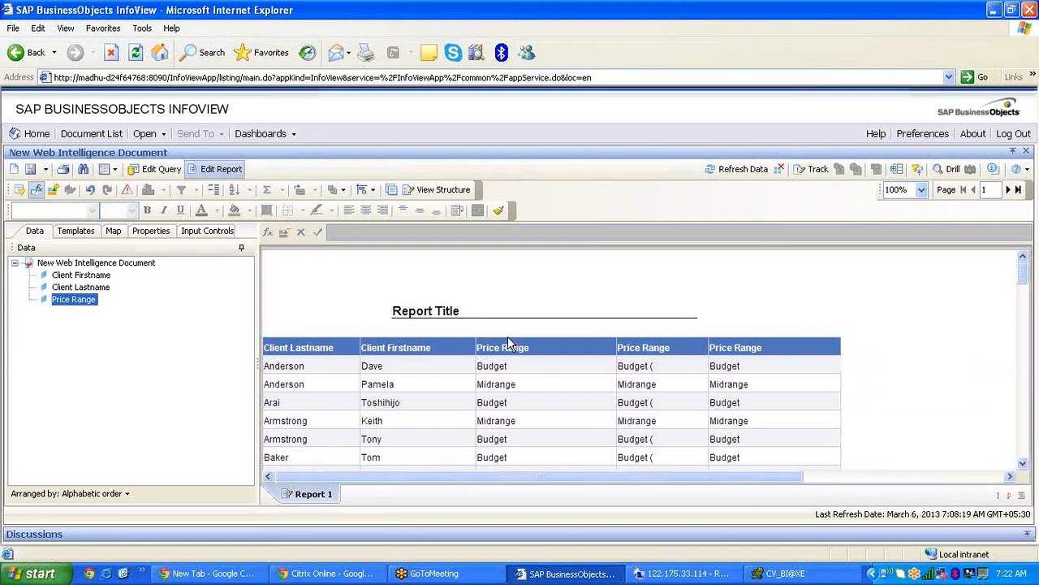
{"action": "left_click", "coordinate": [557, 396]}
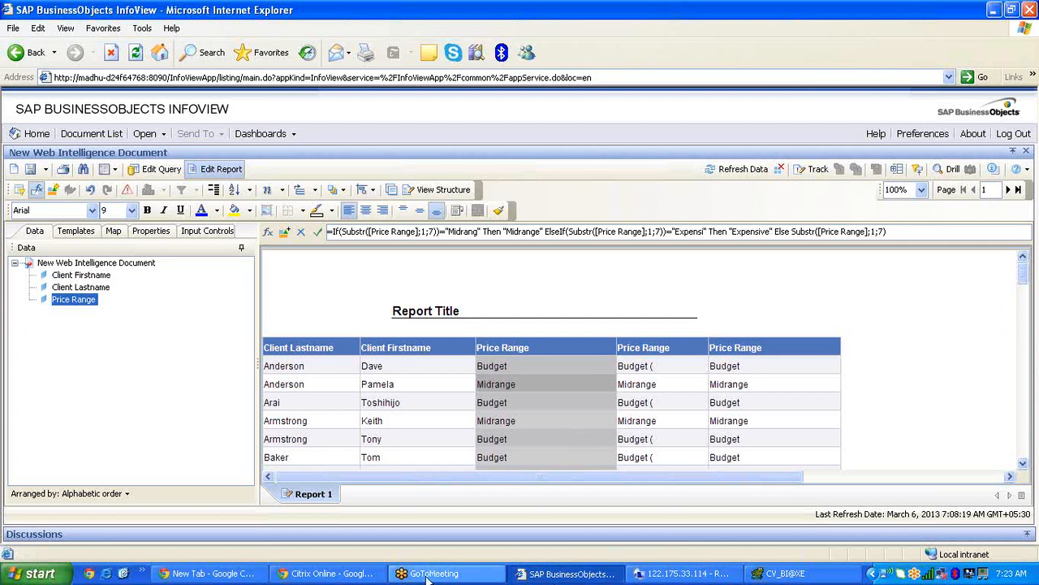
- Switch to Universe Designer by starting it and completing its logon
{"action": "left_click", "coordinate": [31, 573]}
{"action": "left_click", "coordinate": [110, 378]}
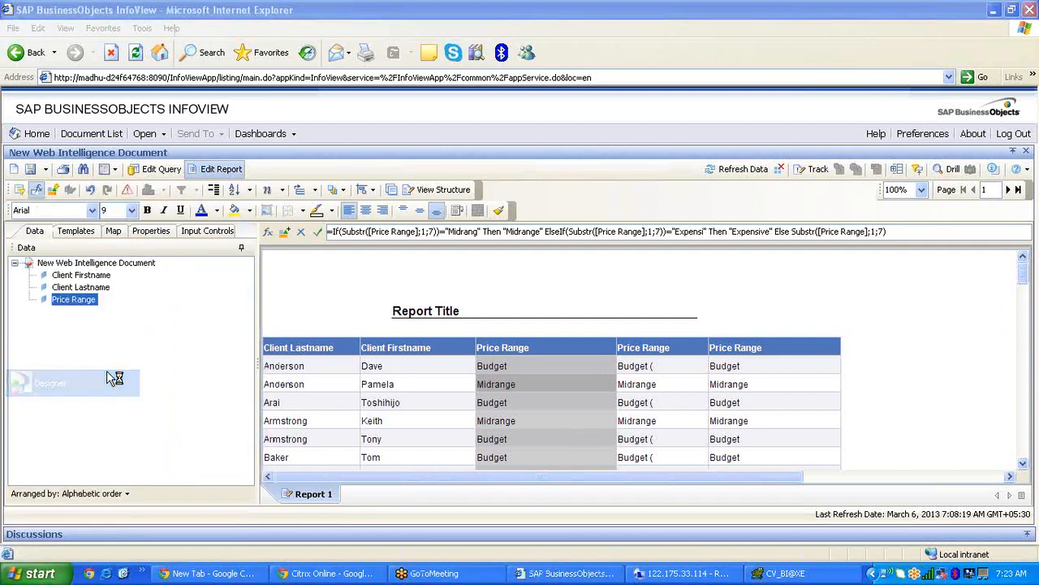
{"action": "left_click", "coordinate": [504, 387]}
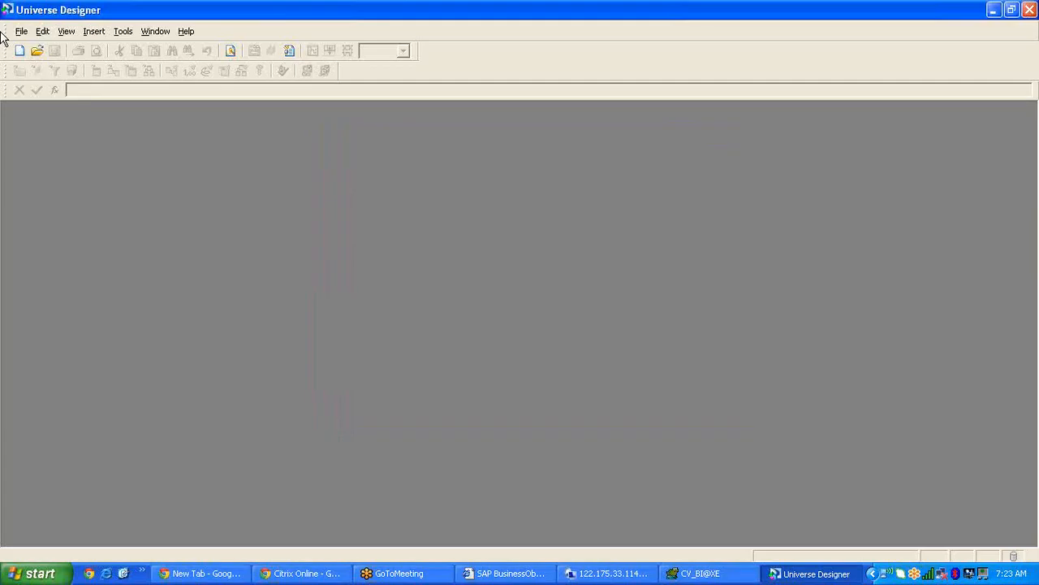
- Import and open the 6_THeta_Join universe from the /webi universes folder
{"action": "left_click", "coordinate": [21, 32]}
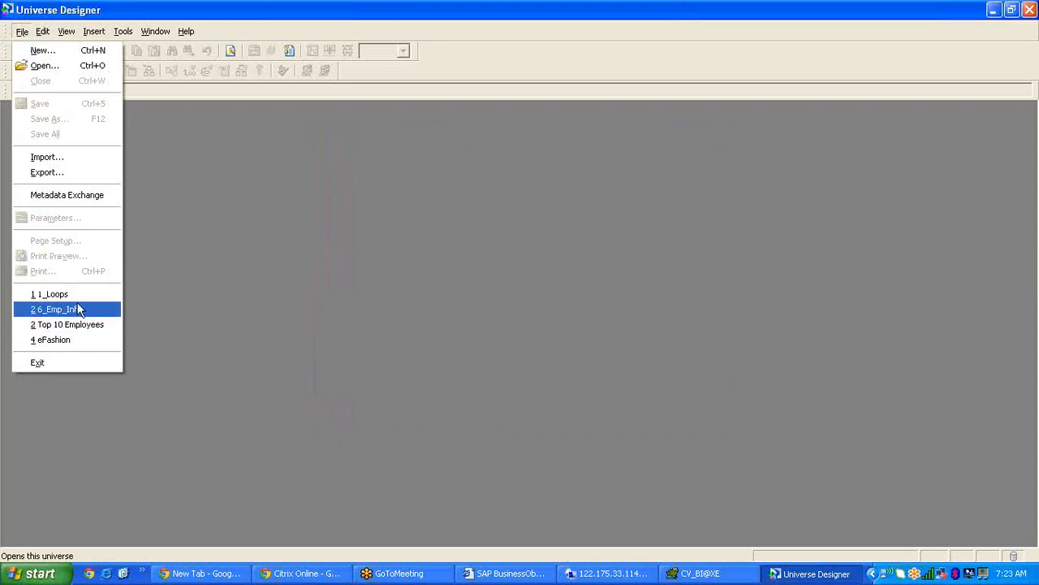
{"action": "left_click", "coordinate": [69, 157]}
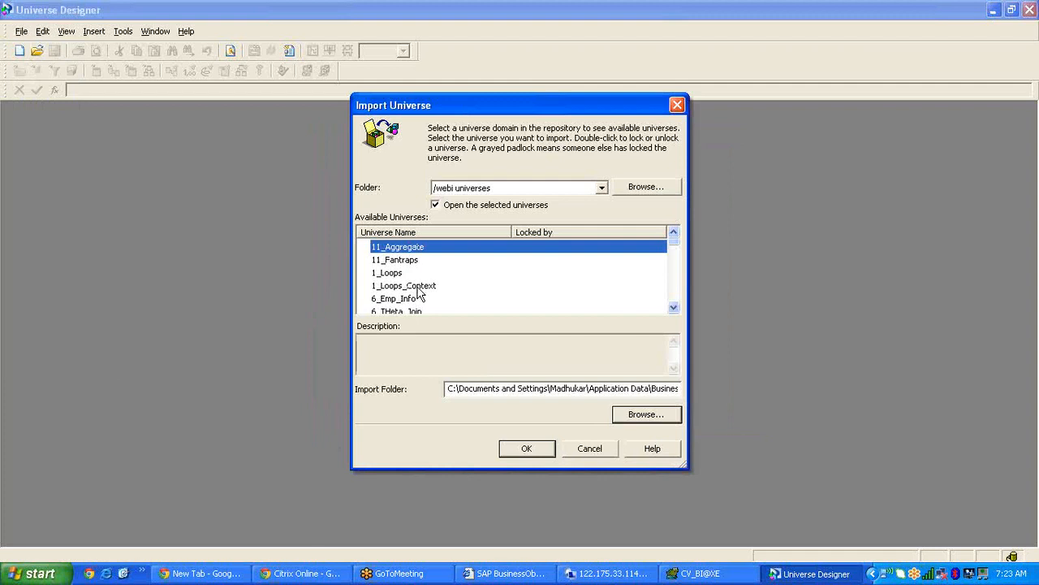
{"action": "left_click", "coordinate": [418, 312]}
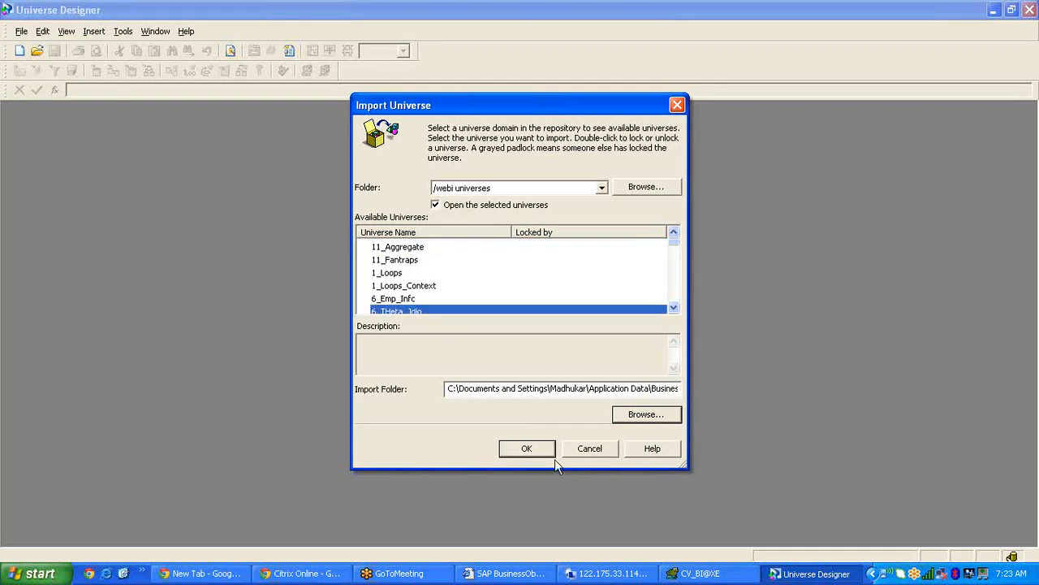
{"action": "left_click", "coordinate": [539, 451]}
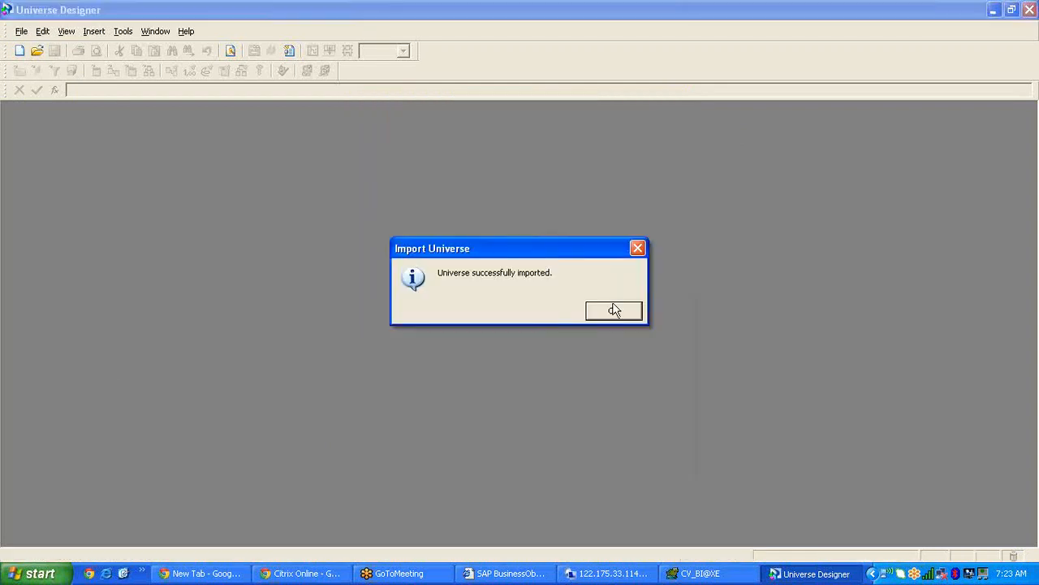
{"action": "left_click", "coordinate": [614, 311]}
- Rearrange the schema by moving SALES_PRICE_RANGE above SALE and placing SALE between CLIENT and SALES_PRICE_RANGE
{"action": "left_click_drag", "start_coordinate": [803, 357], "coordinate": [793, 168]}
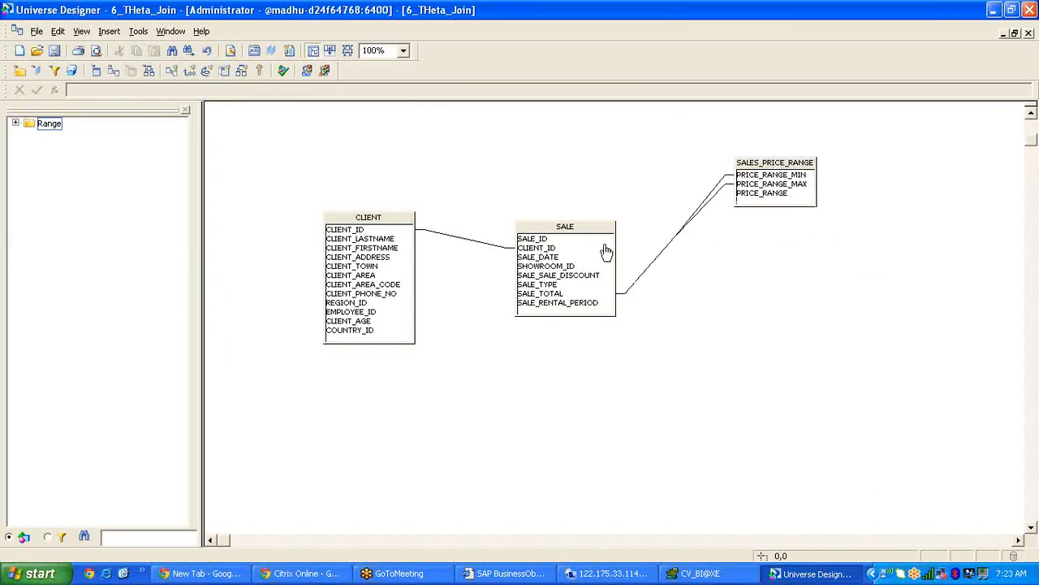
{"action": "left_click_drag", "start_coordinate": [609, 256], "coordinate": [627, 272]}
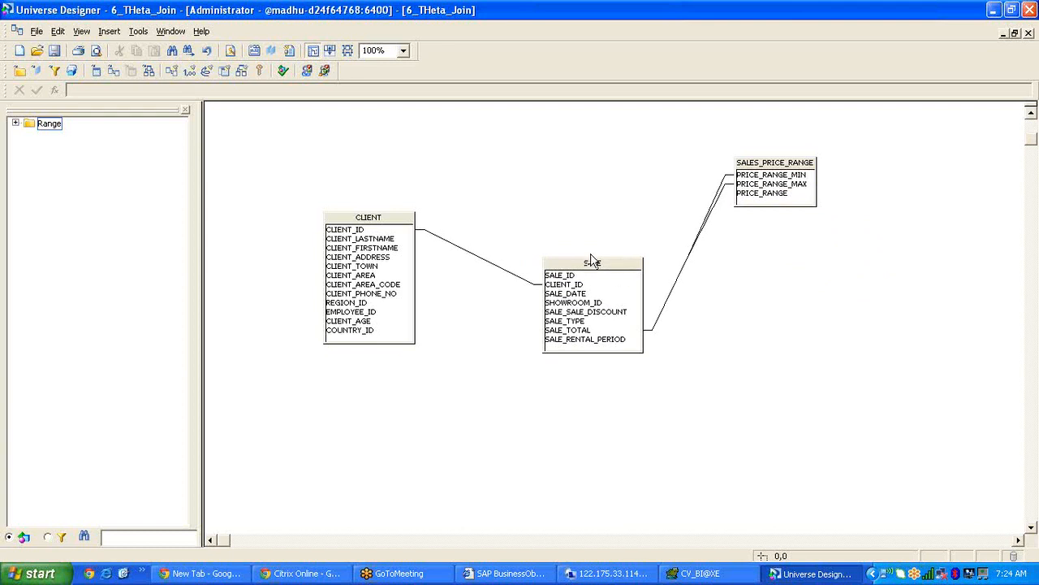
{"action": "left_click_drag", "start_coordinate": [568, 246], "coordinate": [549, 218]}
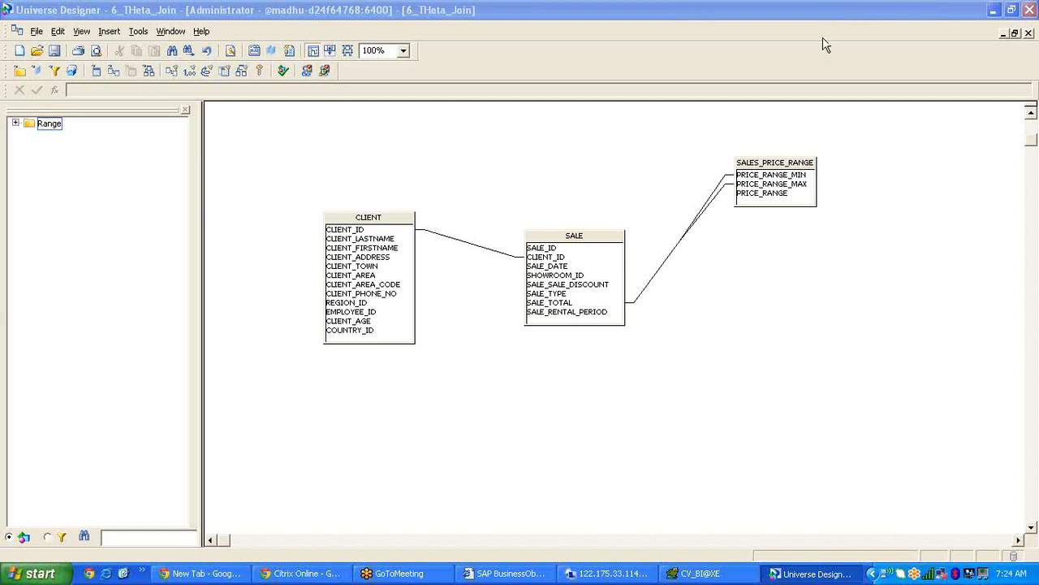
- Close the 6_THeta_Join universe and open the recently used 6_Emp_Info universe
{"action": "double_click", "coordinate": [965, 11]}
{"action": "double_click", "coordinate": [960, 13]}
{"action": "double_click", "coordinate": [957, 16]}
{"action": "left_click", "coordinate": [1006, 34]}
{"action": "left_click", "coordinate": [554, 307]}
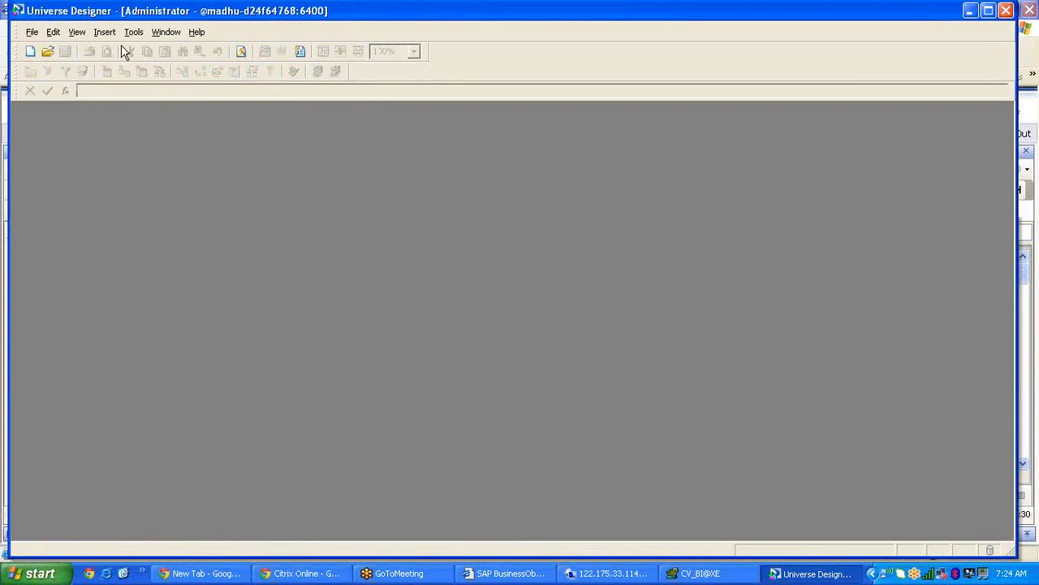
{"action": "left_click", "coordinate": [32, 31]}
{"action": "left_click", "coordinate": [87, 323]}
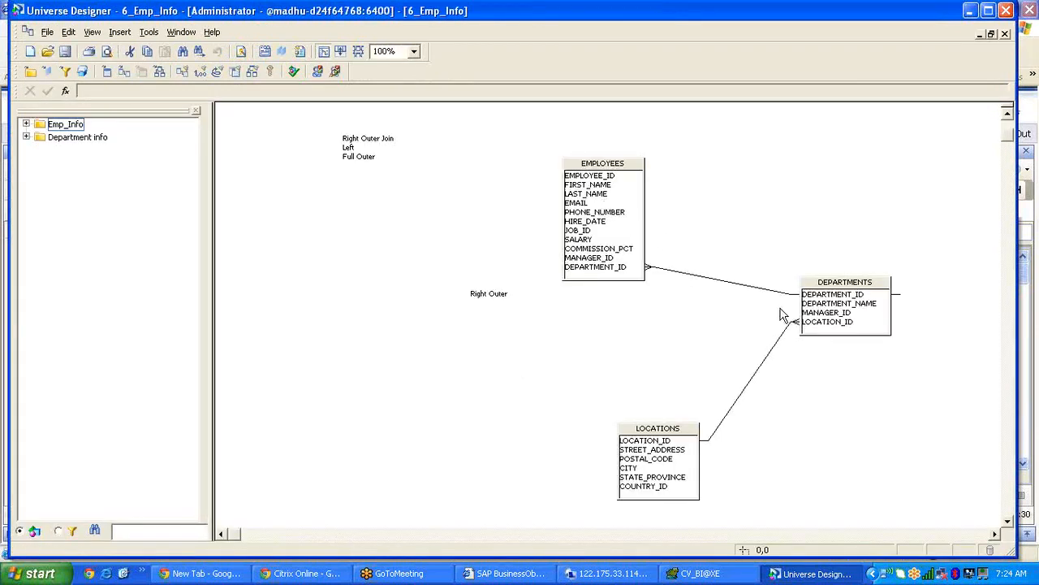
- Delete the DEPARTMENTS.DEPARTMENT_ID=50 self-join and check the EMPLOYEES–DEPARTMENTS join definition without changing it
{"action": "left_click", "coordinate": [901, 297]}
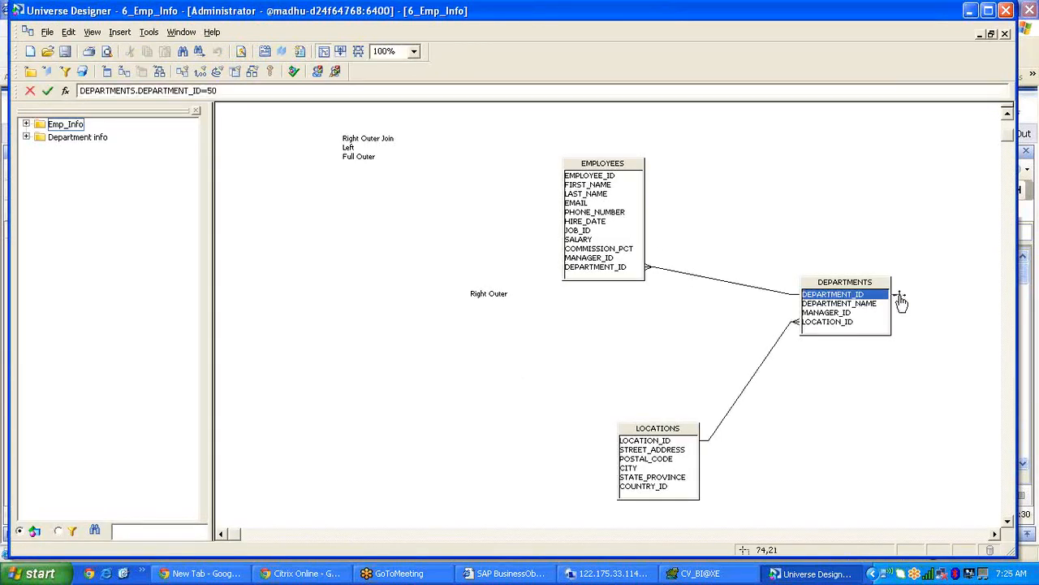
{"action": "key", "text": "Delete"}
{"action": "double_click", "coordinate": [757, 289]}
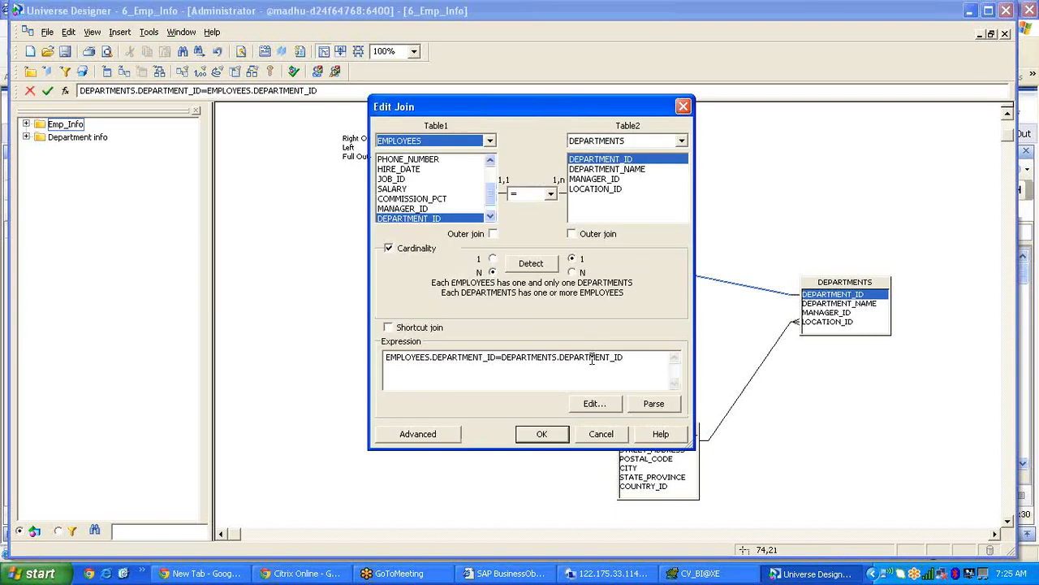
{"action": "left_click", "coordinate": [600, 435]}
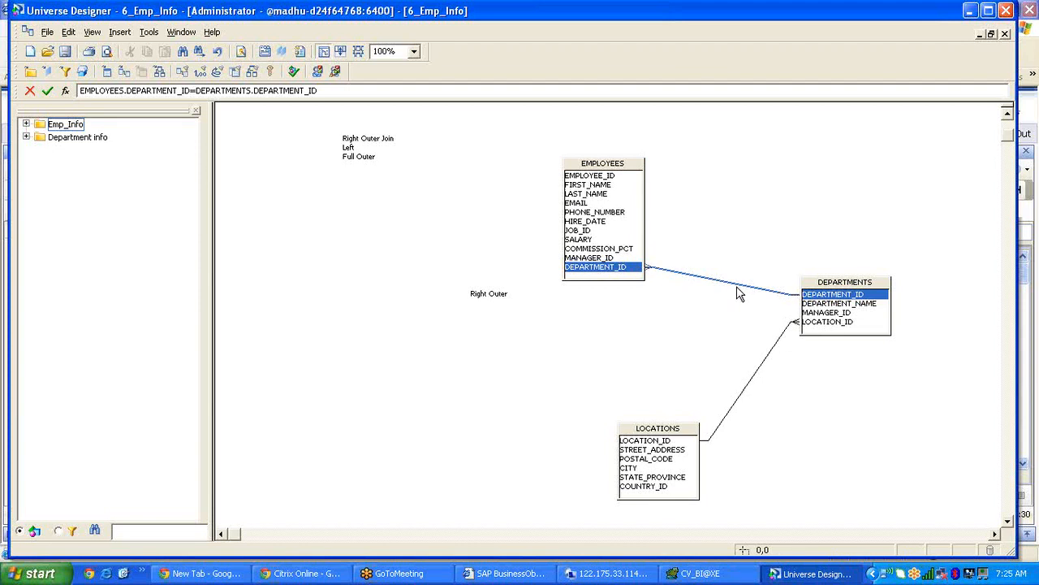
- Expand the Emp_Info class and move the EMPLOYEES table farther away from the DEPARTMENTS table
{"action": "left_click", "coordinate": [26, 125]}
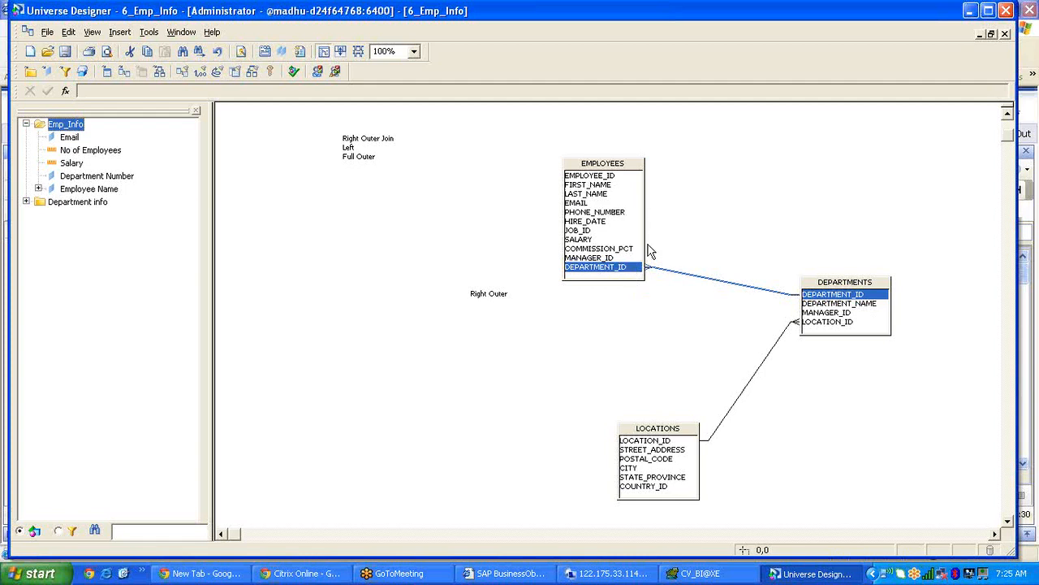
{"action": "left_click", "coordinate": [759, 324]}
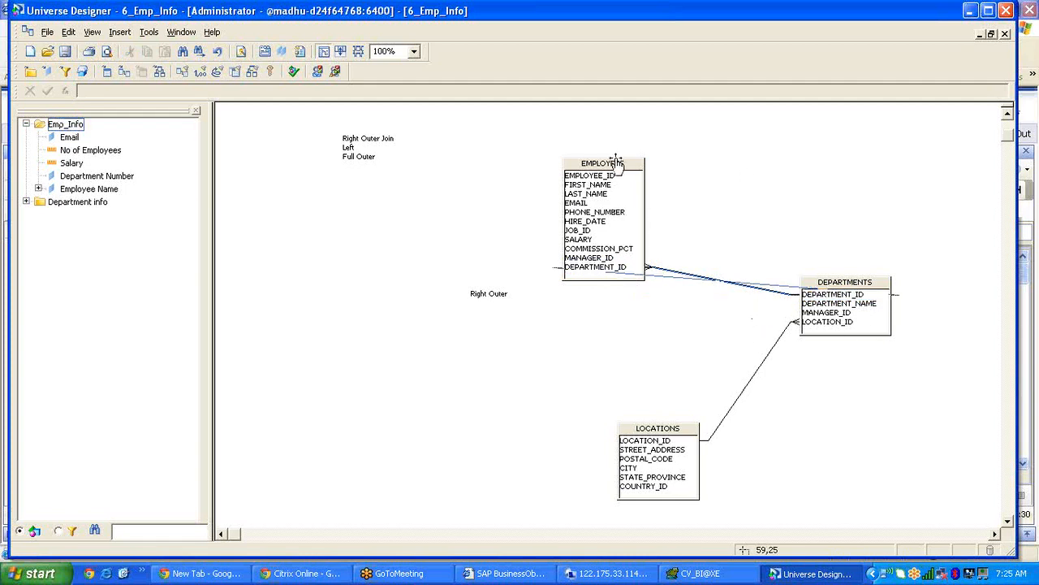
{"action": "left_click_drag", "start_coordinate": [609, 163], "coordinate": [526, 154]}
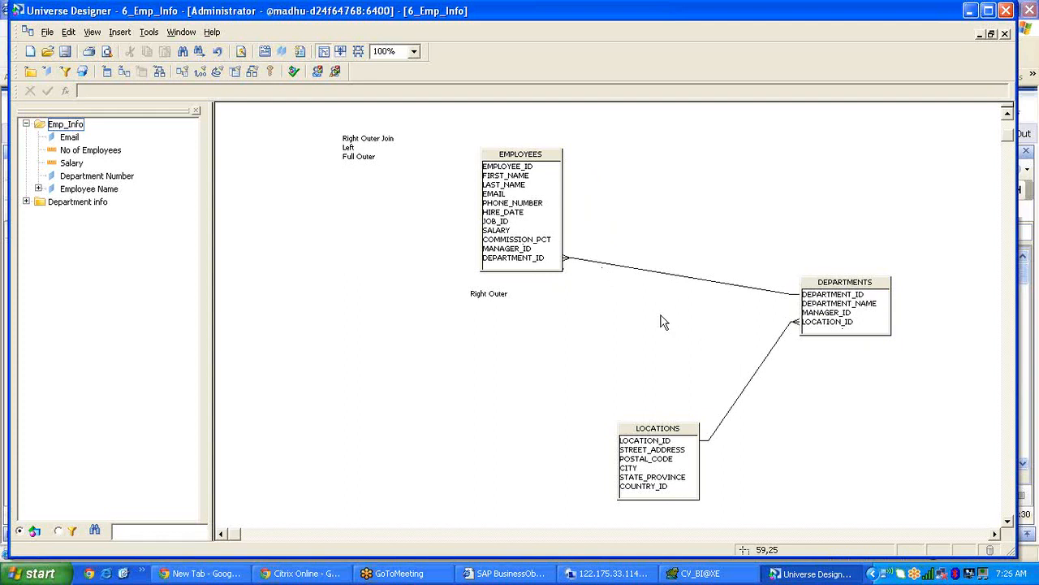
- Enable the outer join option on the EMPLOYEES side of the EMPLOYEES–DEPARTMENTS join
{"action": "double_click", "coordinate": [702, 280]}
{"action": "left_click", "coordinate": [493, 234]}
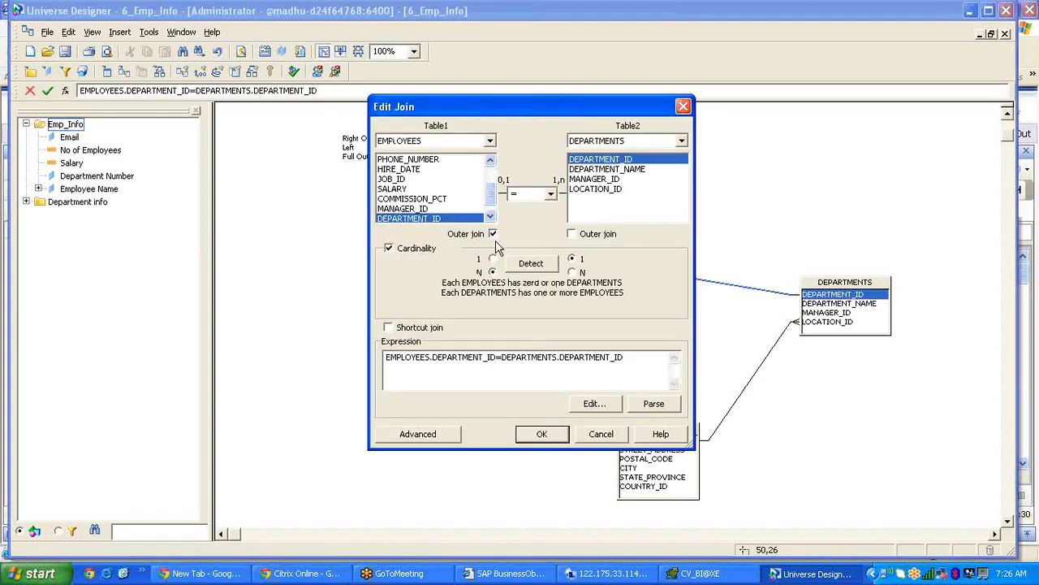
{"action": "left_click", "coordinate": [554, 431]}
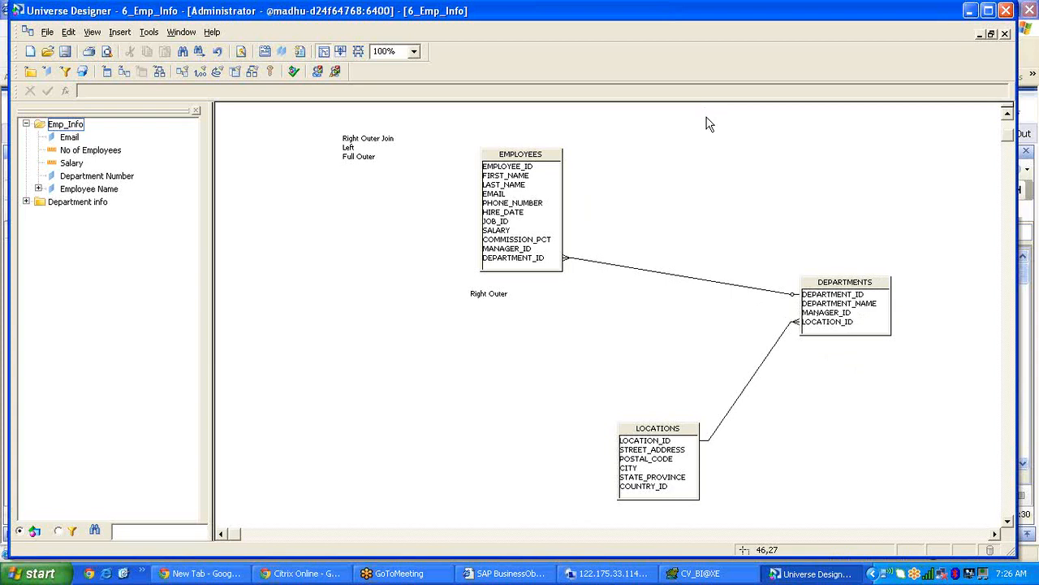
- Make the EMPLOYEES–DEPARTMENTS join a full outer join by enabling the outer join option for both tables, and recheck its settings
{"action": "left_click", "coordinate": [682, 280]}
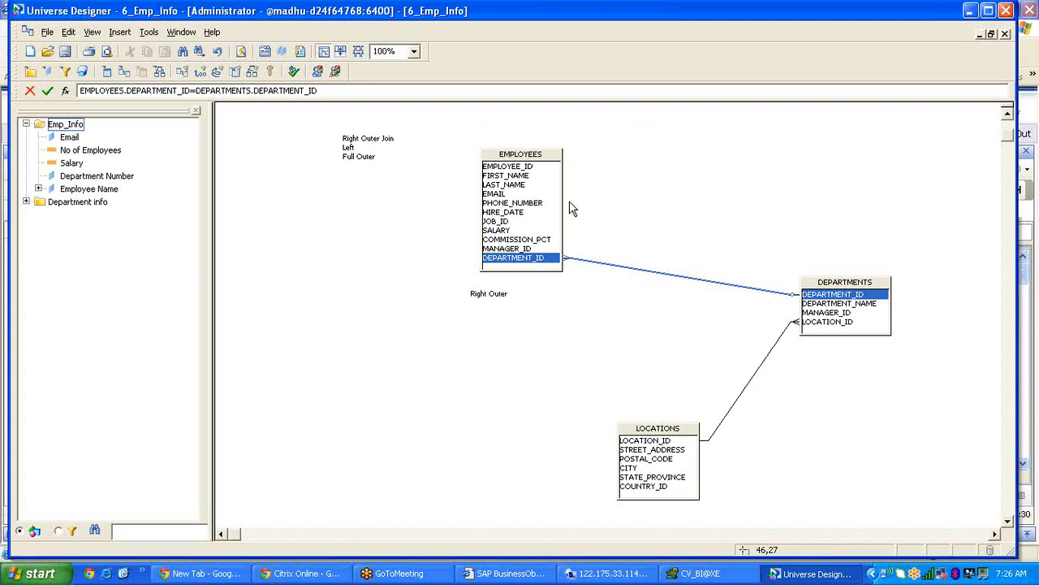
{"action": "double_click", "coordinate": [661, 274]}
{"action": "left_click", "coordinate": [493, 234]}
{"action": "left_click", "coordinate": [493, 234]}
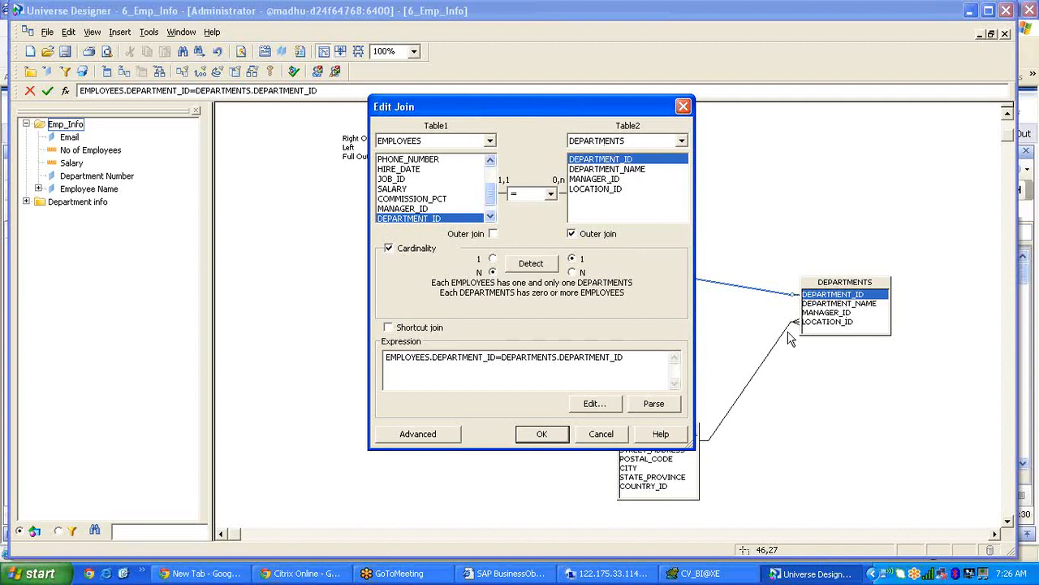
{"action": "left_click_drag", "start_coordinate": [541, 106], "coordinate": [206, 96]}
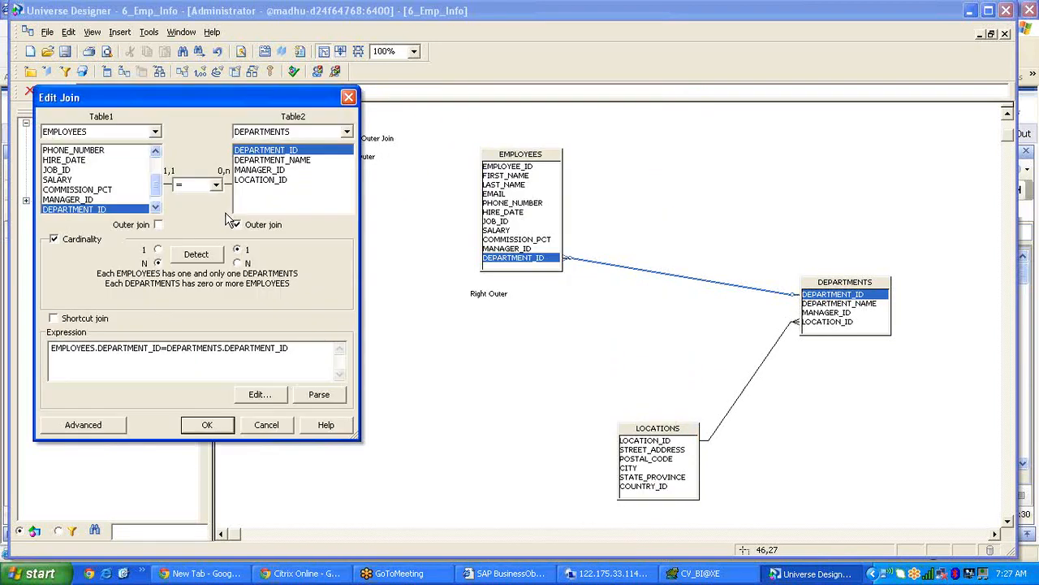
{"action": "left_click", "coordinate": [158, 225]}
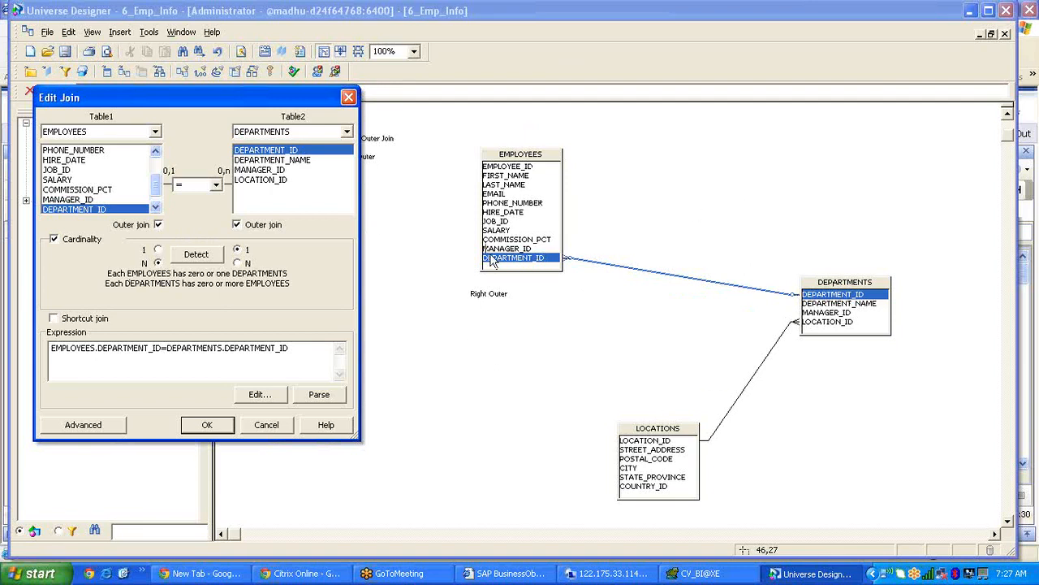
{"action": "left_click", "coordinate": [209, 427]}
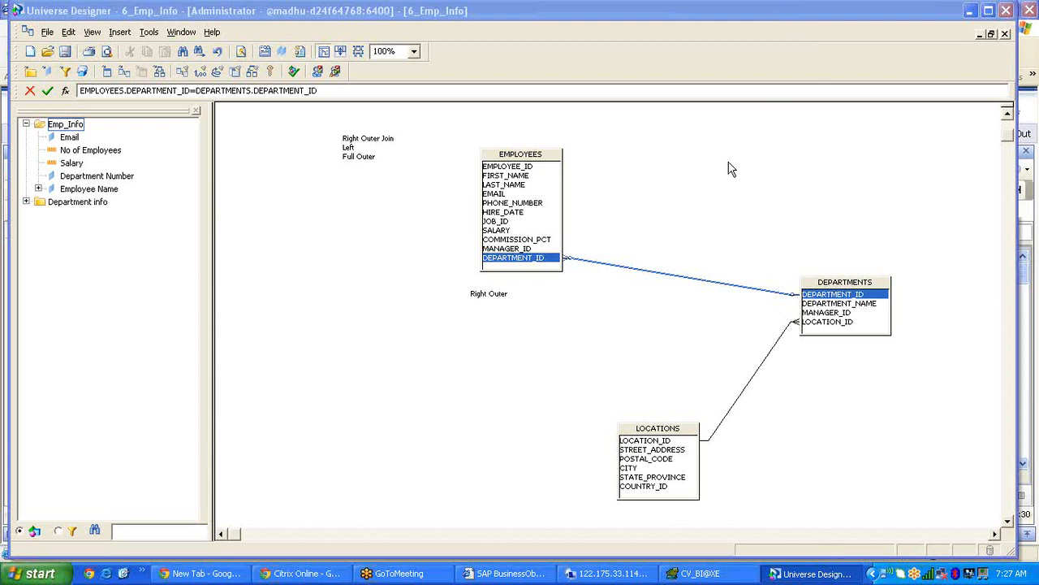
{"action": "double_click", "coordinate": [712, 281]}
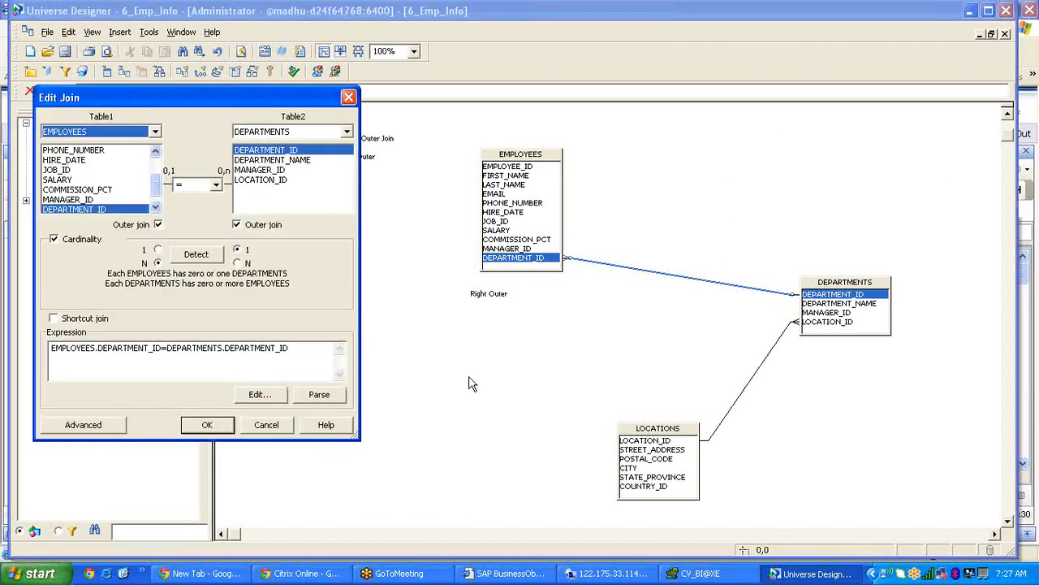
{"action": "left_click", "coordinate": [267, 424]}
- Set the ANSI92 value to No in the universe parameters of 6_Emp_Info
{"action": "left_click", "coordinate": [49, 32]}
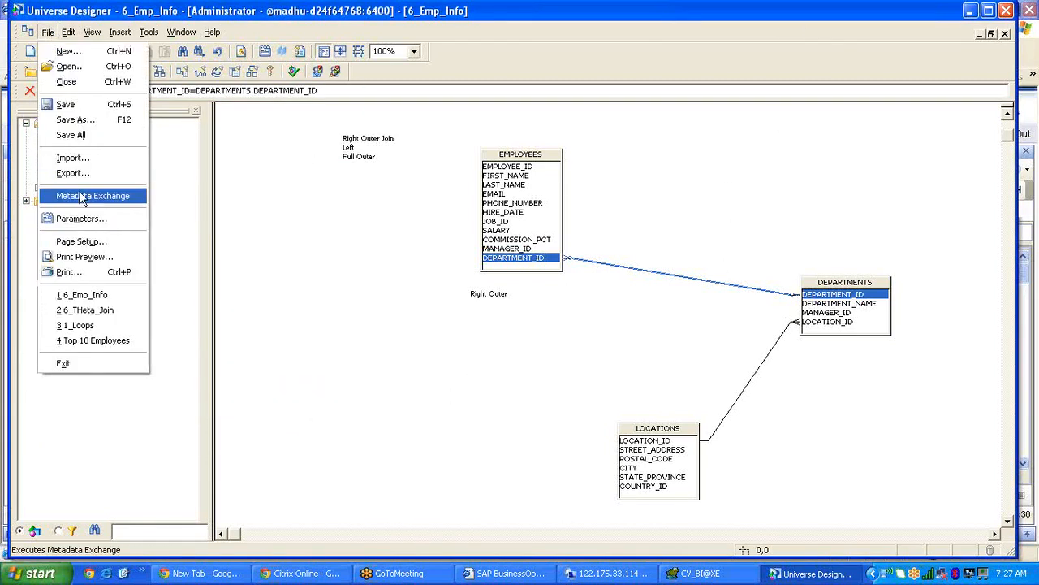
{"action": "left_click", "coordinate": [81, 218]}
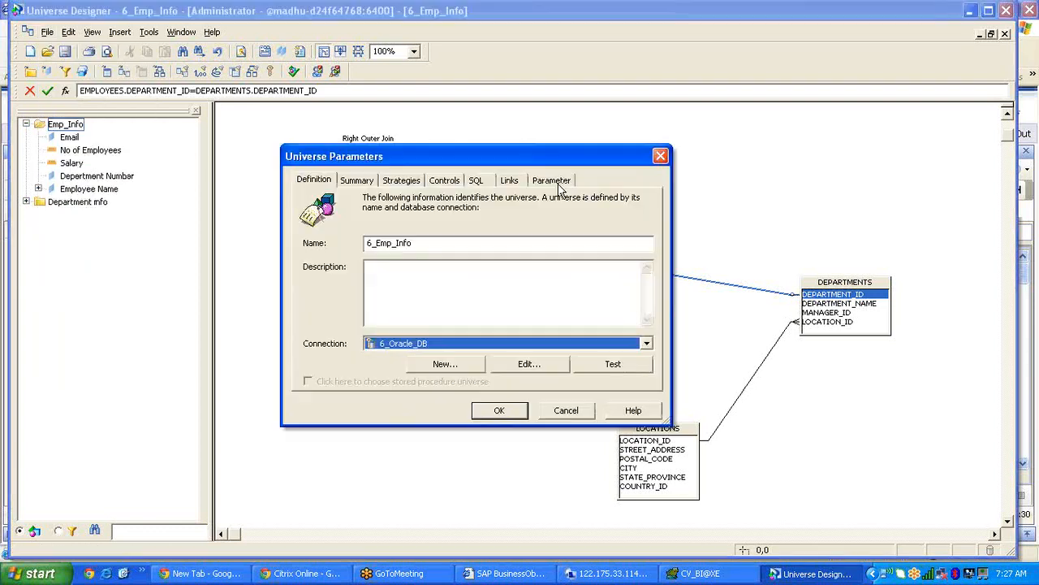
{"action": "left_click", "coordinate": [558, 182]}
{"action": "left_click", "coordinate": [382, 230]}
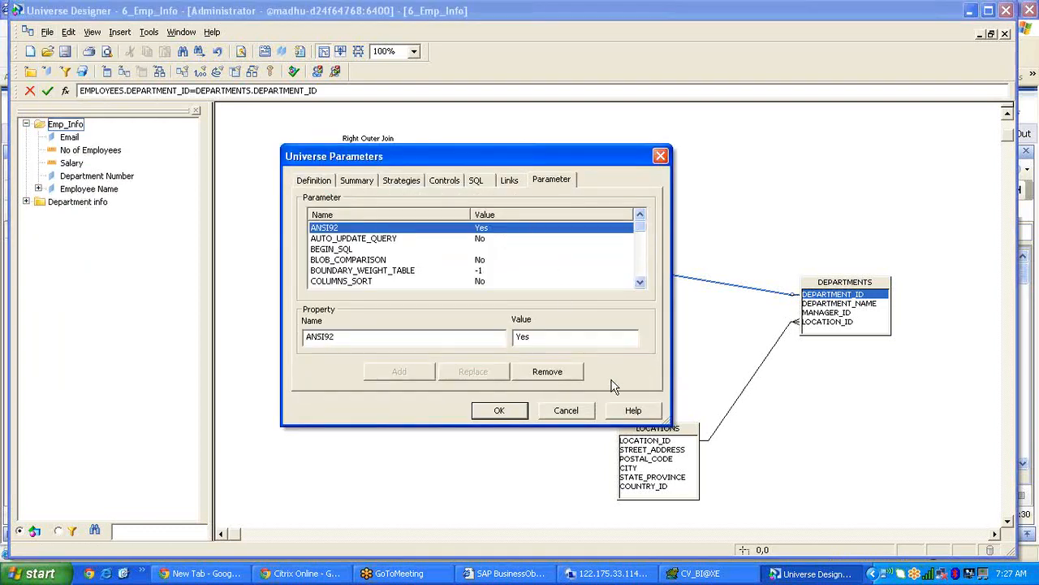
{"action": "left_click", "coordinate": [559, 341]}
{"action": "type", "text": "No"}
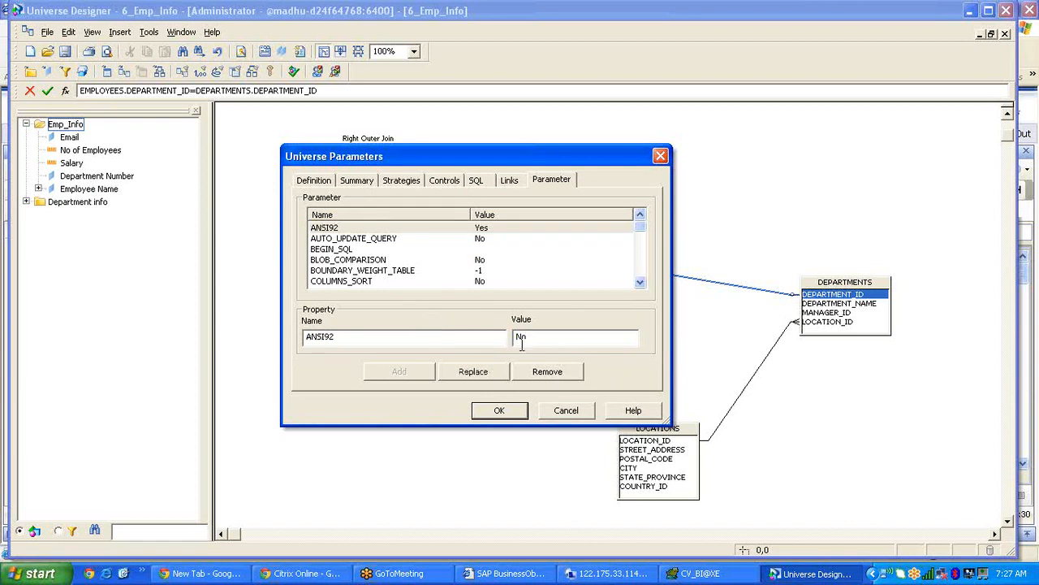
{"action": "left_click", "coordinate": [476, 374]}
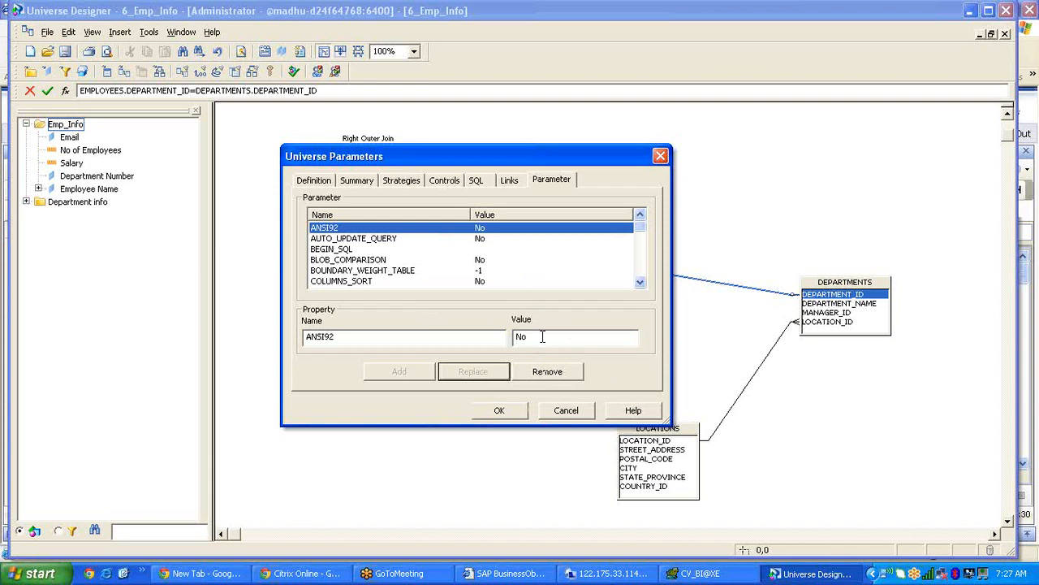
- Set the ANSI92 parameter back to Yes and apply the universe parameters
{"action": "left_click", "coordinate": [542, 336]}
{"action": "type", "text": "Yes"}
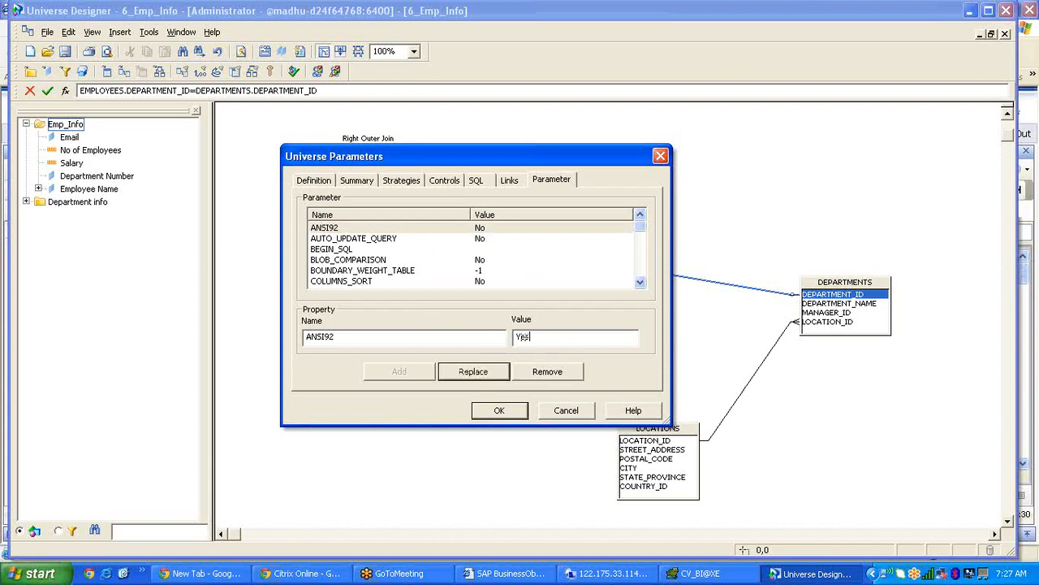
{"action": "left_click", "coordinate": [490, 378]}
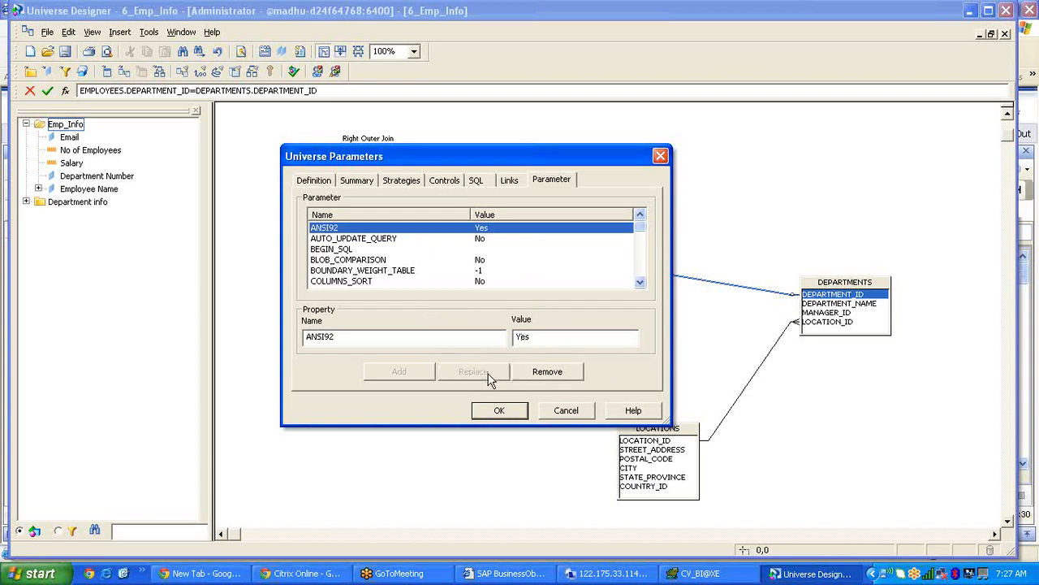
{"action": "left_click", "coordinate": [500, 410]}
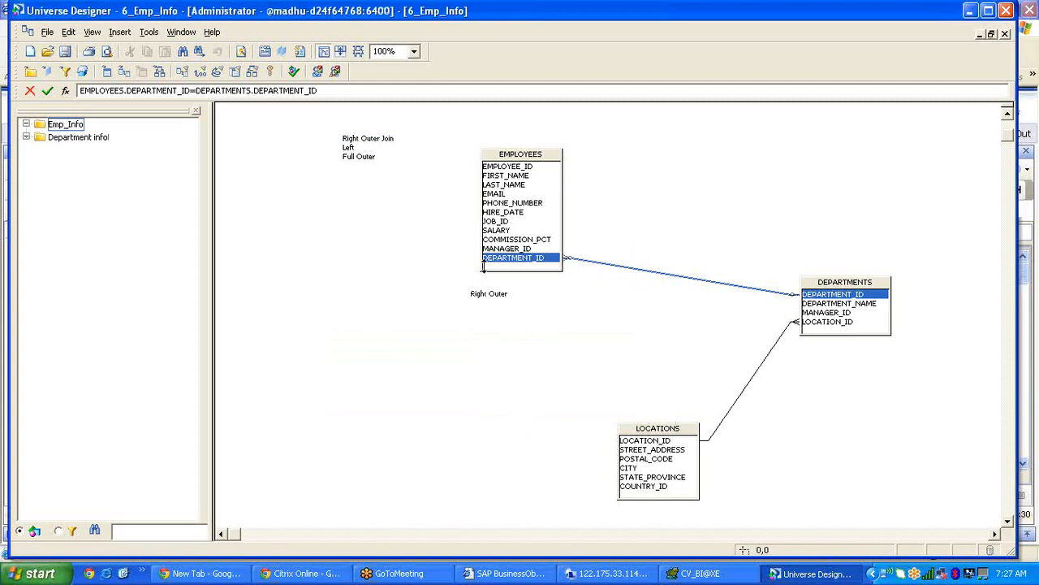
- Rearrange the EMPLOYEES, DEPARTMENTS and LOCATIONS tables more compactly, keeping DEPARTMENTS between the other two vertically
{"action": "left_click", "coordinate": [594, 346]}
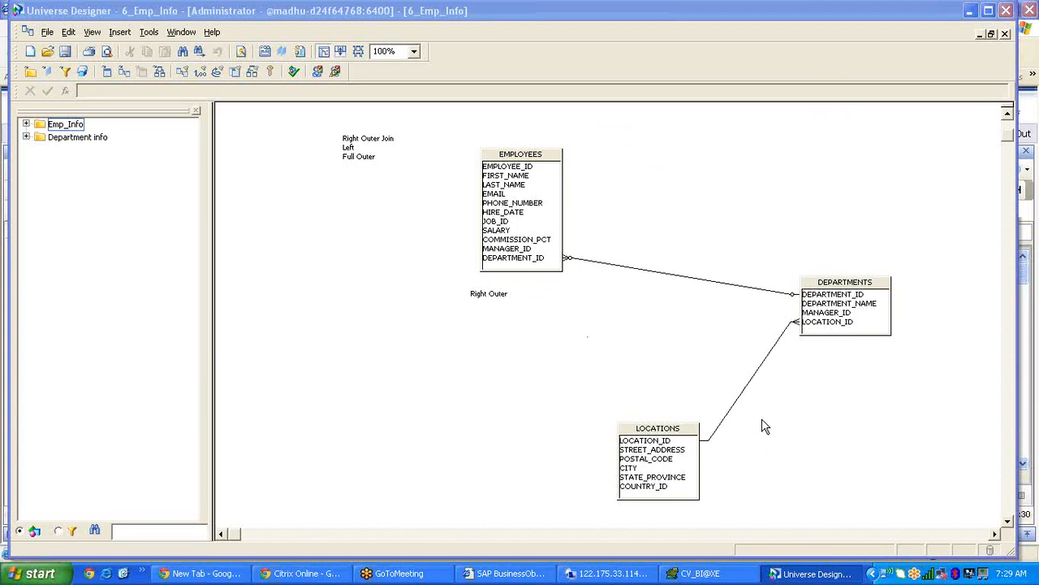
{"action": "left_click_drag", "start_coordinate": [673, 430], "coordinate": [619, 411]}
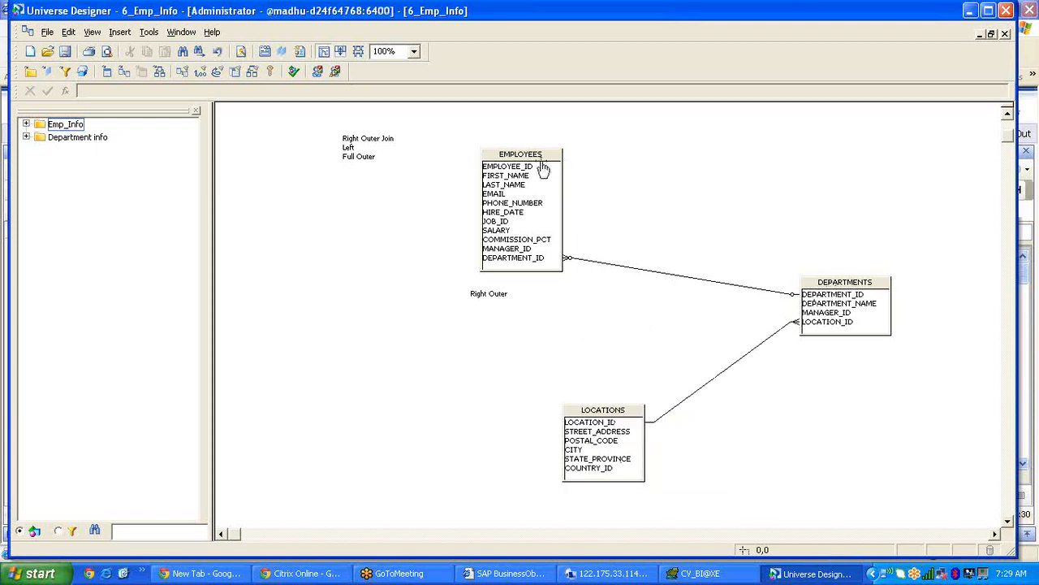
{"action": "left_click_drag", "start_coordinate": [536, 155], "coordinate": [590, 158]}
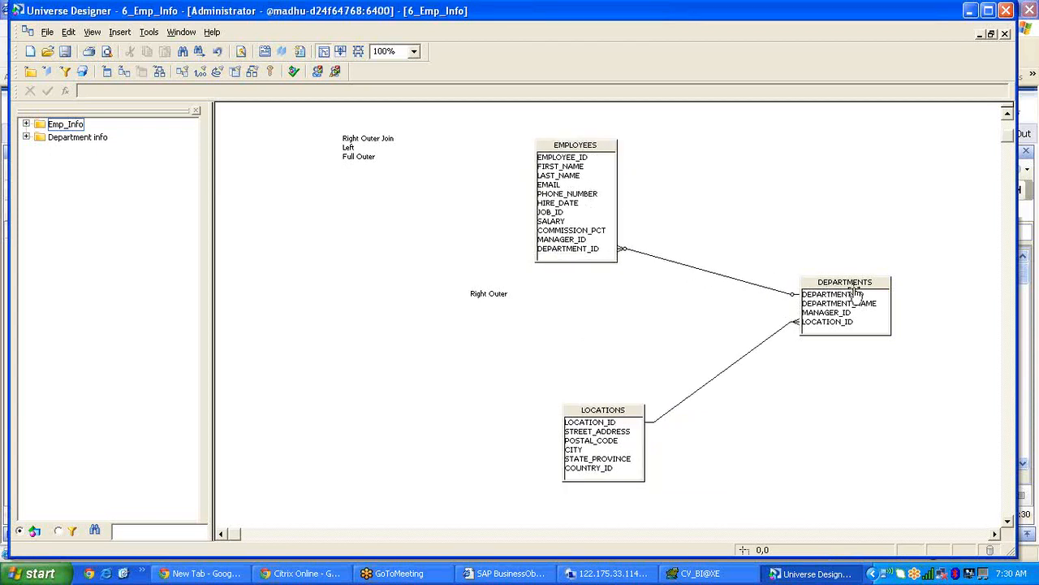
{"action": "left_click_drag", "start_coordinate": [848, 282], "coordinate": [788, 271]}
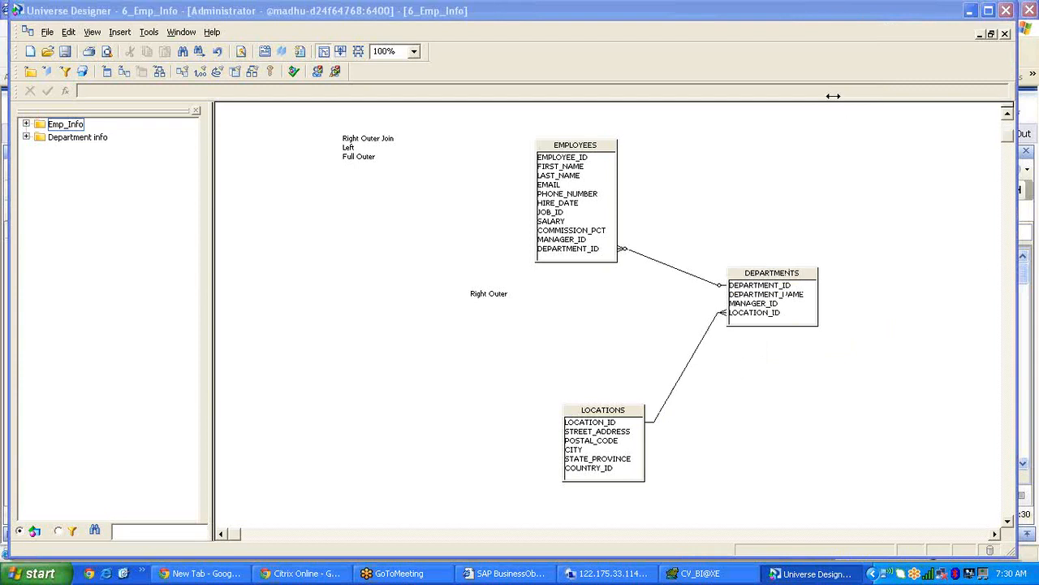
- Start leaving the GoToMeeting session
{"action": "left_click", "coordinate": [1032, 12]}
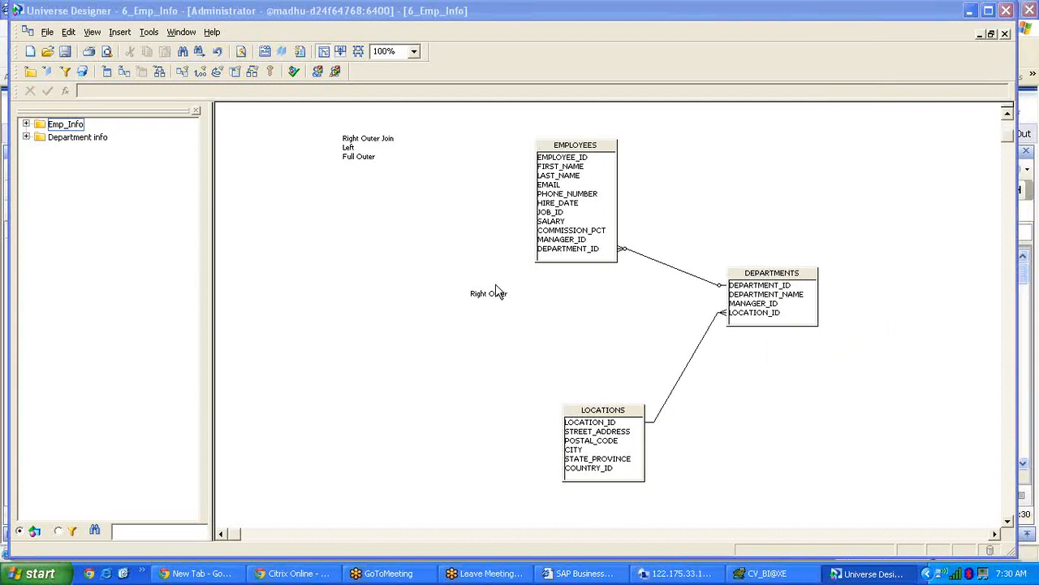